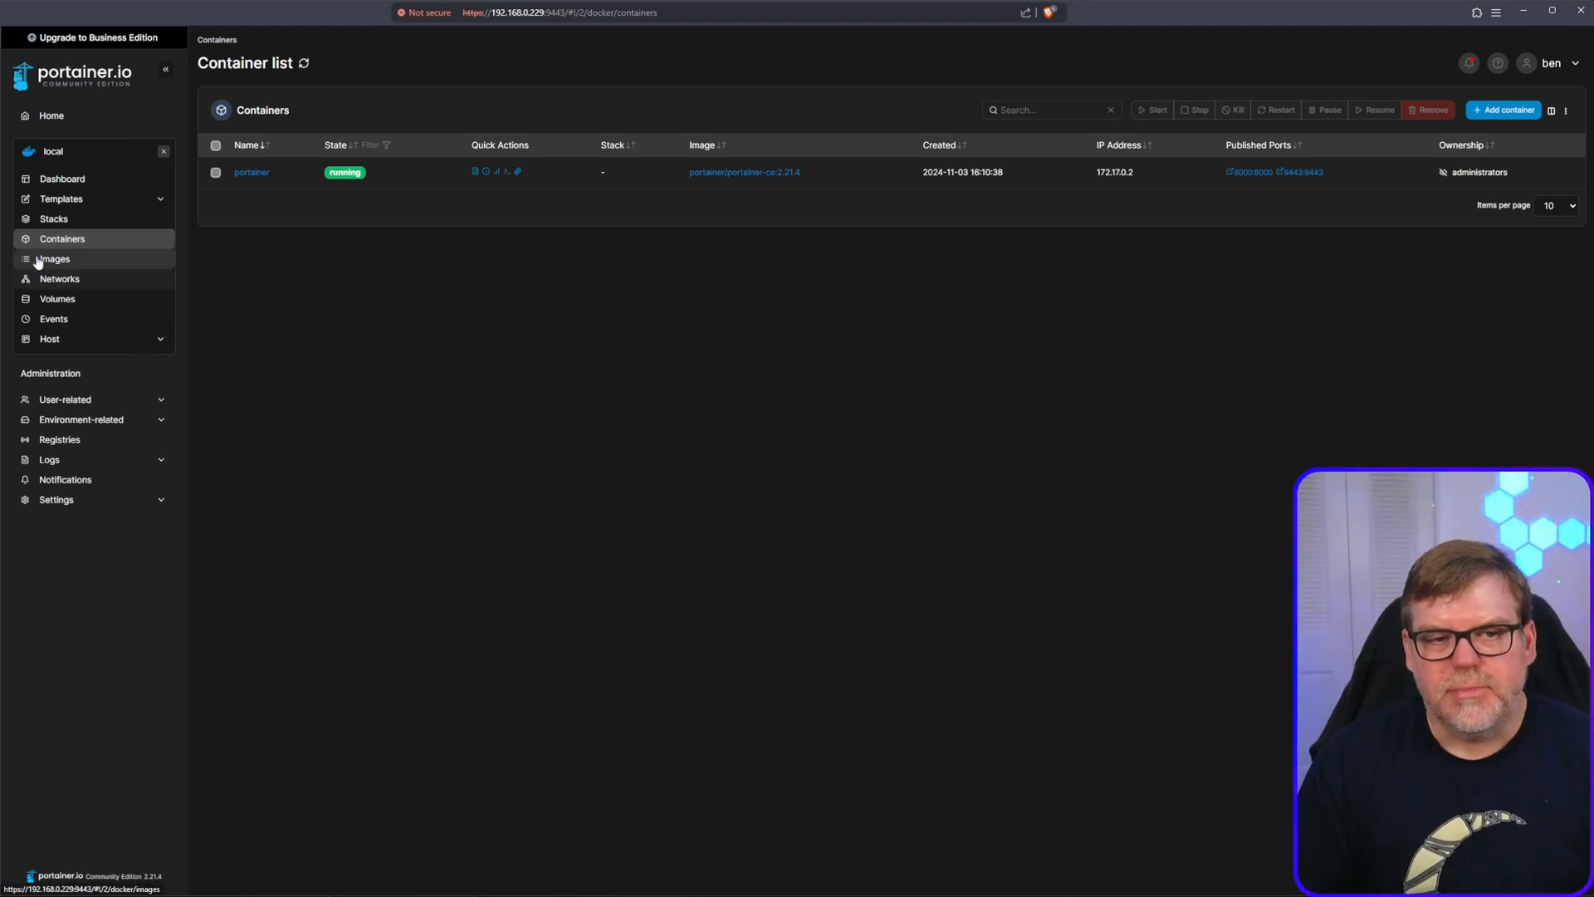
Step: Start a new Portainer stack named "elk" using the web editor build method
left_click(68, 220)
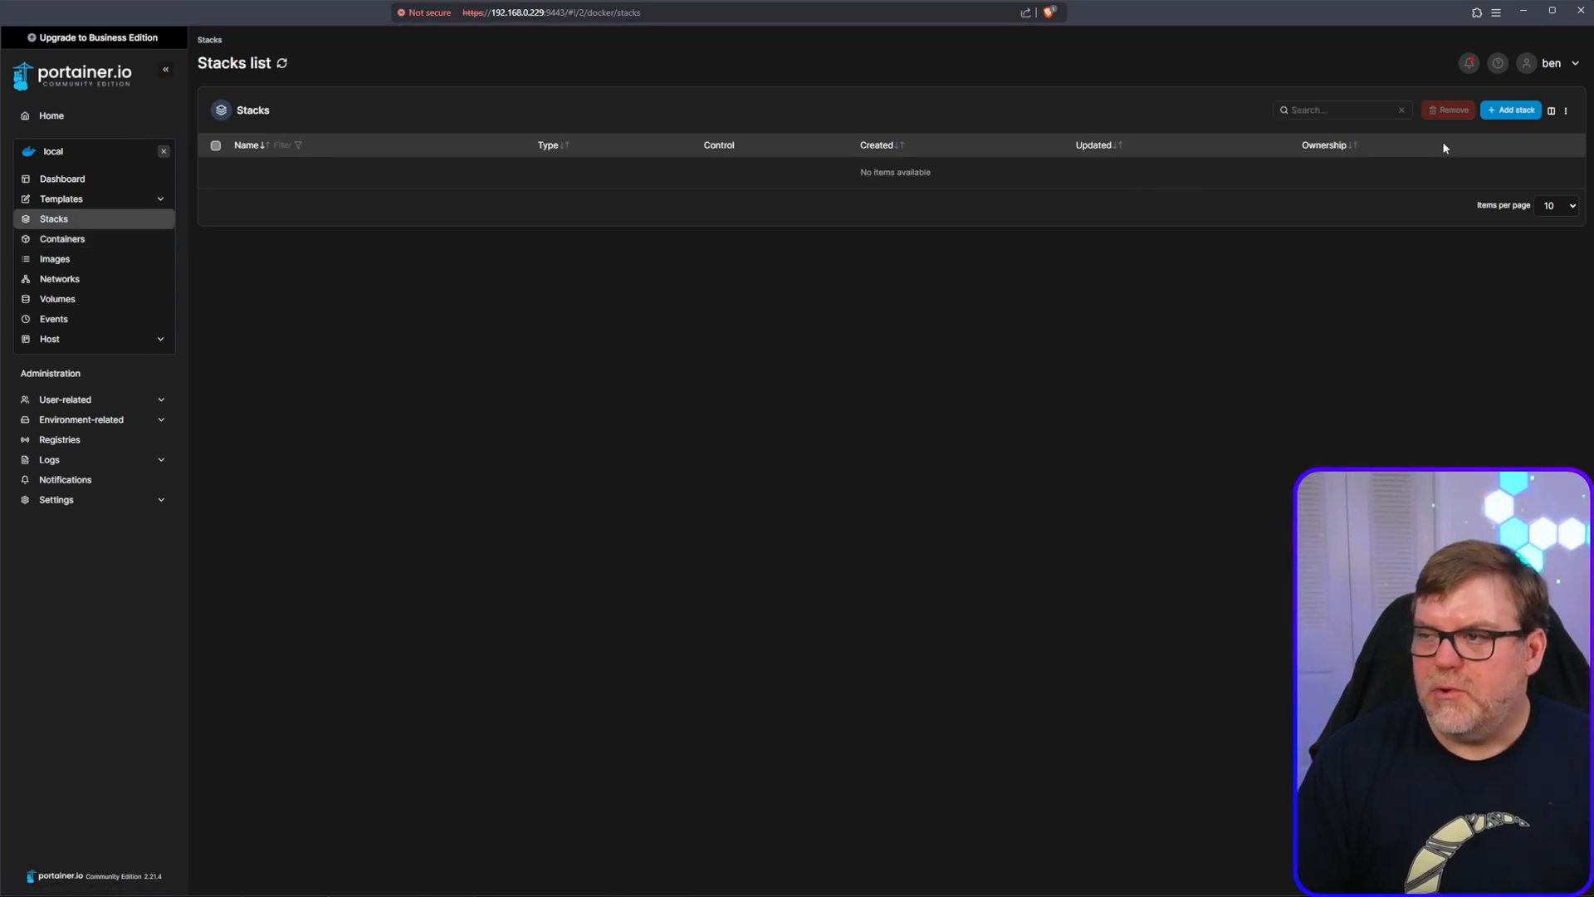
left_click(1511, 110)
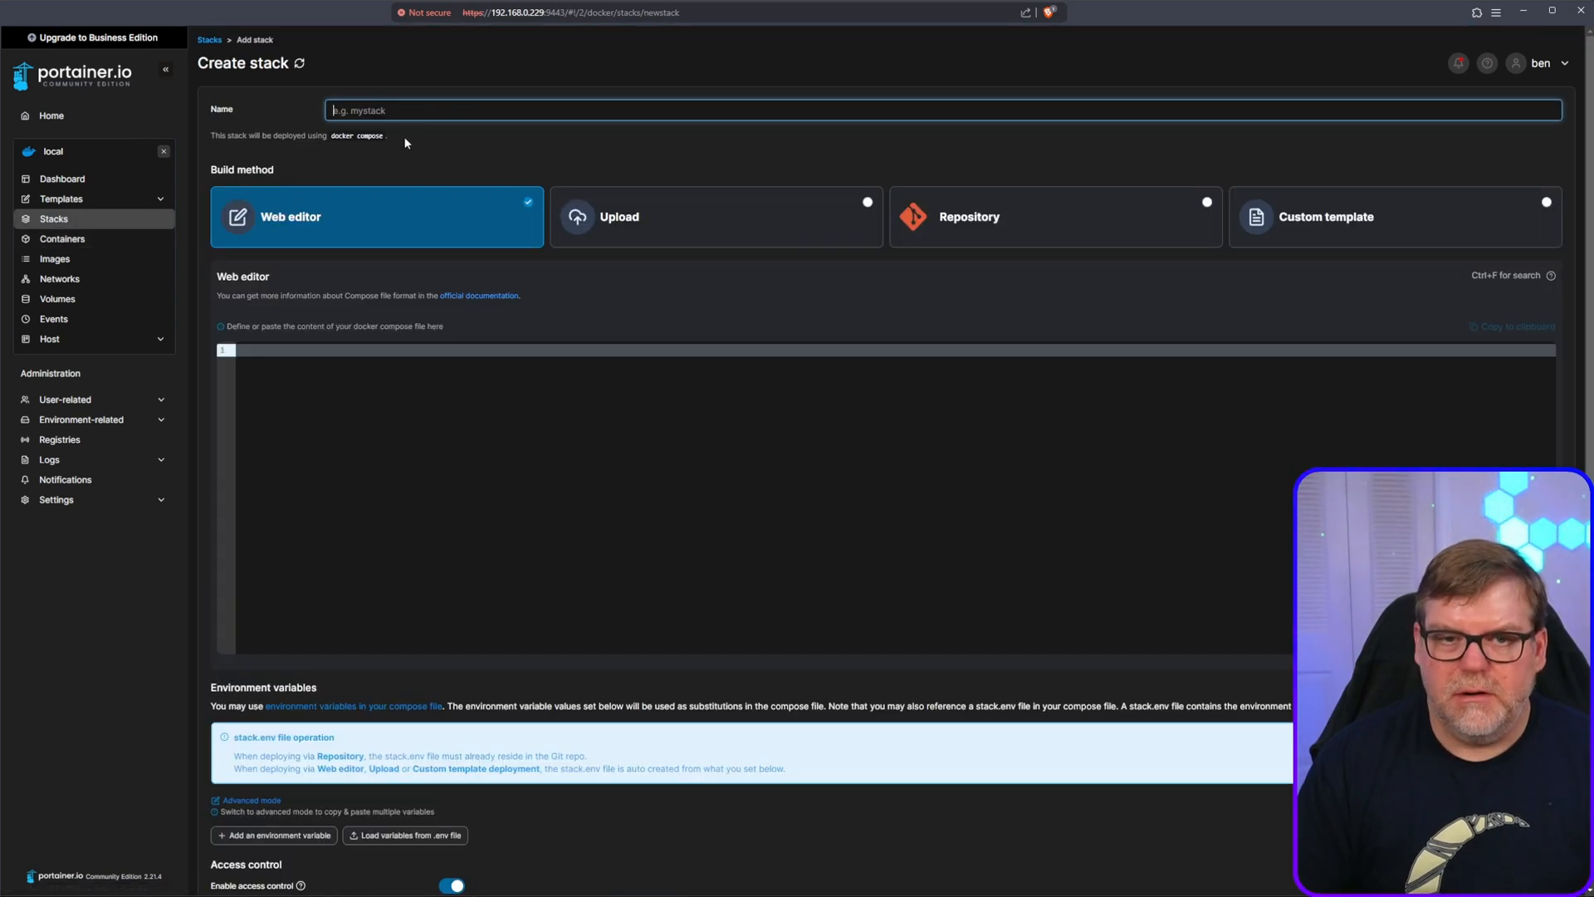
type("elk")
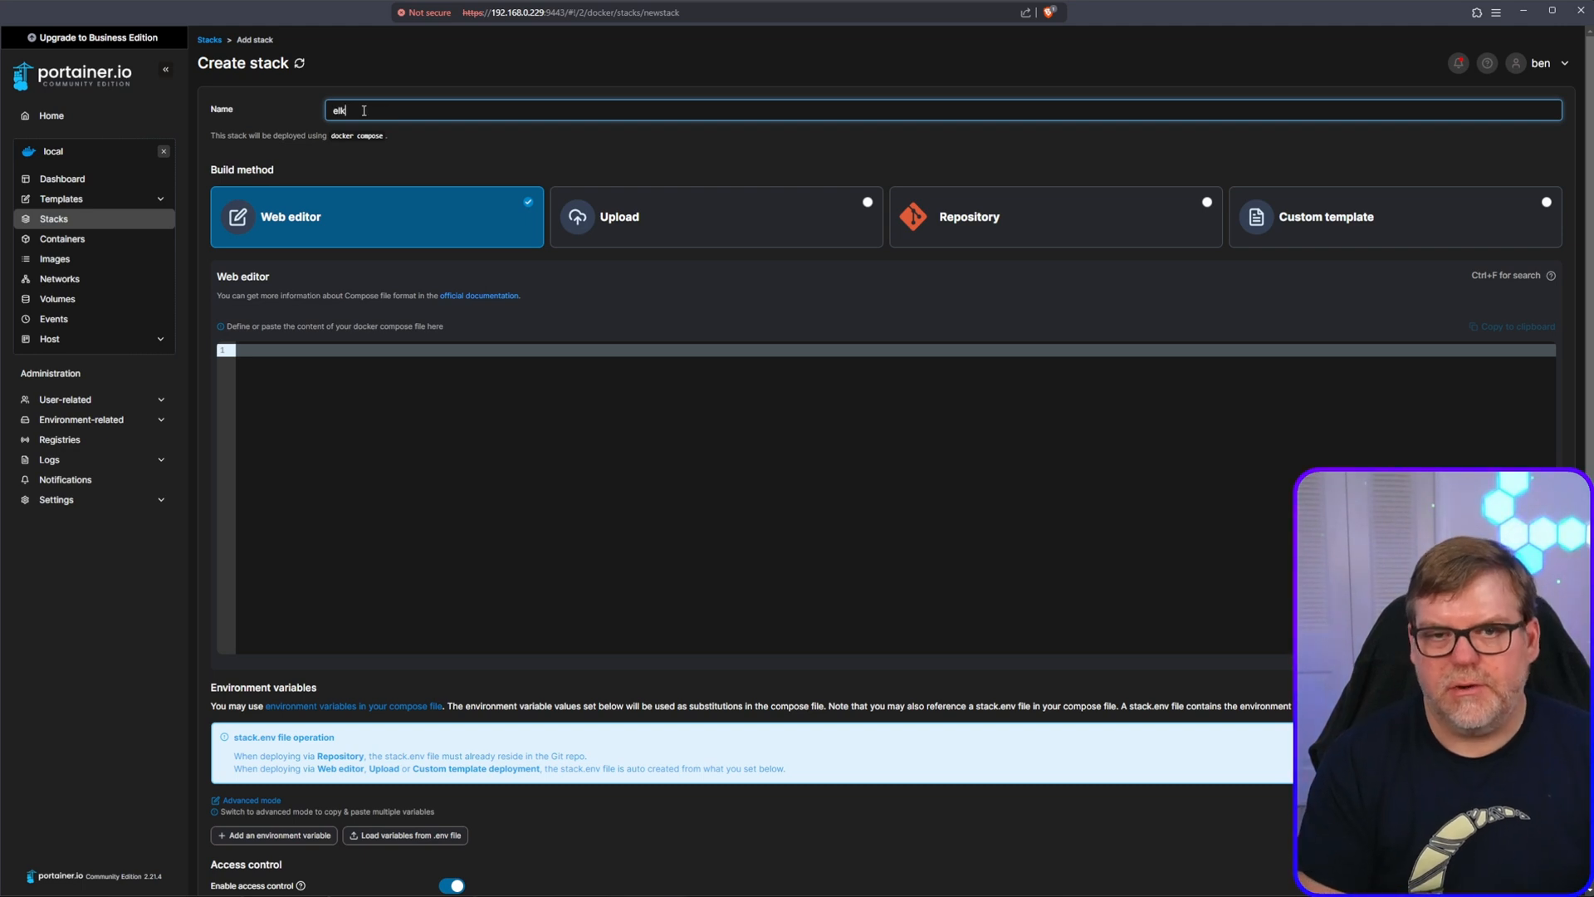
left_click(519, 396)
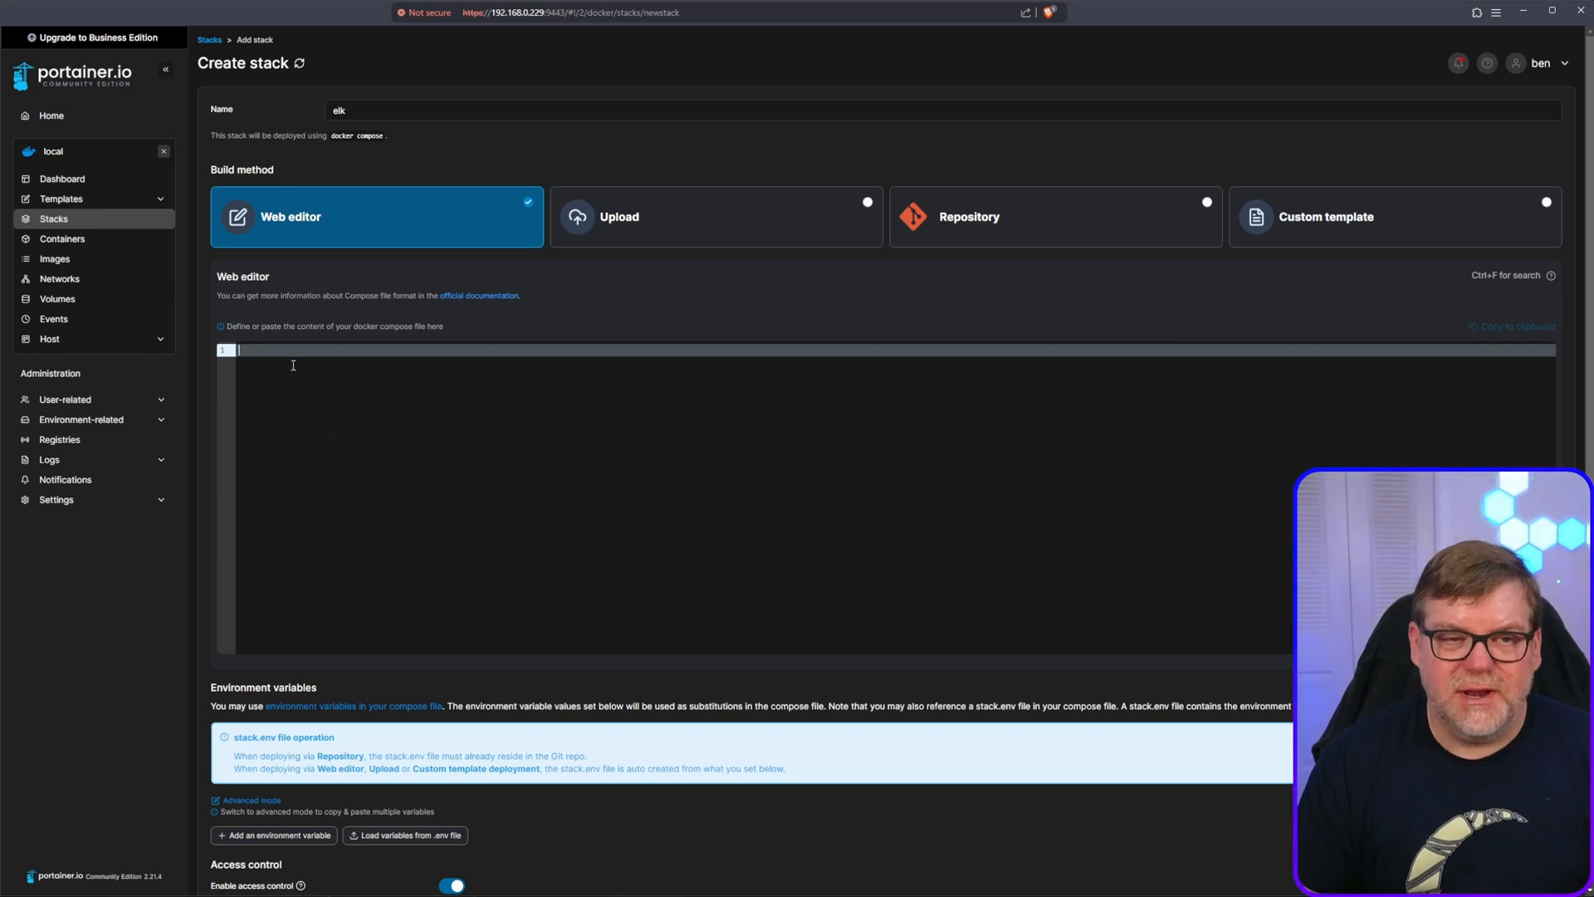
Step: Copy docker_compose.yml from the Youtube/ELK folder of the SynAck-Time-YouTube GitHub repository and paste its contents into the elk stack's web editor
key("ctrl+Tab")
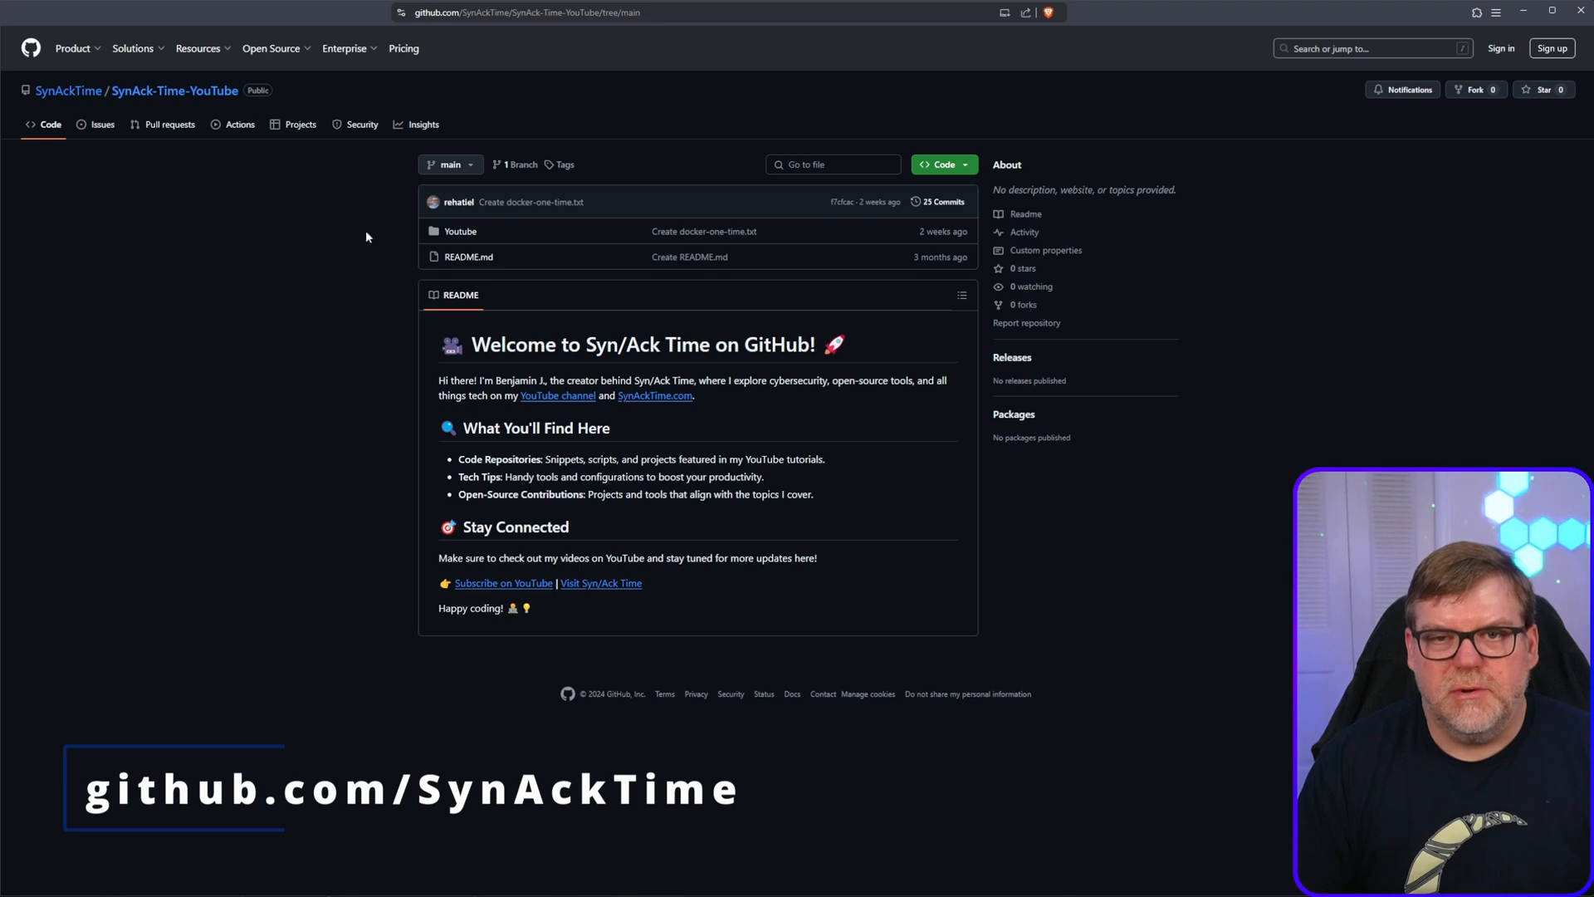
left_click(461, 232)
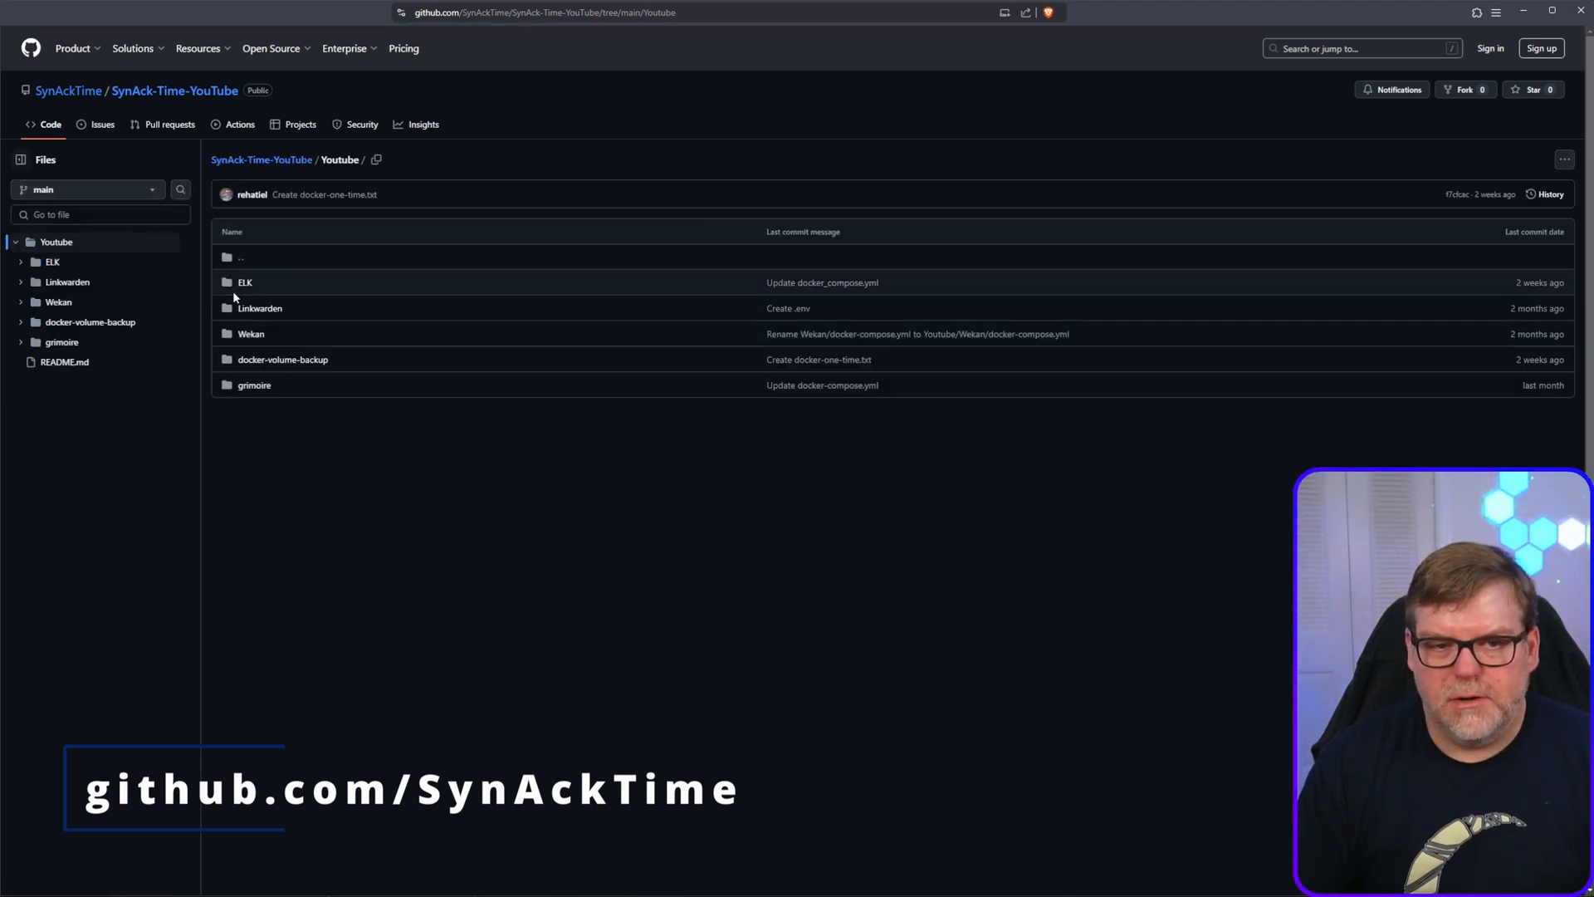
left_click(235, 284)
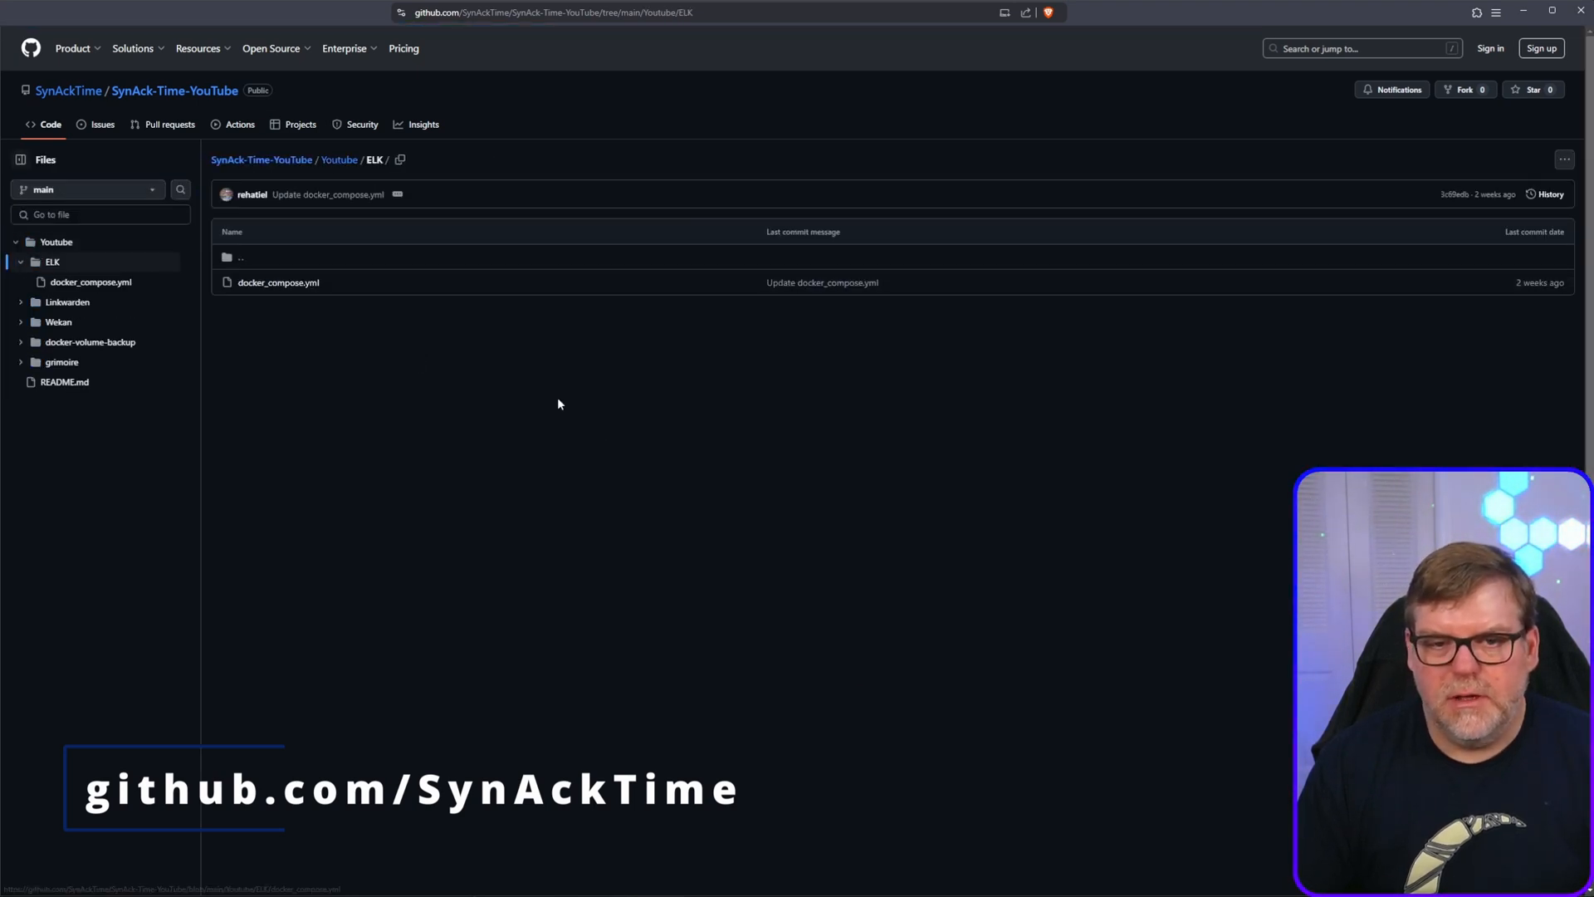
left_click(287, 288)
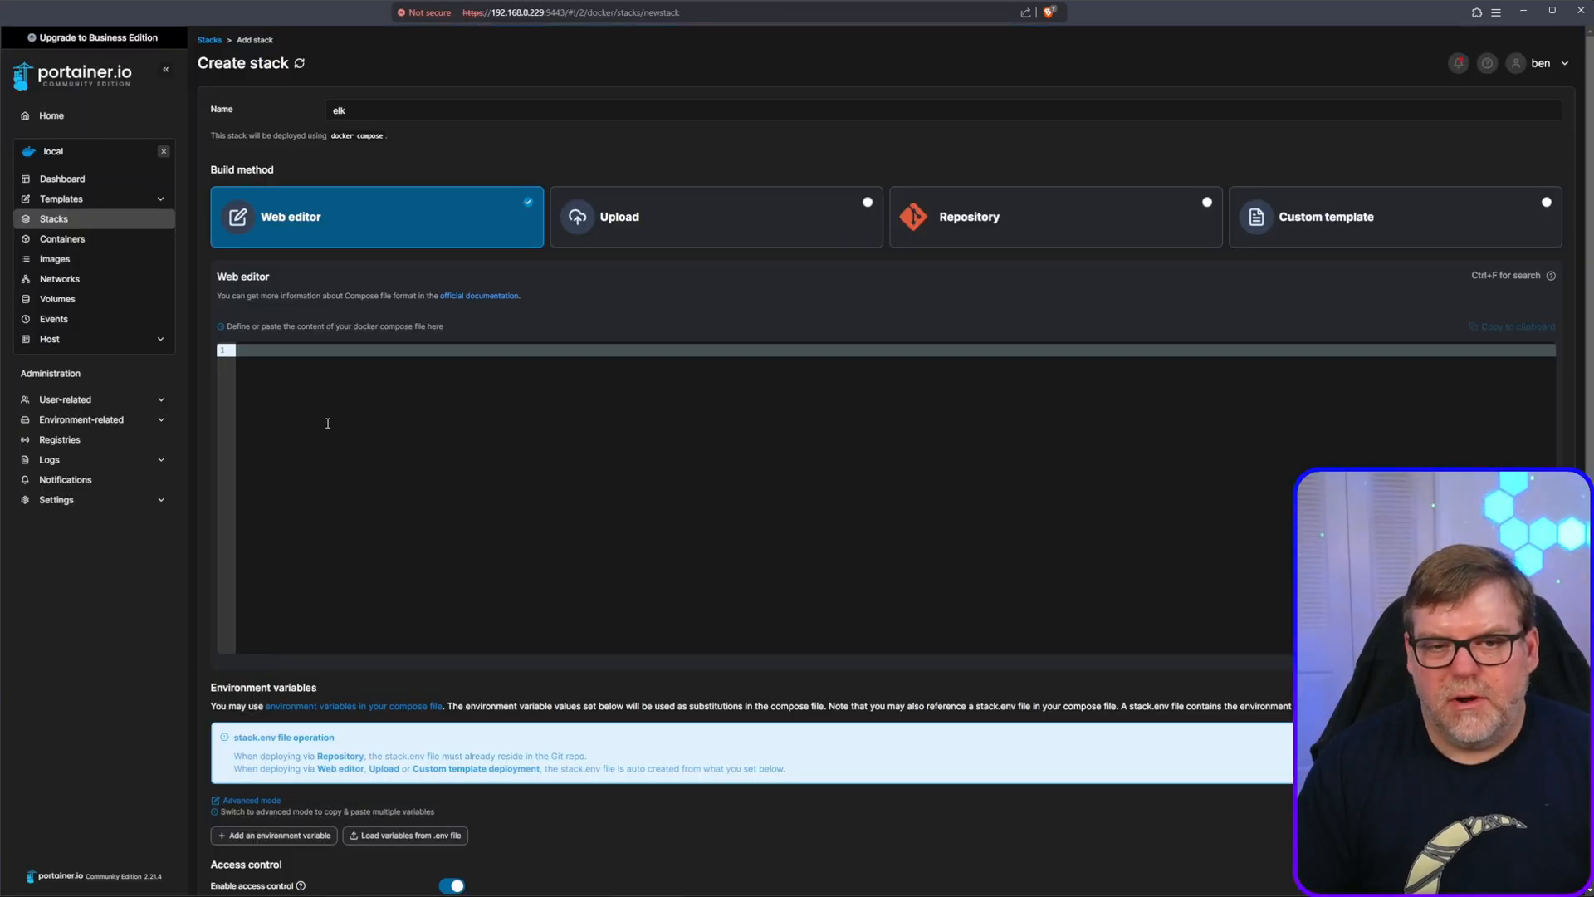
scroll(328, 424, "down", 2)
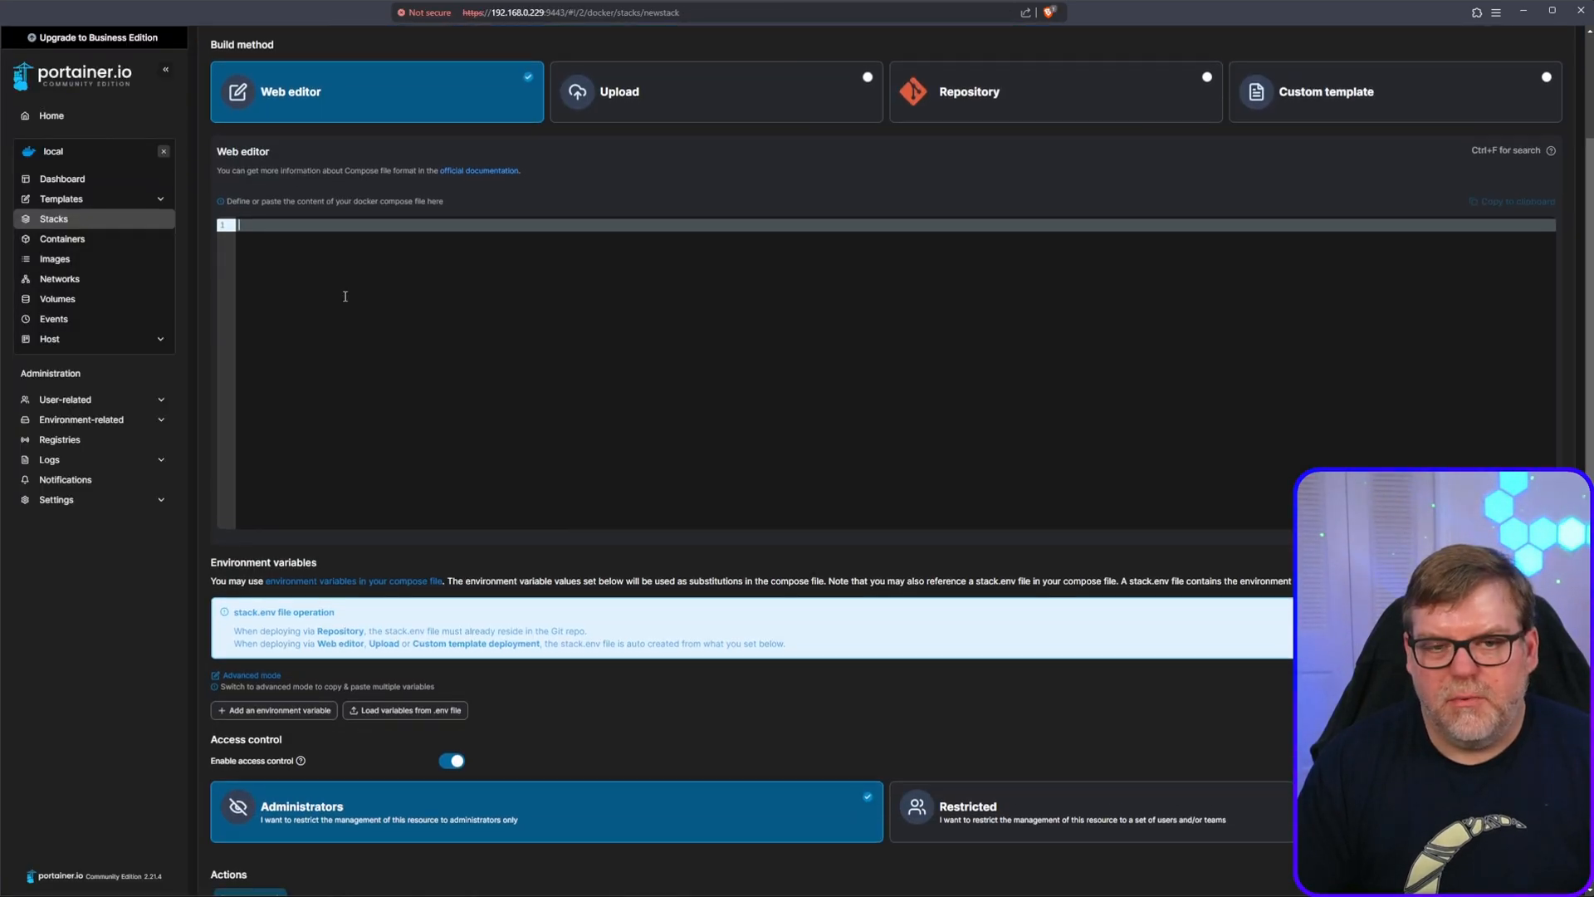
key("ctrl+v")
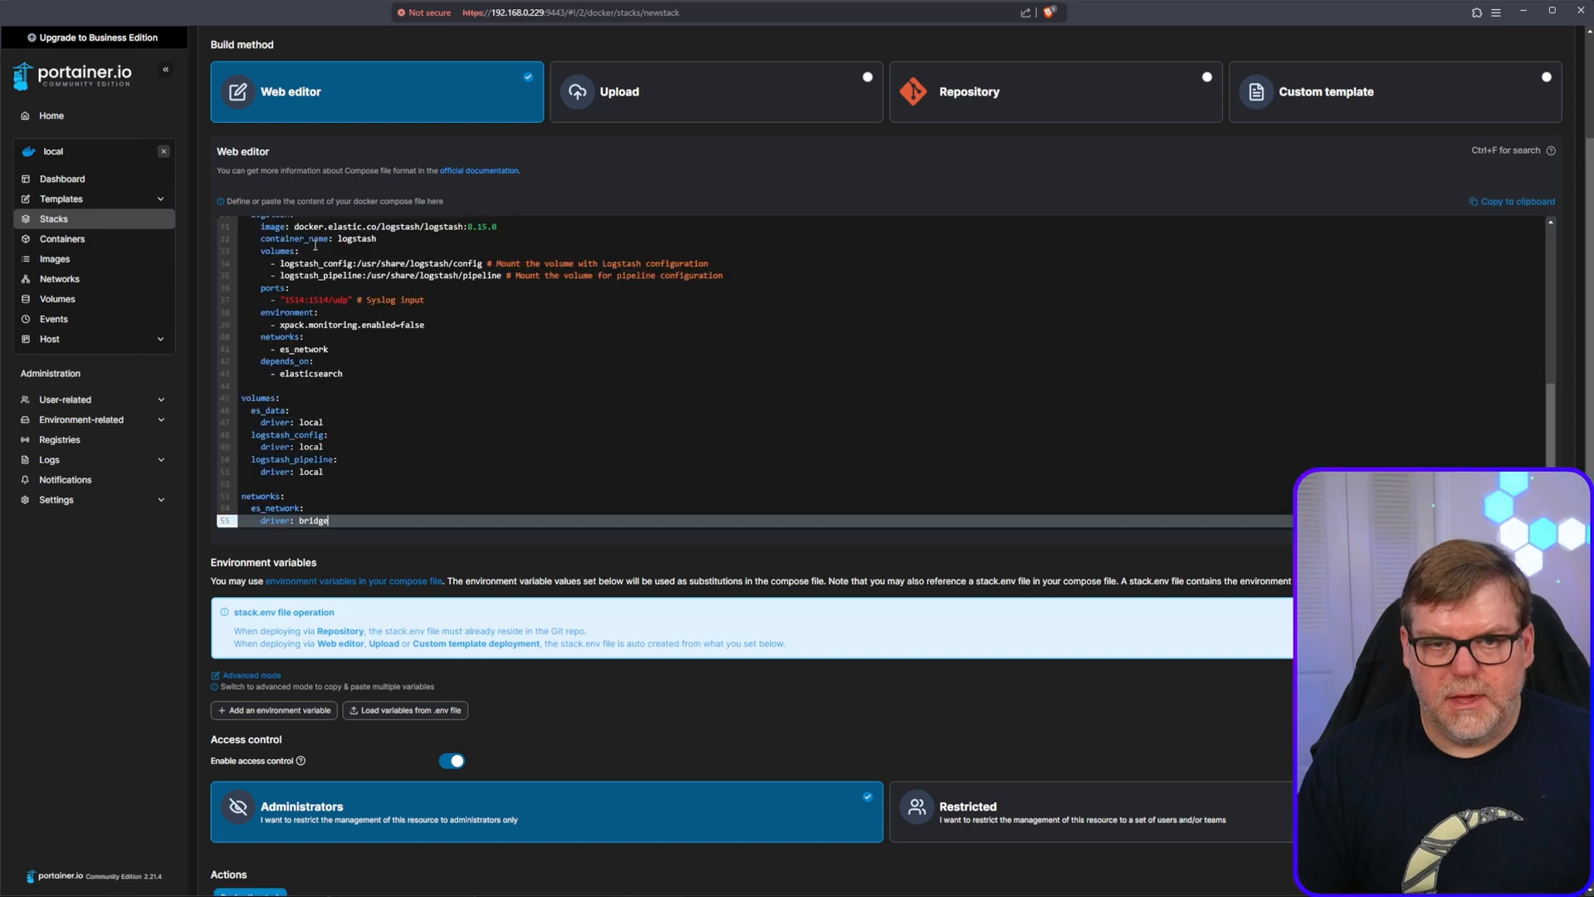
Step: Review the pasted compose file from its beginning, examining the elasticsearch service's image, environment, ports, volumes and network
scroll(316, 246, "up", 5)
left_click(332, 225)
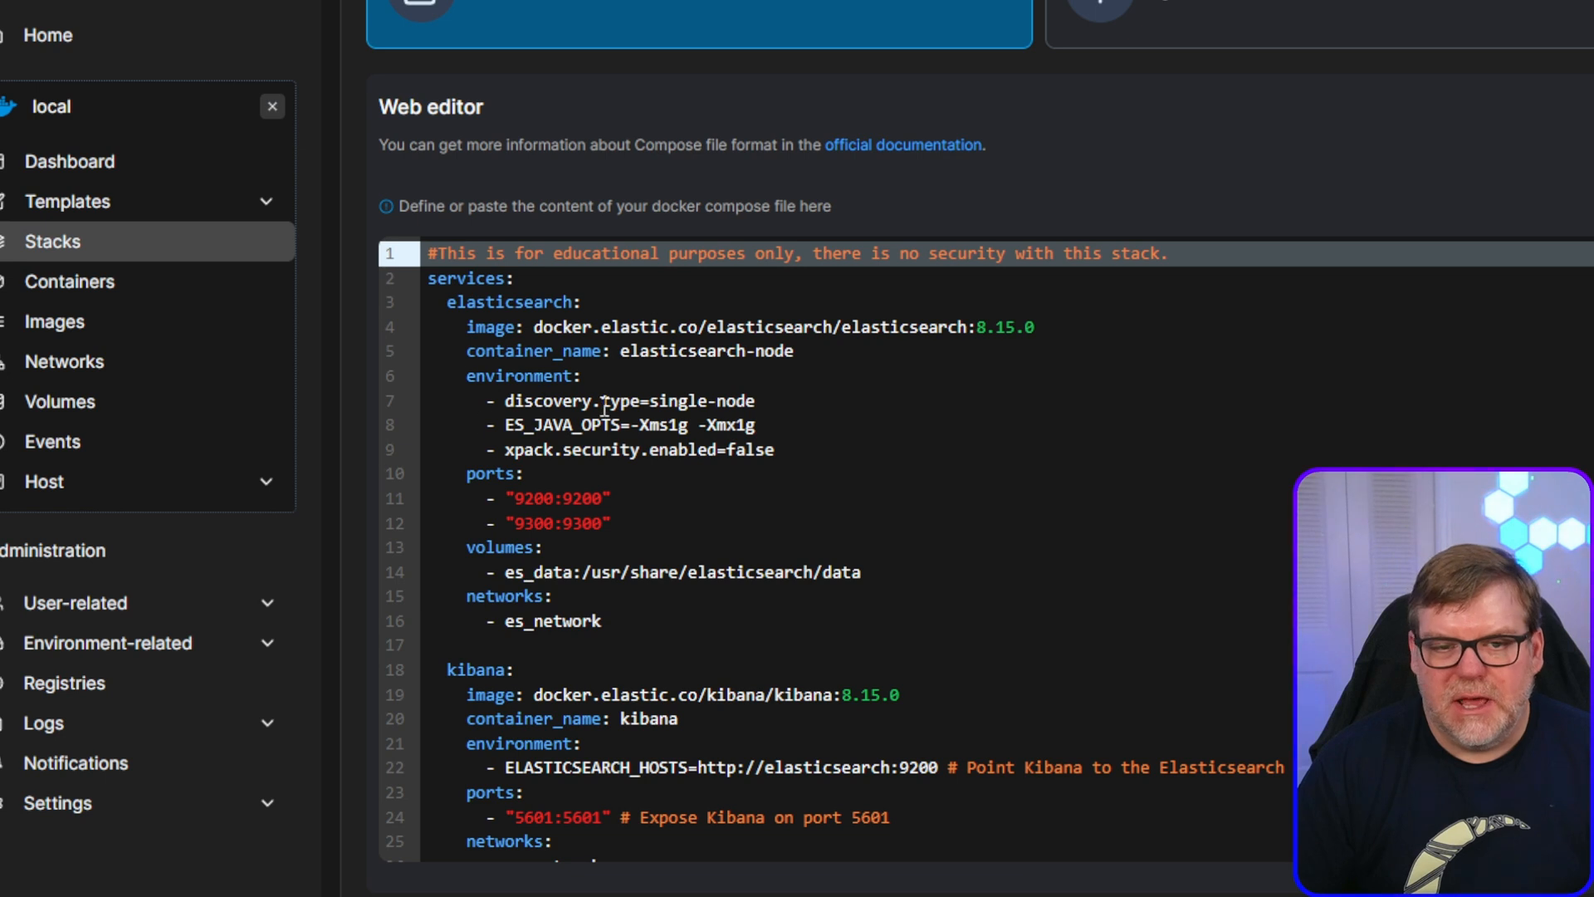
scroll(619, 402, "down", 3)
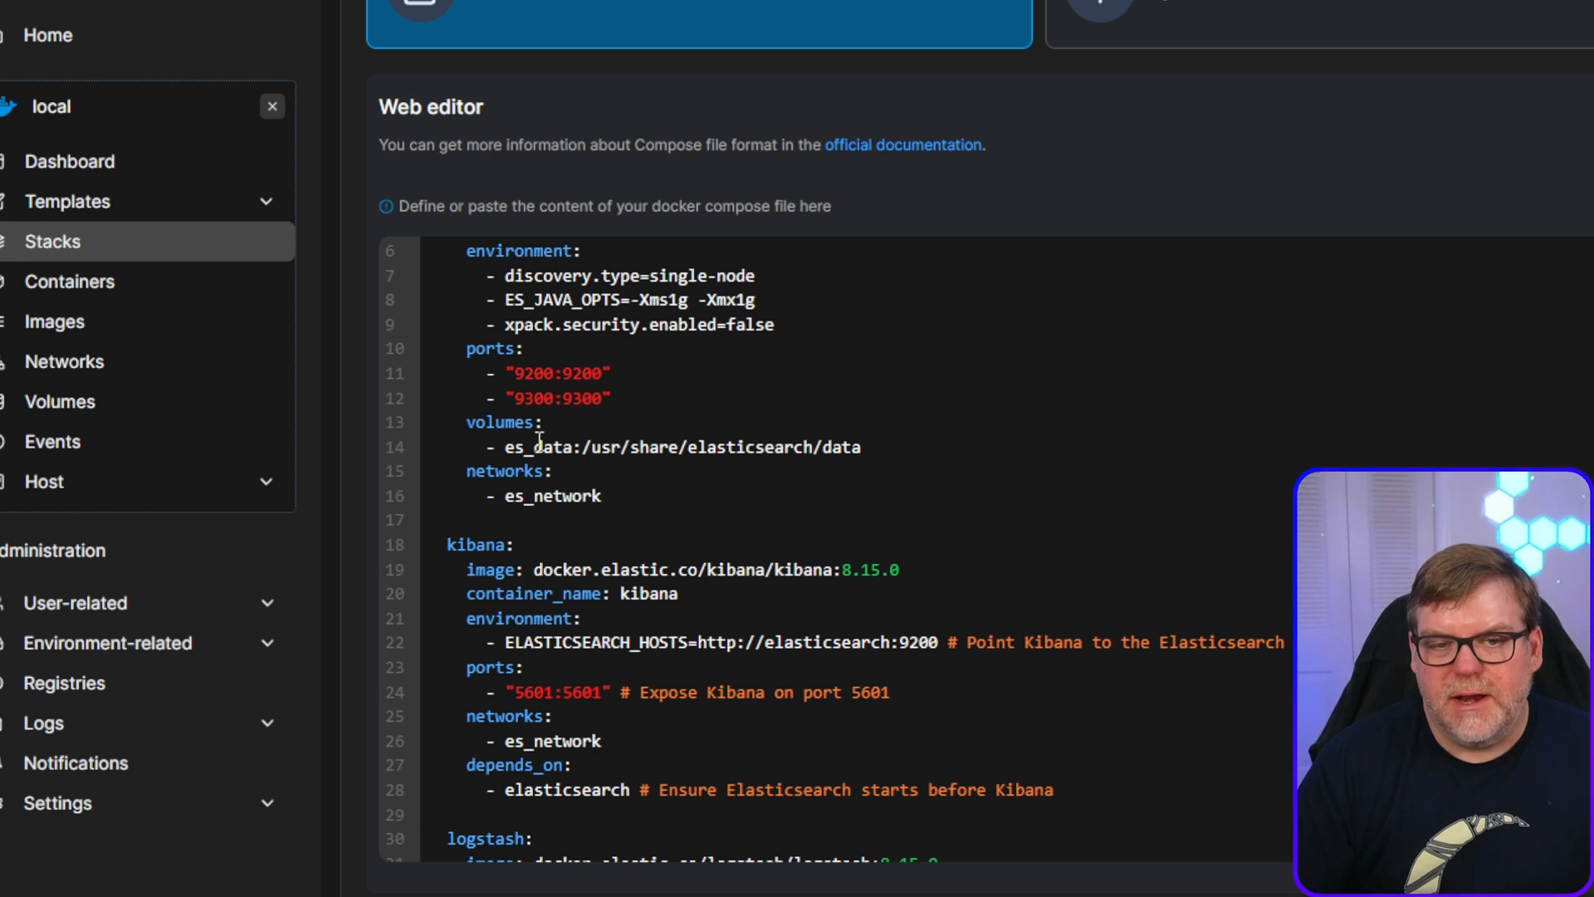
scroll(654, 413, "down", 2)
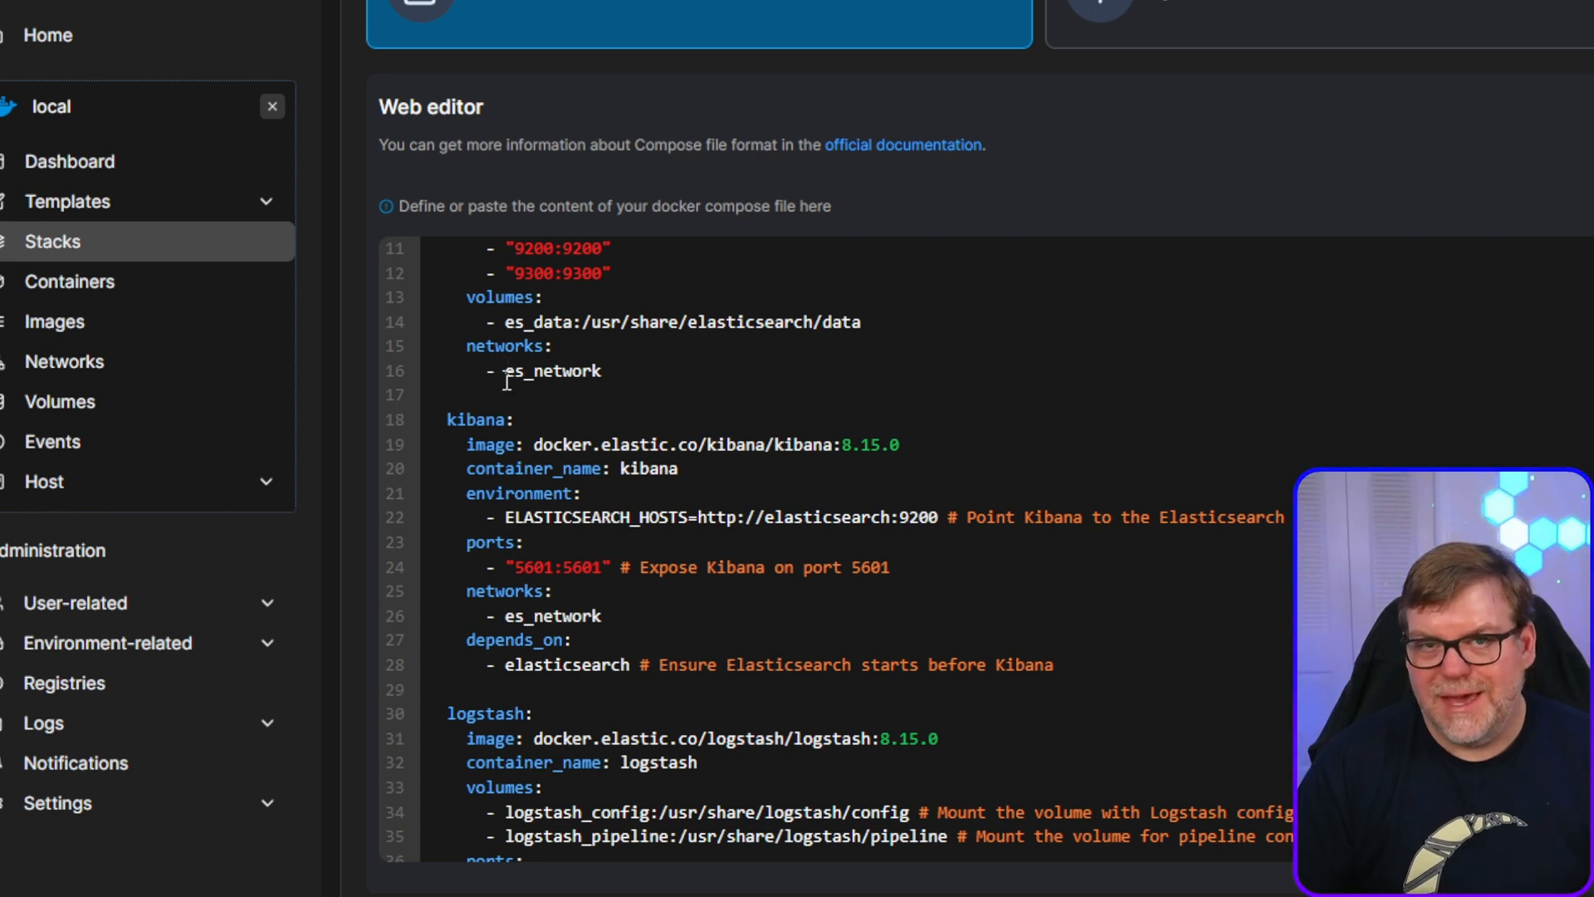
scroll(617, 436, "down", 1)
scroll(617, 436, "down", 3)
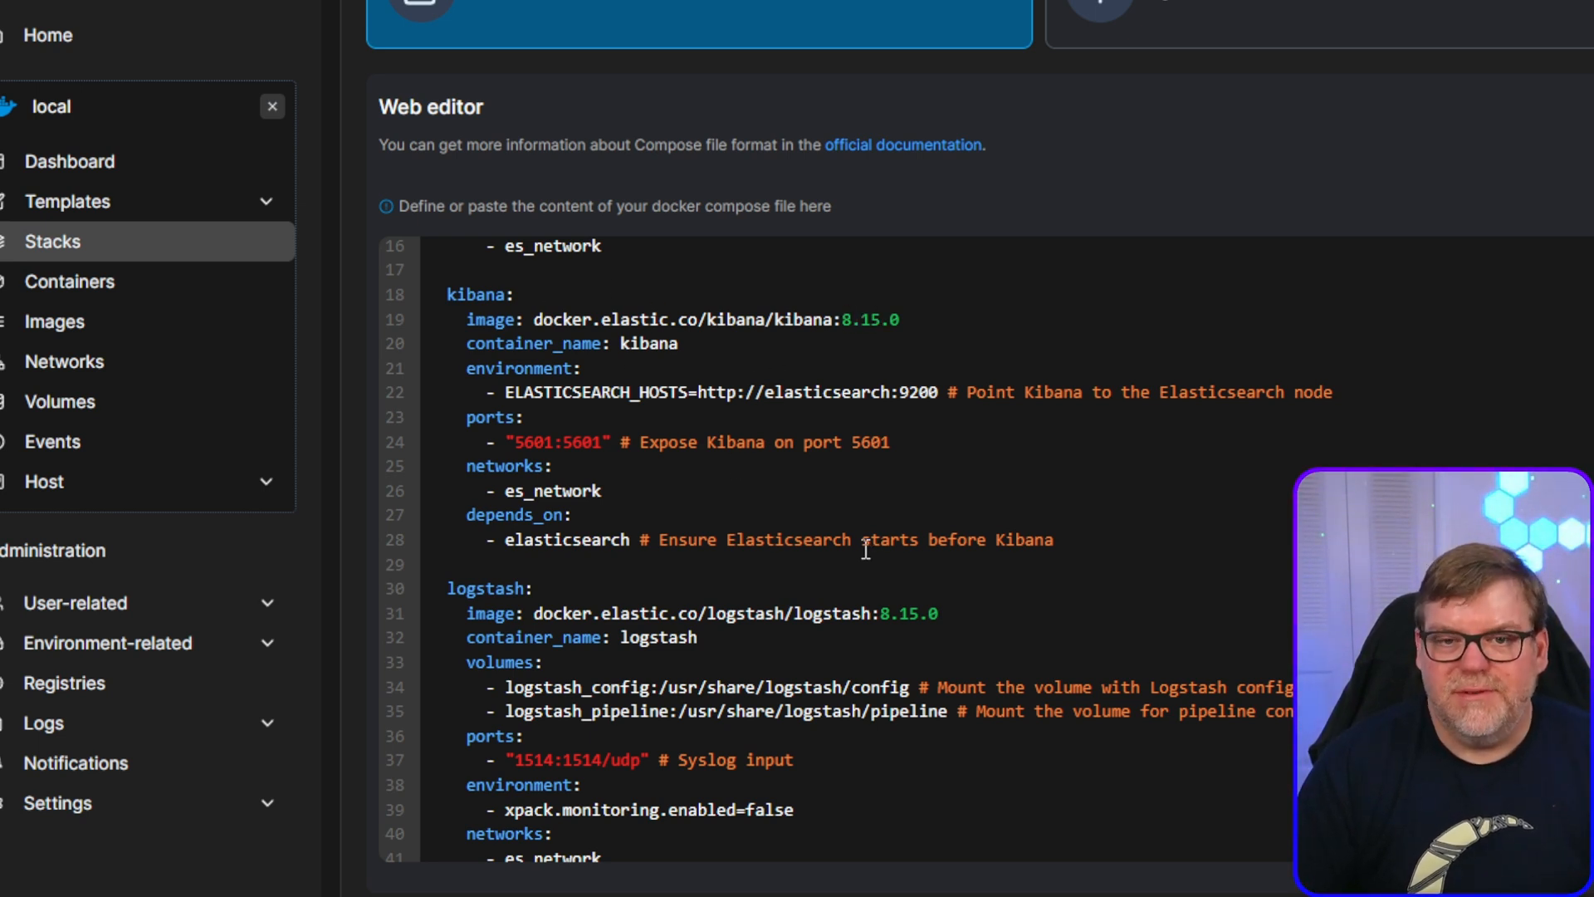
scroll(866, 547, "up", 2)
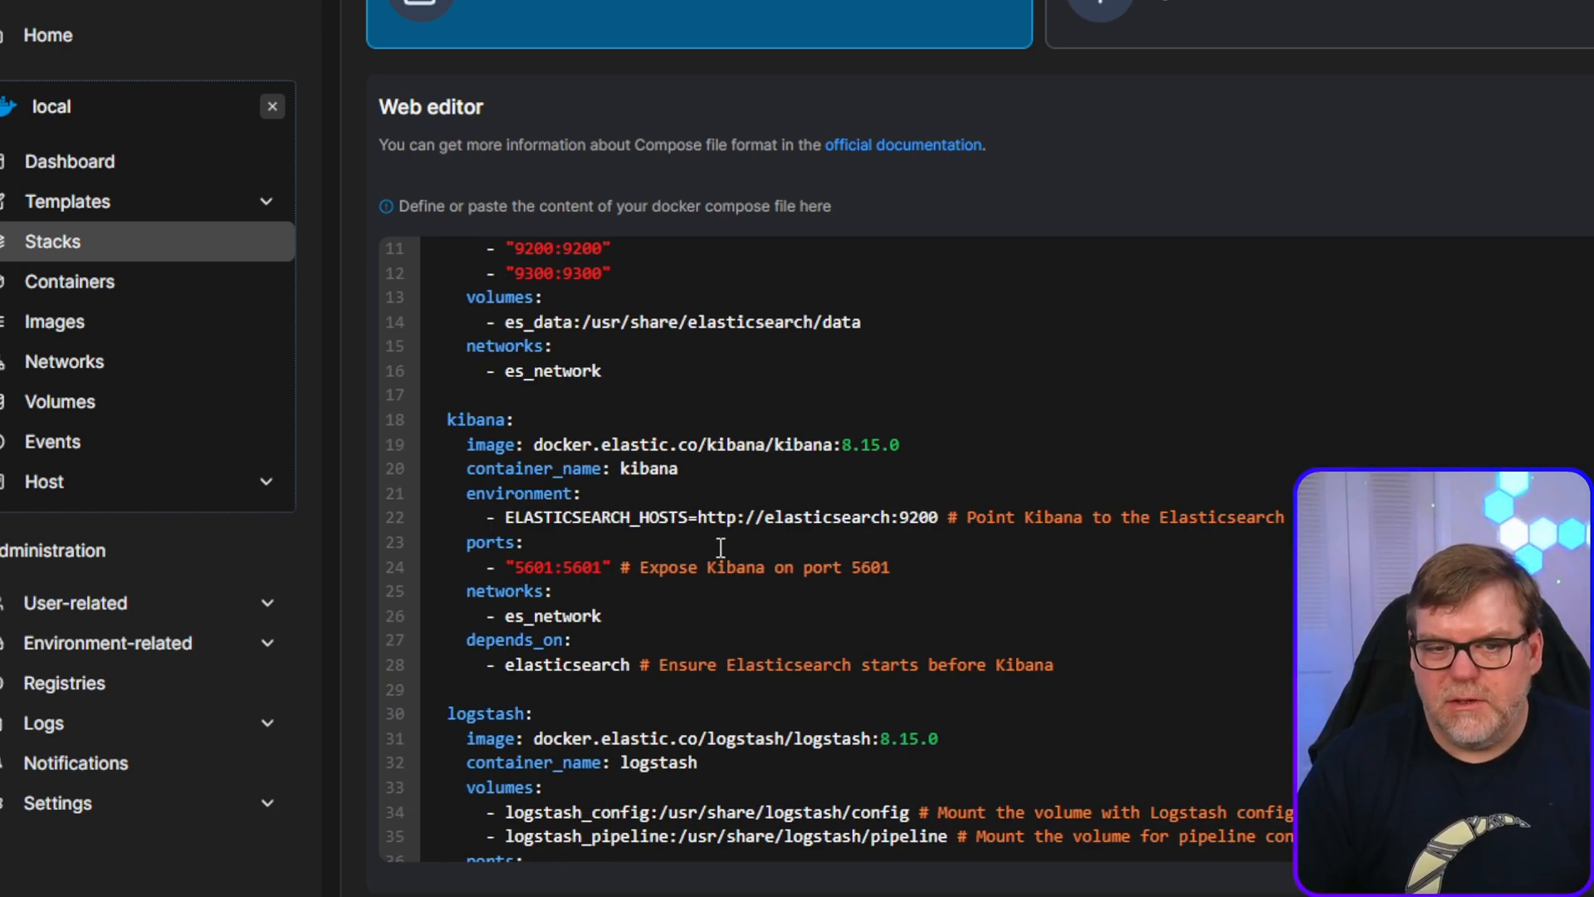
scroll(827, 573, "up", 4)
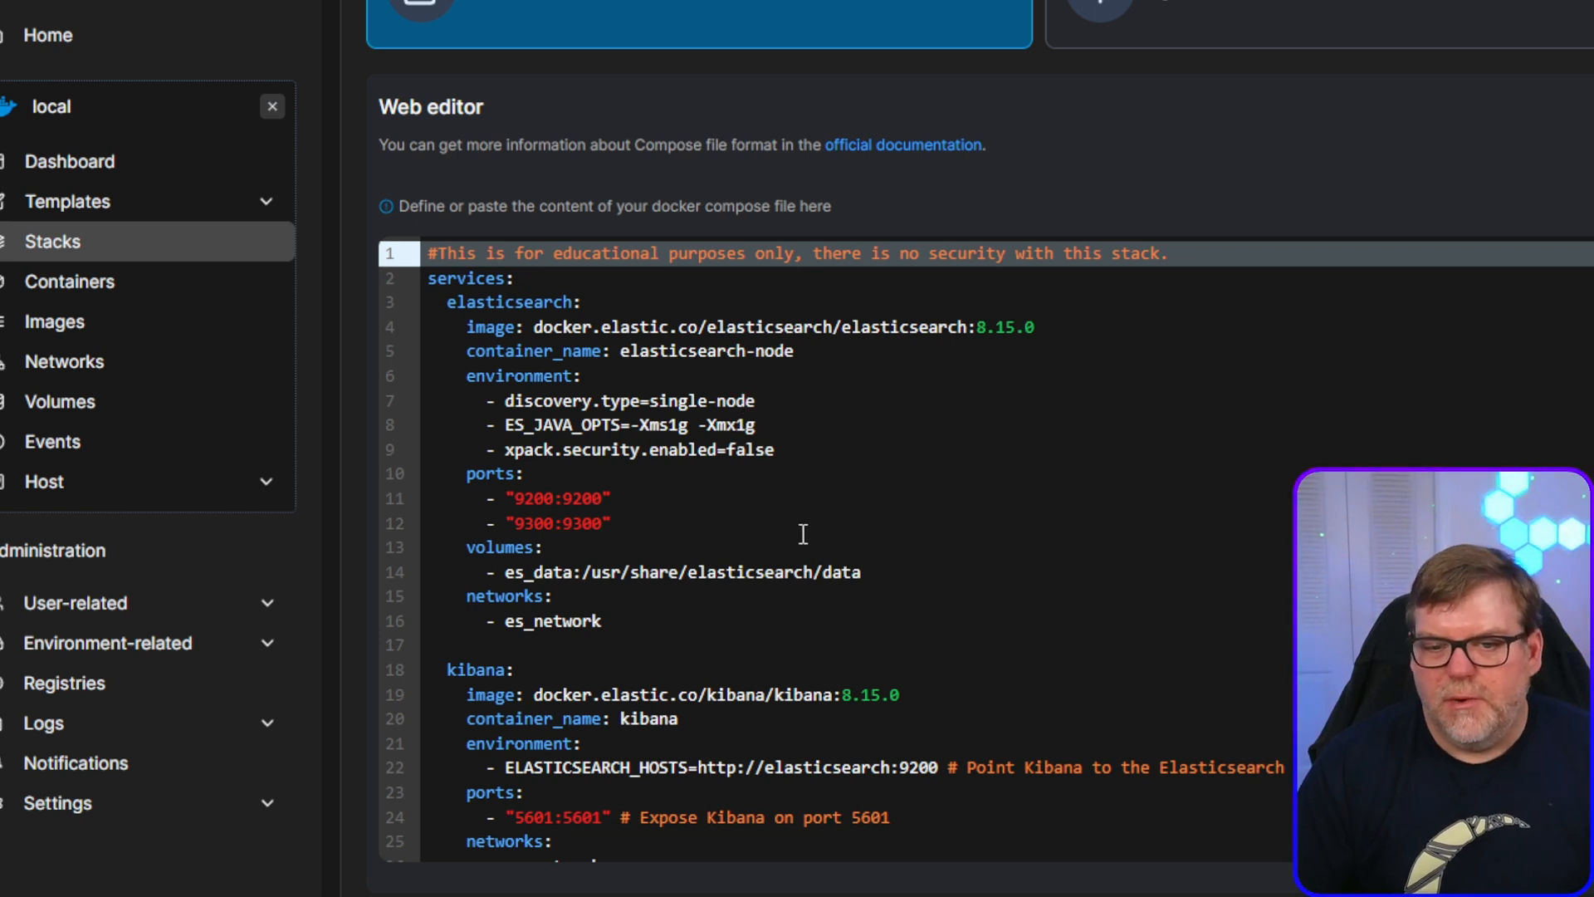
scroll(847, 544, "down", 3)
scroll(864, 634, "up", 3)
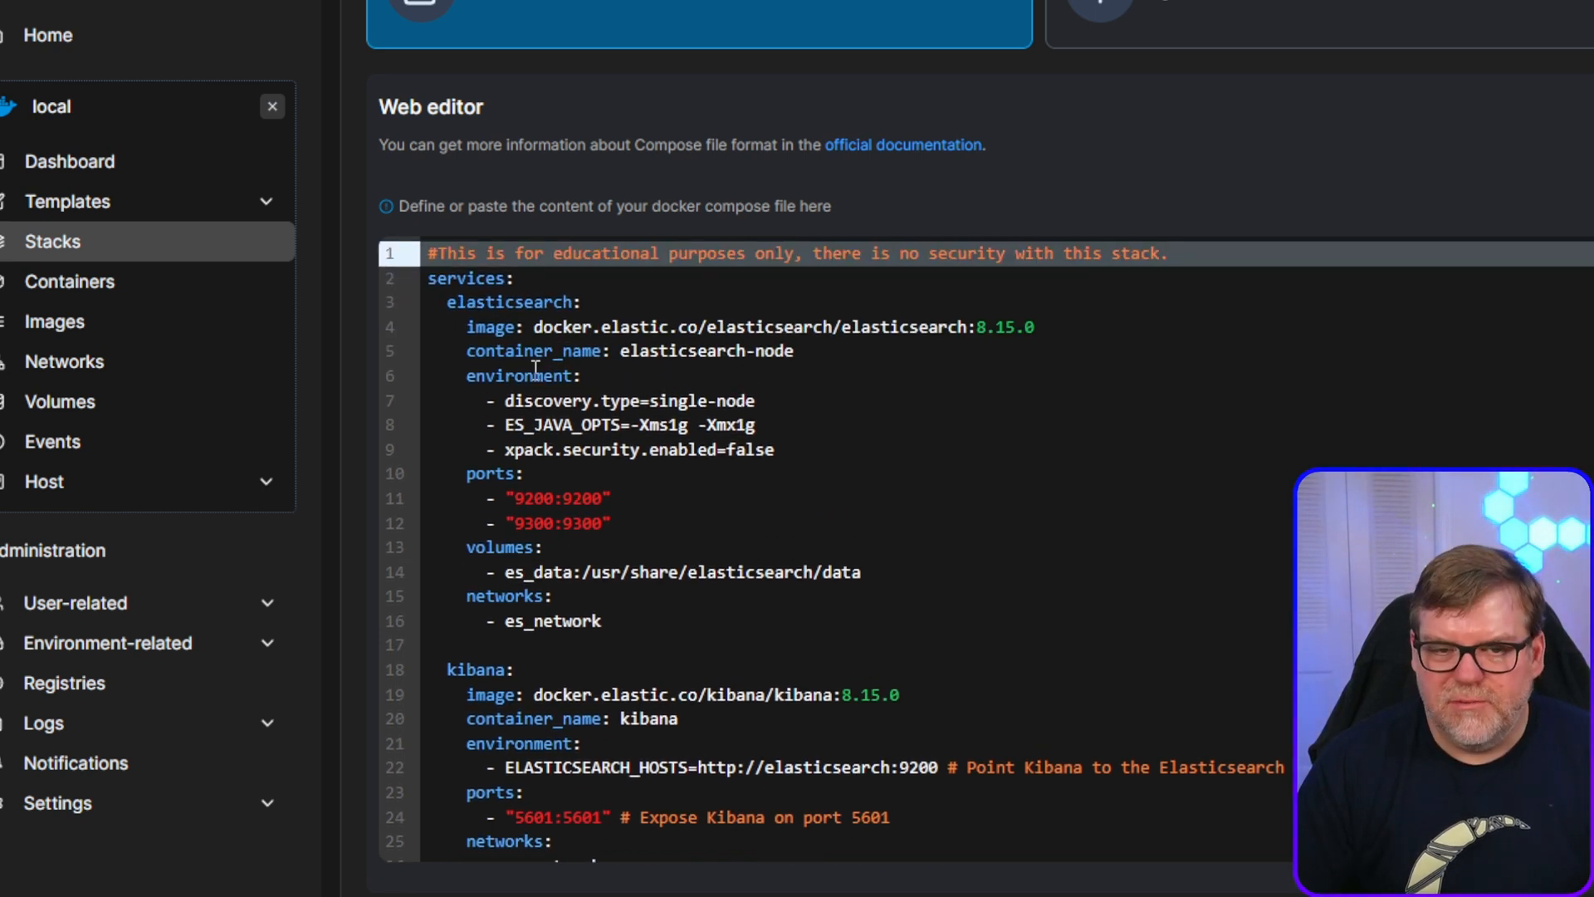
left_click_drag(447, 303, 582, 304)
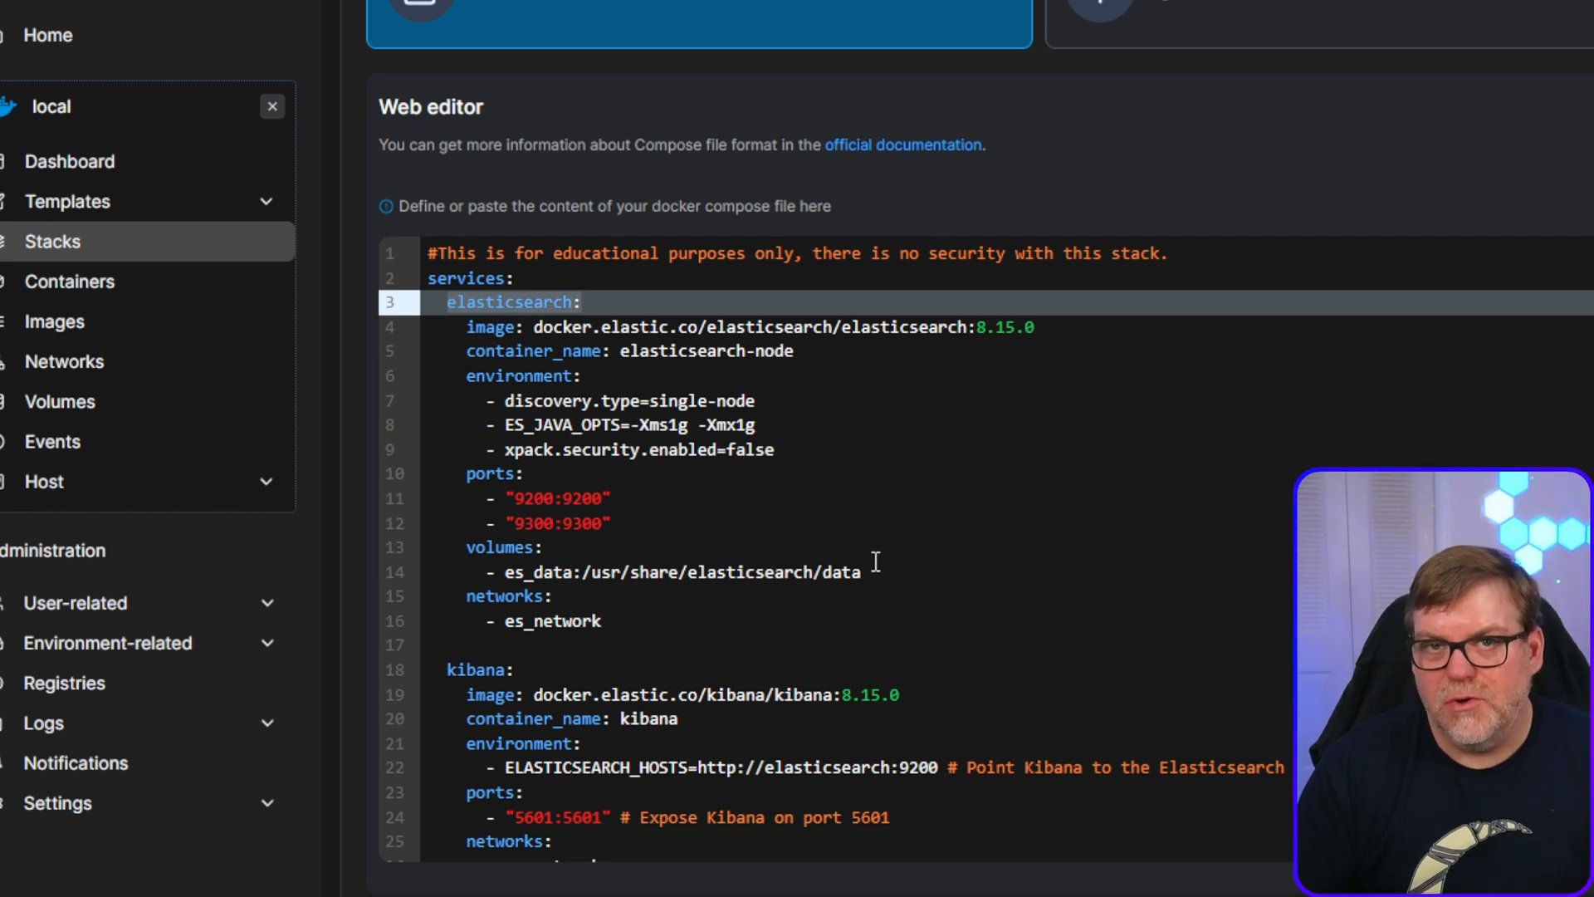
left_click(999, 601)
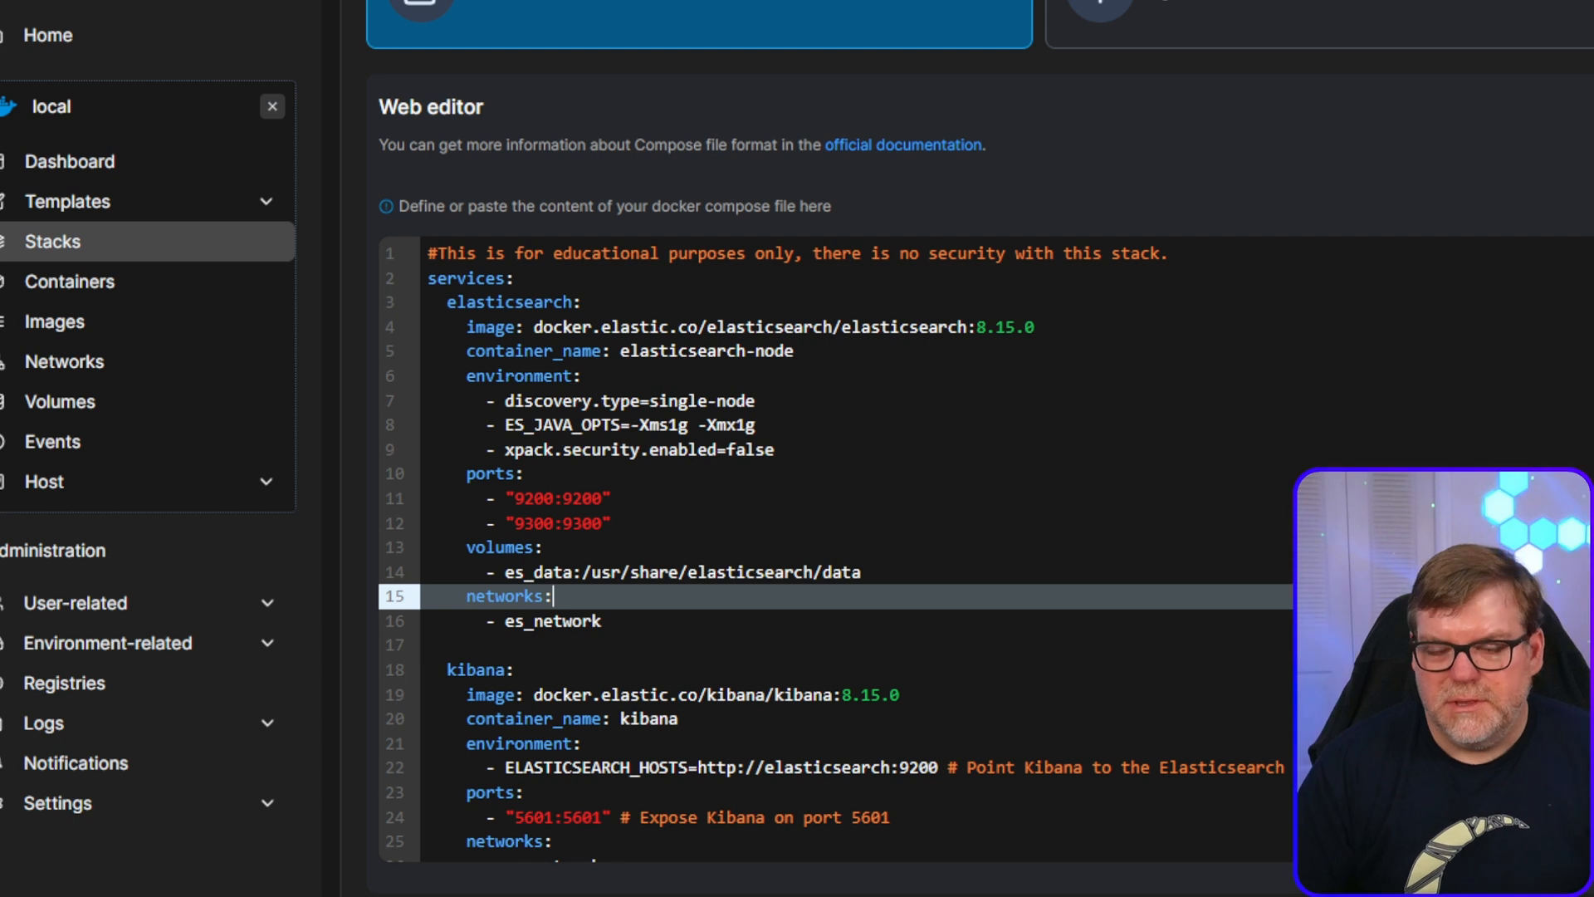
Step: Examine the kibana port mapping, the logstash service, and the volume and network definitions in the compose file
scroll(1171, 664, "down", 3)
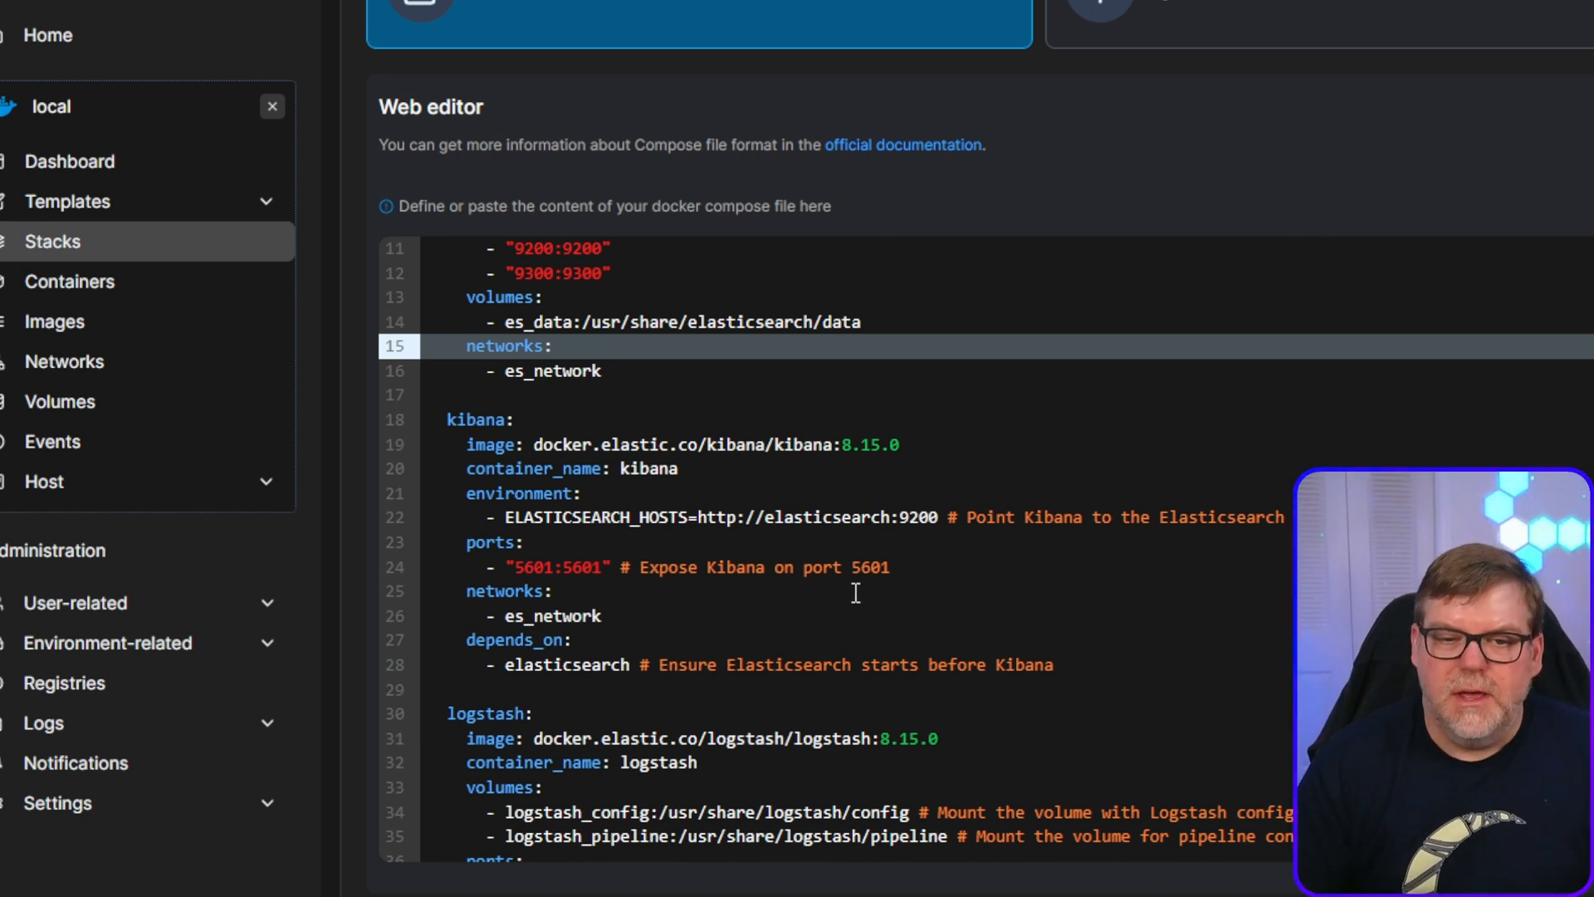
left_click_drag(515, 567, 554, 572)
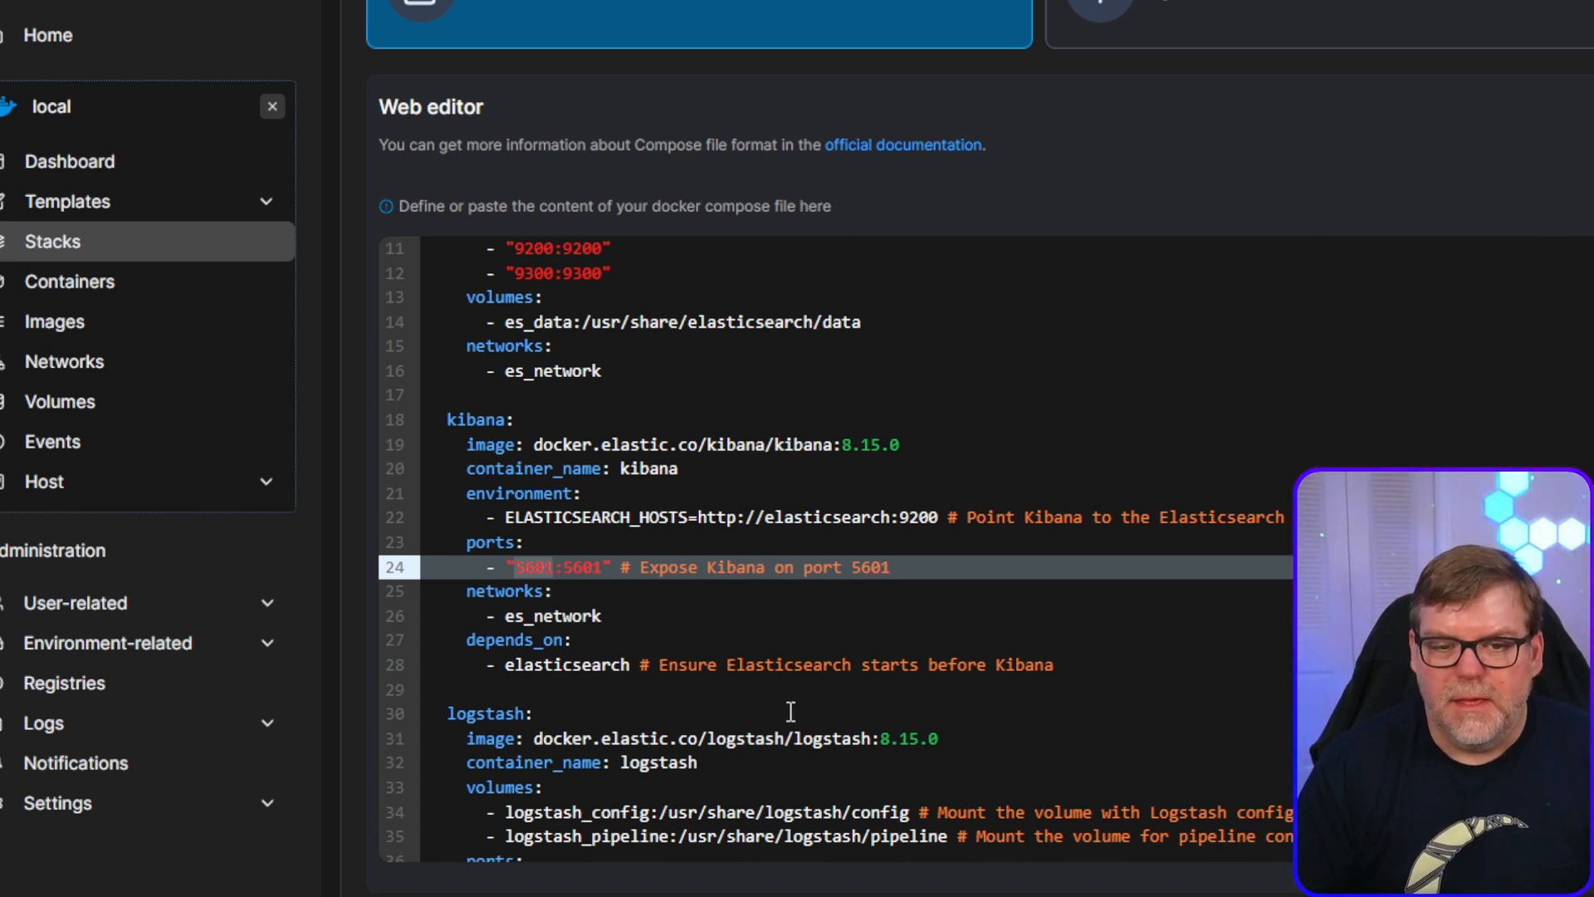
scroll(791, 712, "down", 2)
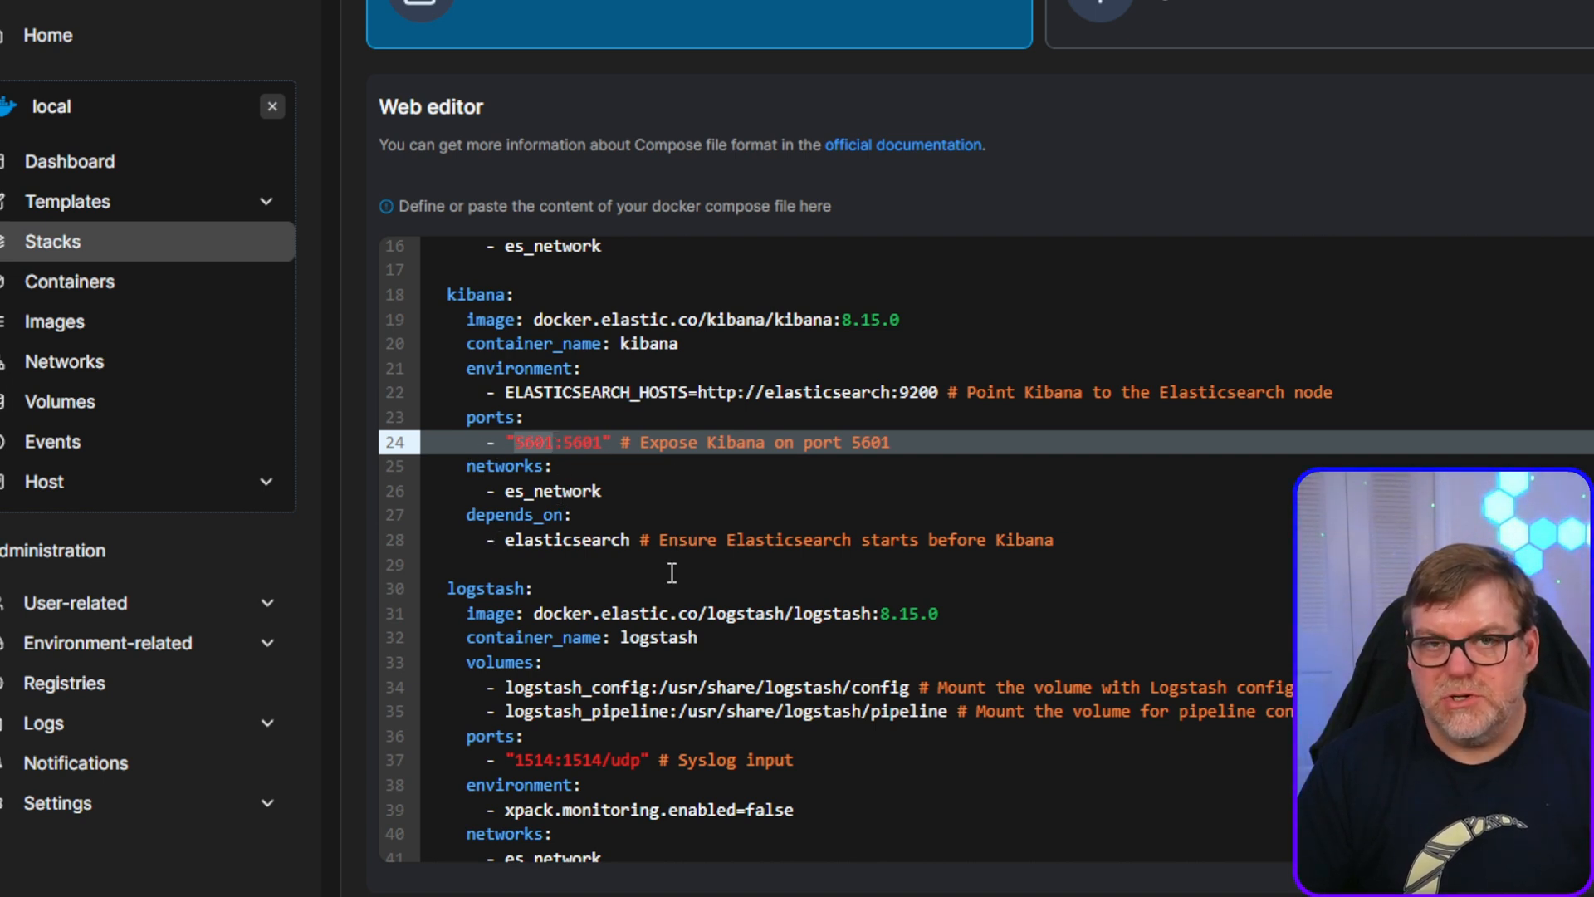
scroll(657, 544, "down", 2)
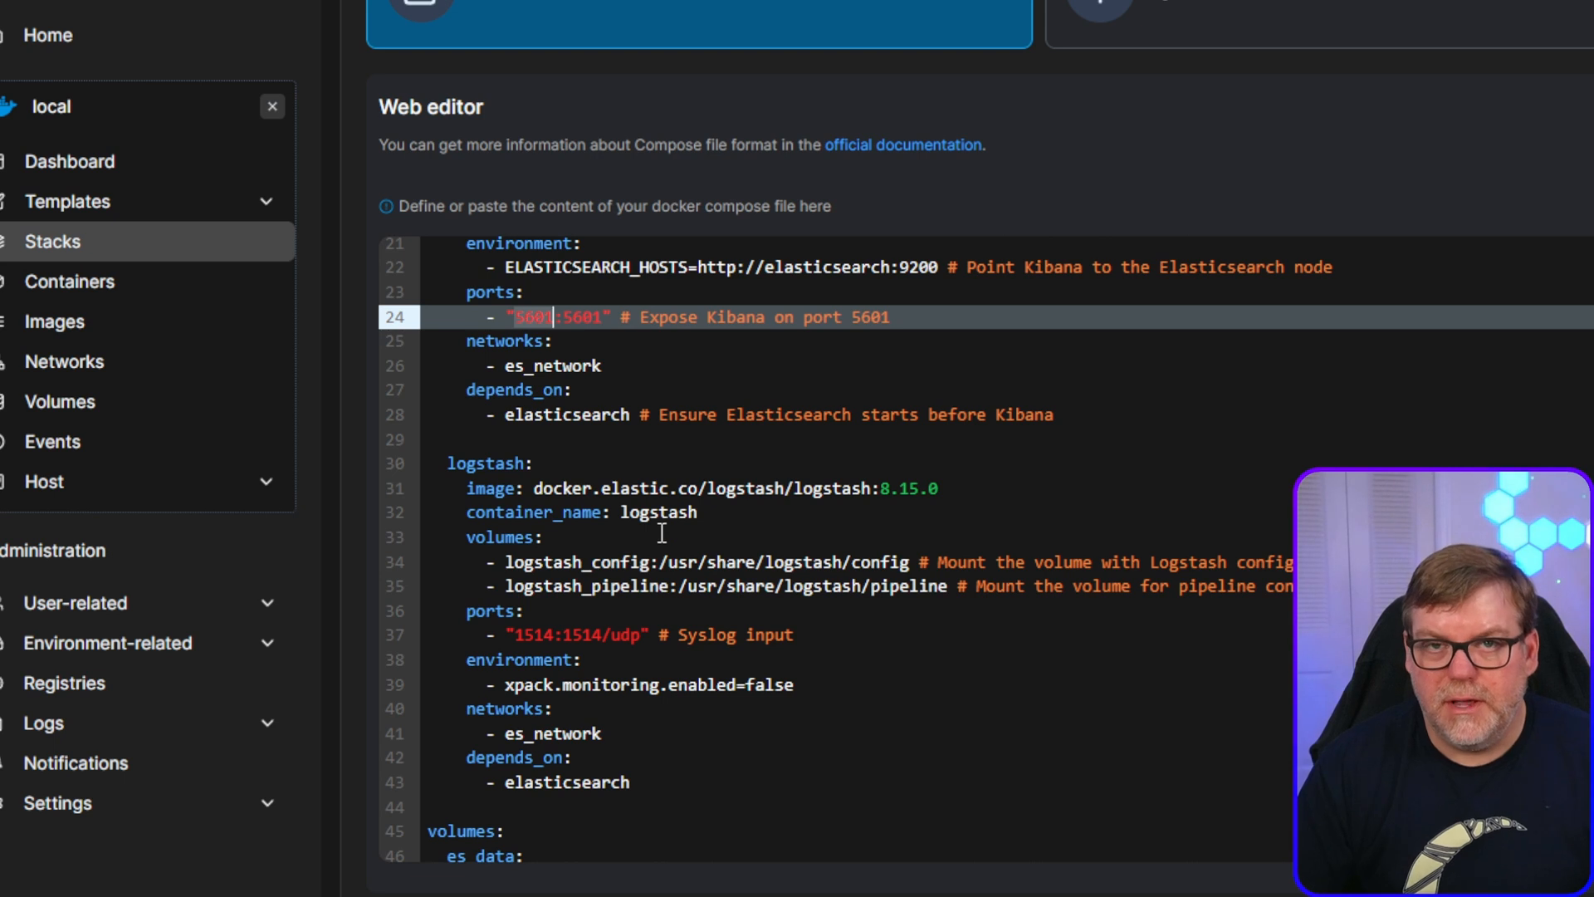
scroll(673, 531, "down", 2)
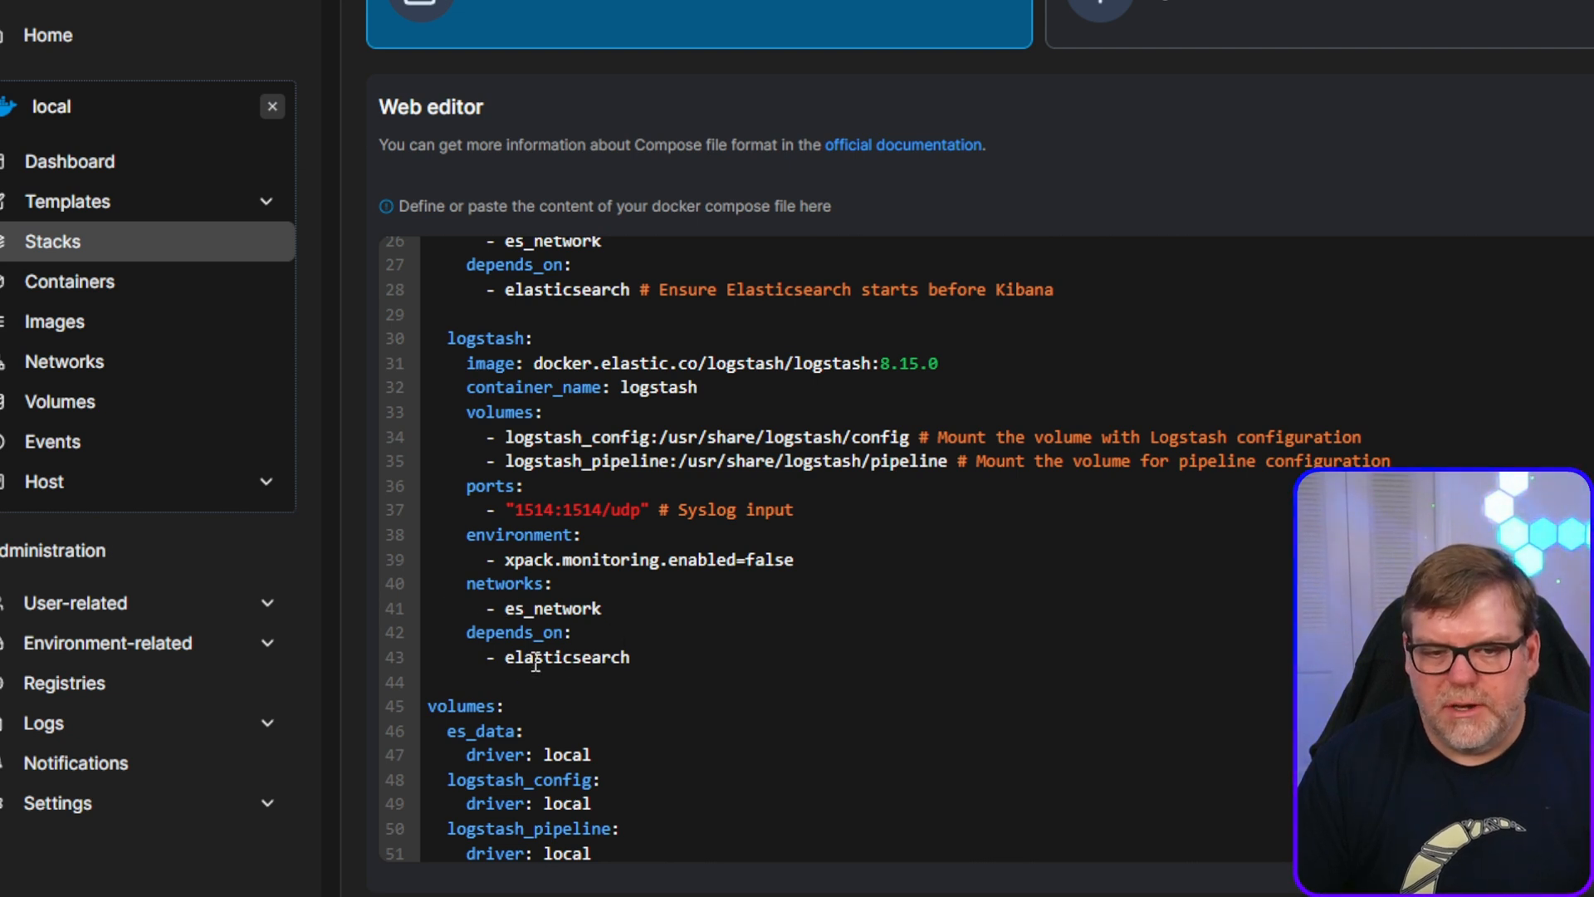
scroll(532, 660, "down", 2)
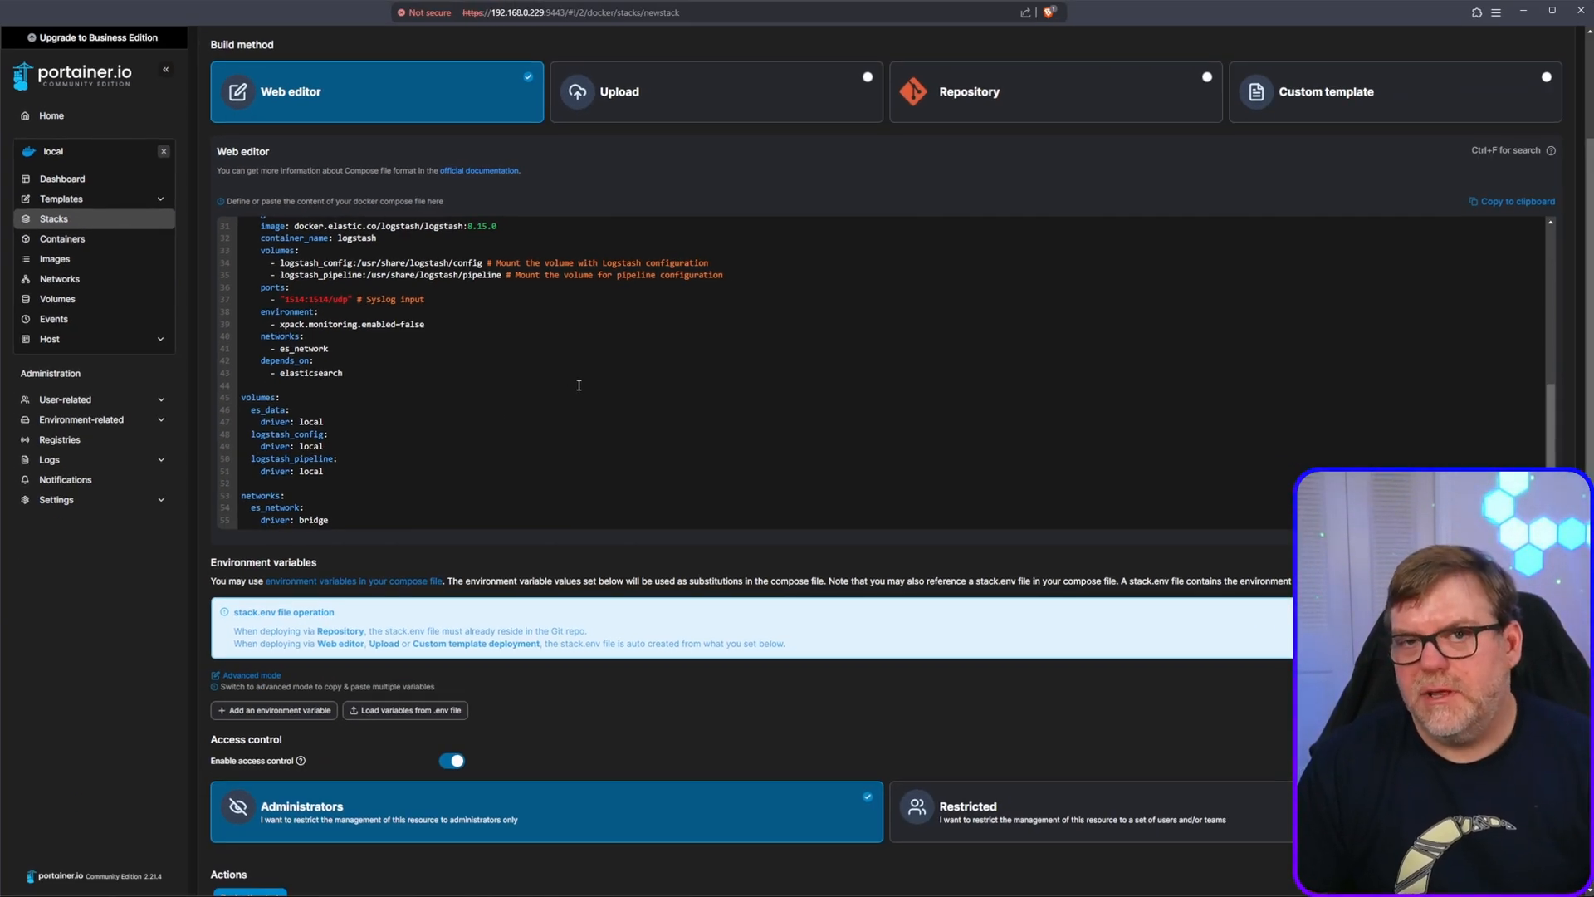
Step: Deploy the elk stack with administrators-only access and open its details to view its containers
scroll(826, 426, "up", 3)
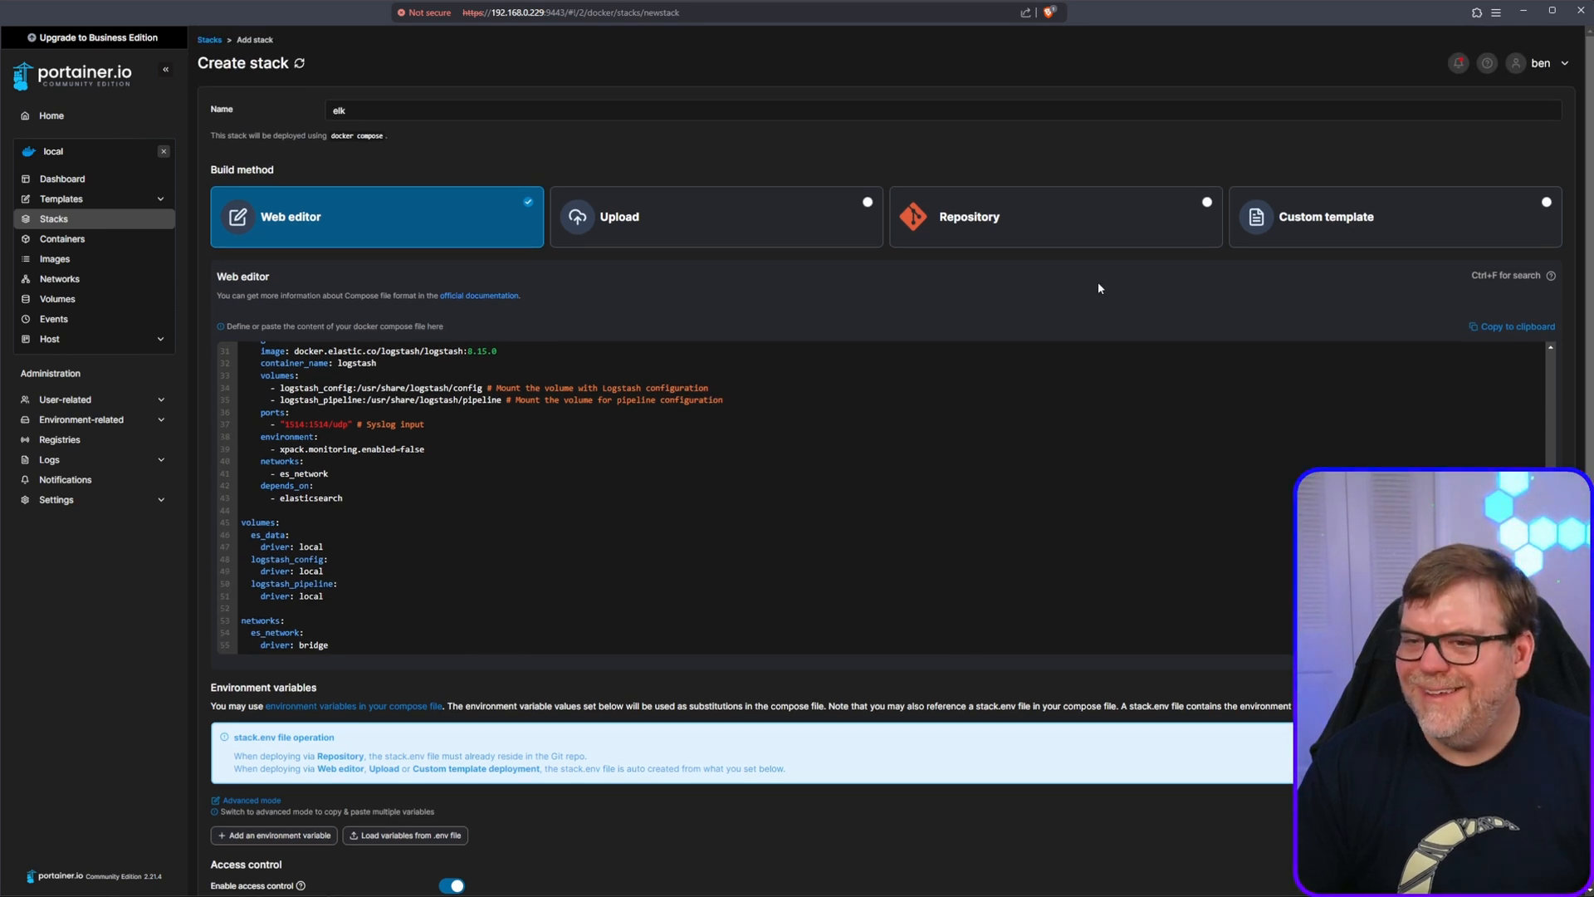
scroll(1097, 288, "down", 2)
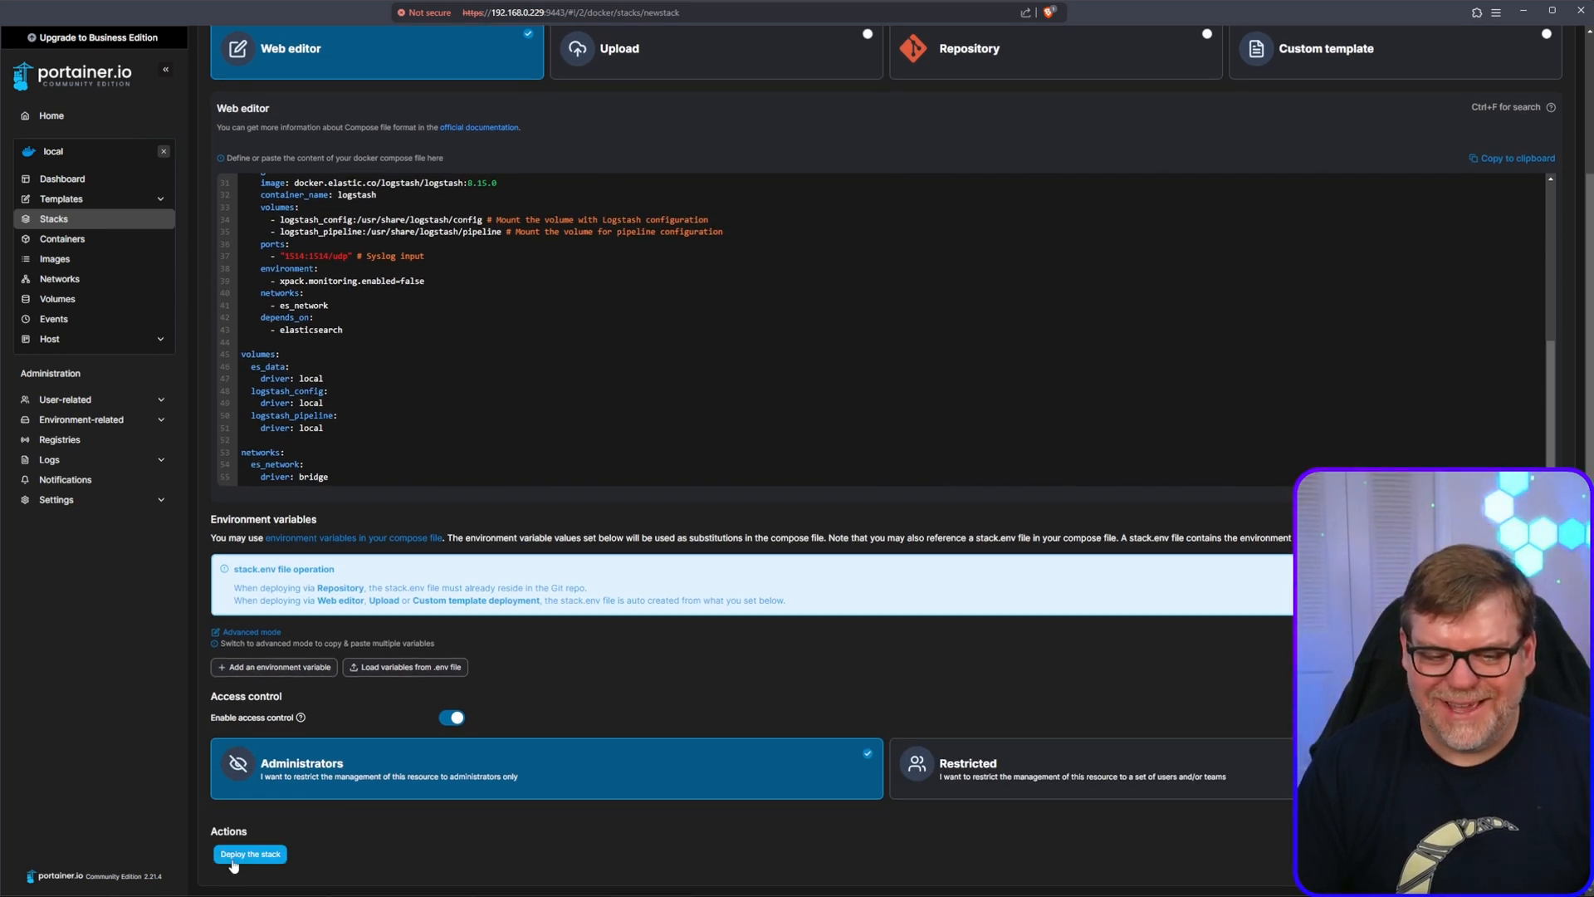
left_click(233, 858)
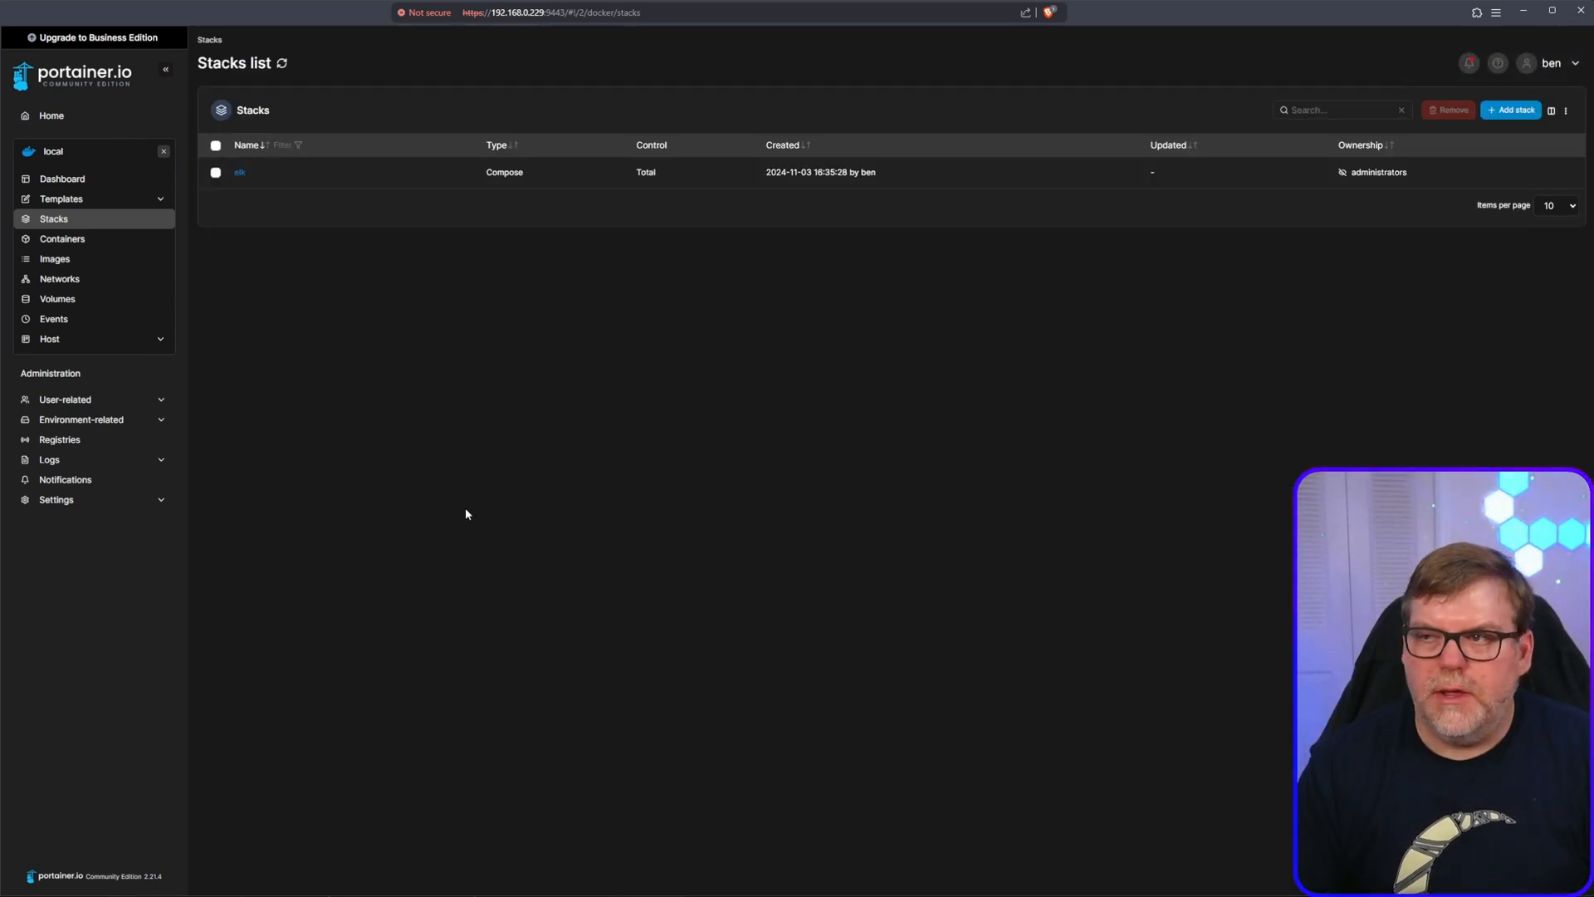
left_click(239, 173)
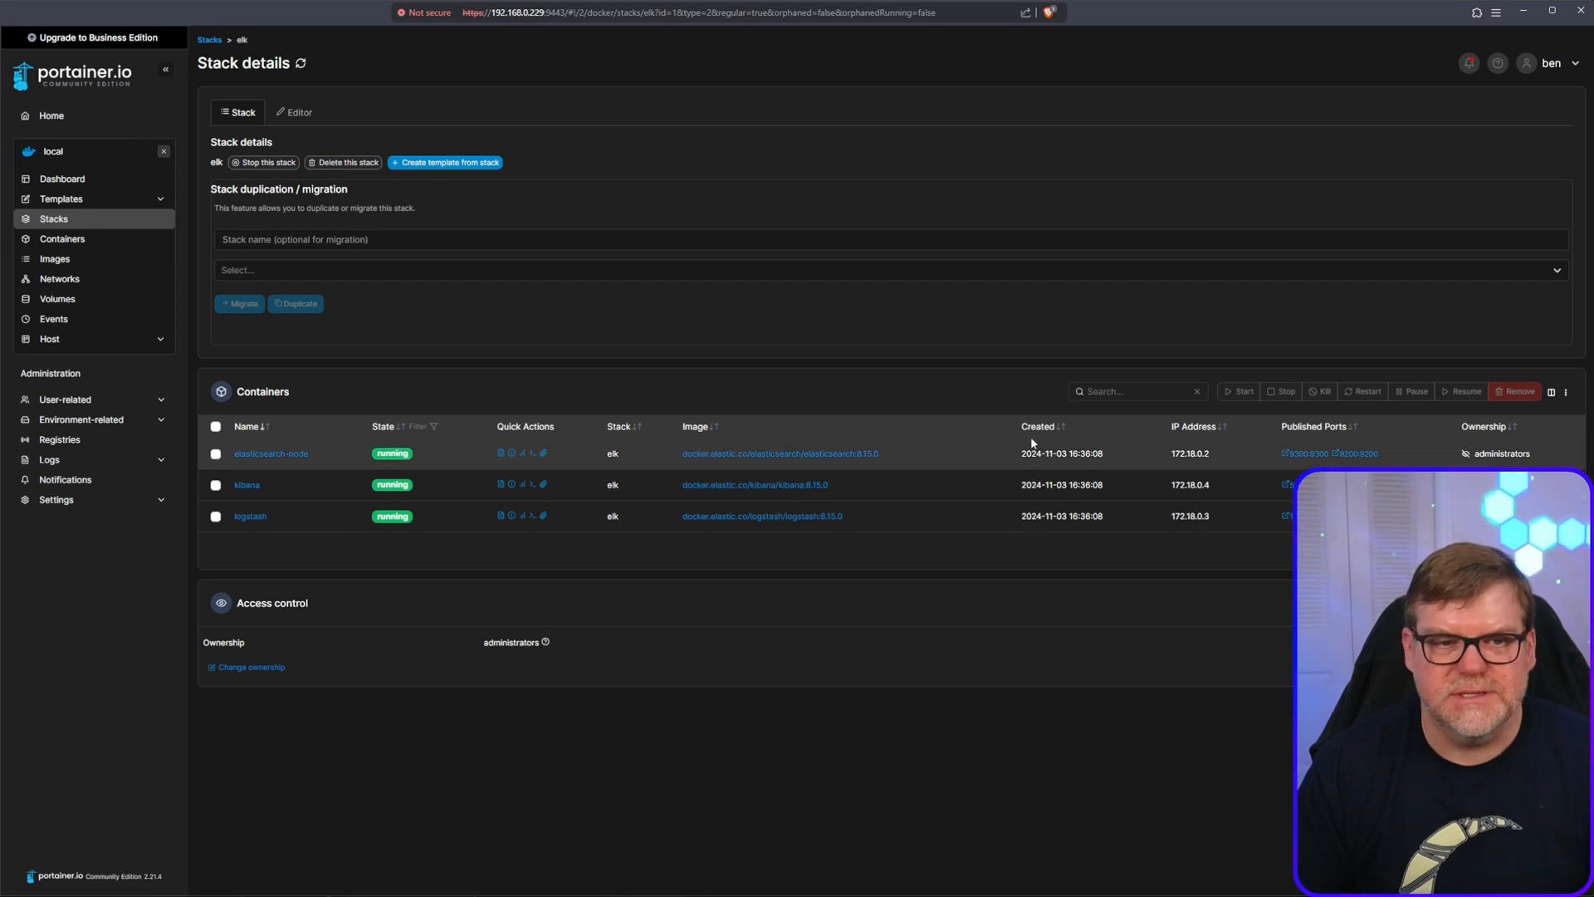
left_click(545, 15)
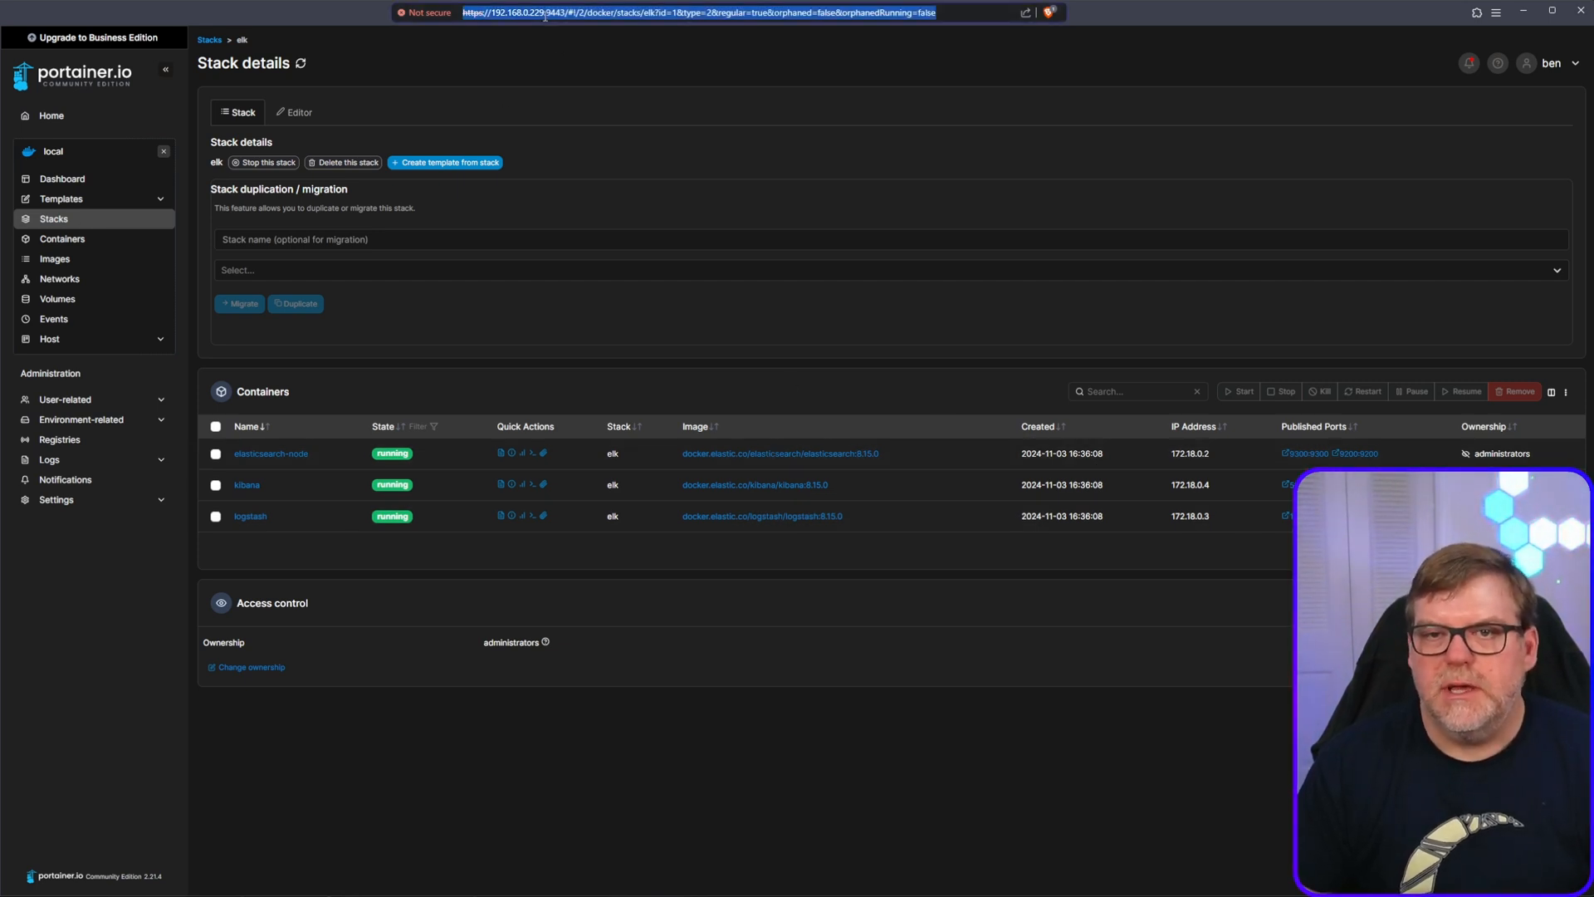
left_click_drag(545, 15, 473, 14)
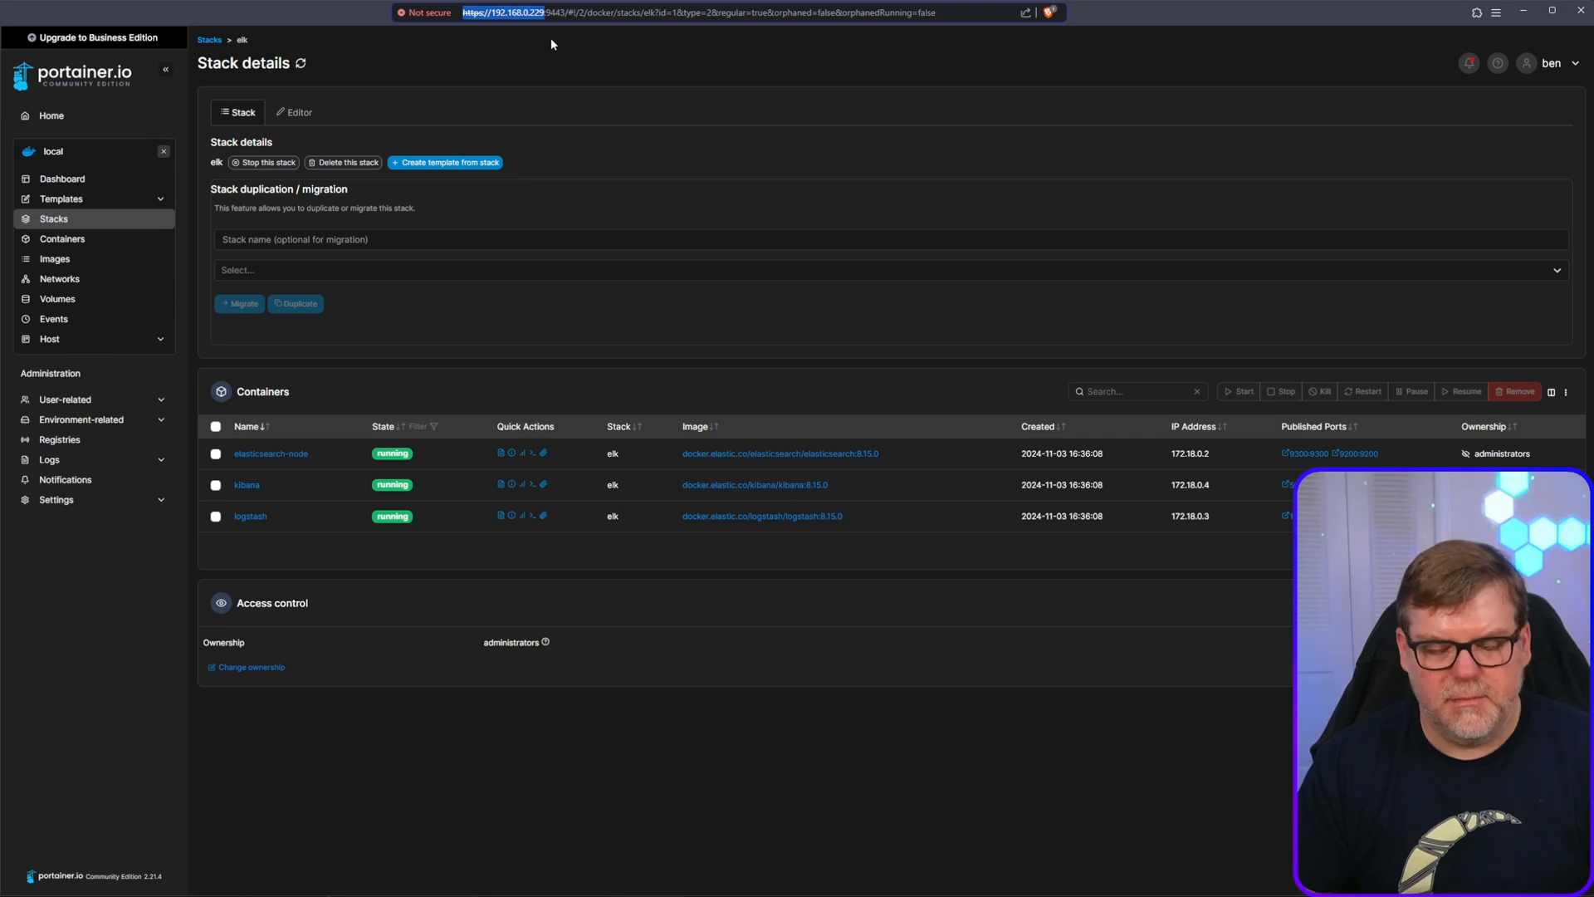
key("ctrl+t")
type("https://192.168.0.229/")
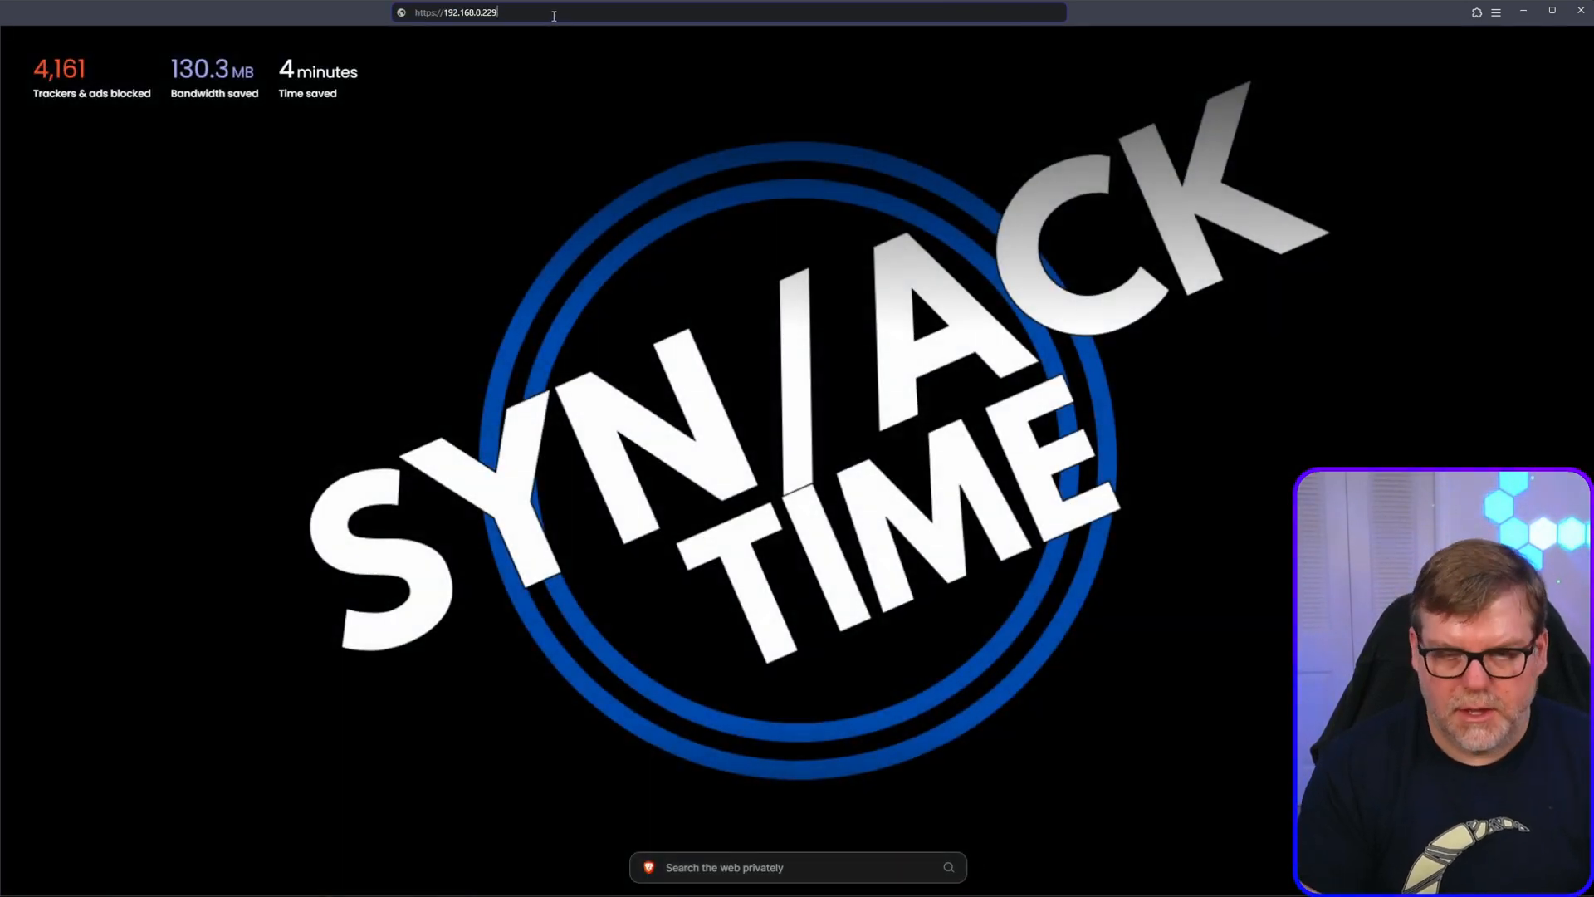
key("BackSpace")
type(":5601")
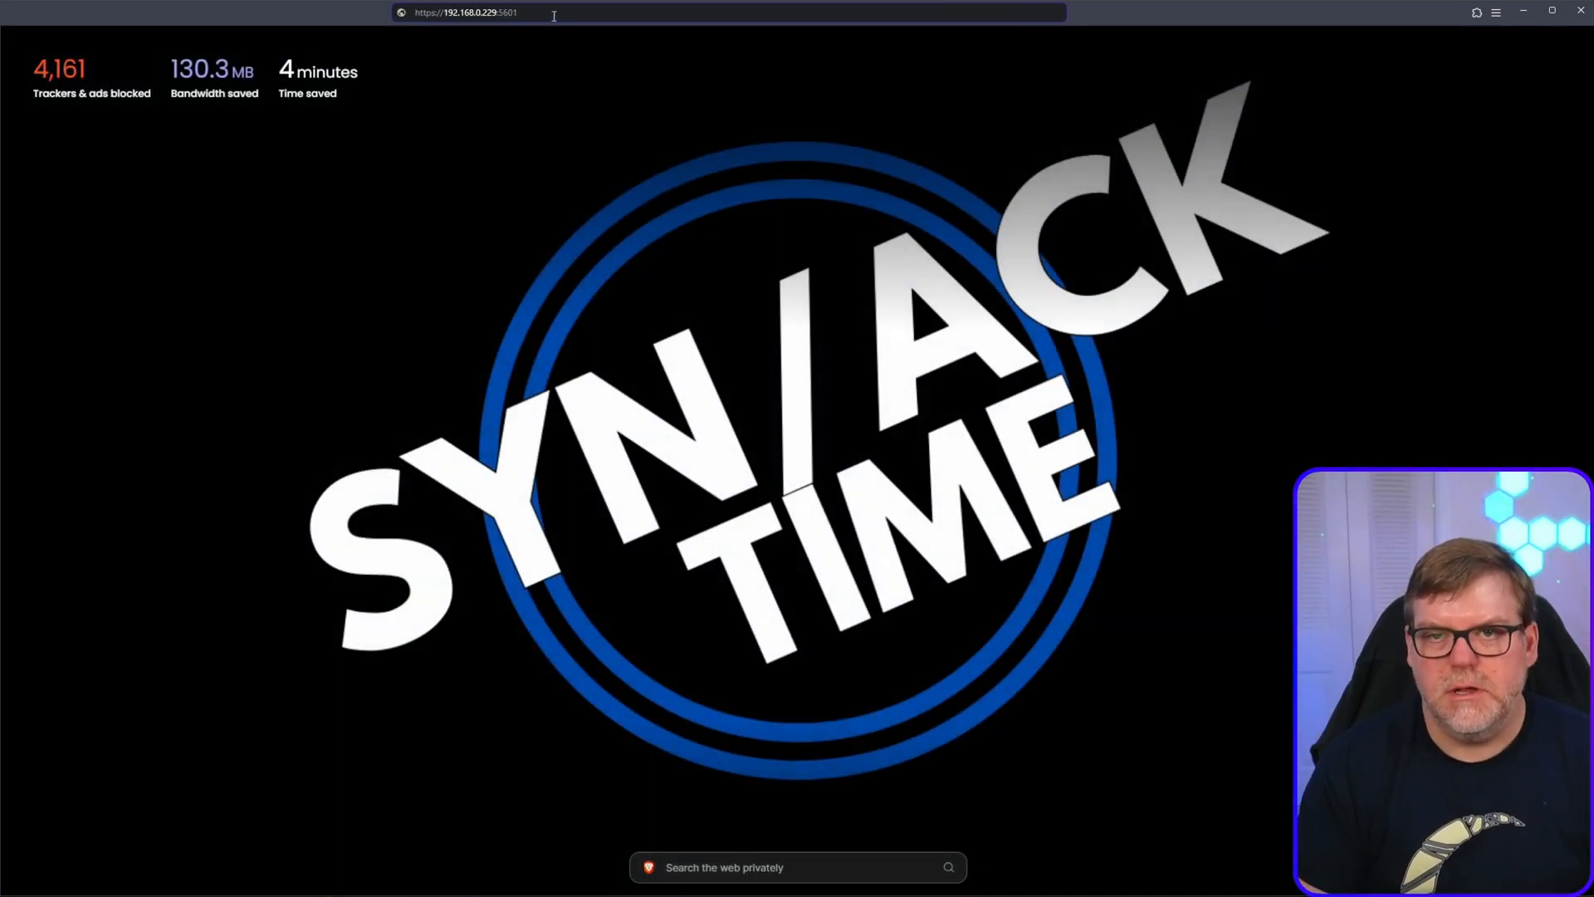
key("Return")
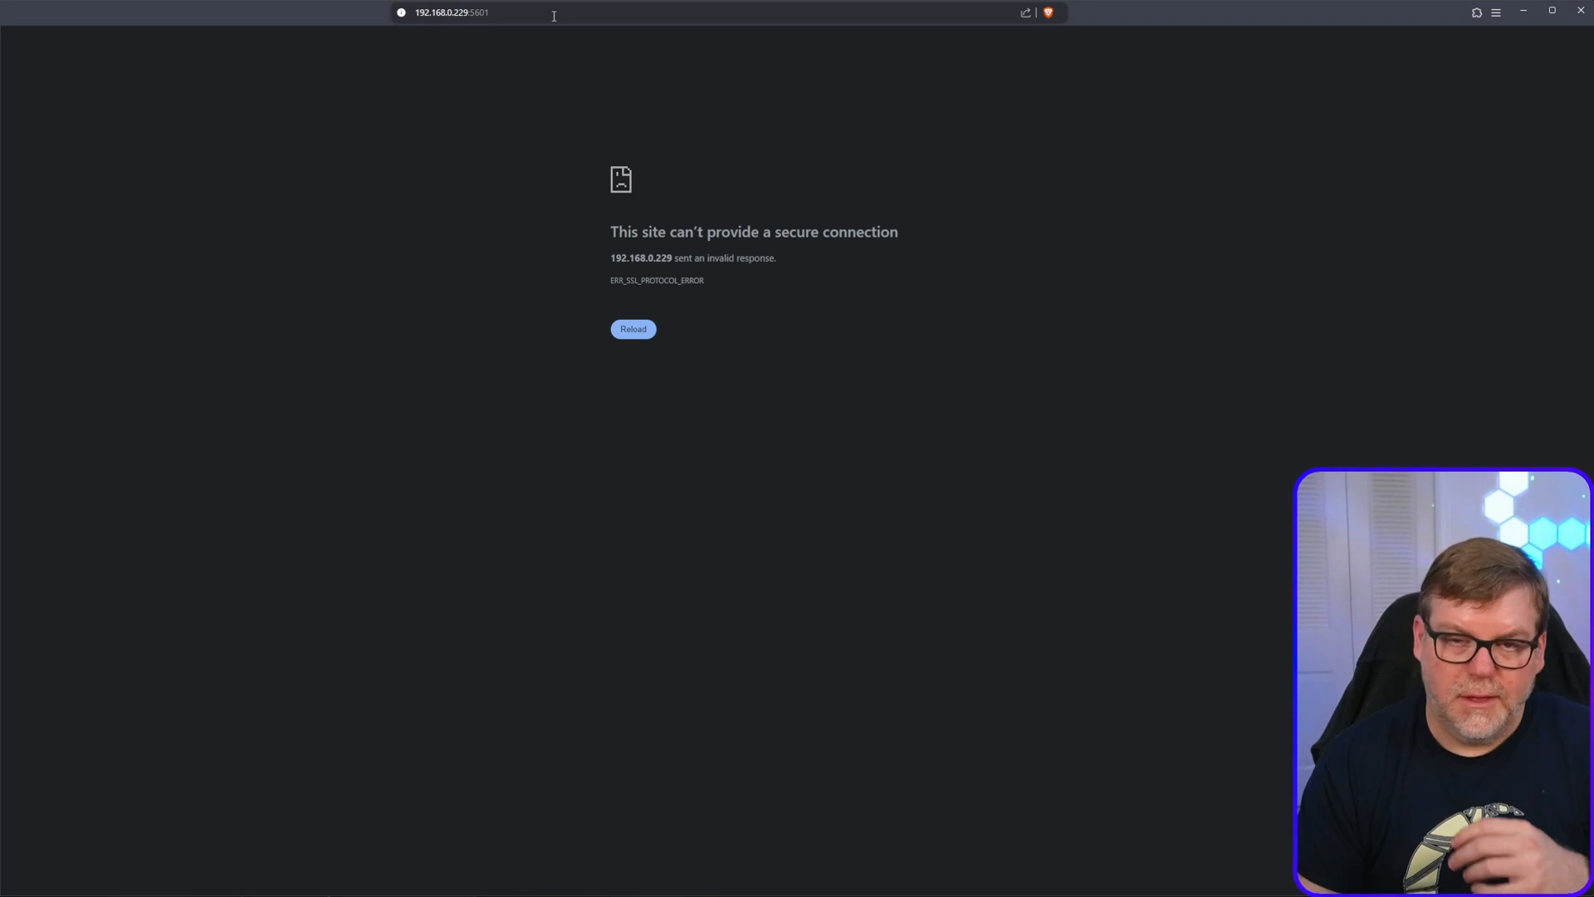
left_click(554, 16)
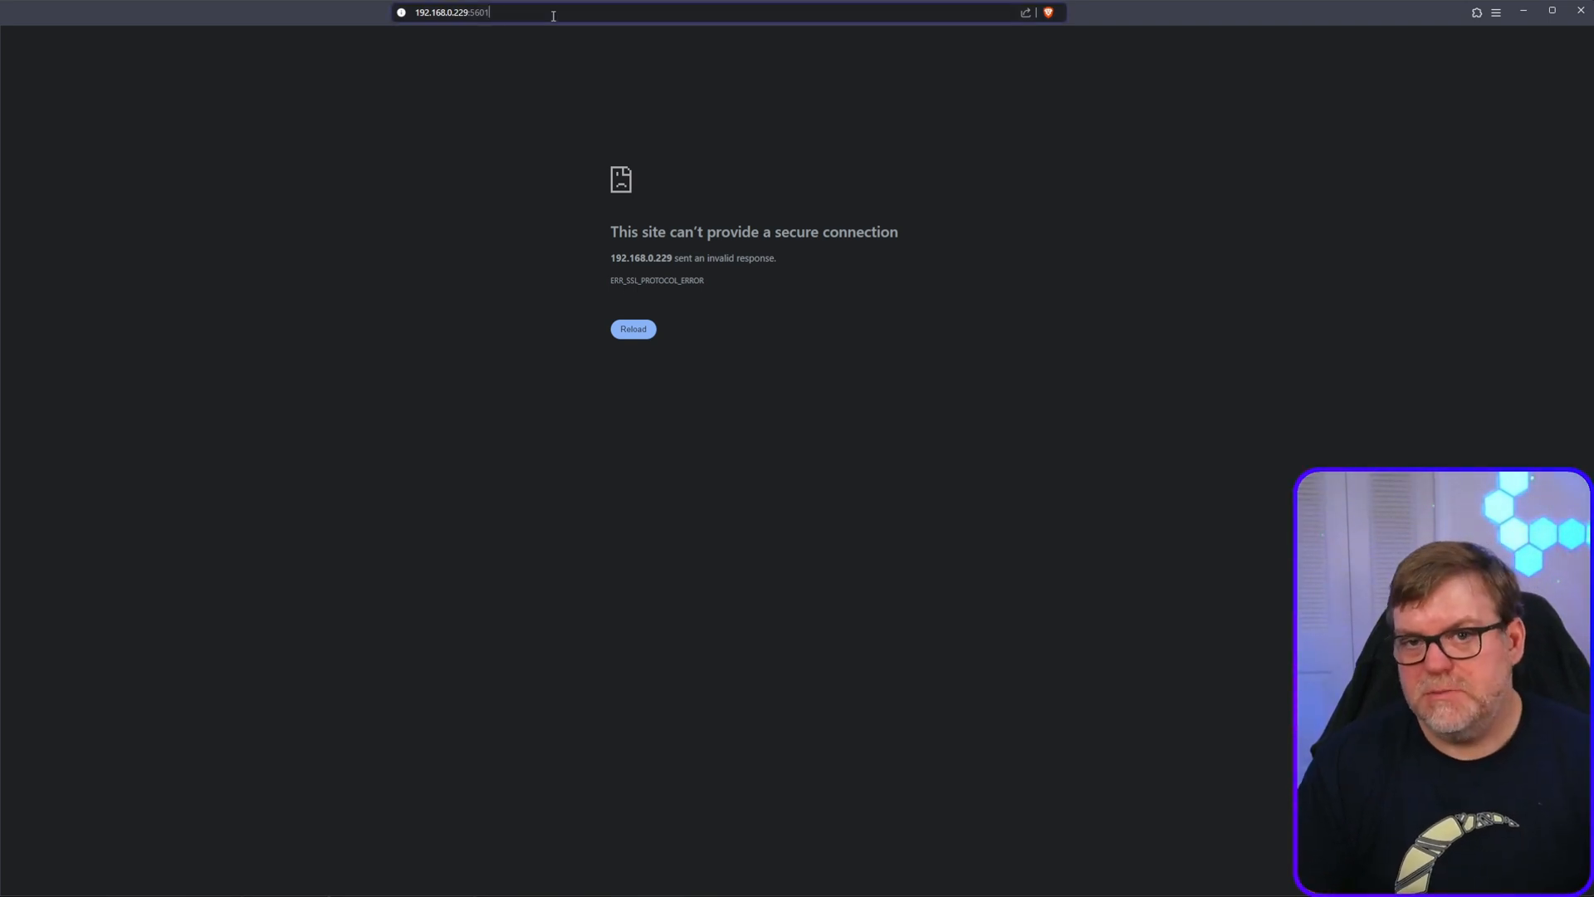
left_click(452, 17)
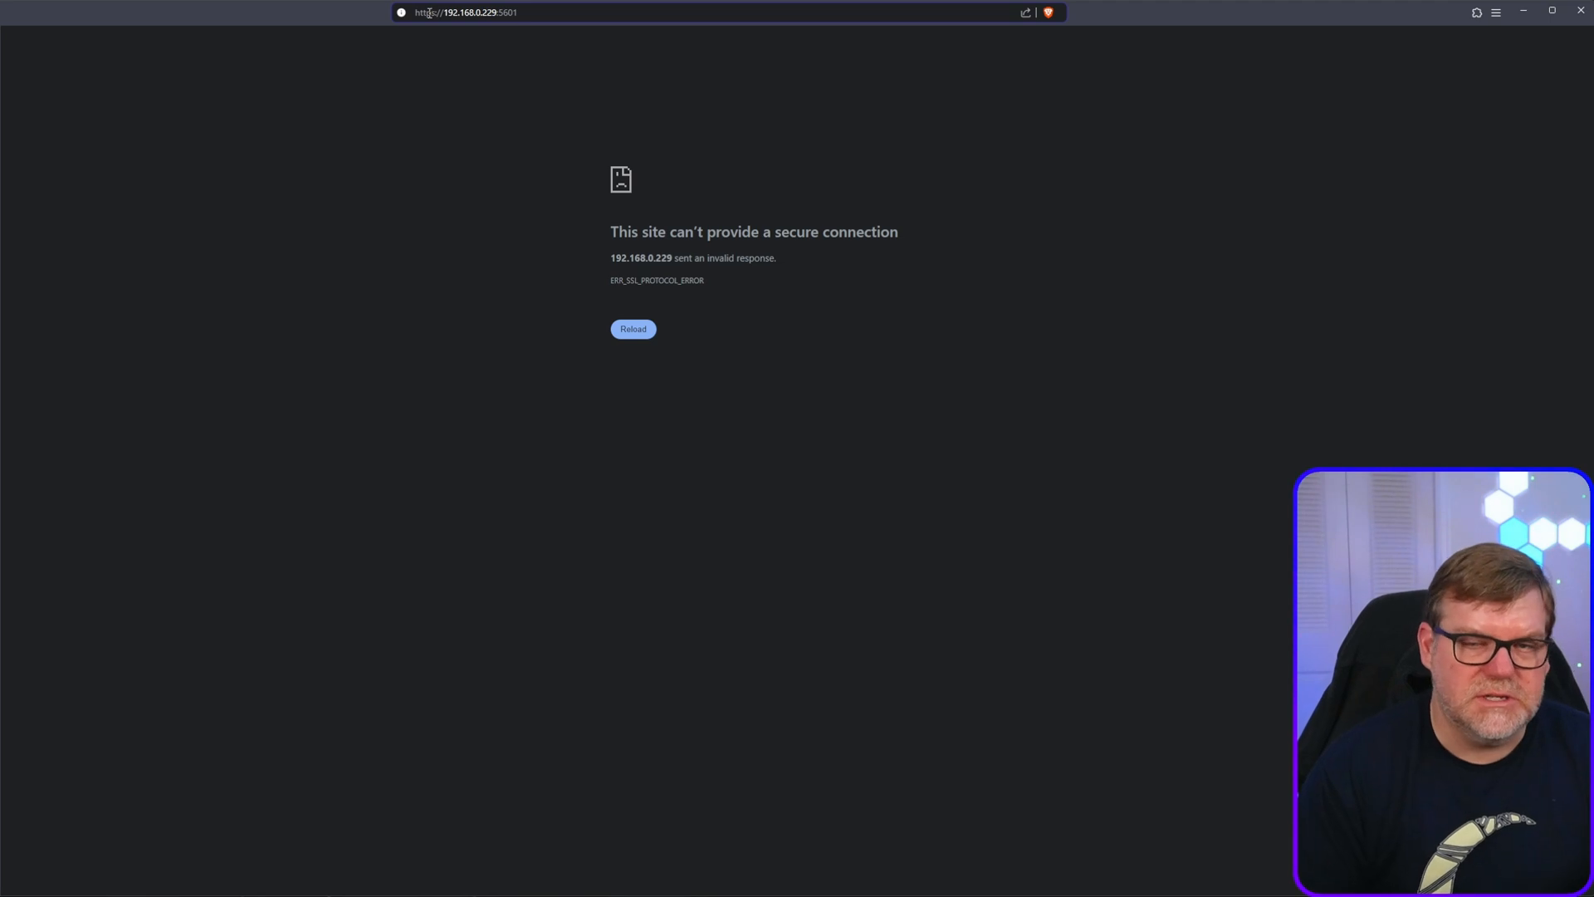
key("BackSpace")
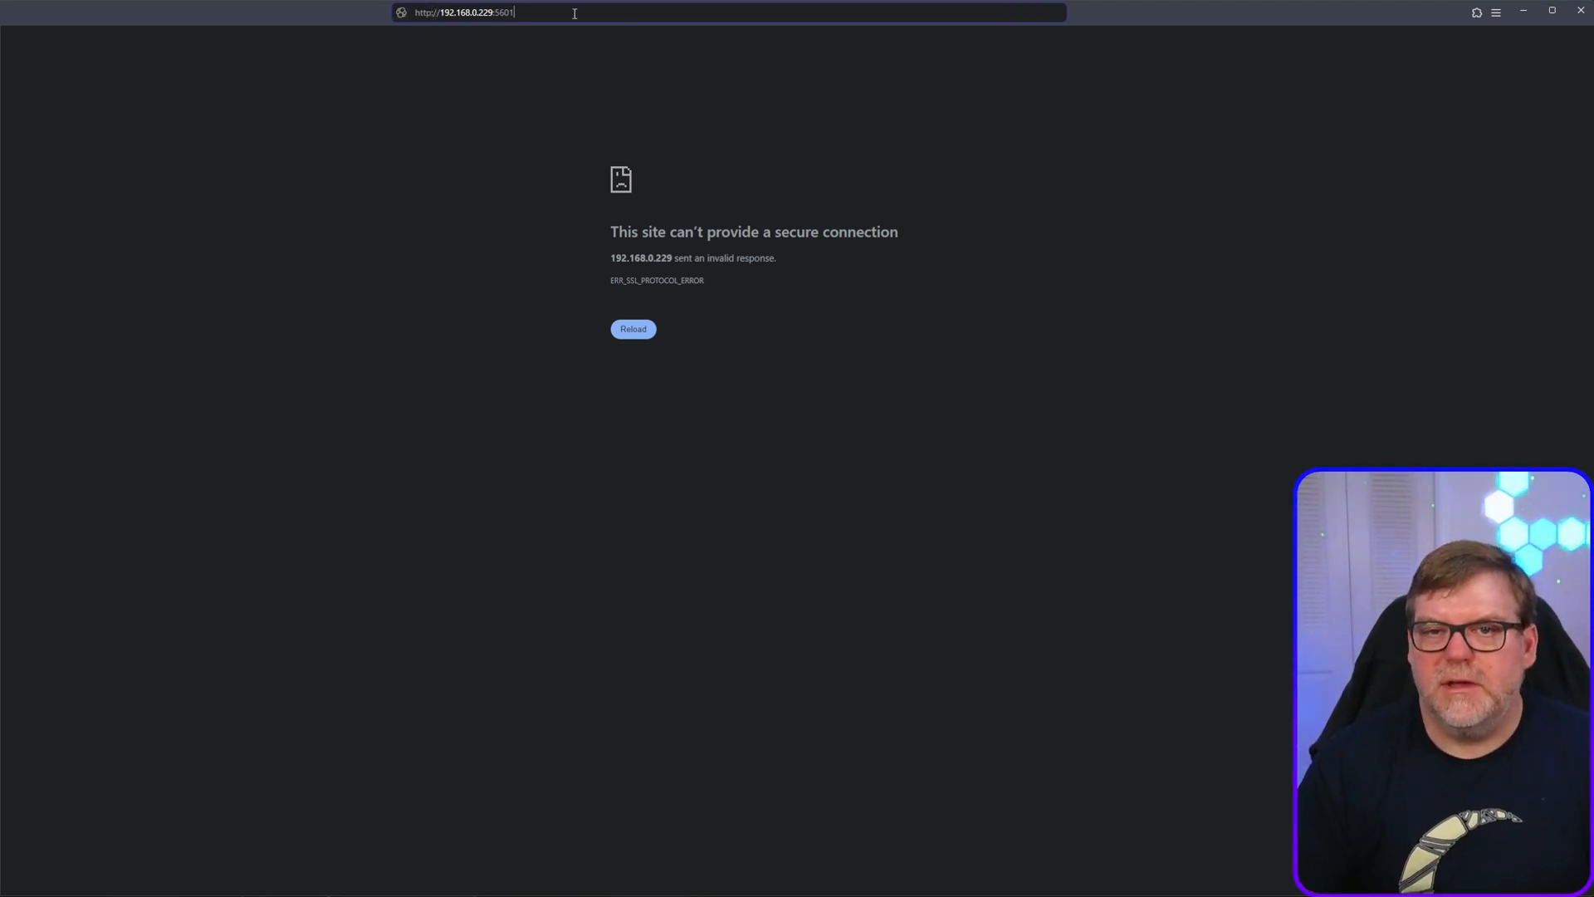
key("Return")
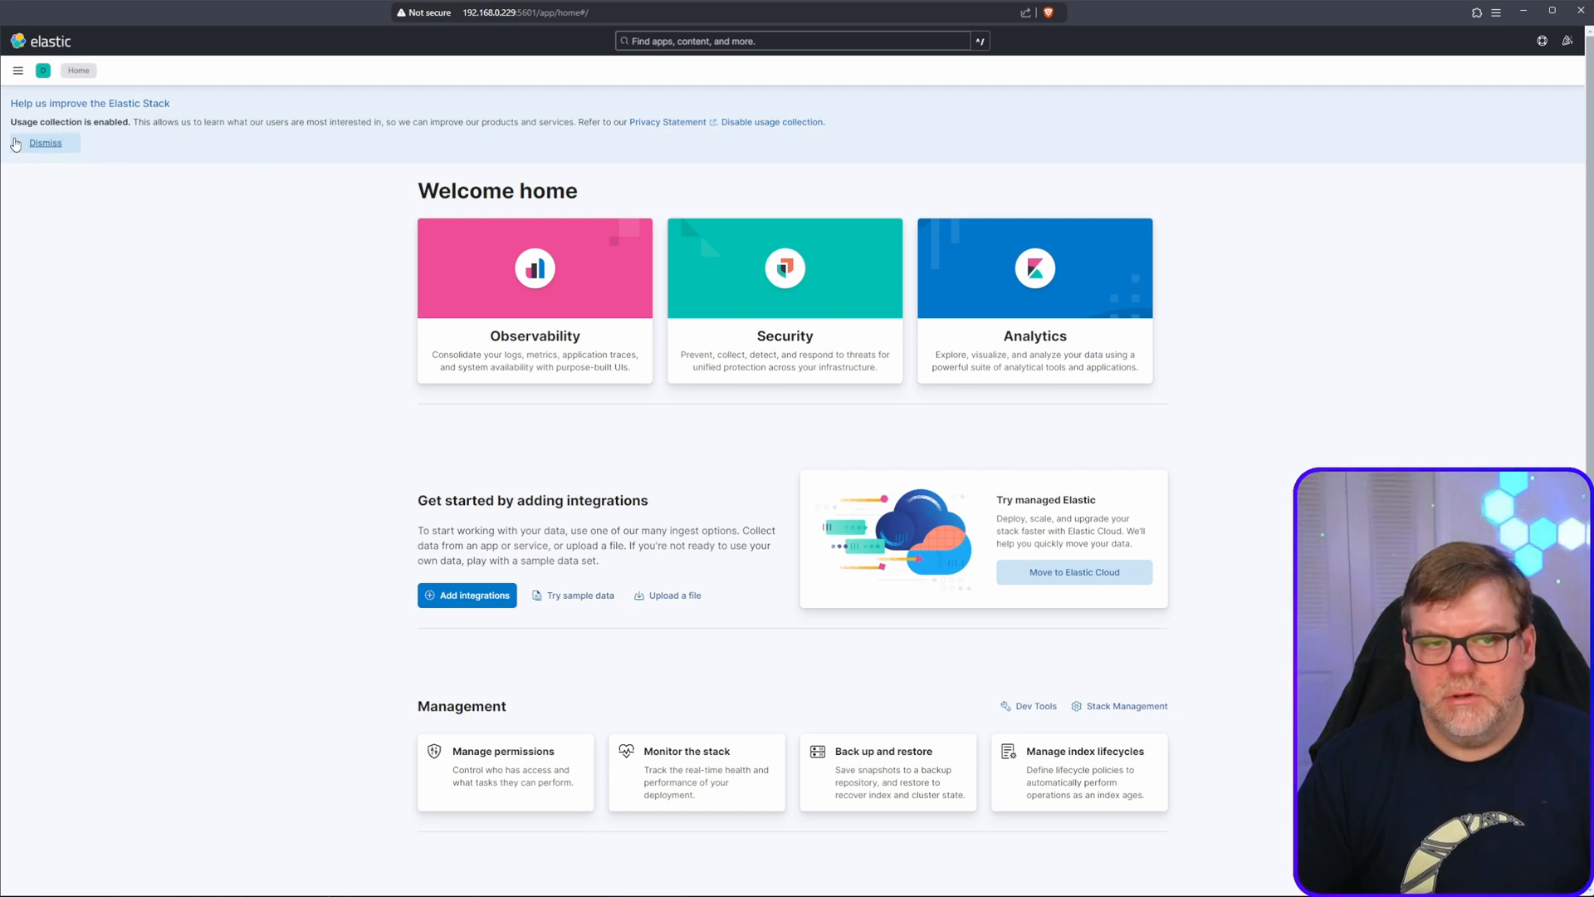
left_click(45, 142)
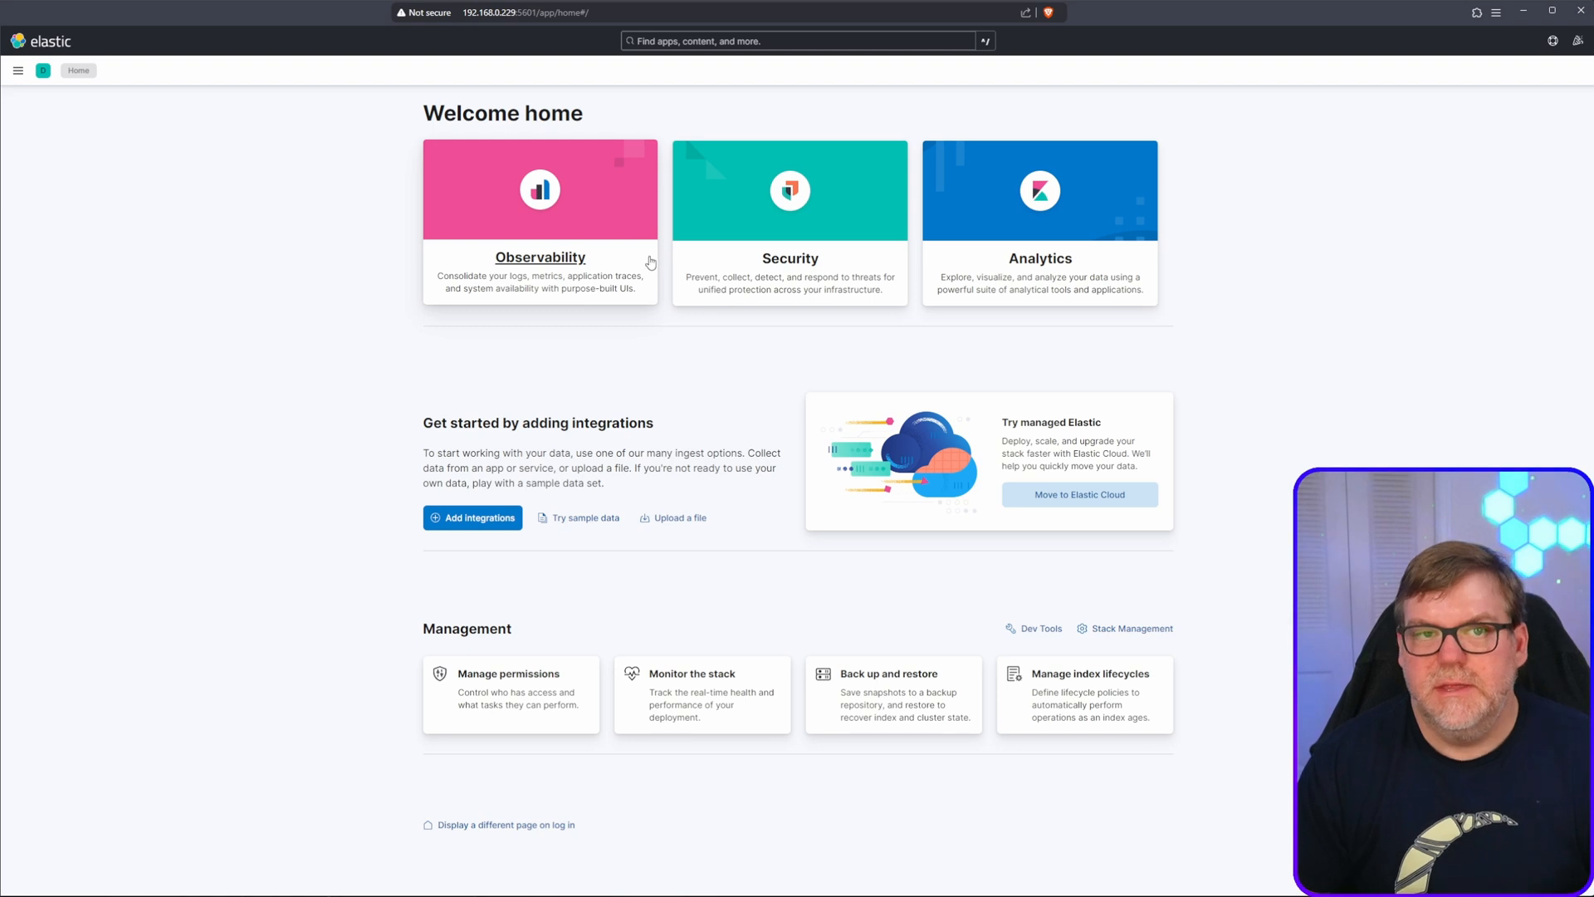
Step: Look over Kibana's navigation sections, then open the integrations catalogue and browse the available integrations
left_click(18, 72)
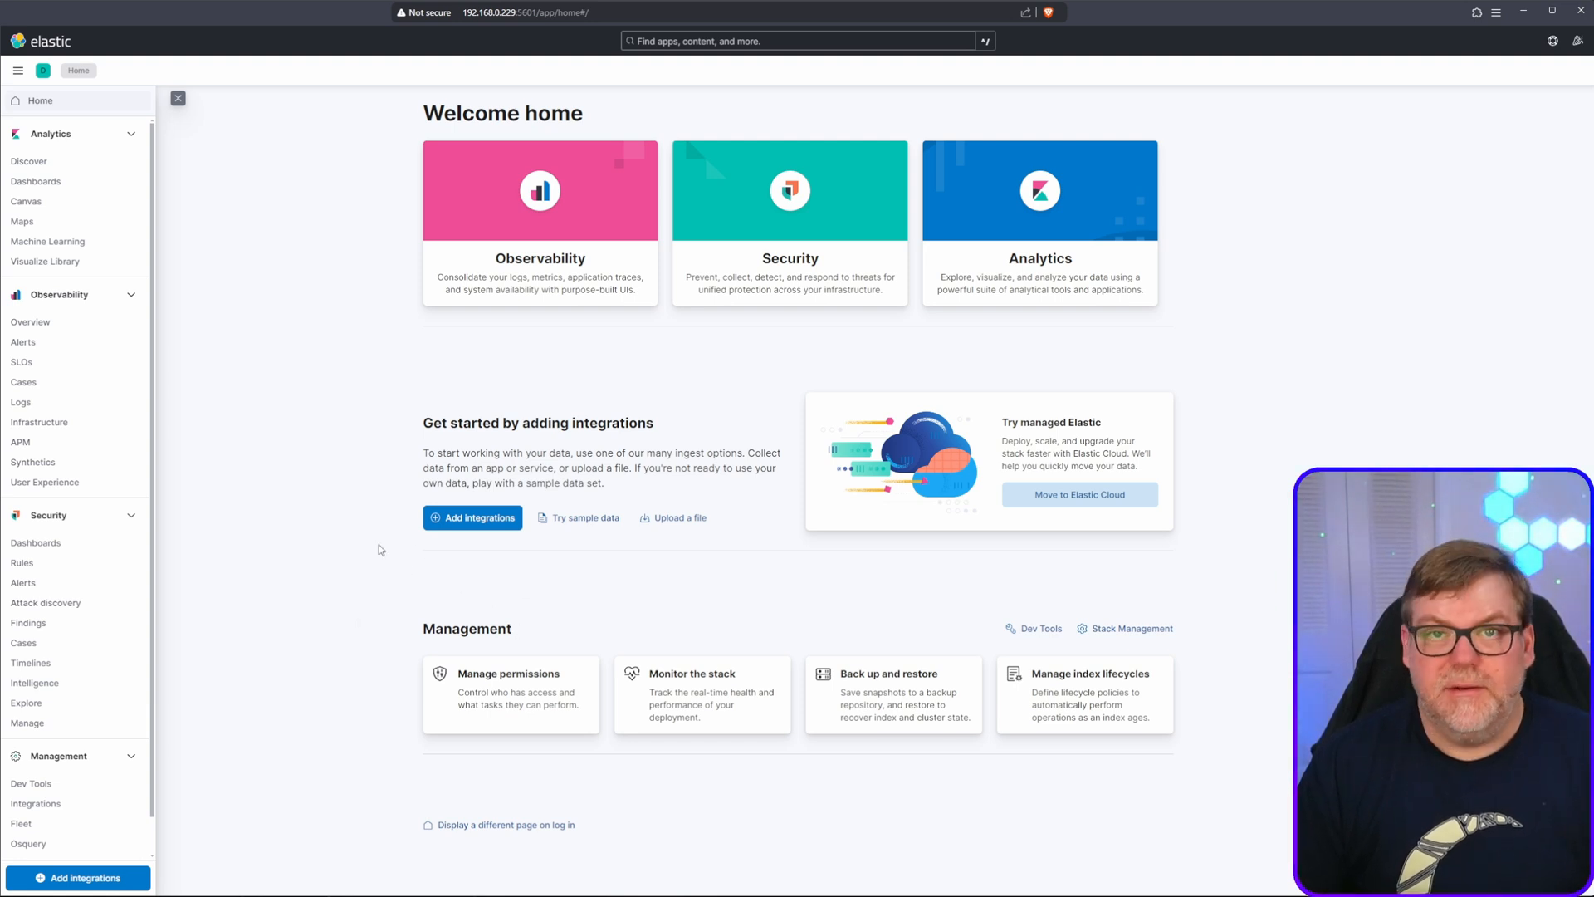
left_click(472, 519)
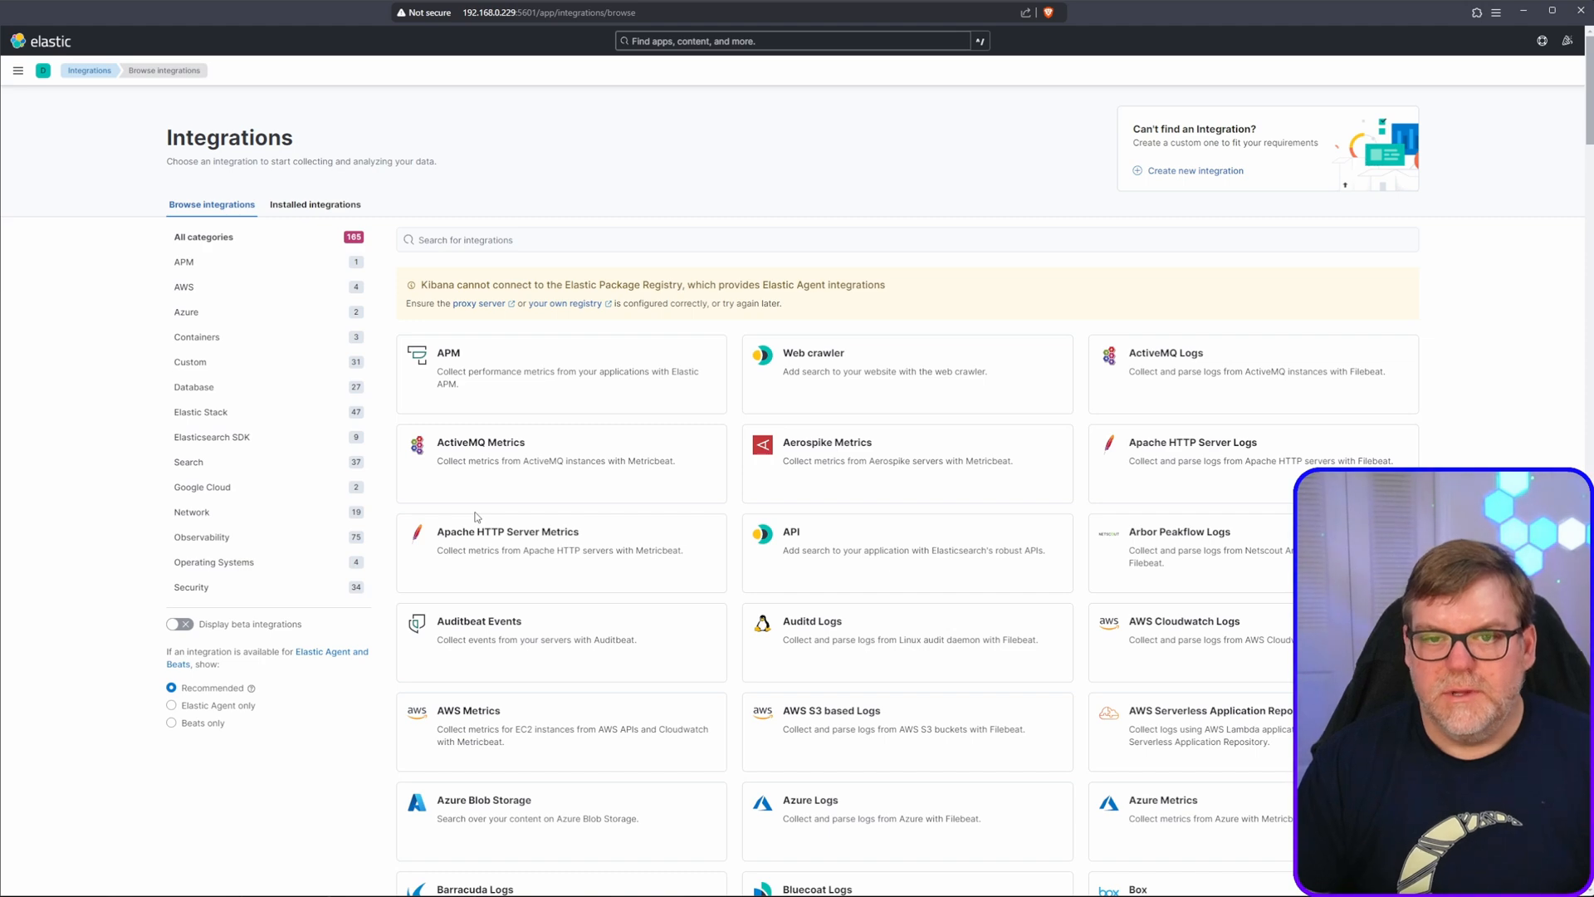
scroll(655, 646, "down", 3)
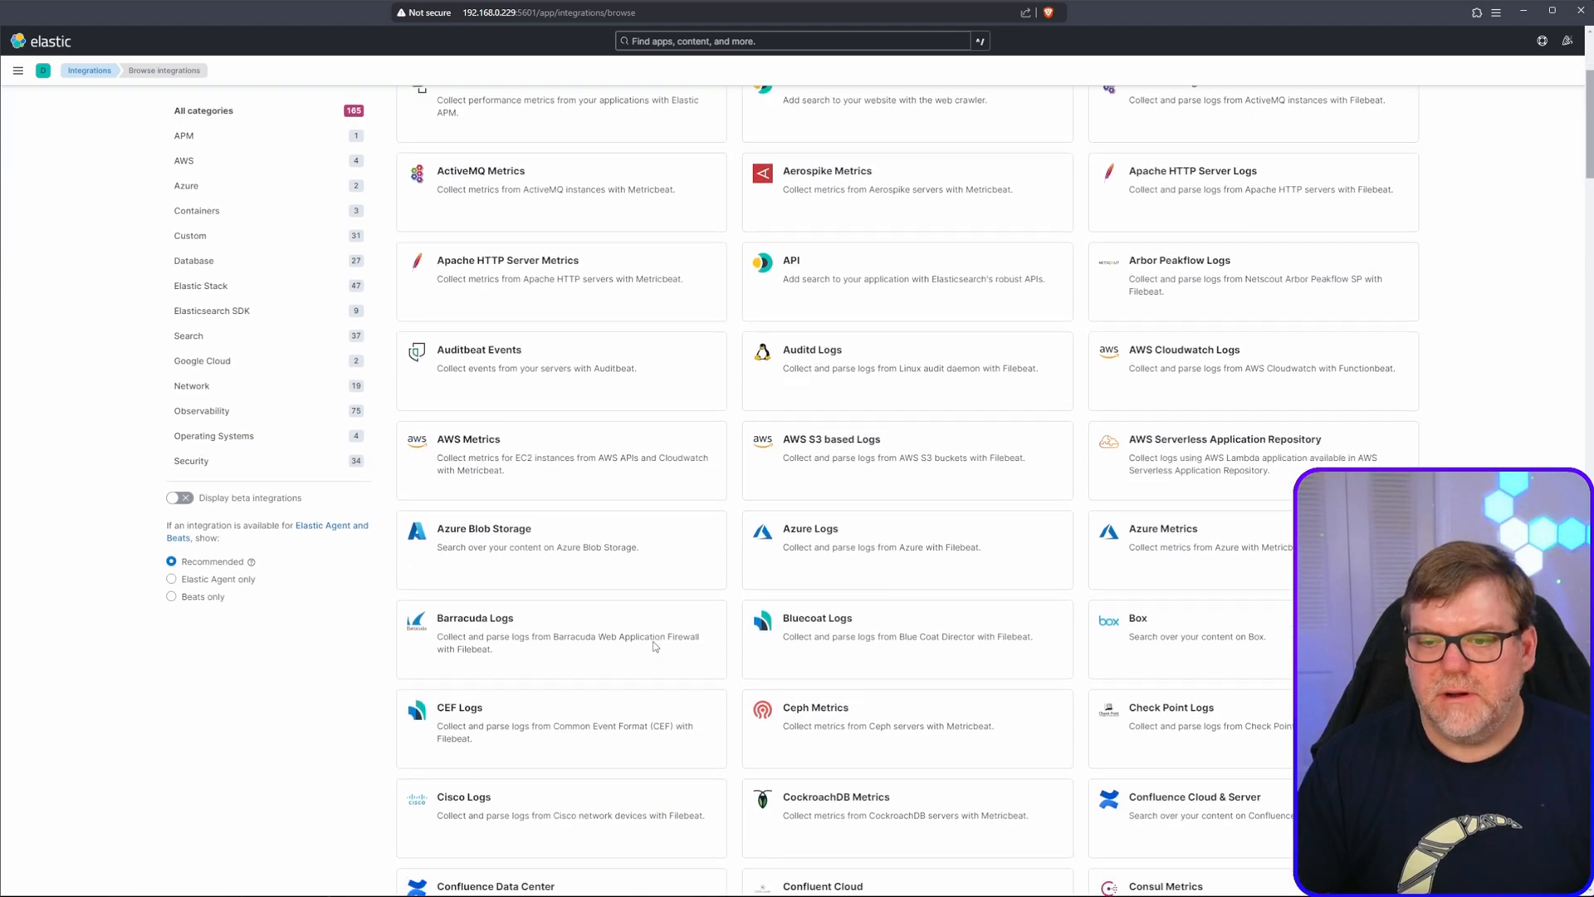
scroll(655, 646, "down", 14)
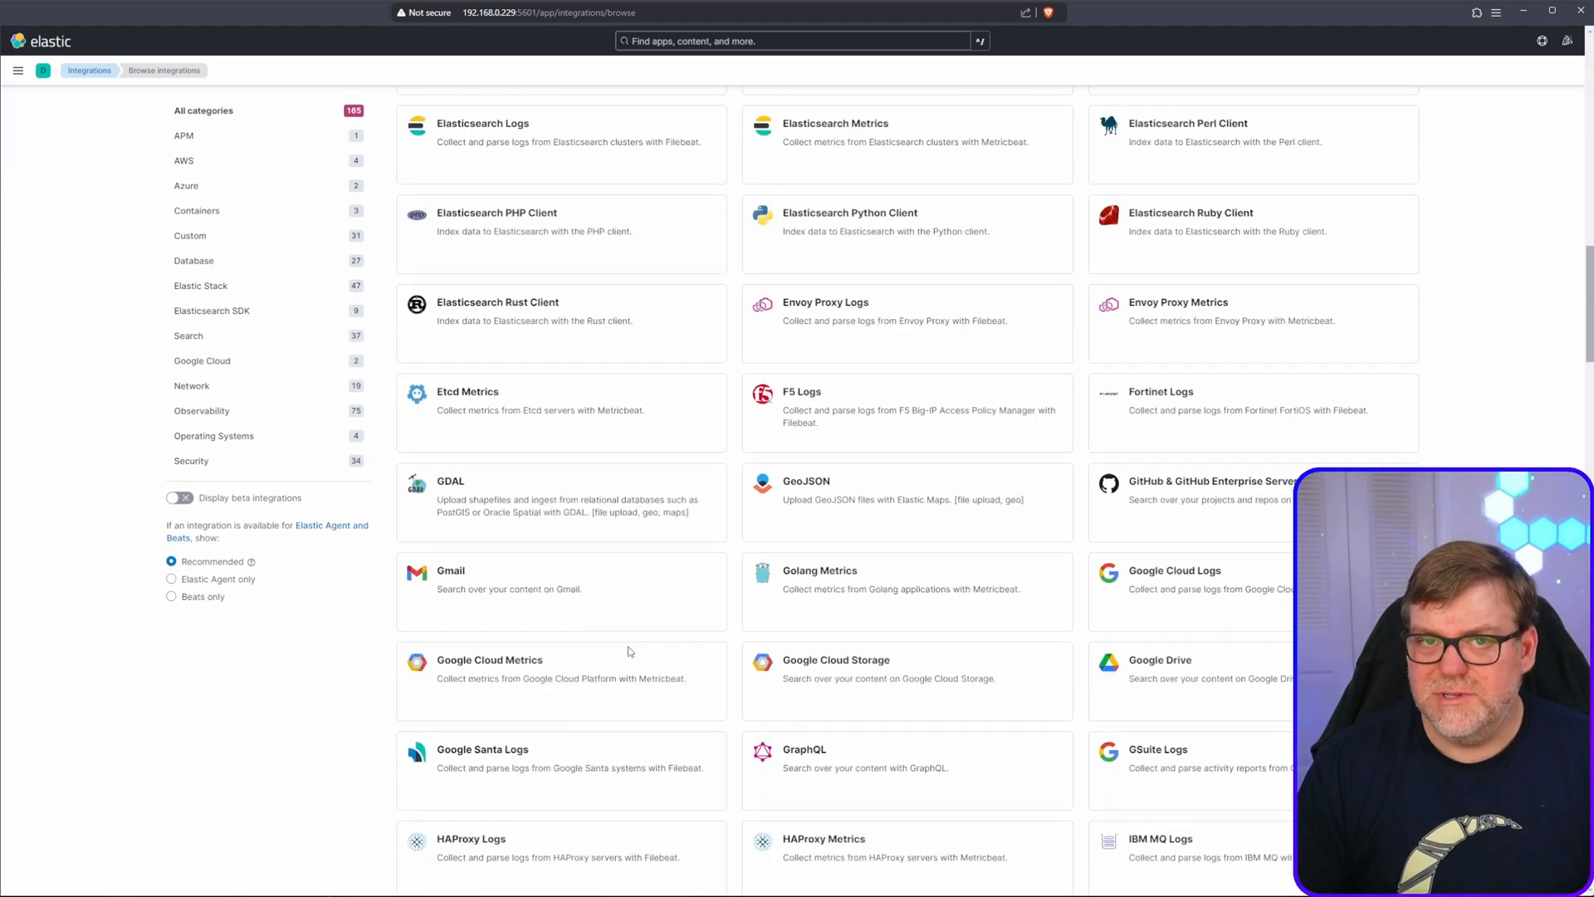
scroll(628, 649, "down", 7)
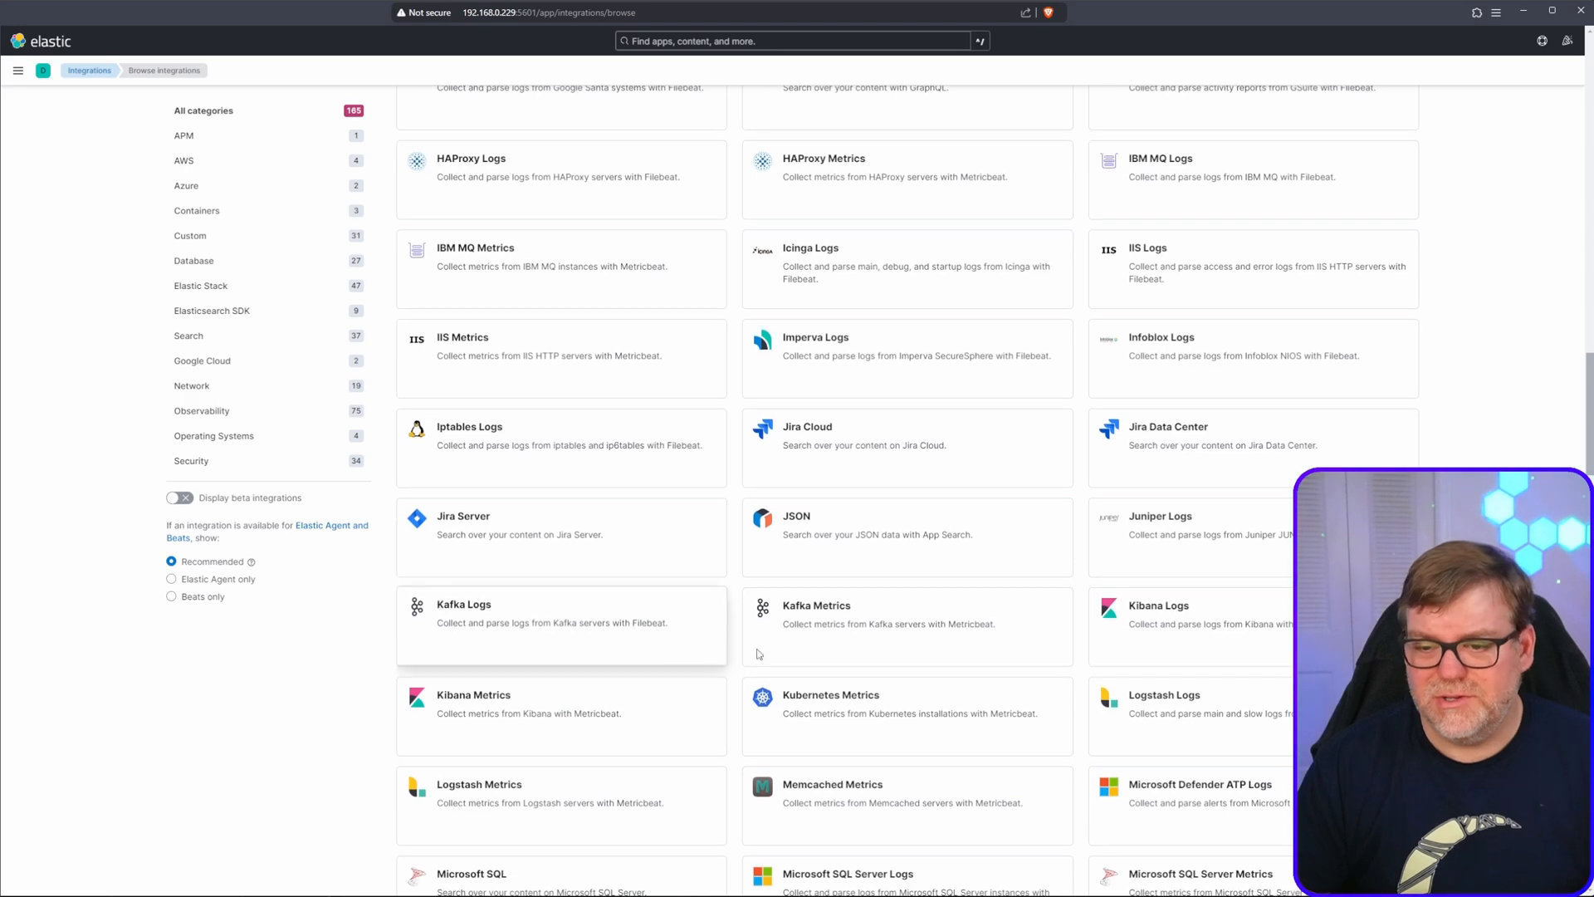
scroll(543, 281, "up", 20)
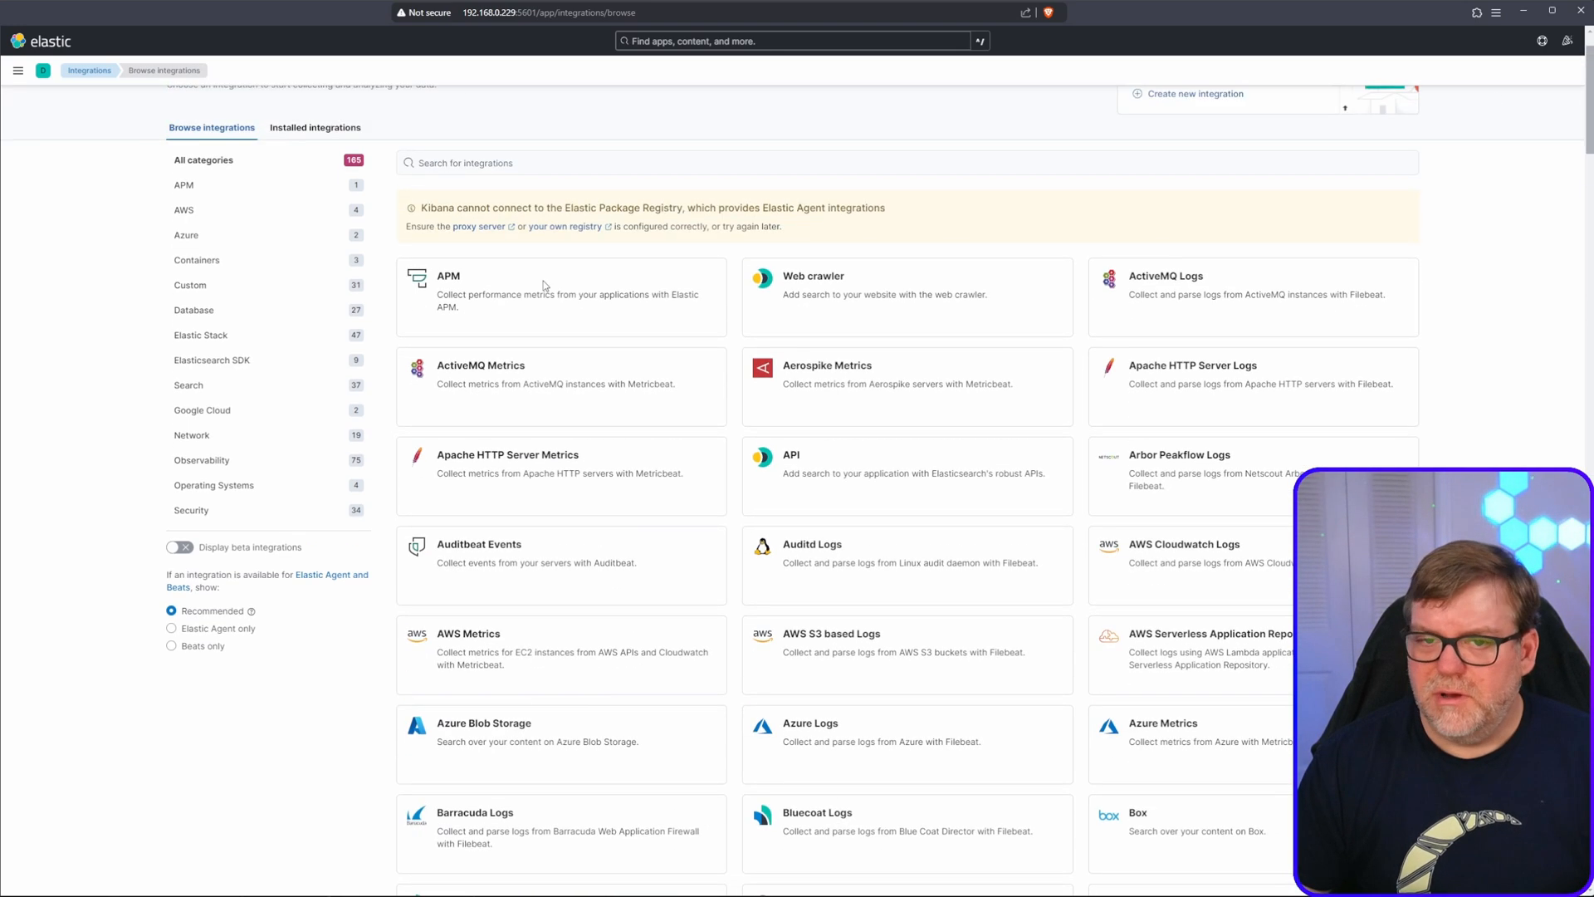
Step: Search the integrations for "windows", open Windows Event Logs and review the Winlogbeat installation, configuration and start instructions
left_click(496, 237)
type("windows")
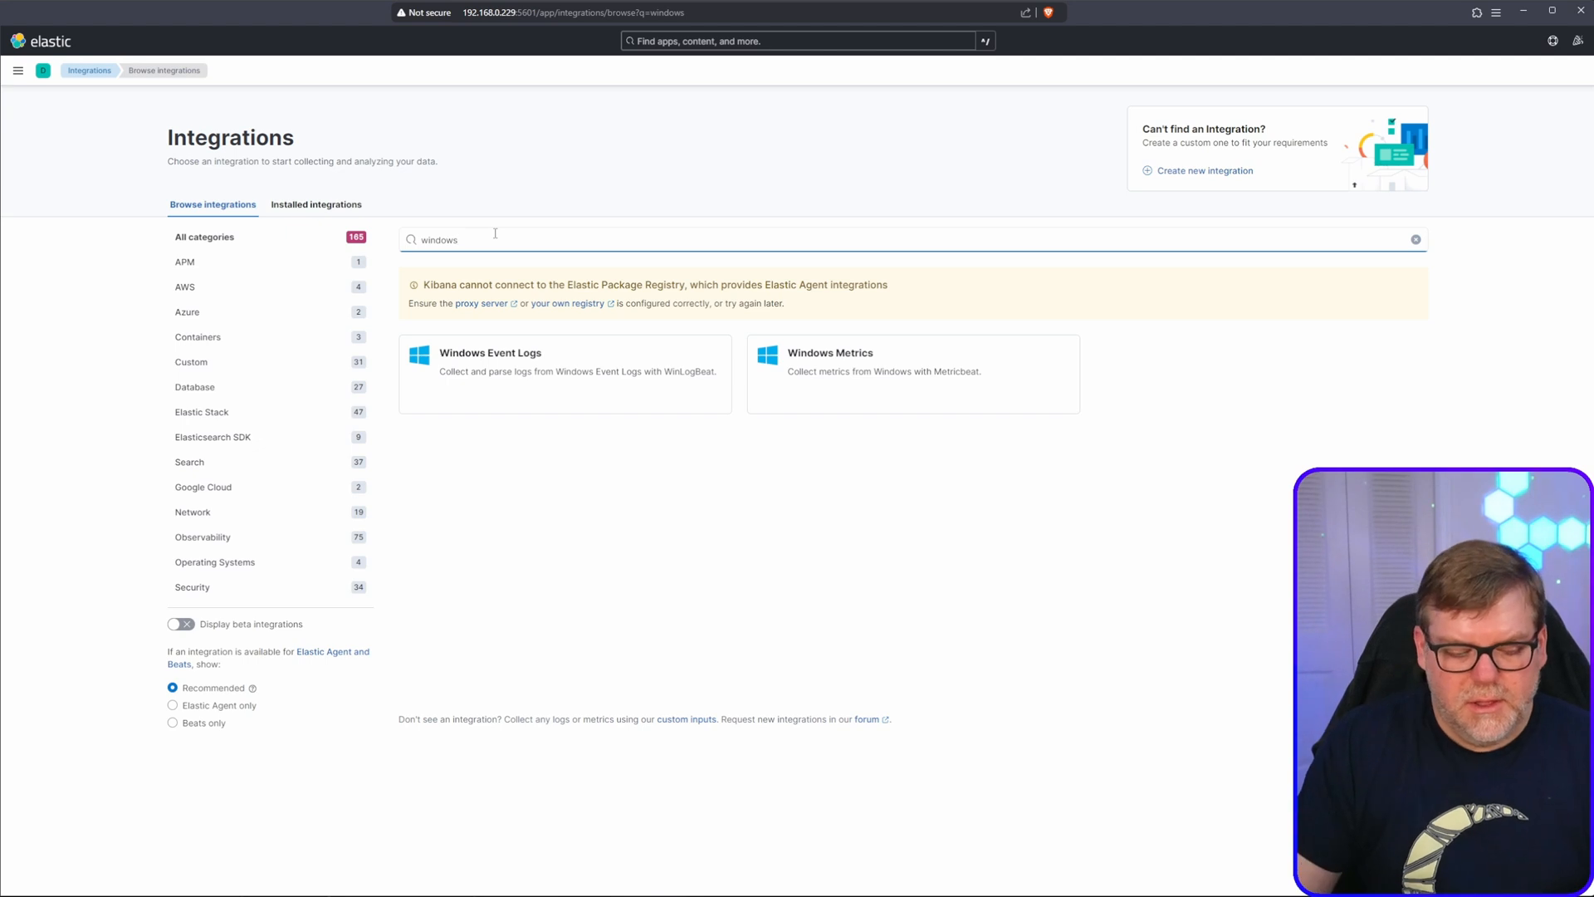
left_click(470, 357)
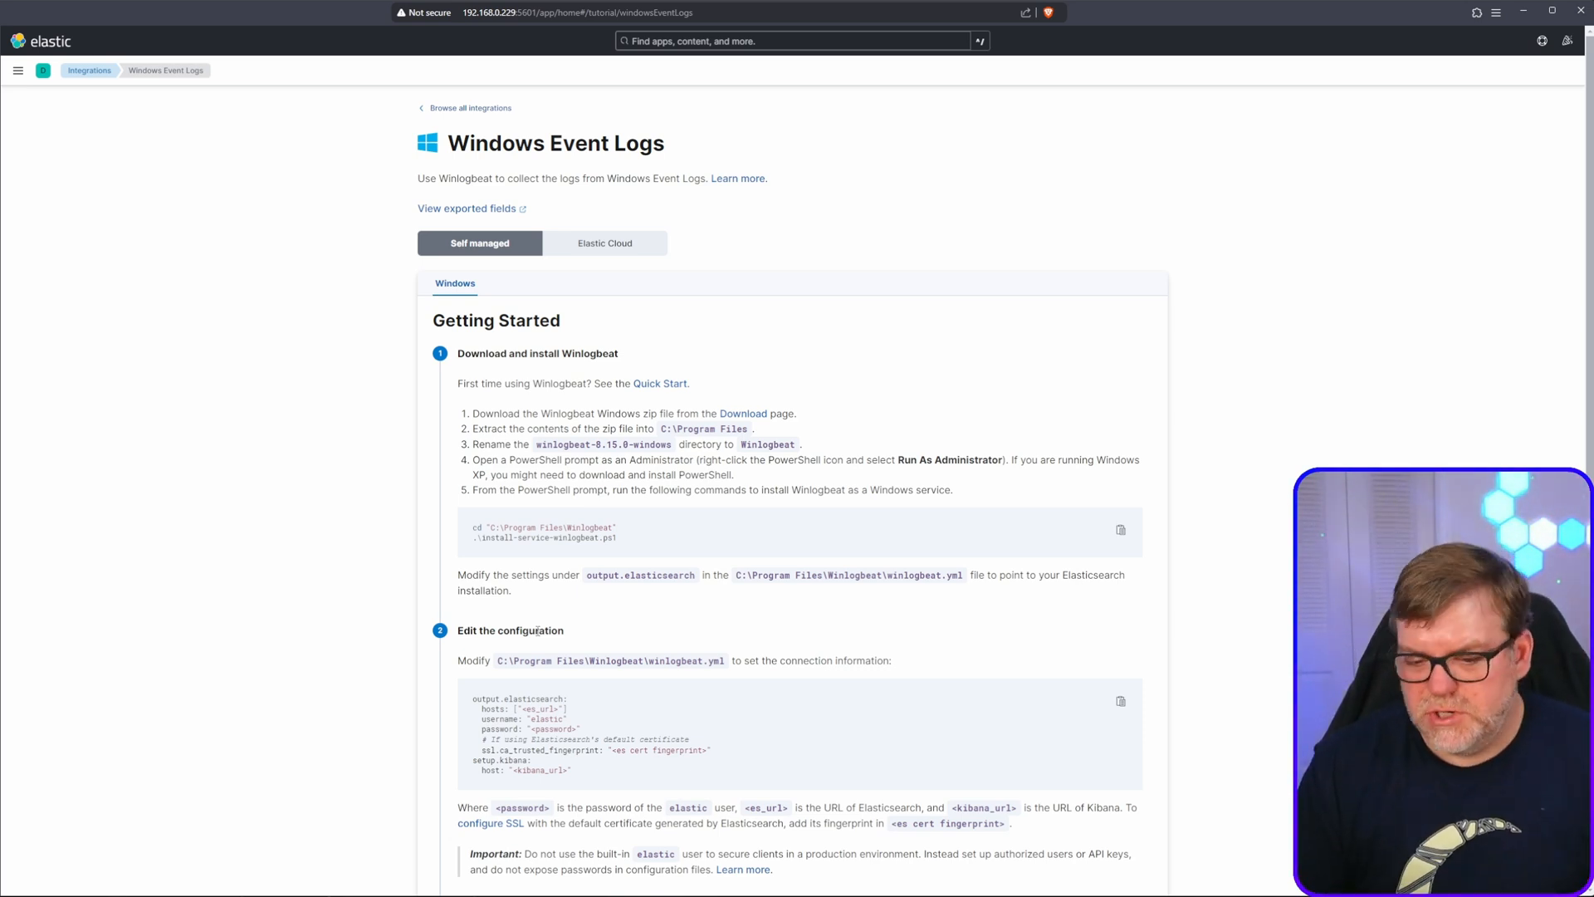
scroll(586, 738, "down", 3)
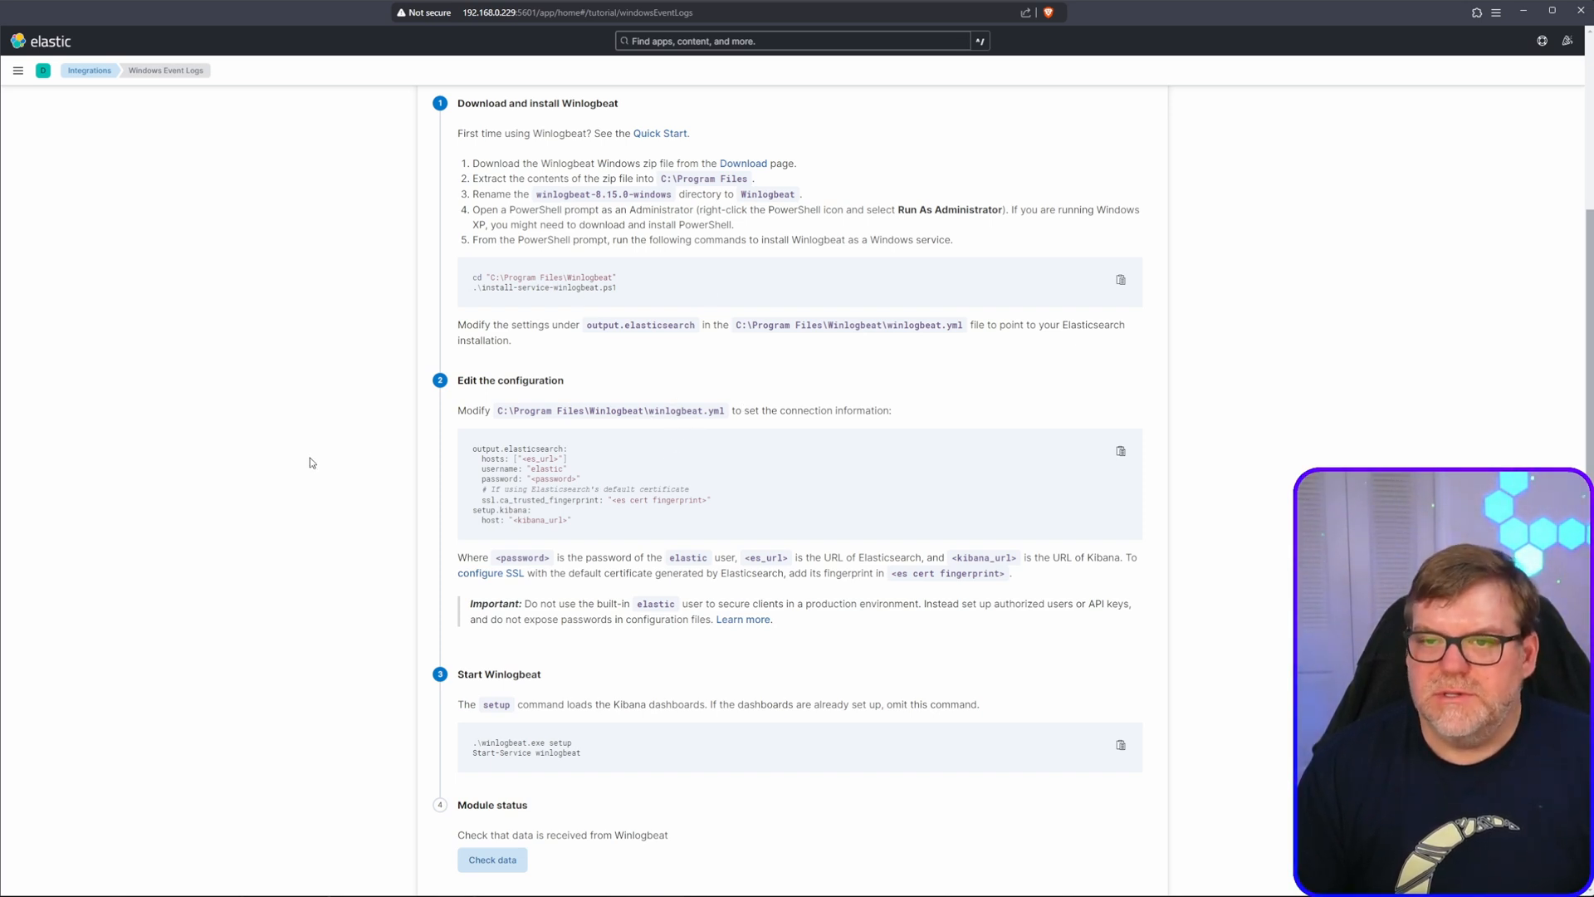
scroll(515, 640, "down", 1)
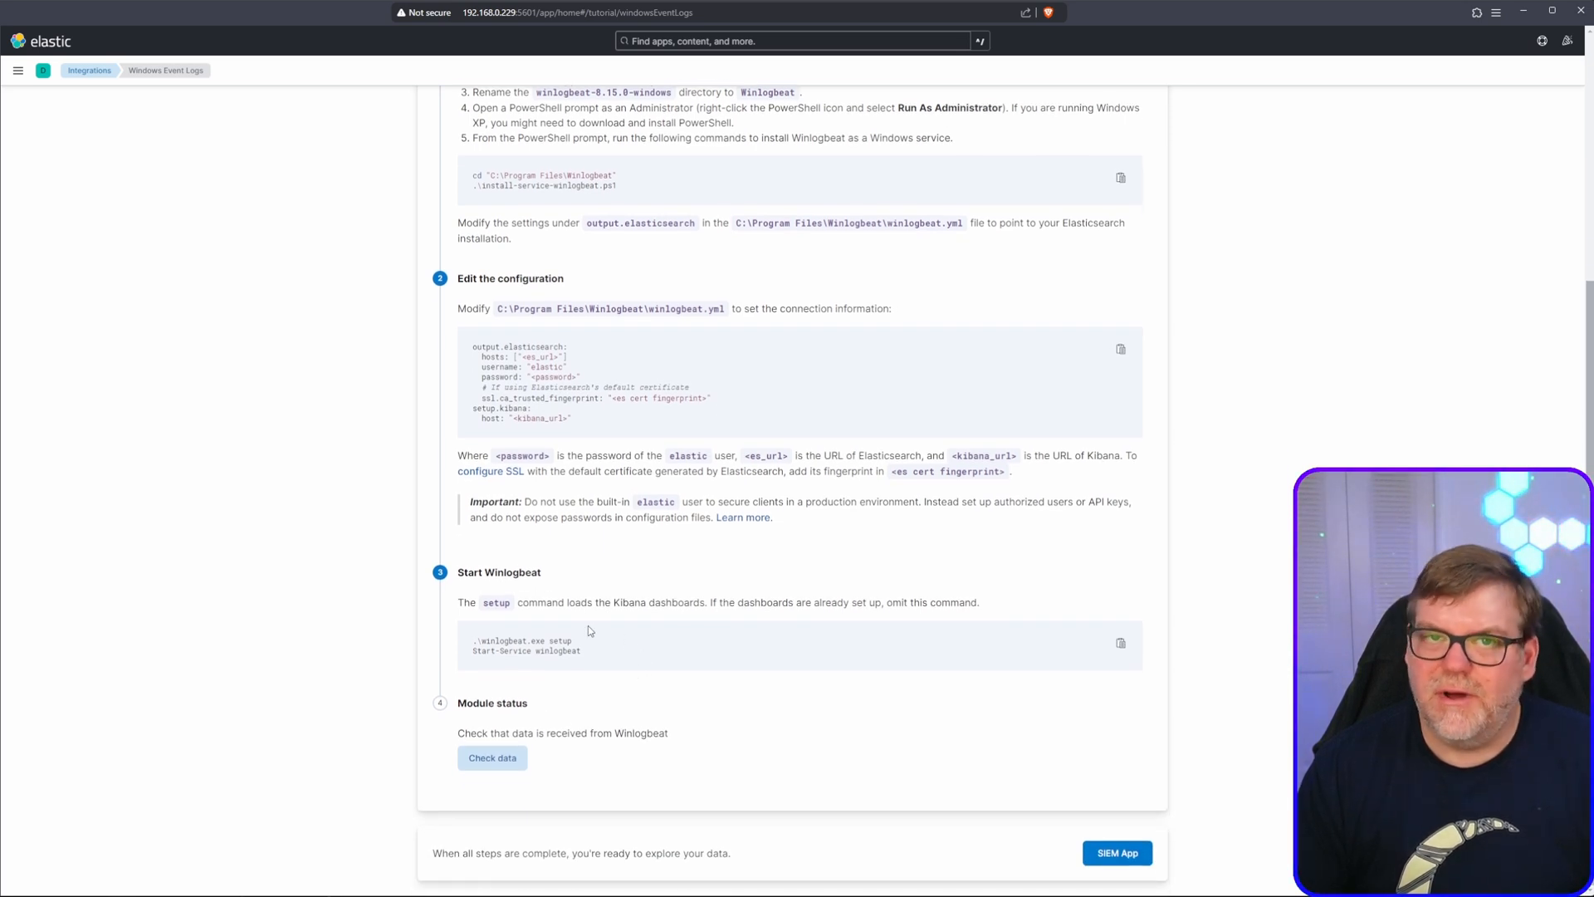
Step: Return to the Kibana home page, look through the navigation sections and open Discover under Analytics
left_click(17, 71)
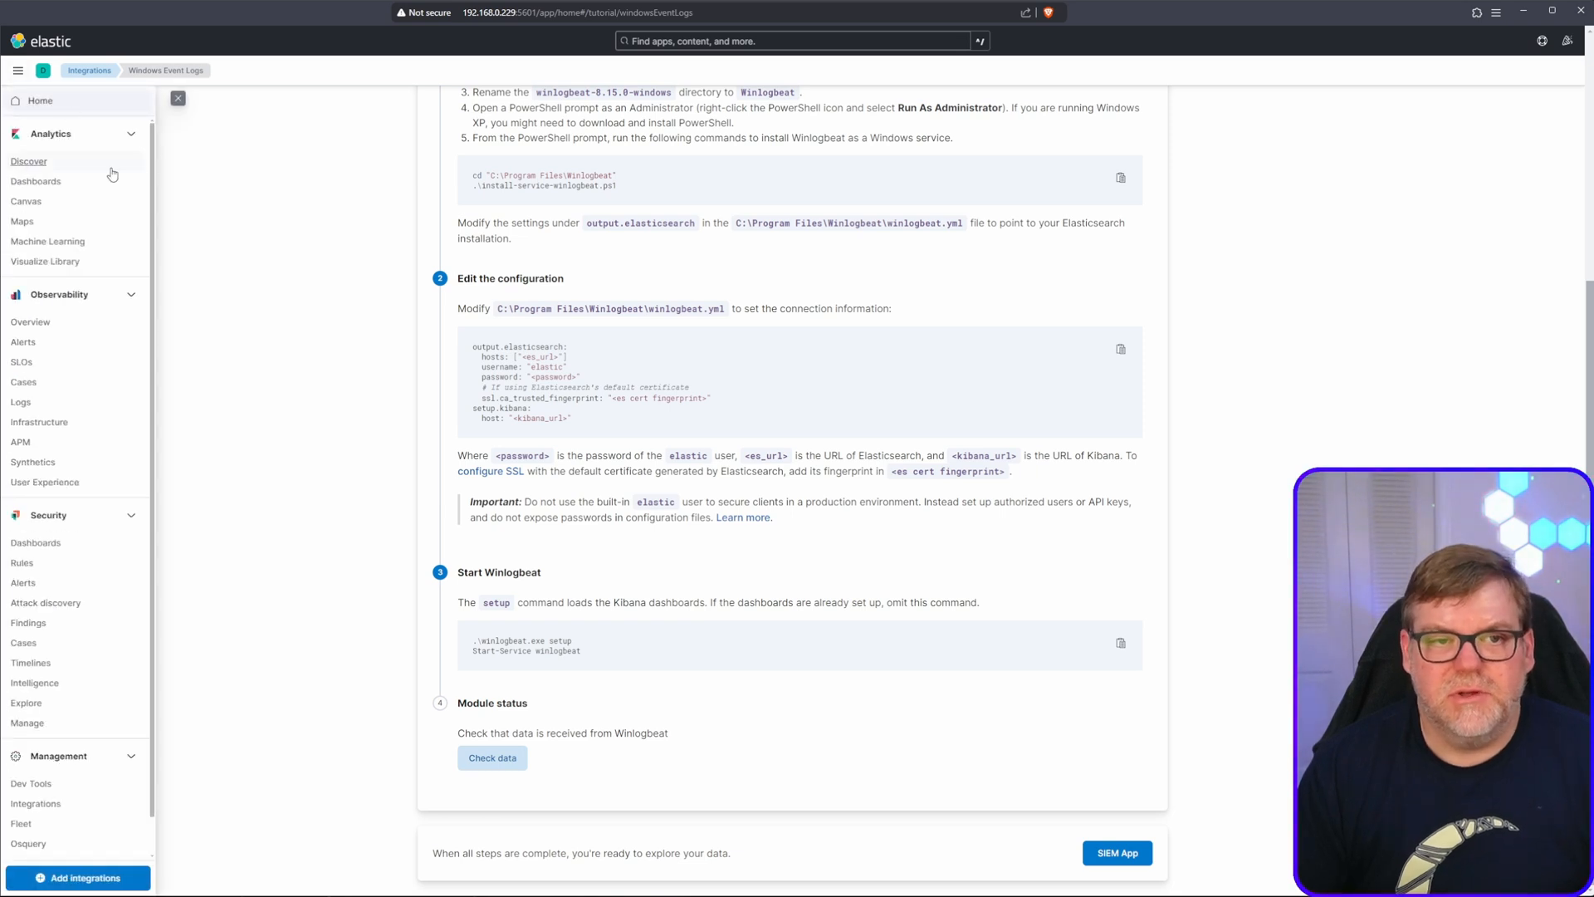
left_click(39, 101)
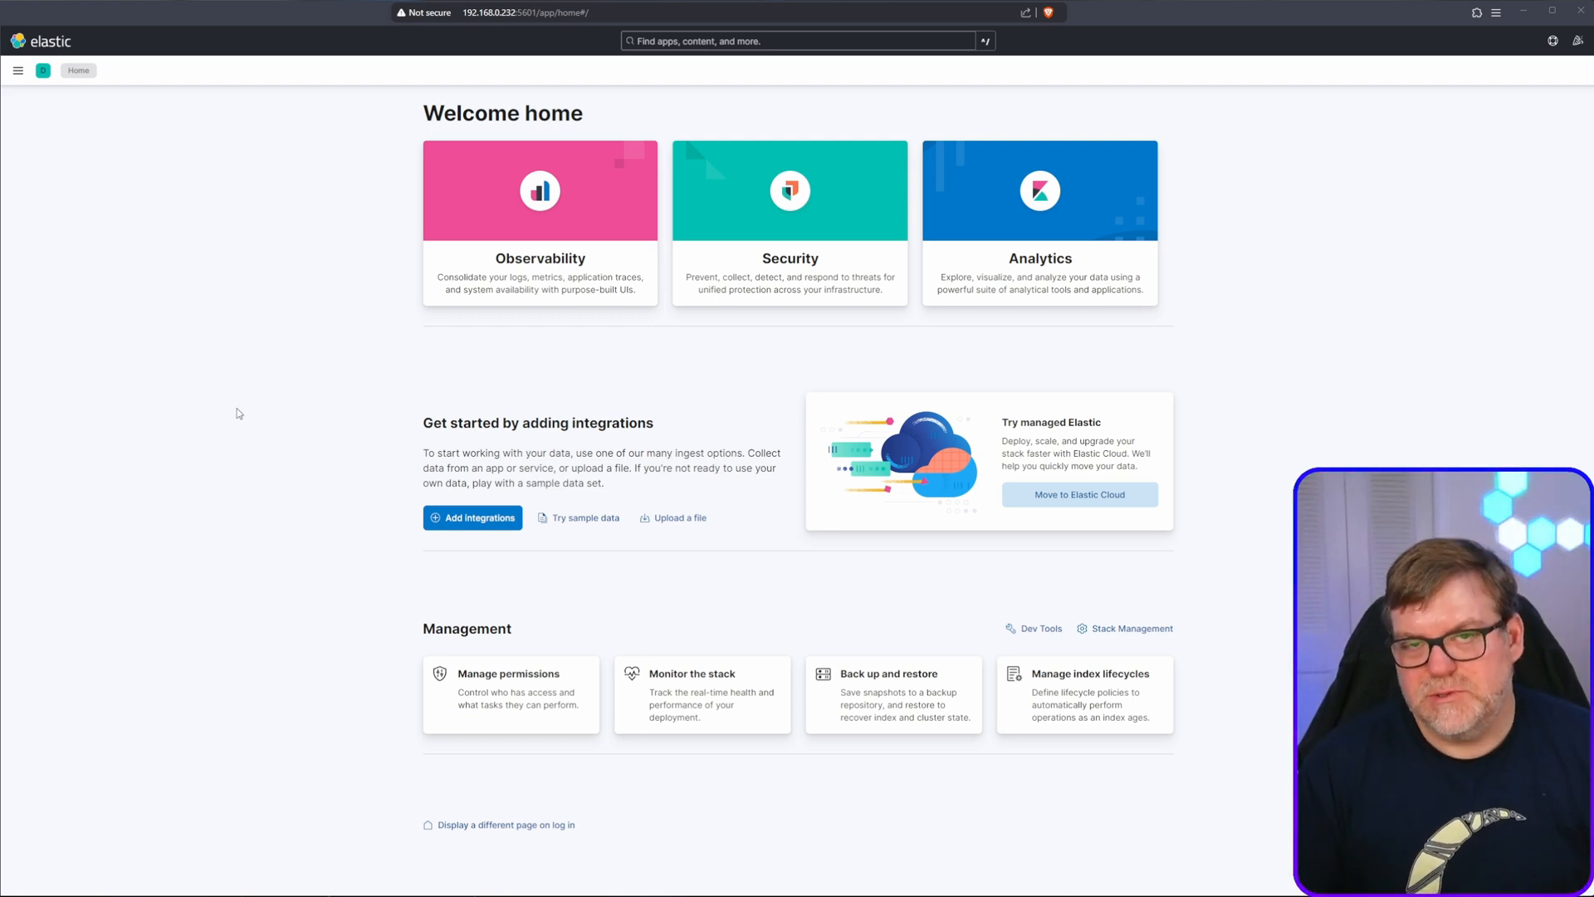
left_click(19, 73)
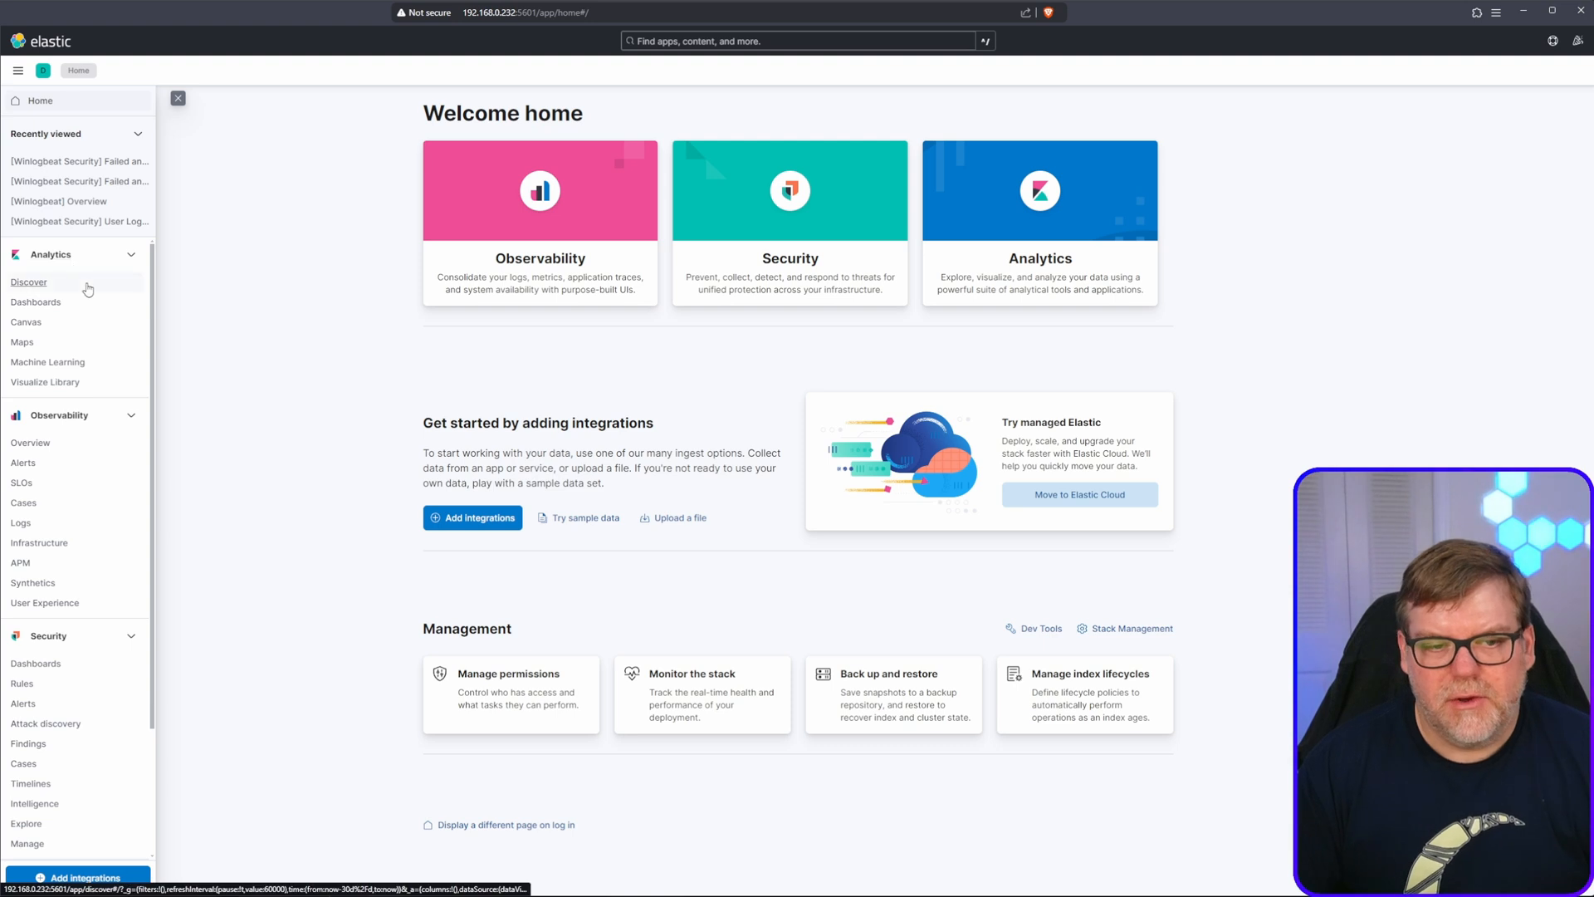
scroll(88, 289, "down", 3)
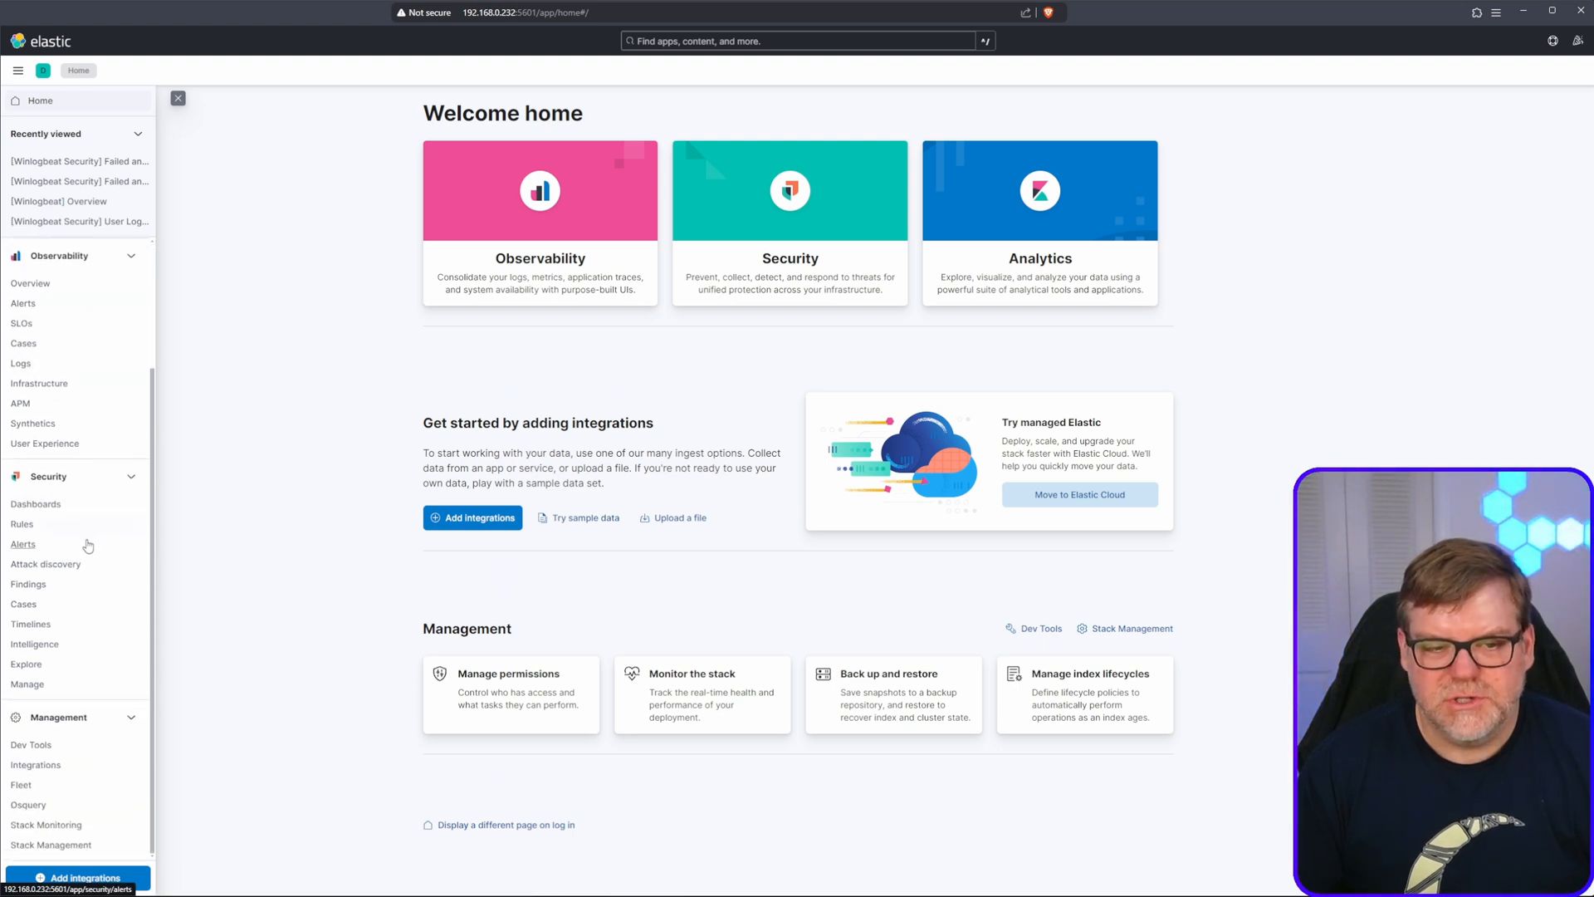
scroll(79, 591, "up", 3)
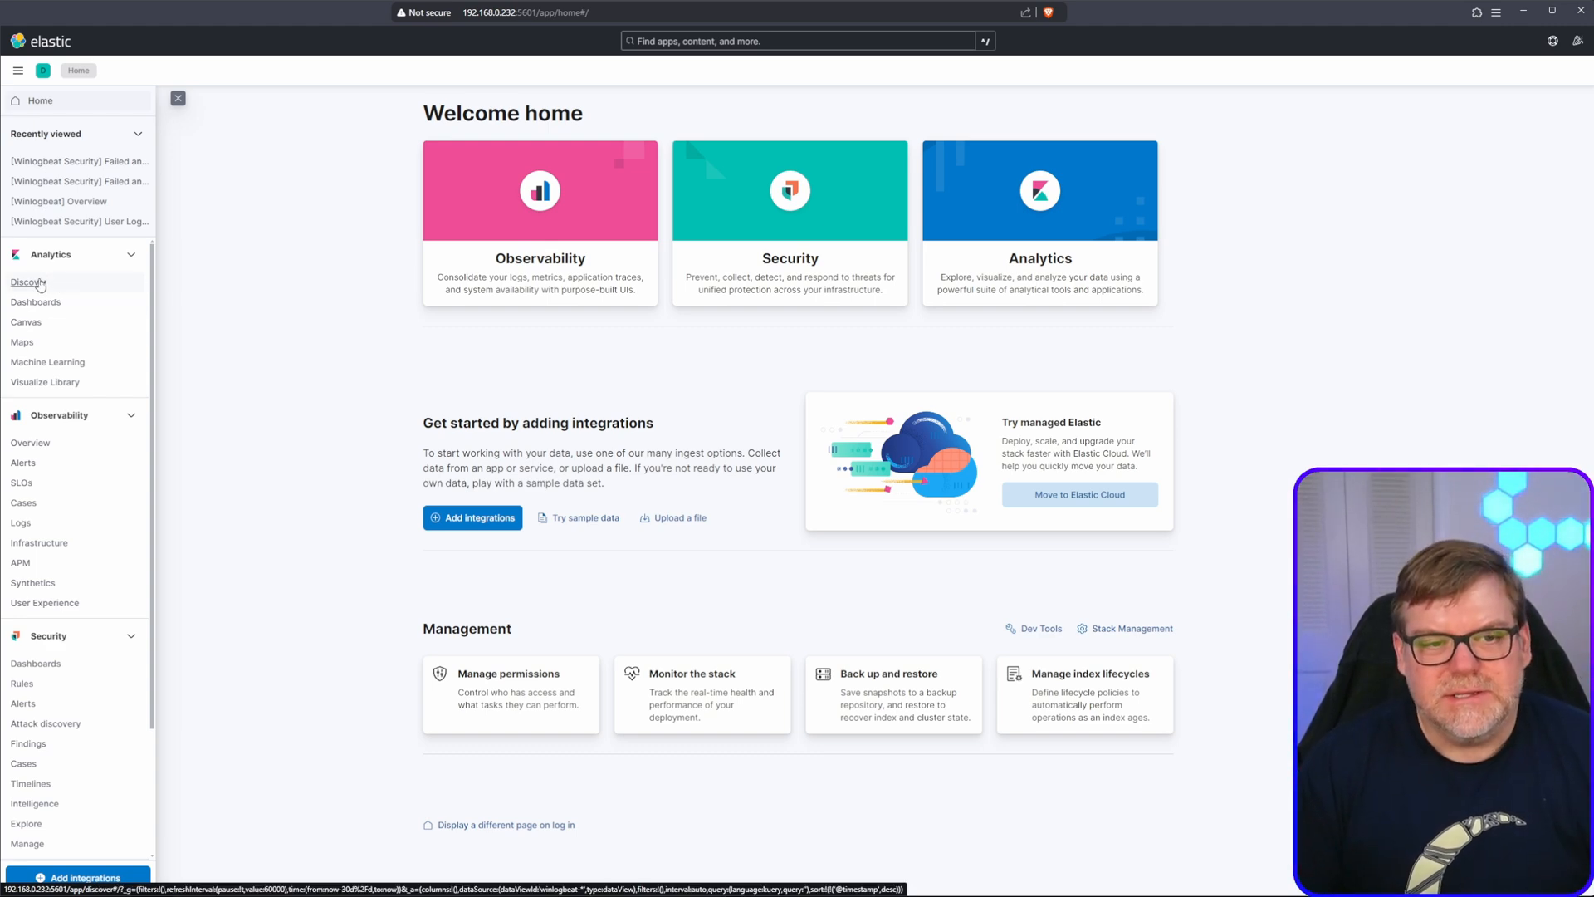
left_click(39, 283)
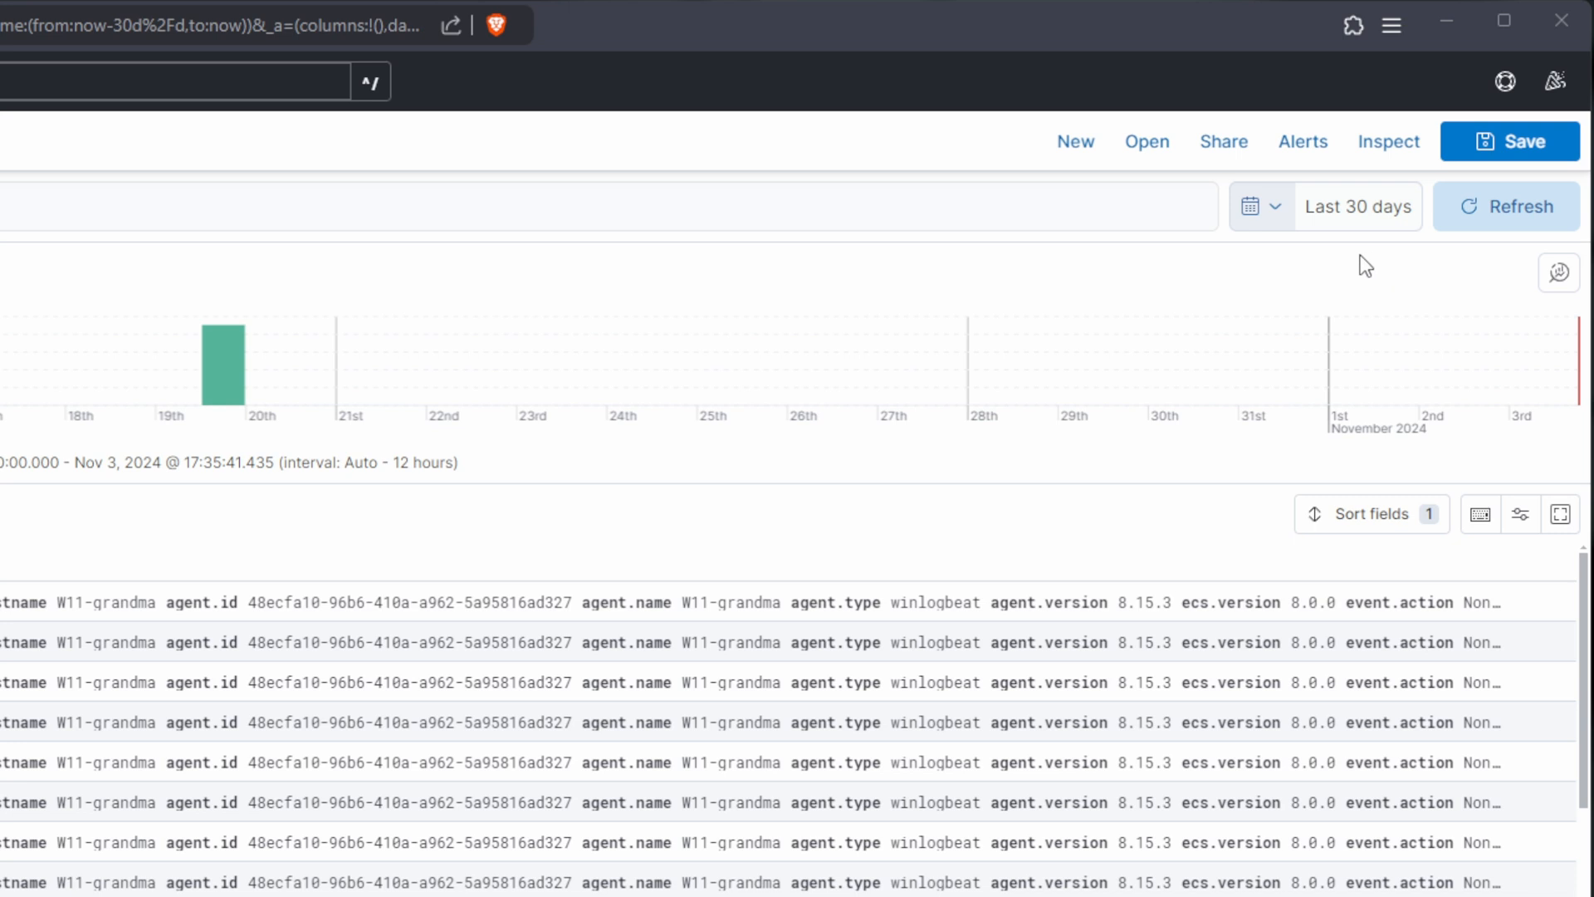
Step: Examine the quick time range choices in Discover, including the amount, the time units and the commonly used ranges
left_click(1280, 214)
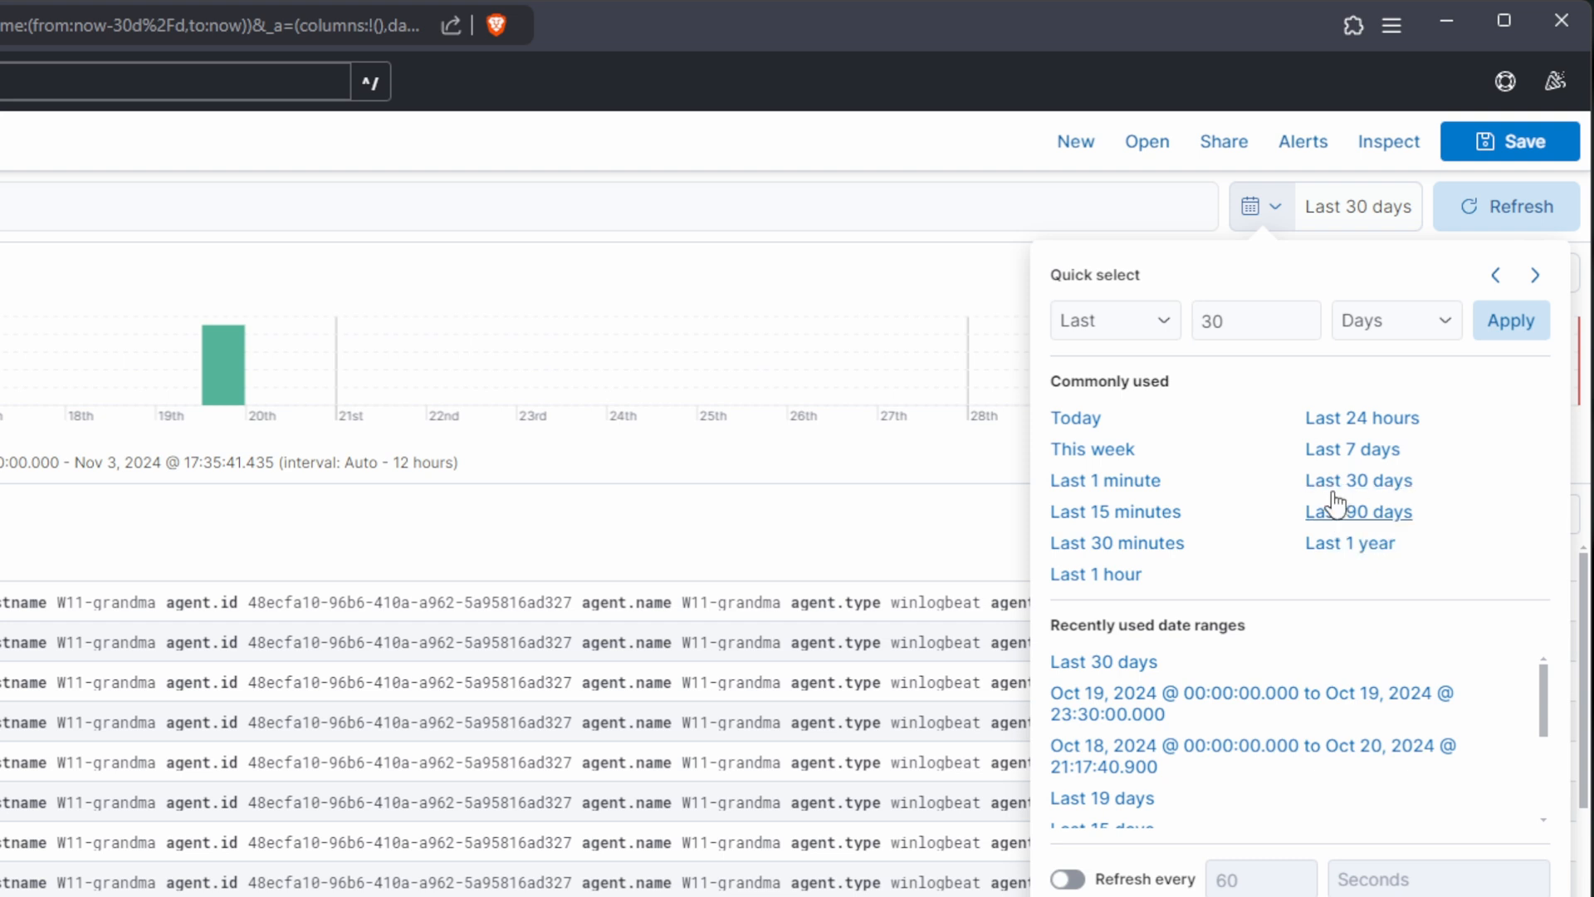
left_click(1305, 327)
left_click(1305, 327)
left_click(1305, 327)
left_click(1305, 313)
left_click(1305, 313)
left_click(1305, 314)
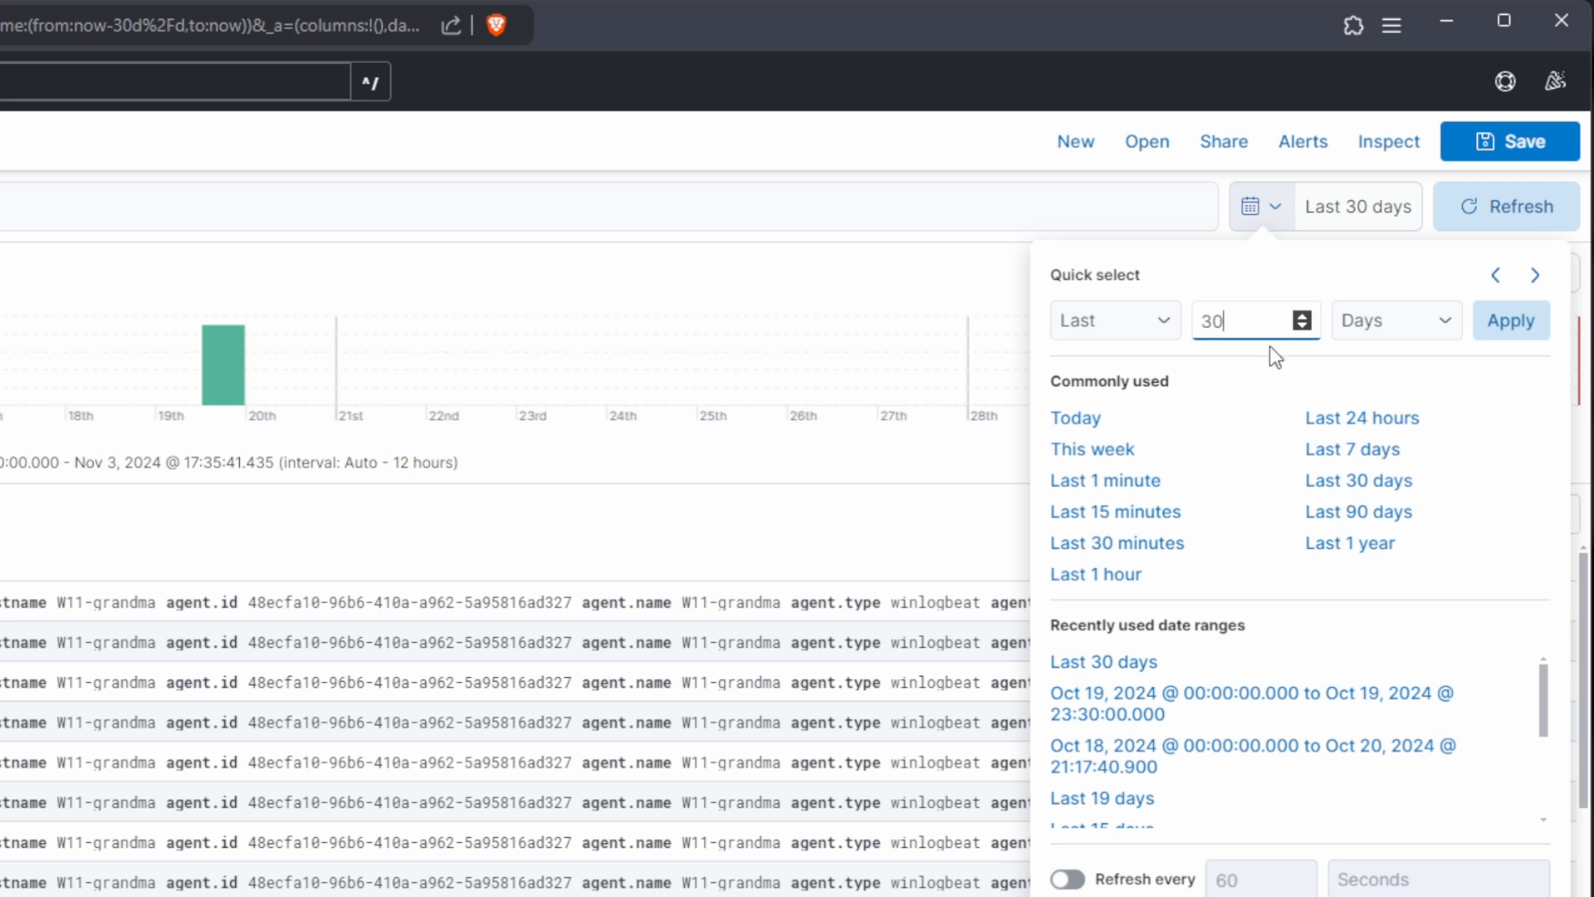
left_click(1409, 337)
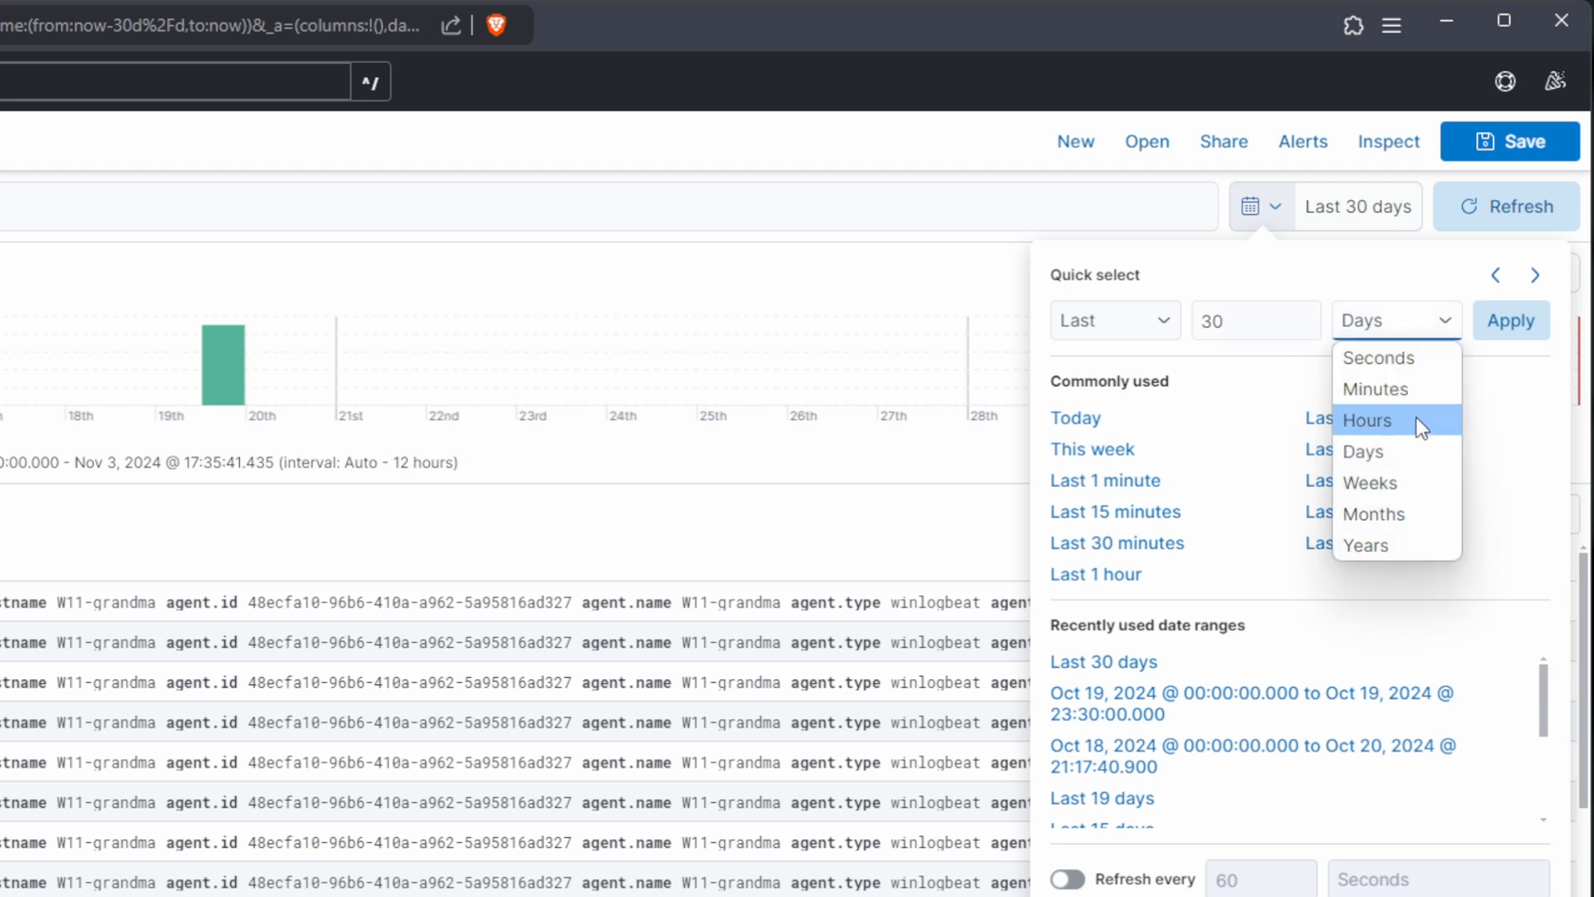
left_click(1299, 276)
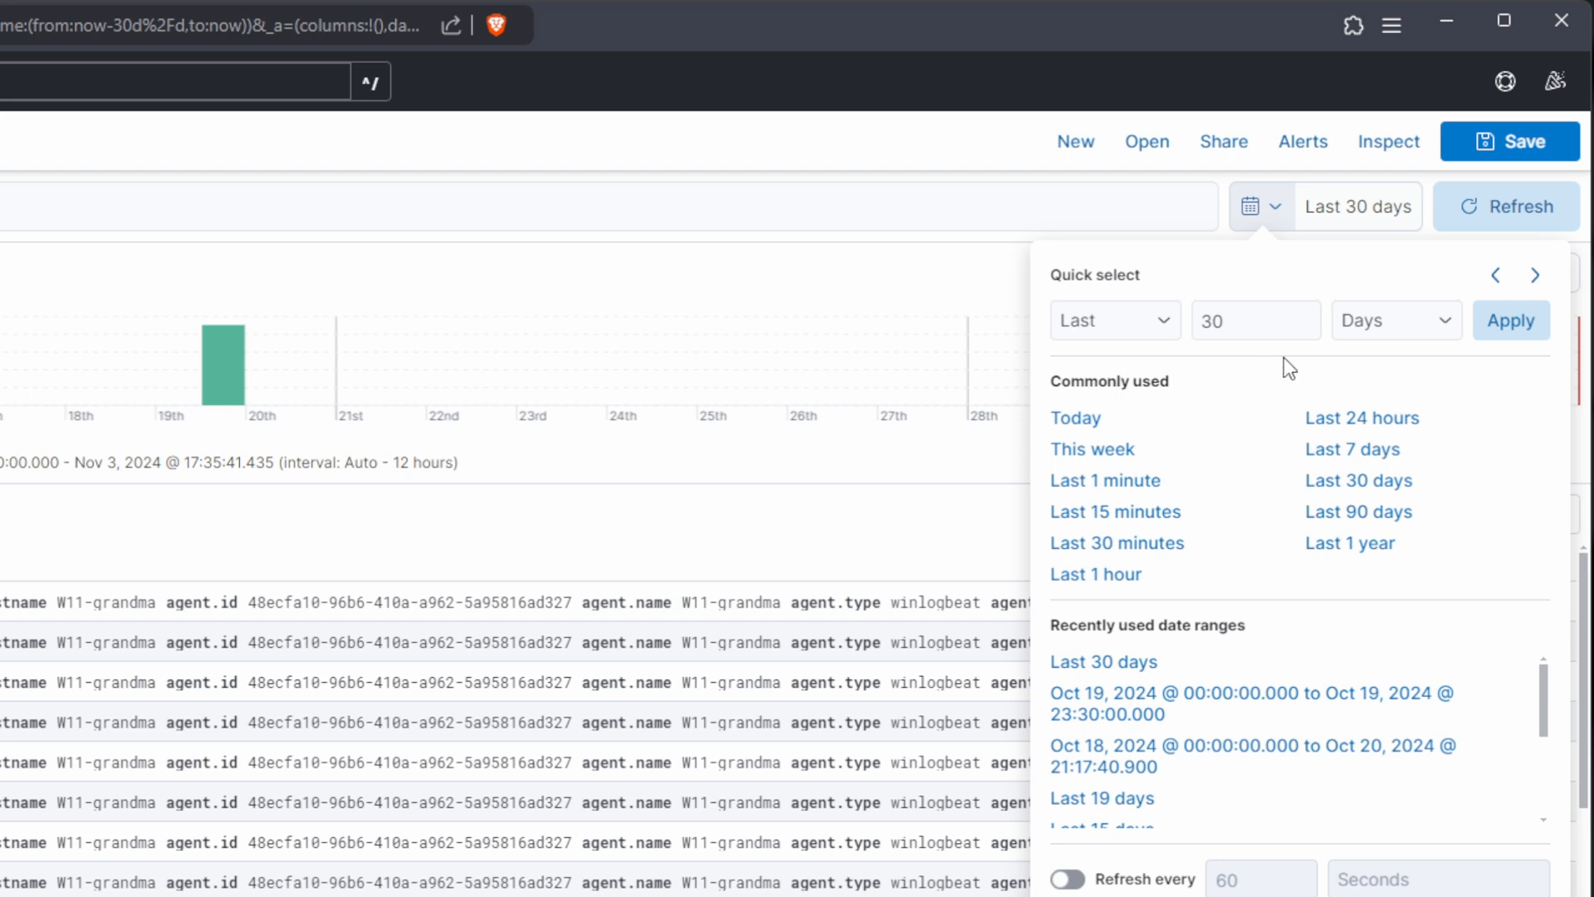
Step: Set the time range's start to the absolute date Oct 19, 2024 @ 00:00
left_click(1352, 214)
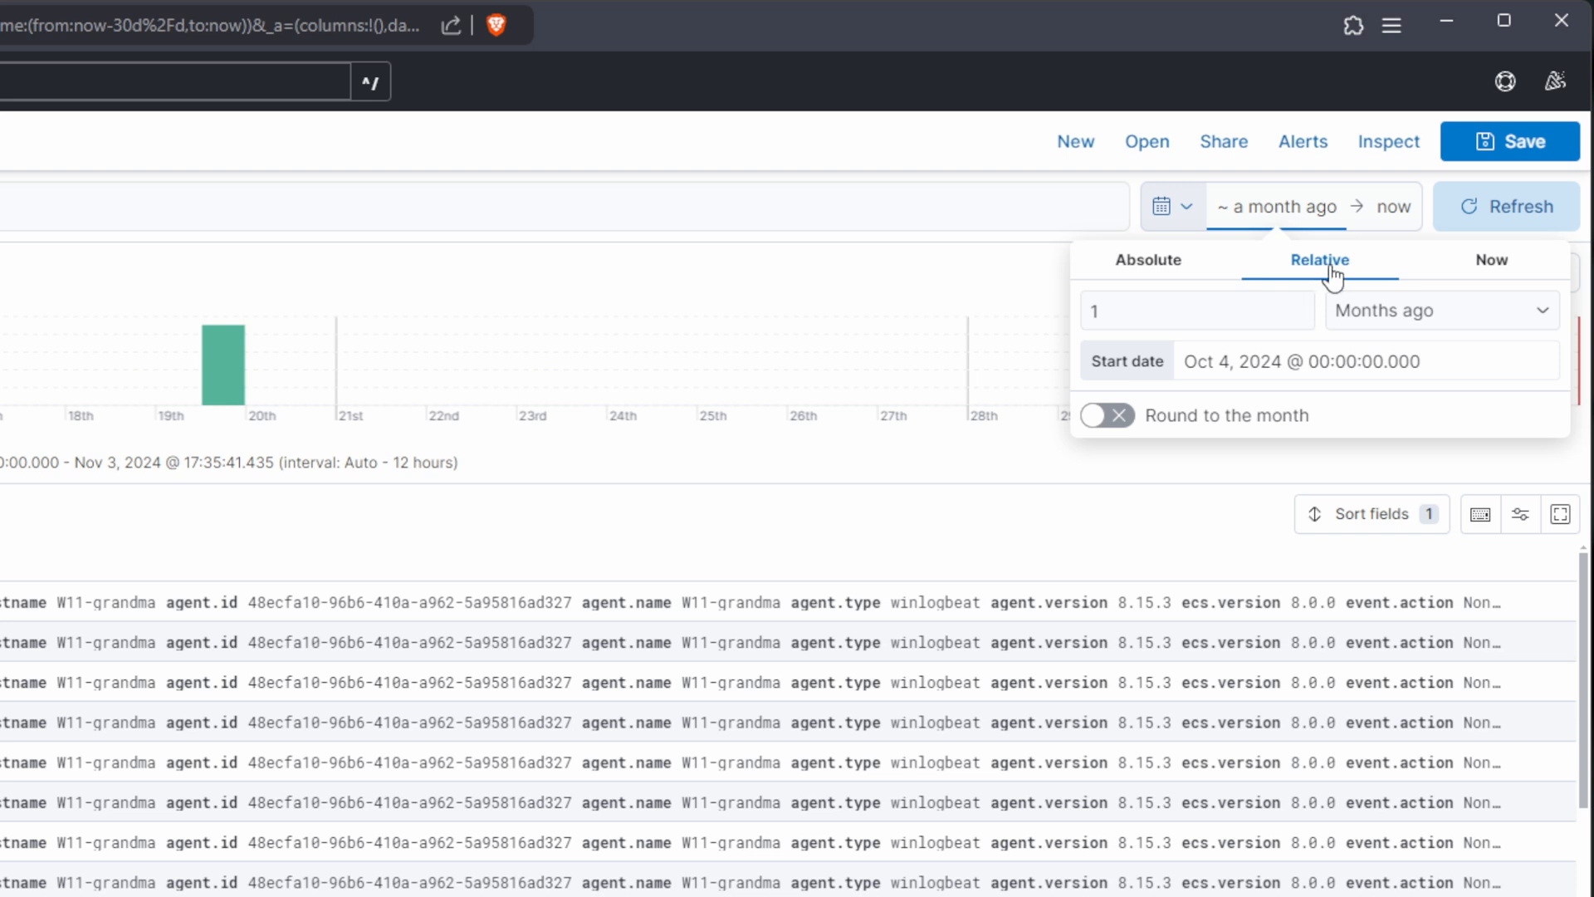
left_click(1162, 264)
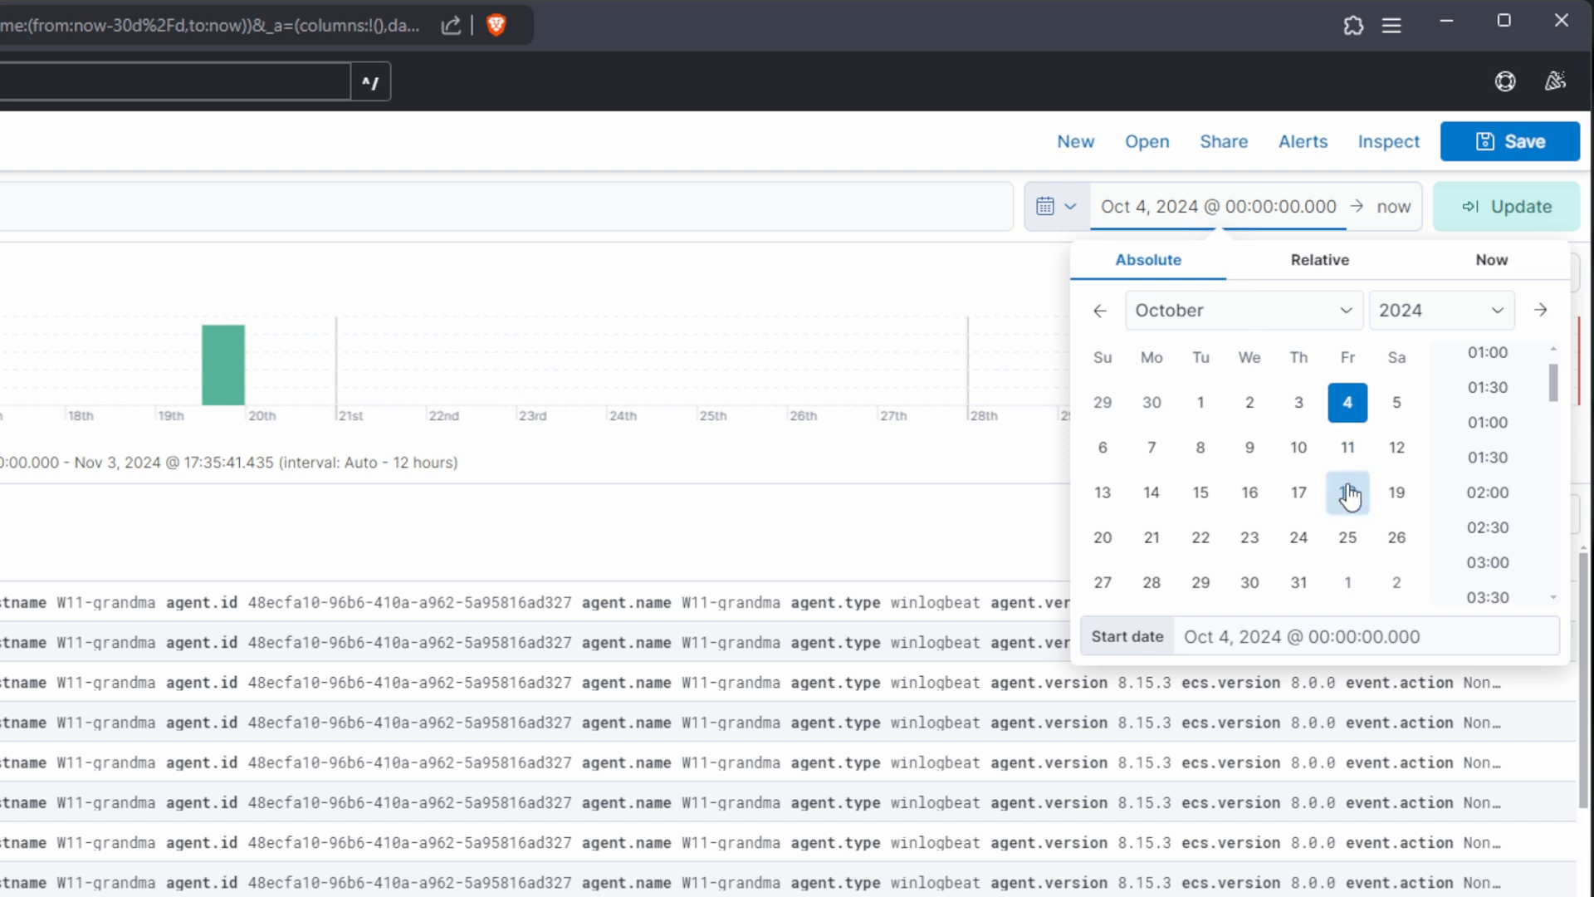
left_click(1397, 497)
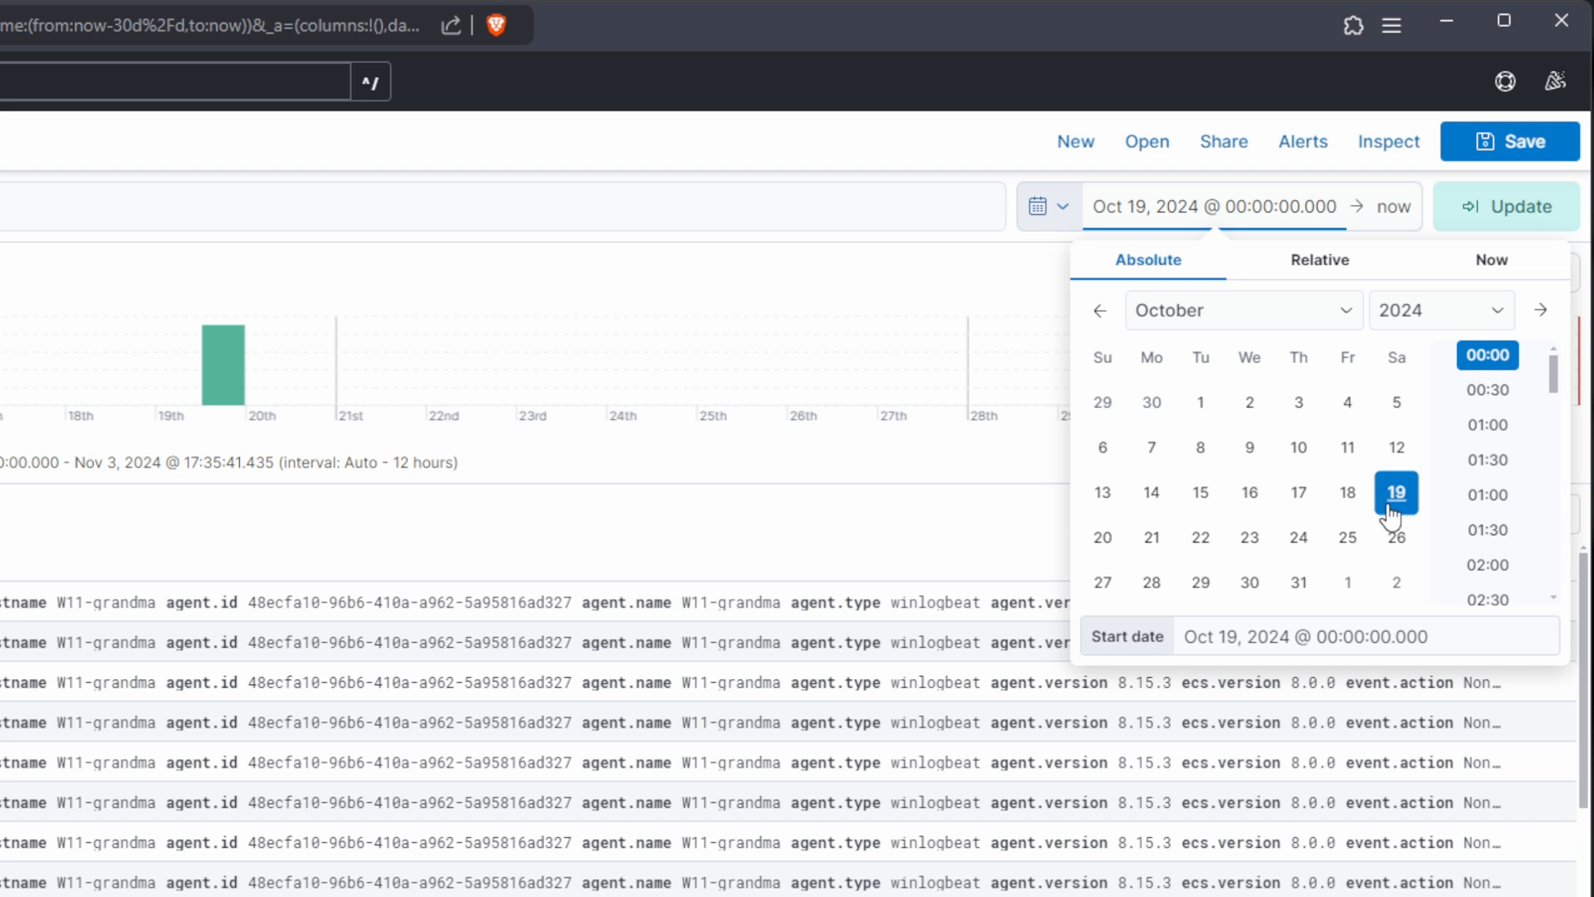
scroll(1492, 518, "down", 1)
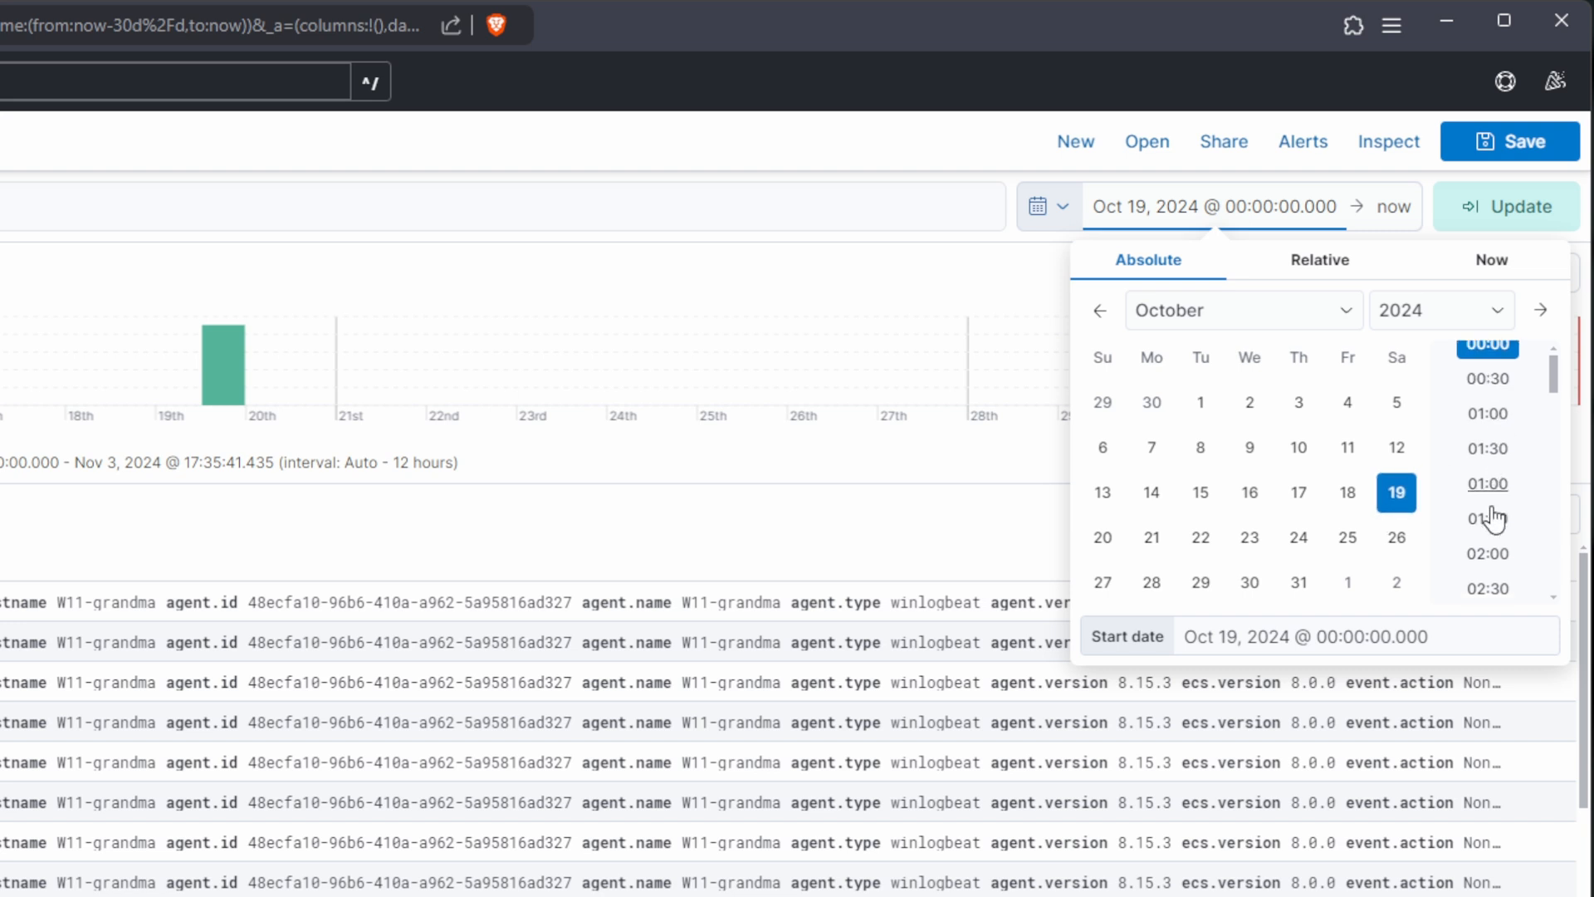
scroll(1492, 518, "down", 3)
scroll(1495, 516, "up", 5)
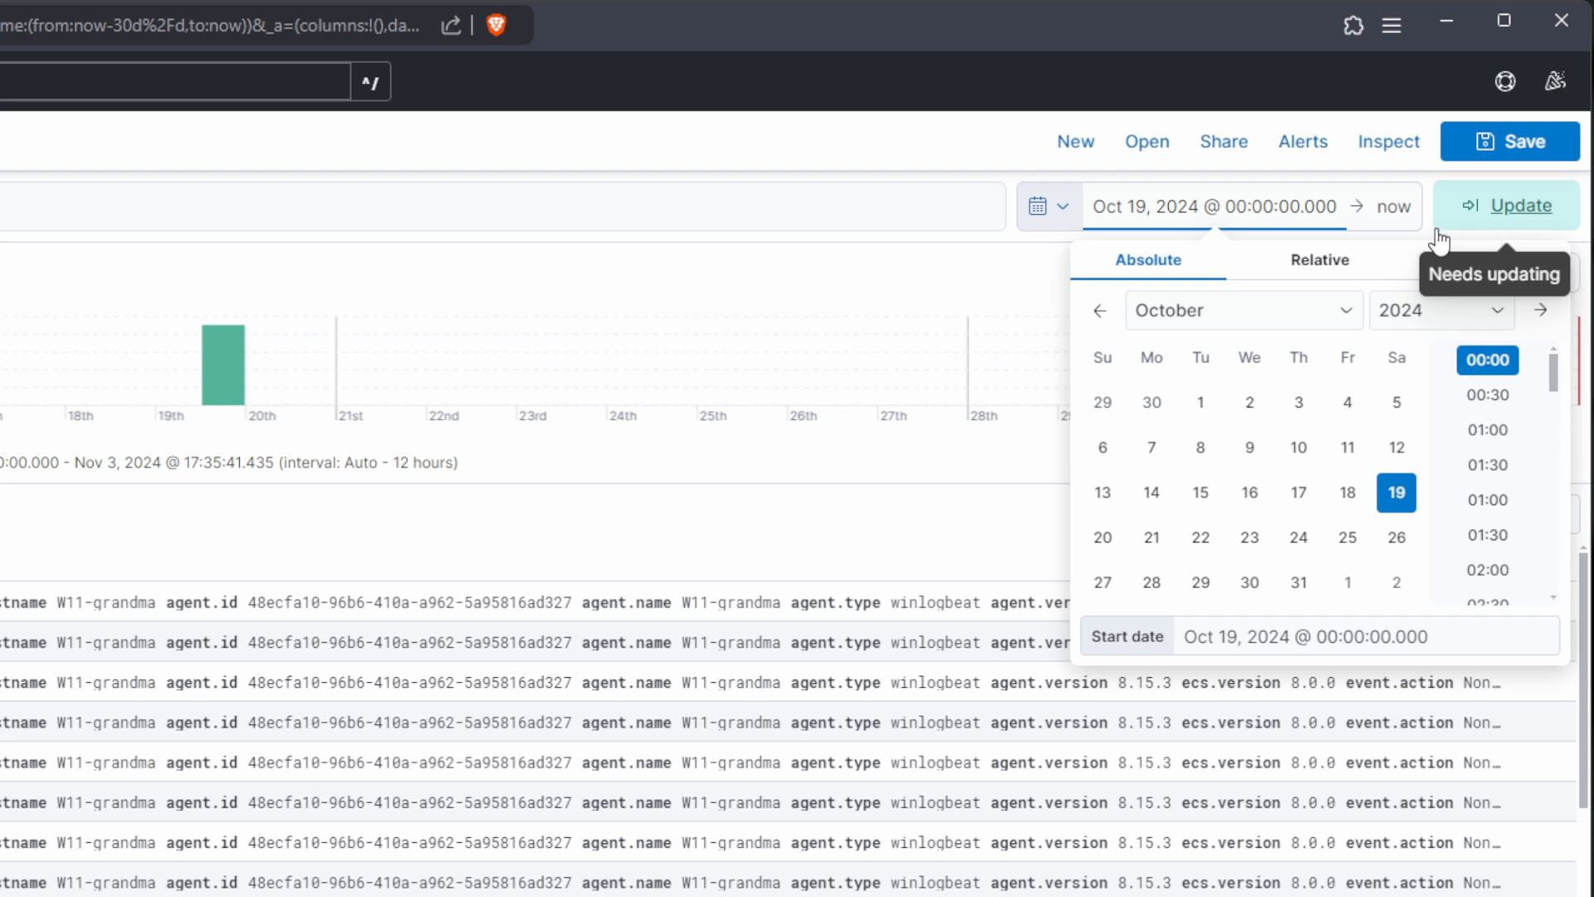
Step: Set the time range's end to the absolute date Nov 19, 2024 @ 22:30 and update the Discover results
left_click(1395, 213)
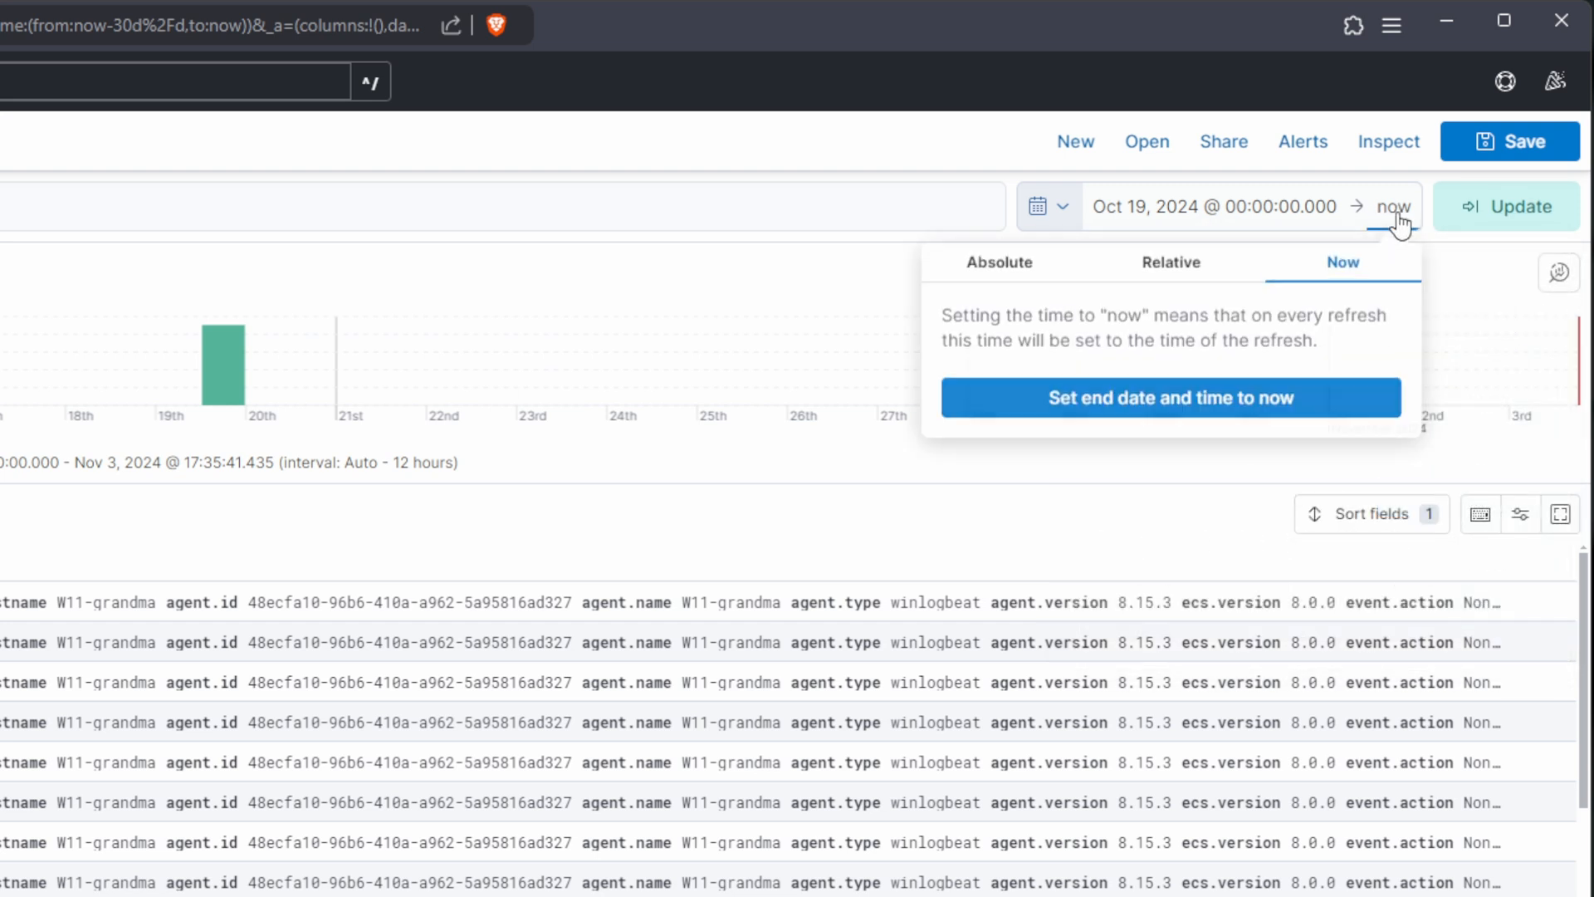
left_click(997, 261)
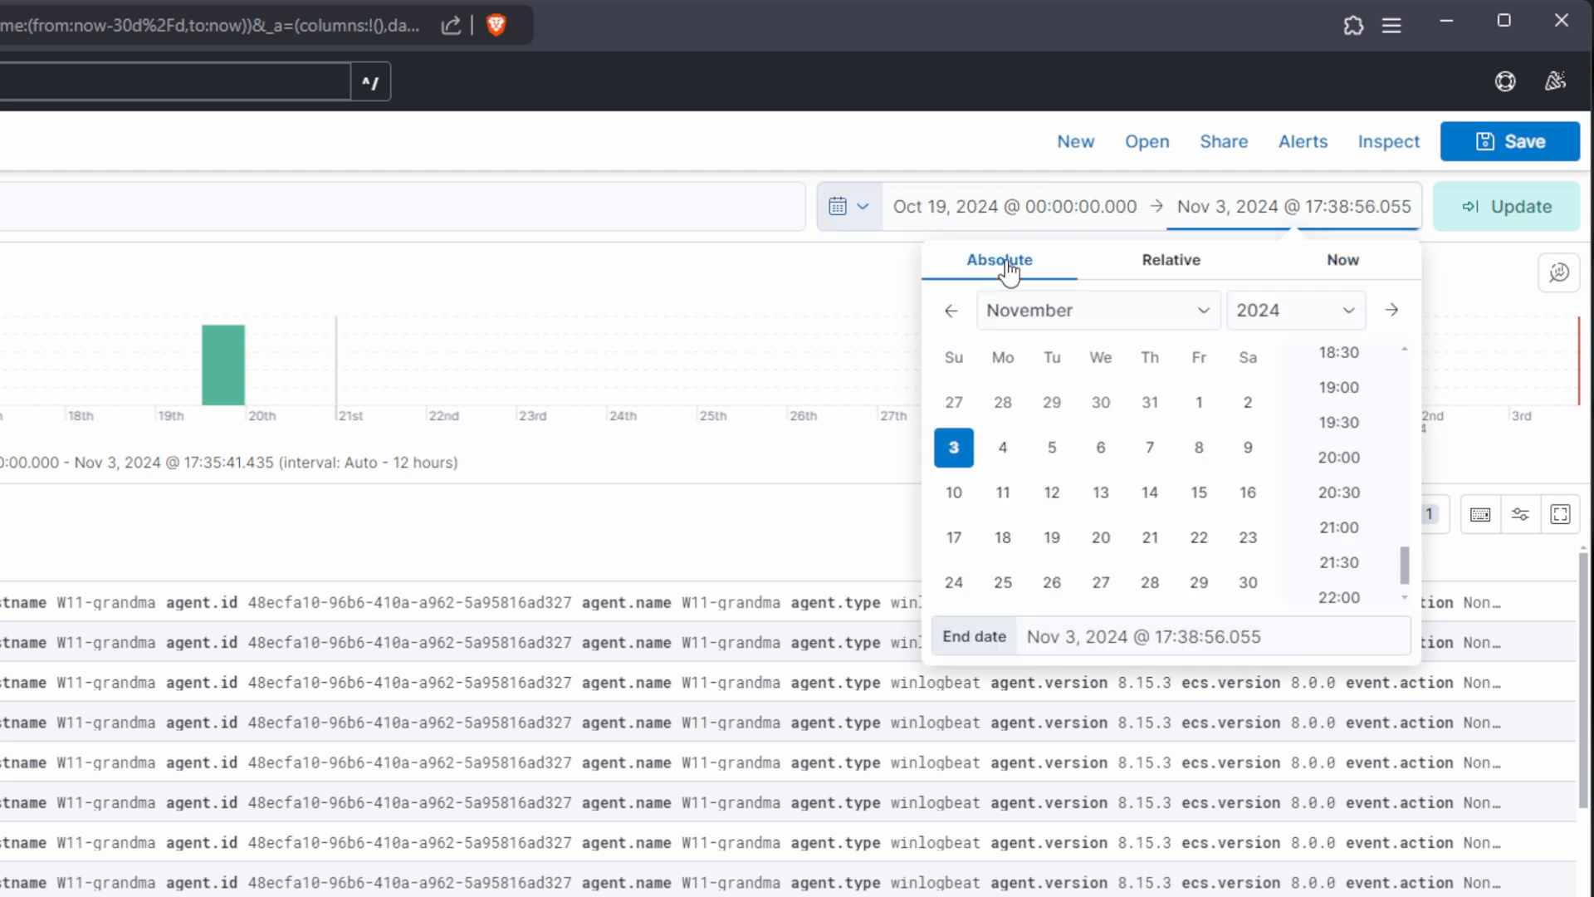
left_click(1052, 537)
scroll(1372, 532, "down", 1)
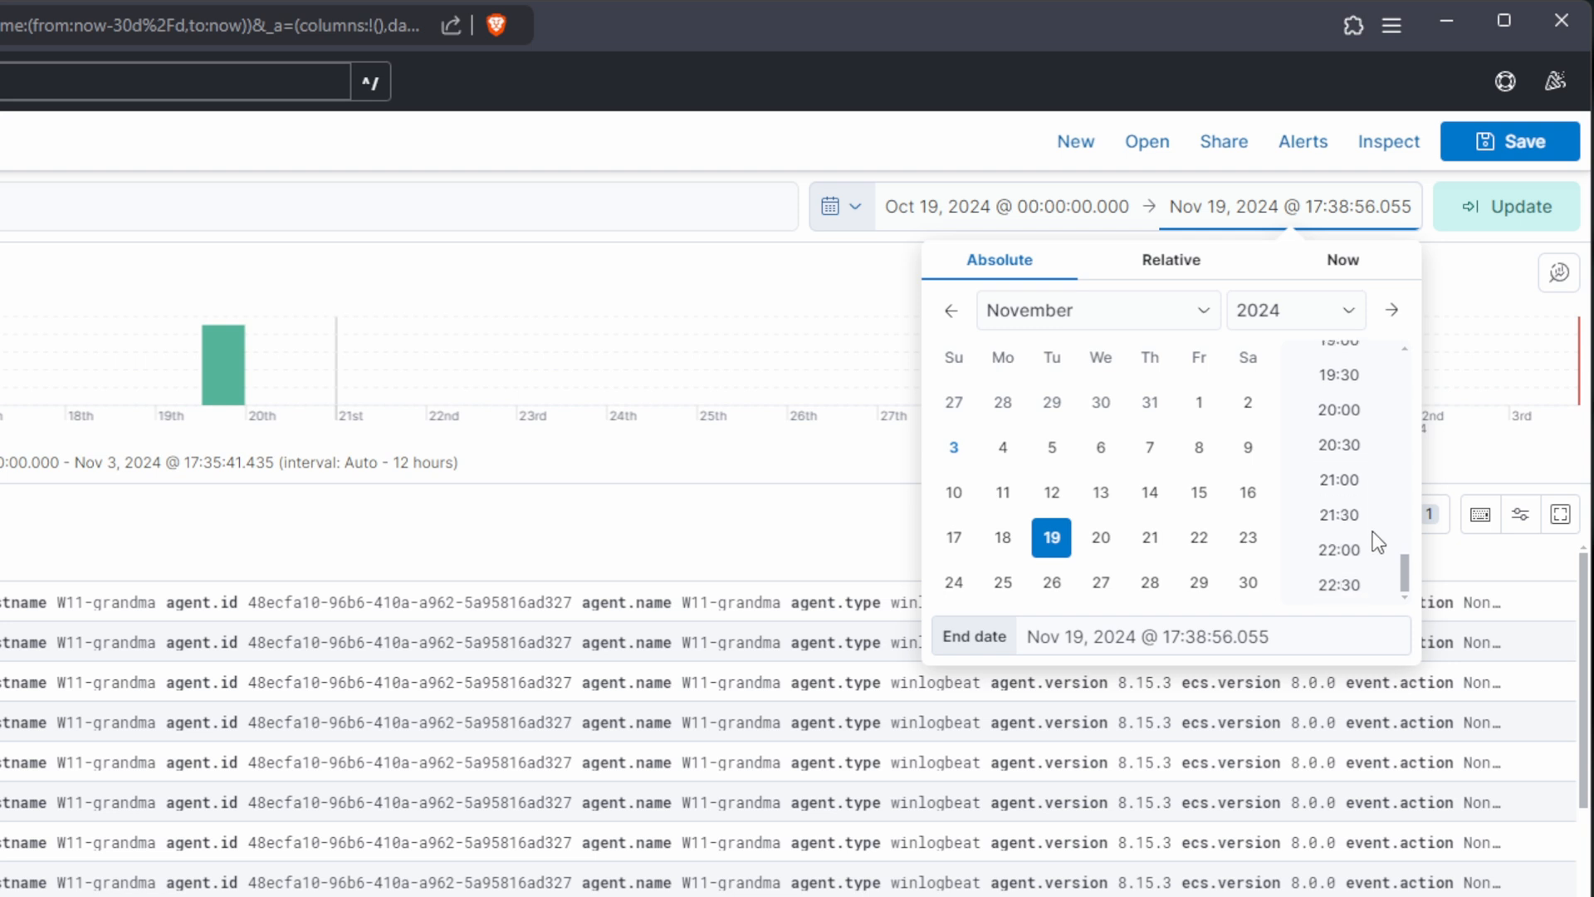
left_click(1335, 592)
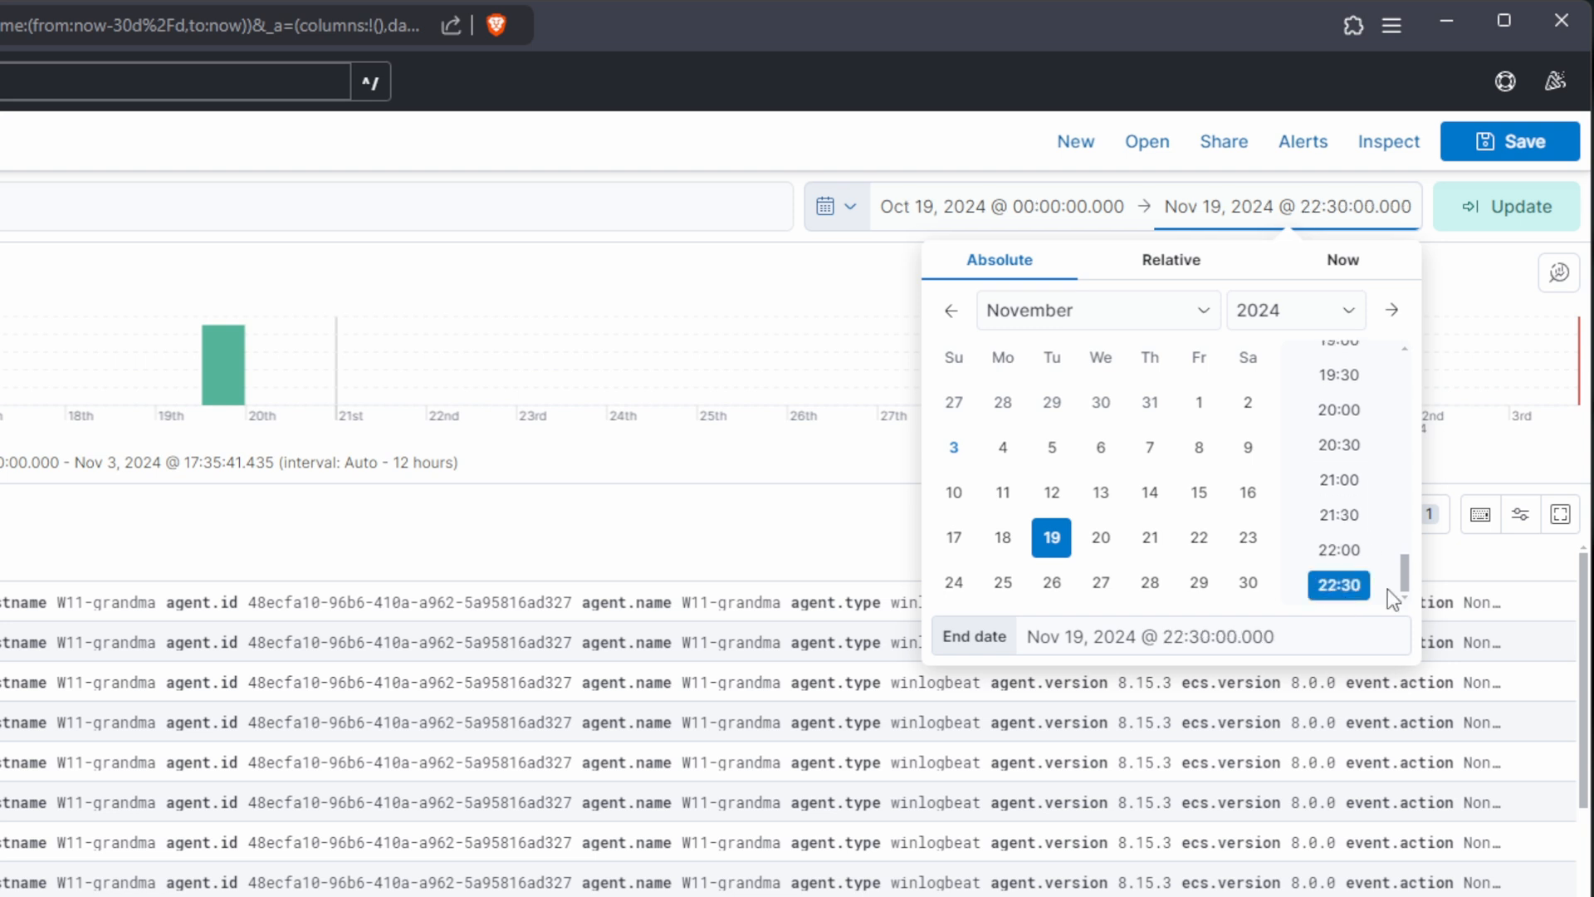
left_click(1503, 226)
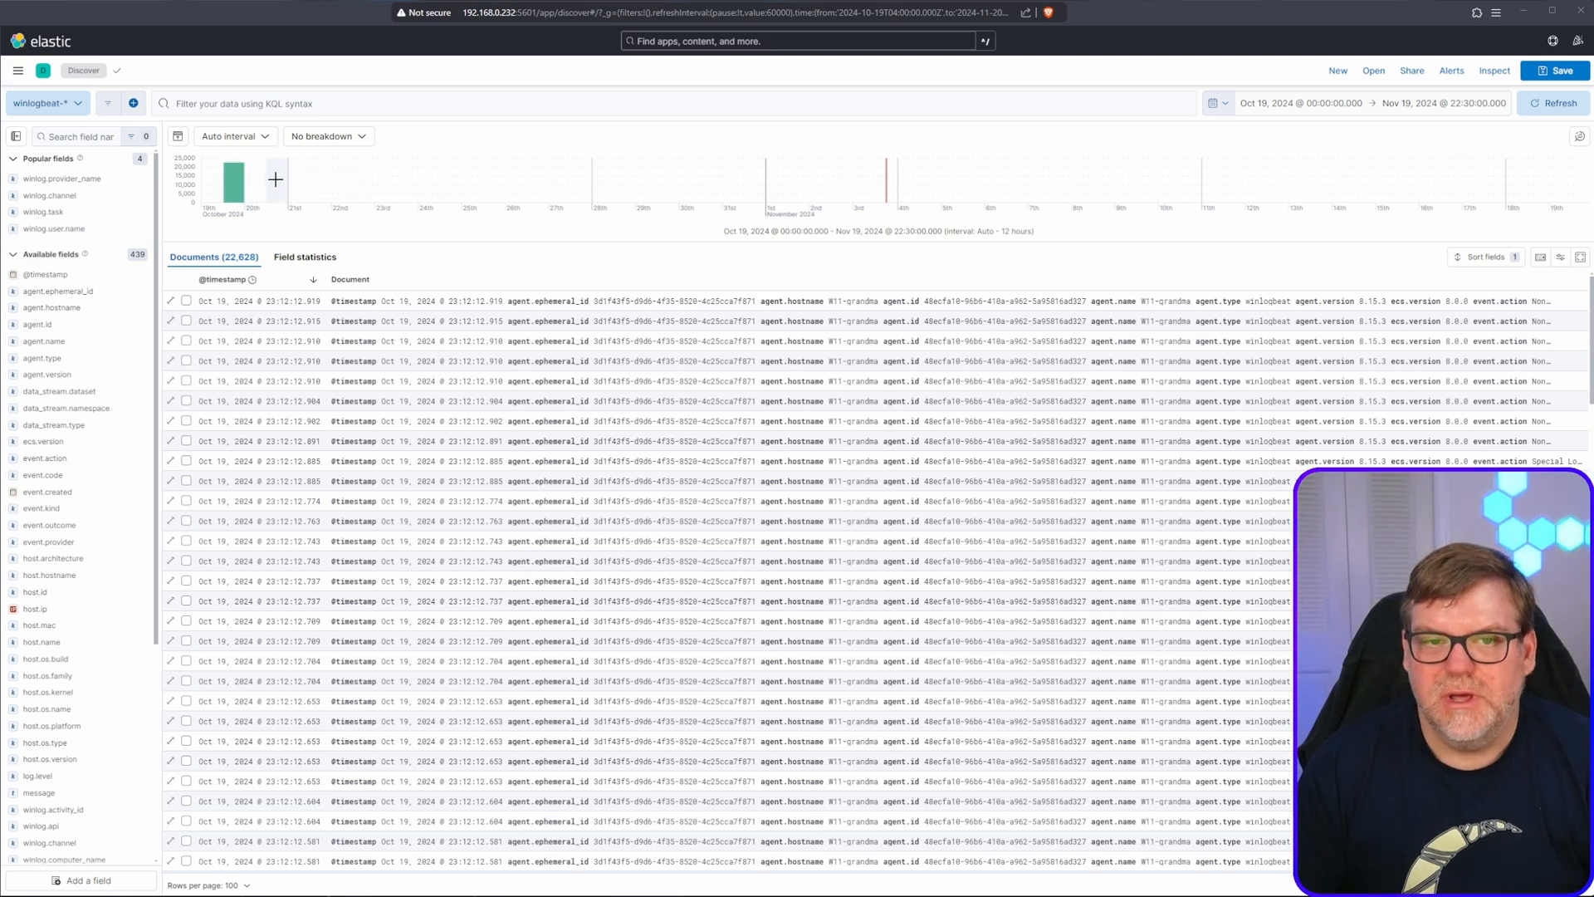
Step: Set the histogram's time interval to hour and finally to minute, and check the breakdown field choices without selecting one
left_click(266, 141)
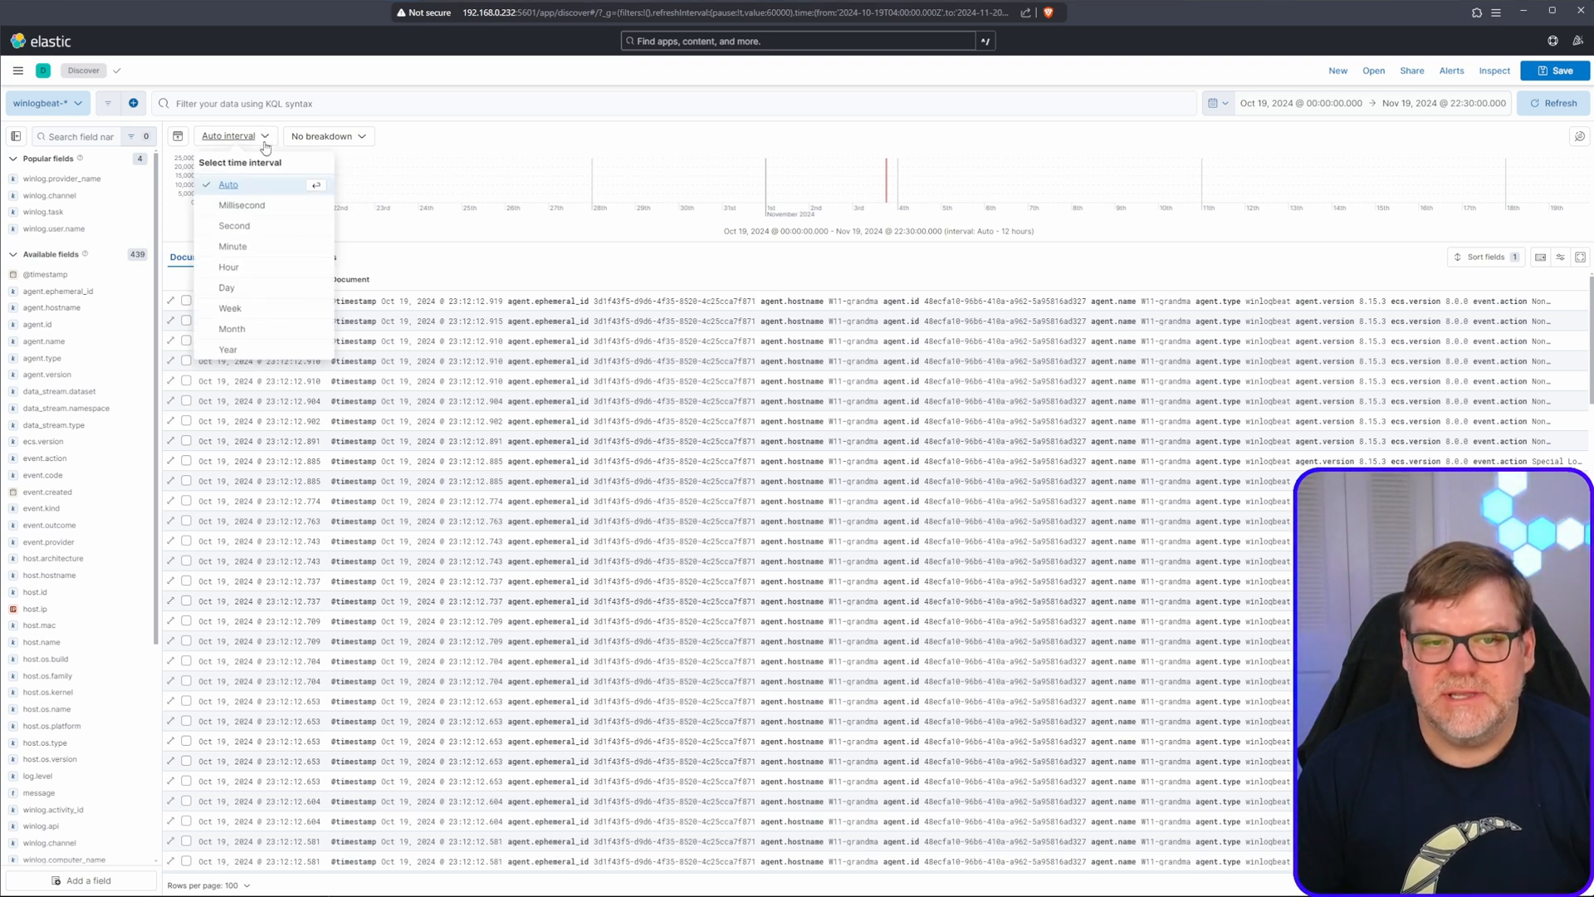
left_click(229, 267)
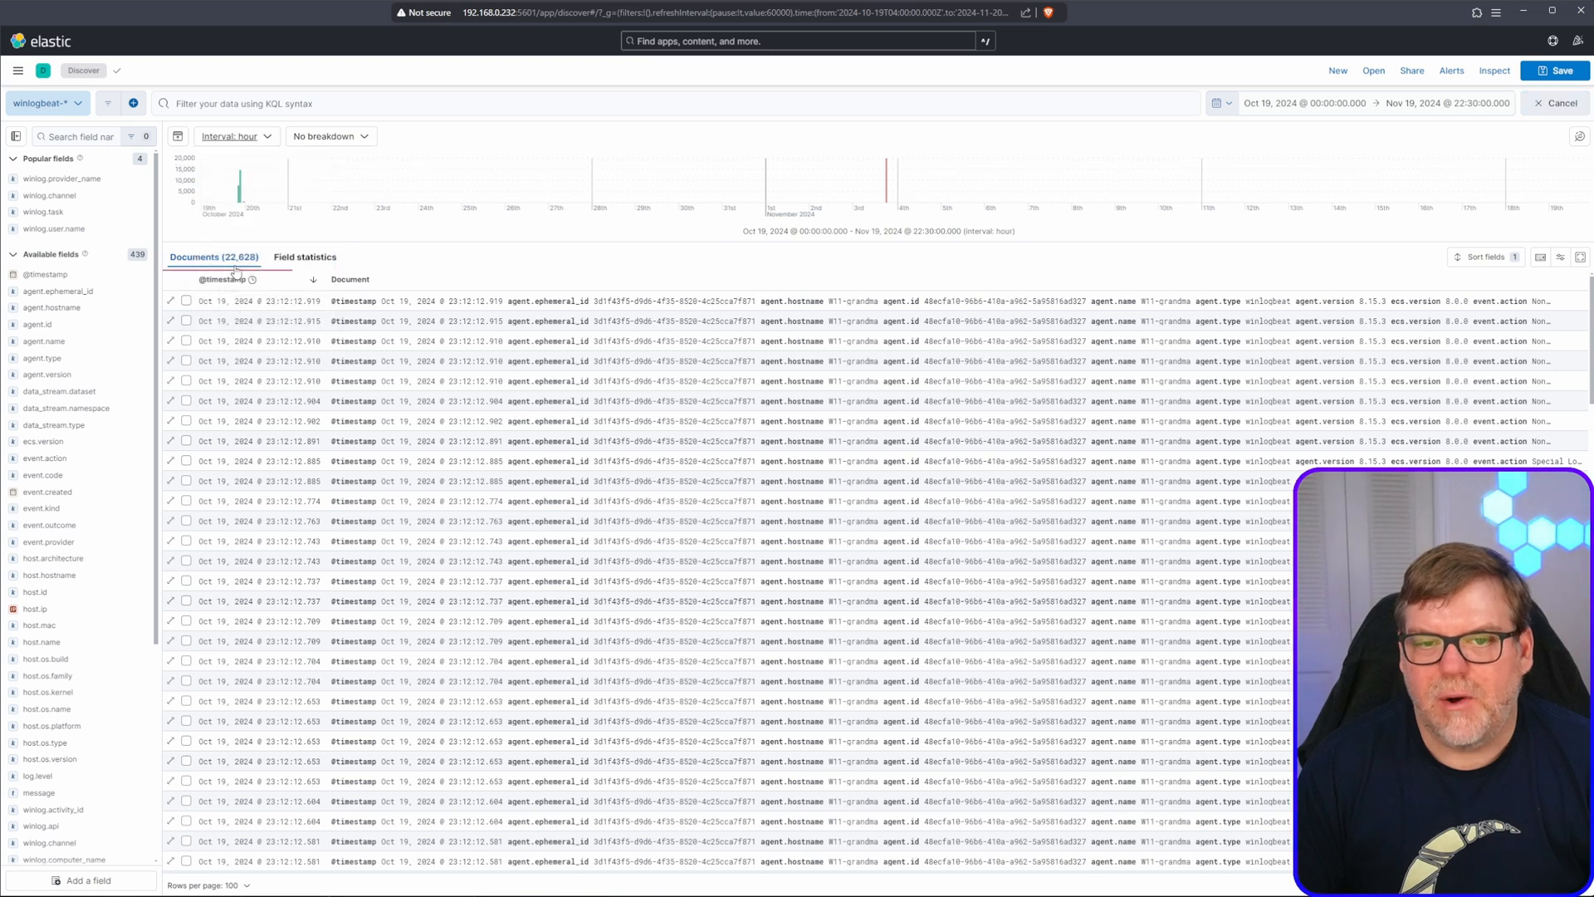
left_click(264, 138)
left_click(313, 247)
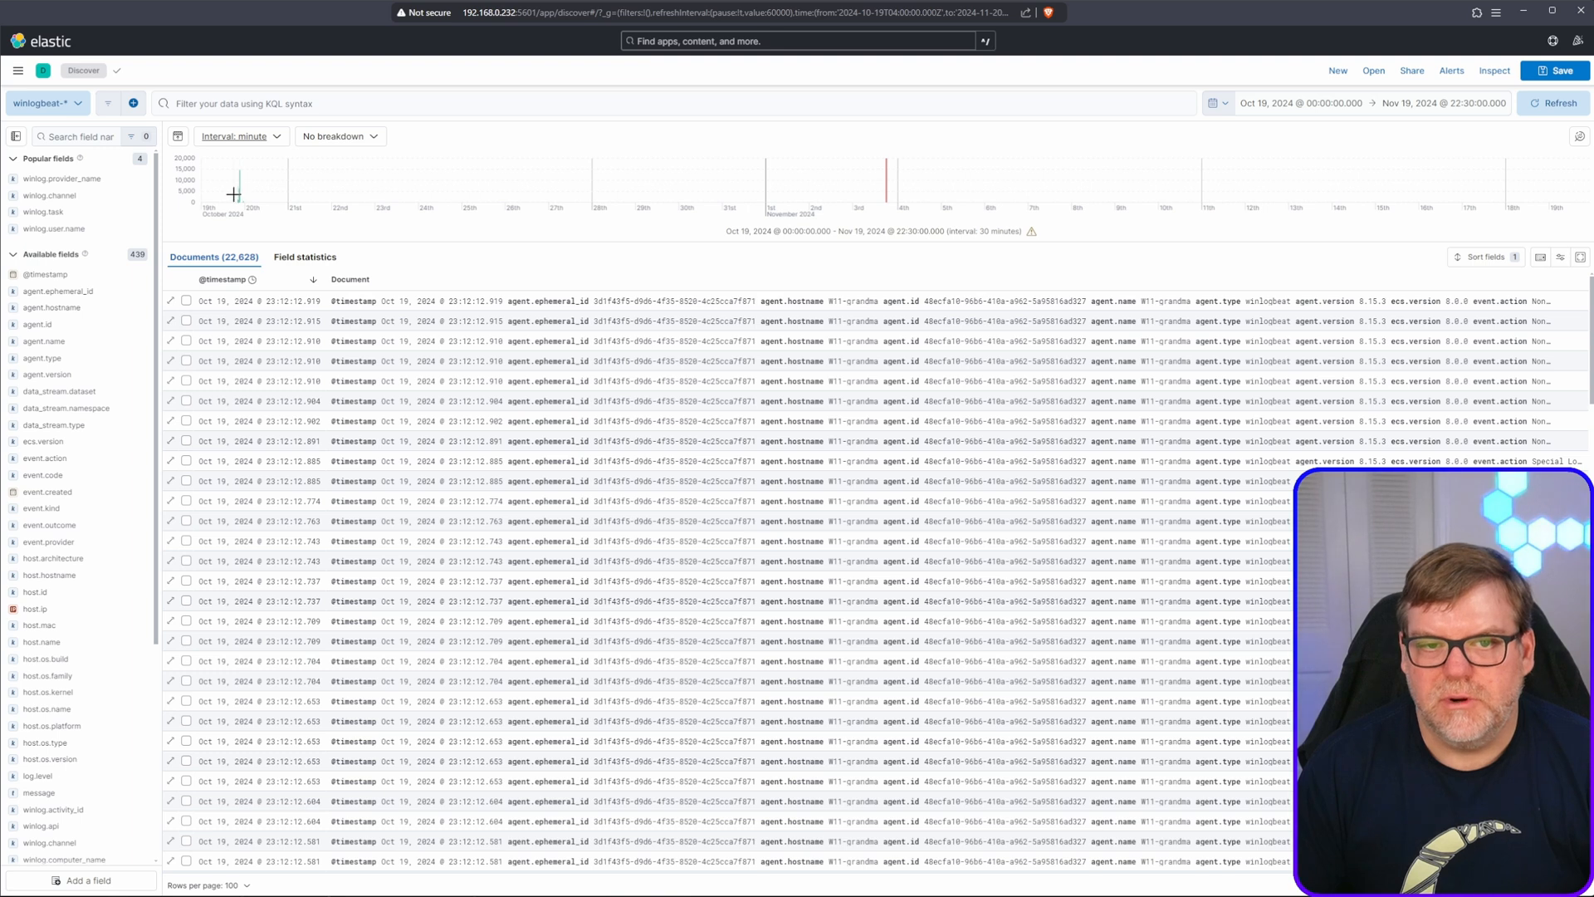
left_click(336, 135)
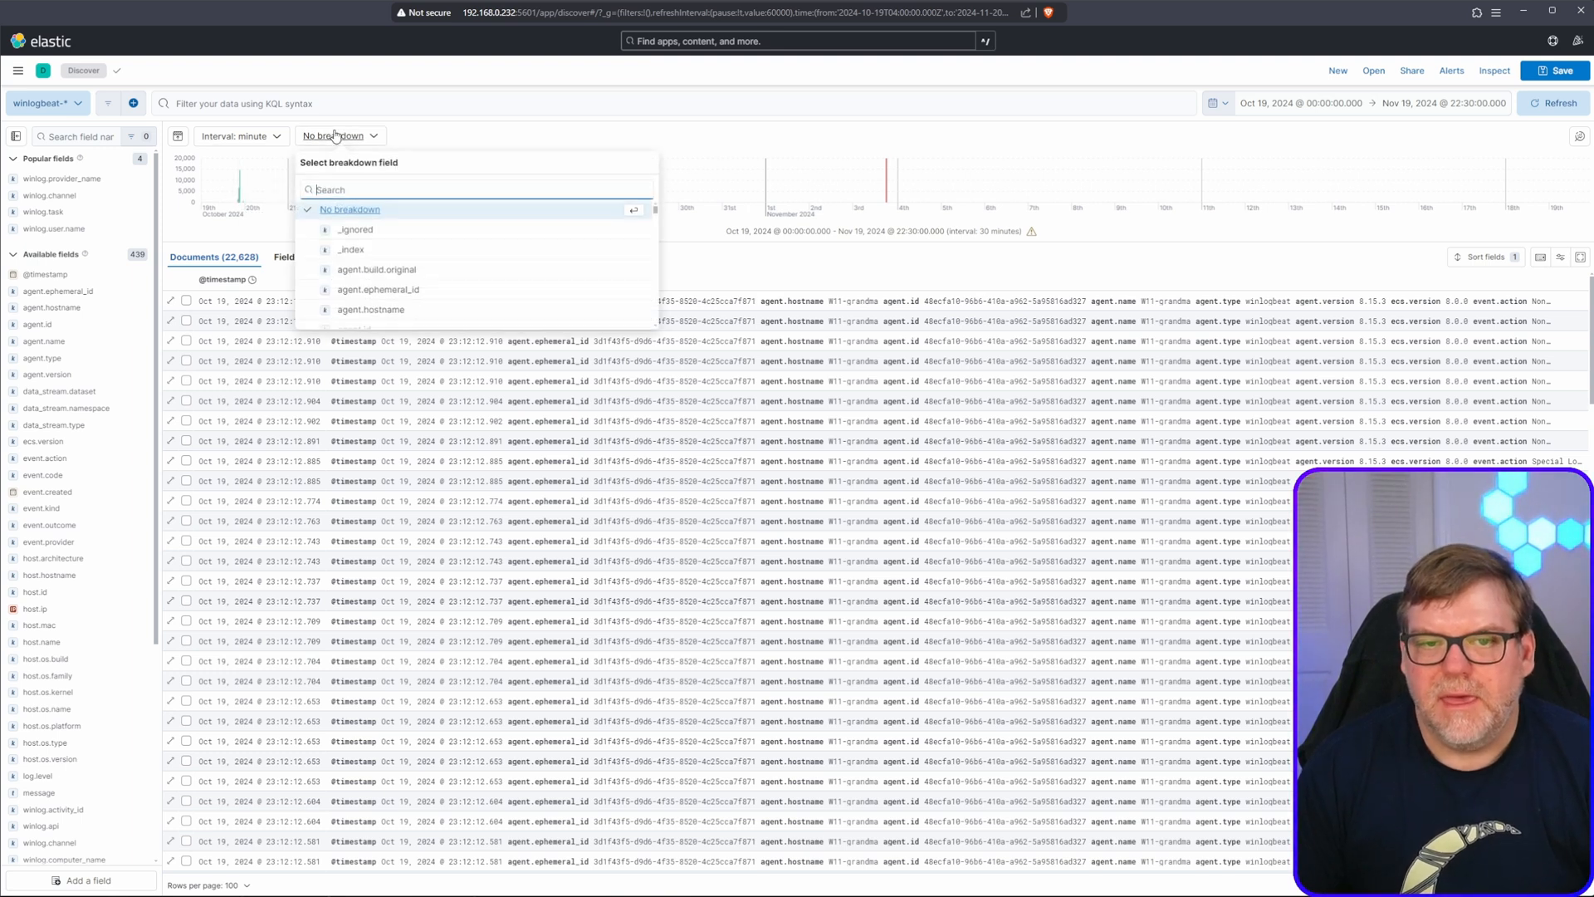
left_click(395, 134)
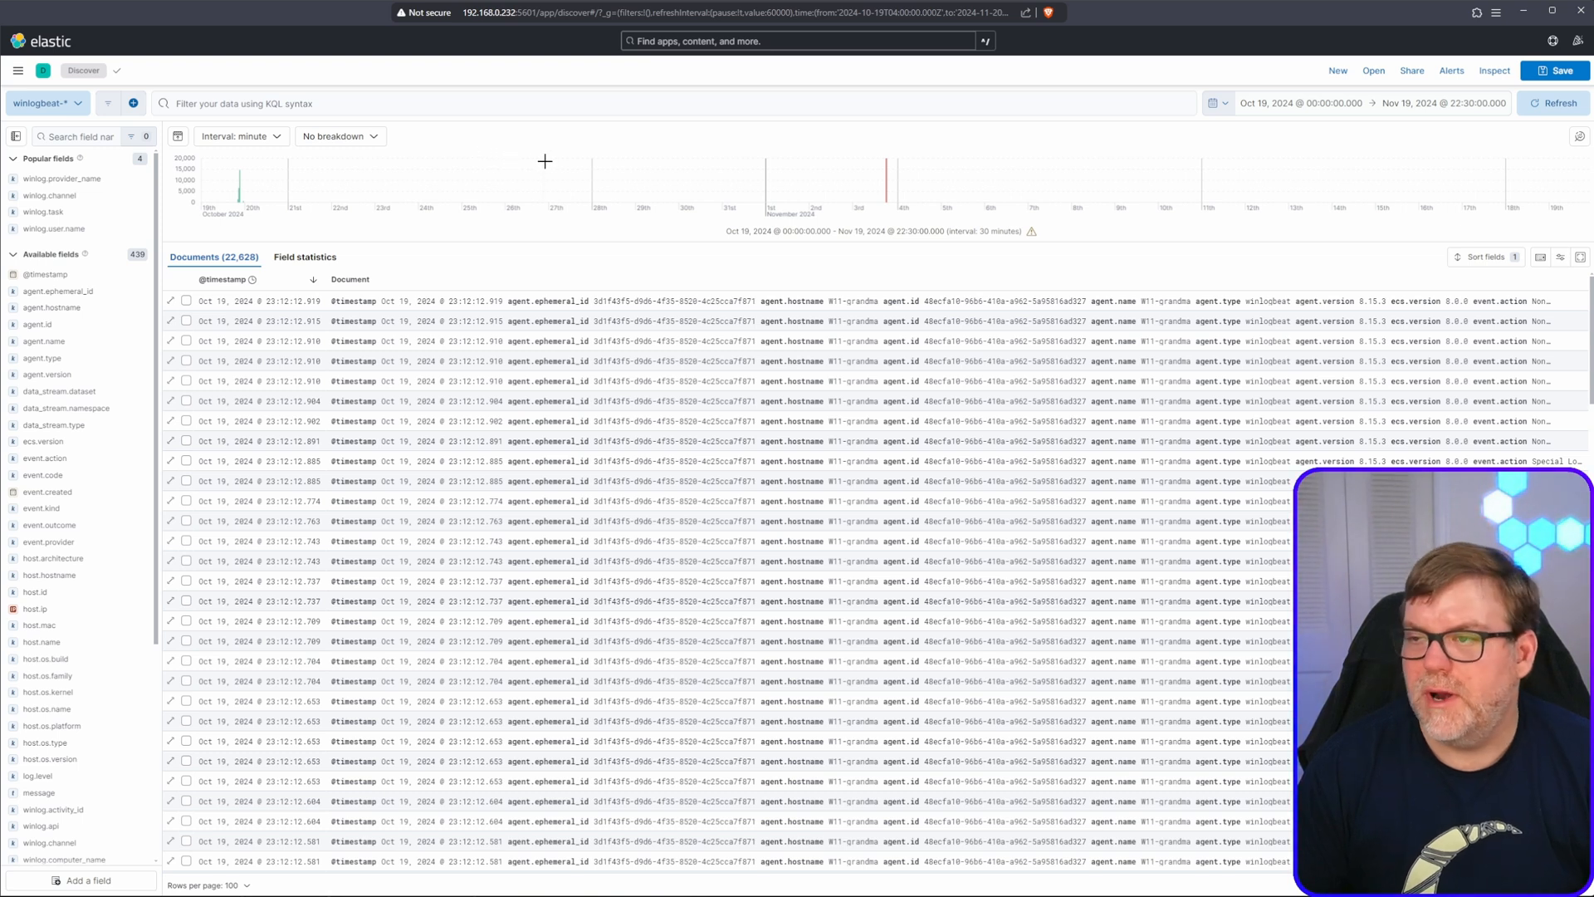
Step: Change the time range's end to the absolute date Oct 19, 2024 @ 22:30 and update the Discover results
left_click(1403, 110)
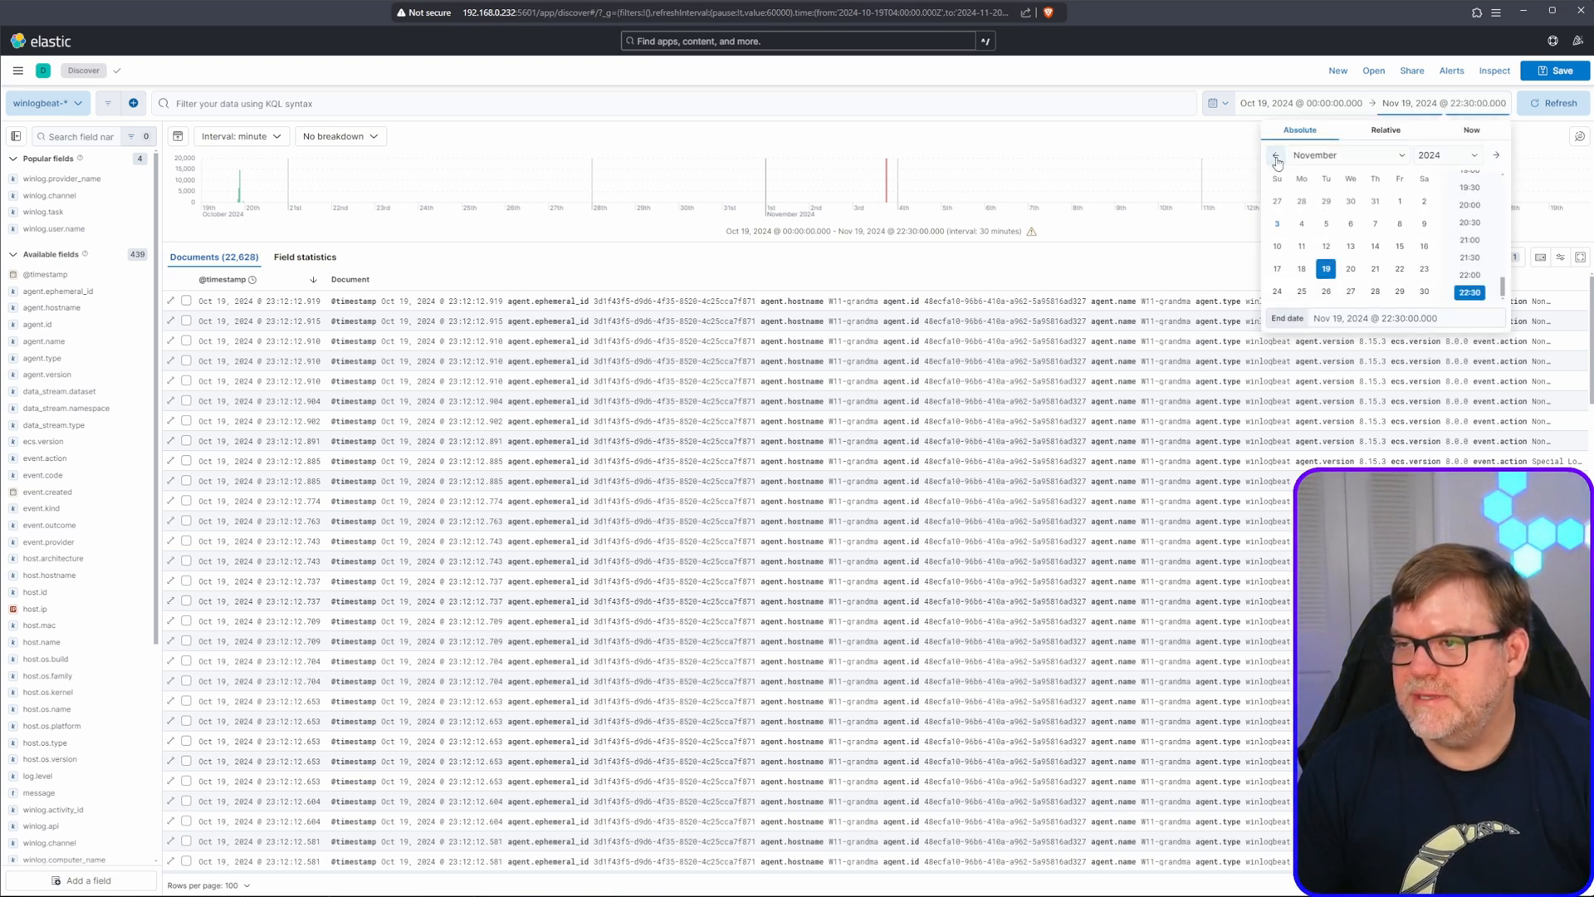
left_click(1348, 158)
scroll(1345, 249, "down", 3)
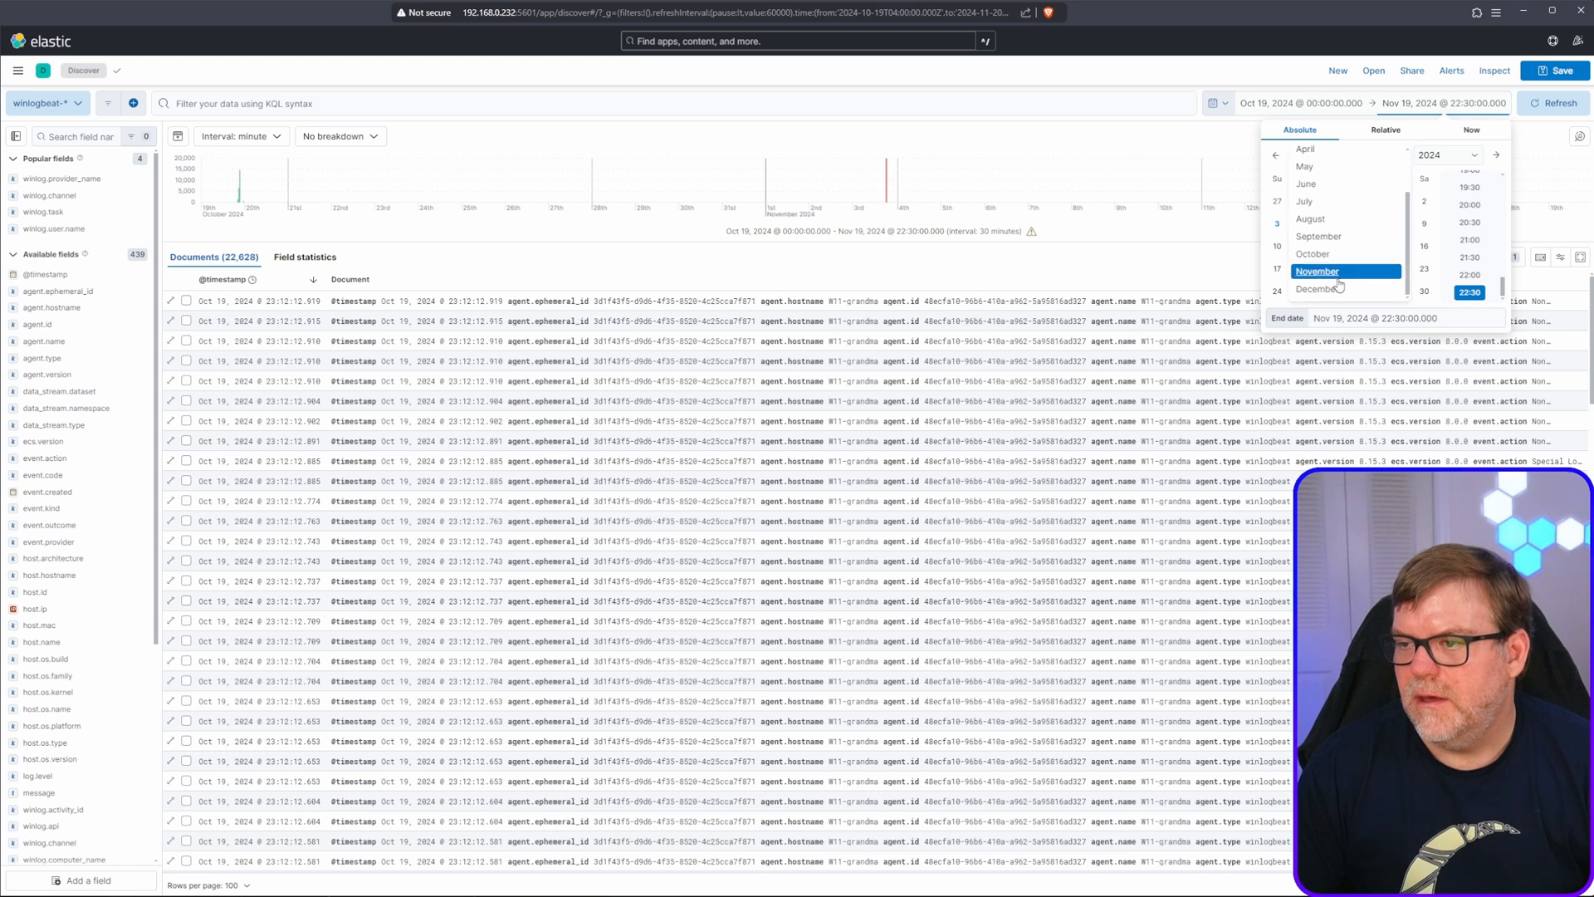
left_click(1346, 266)
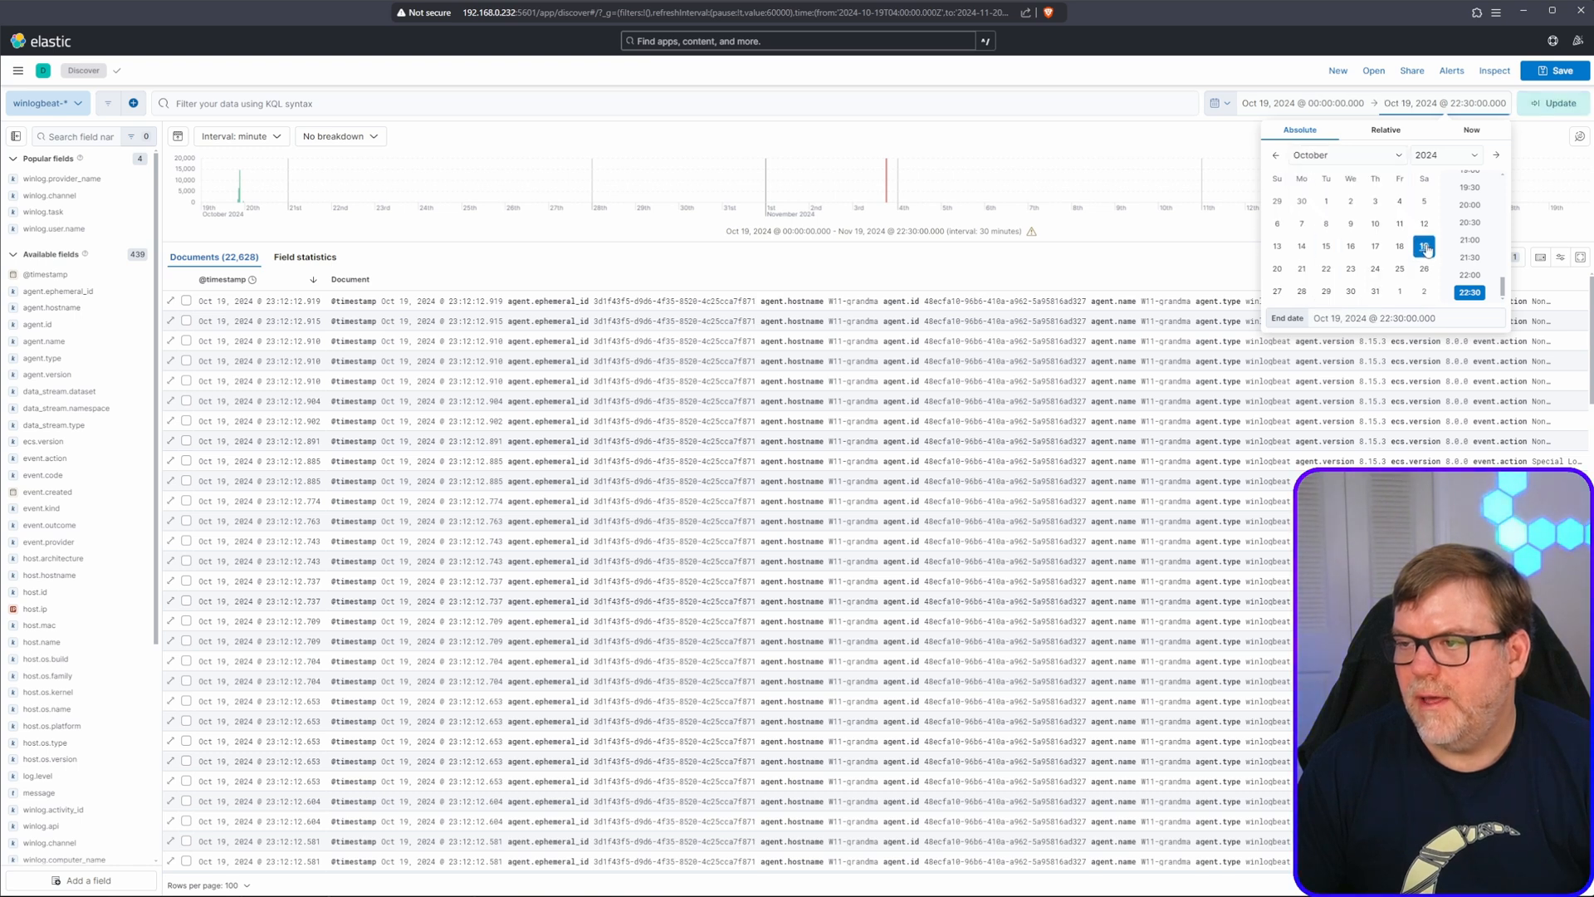
left_click(1554, 103)
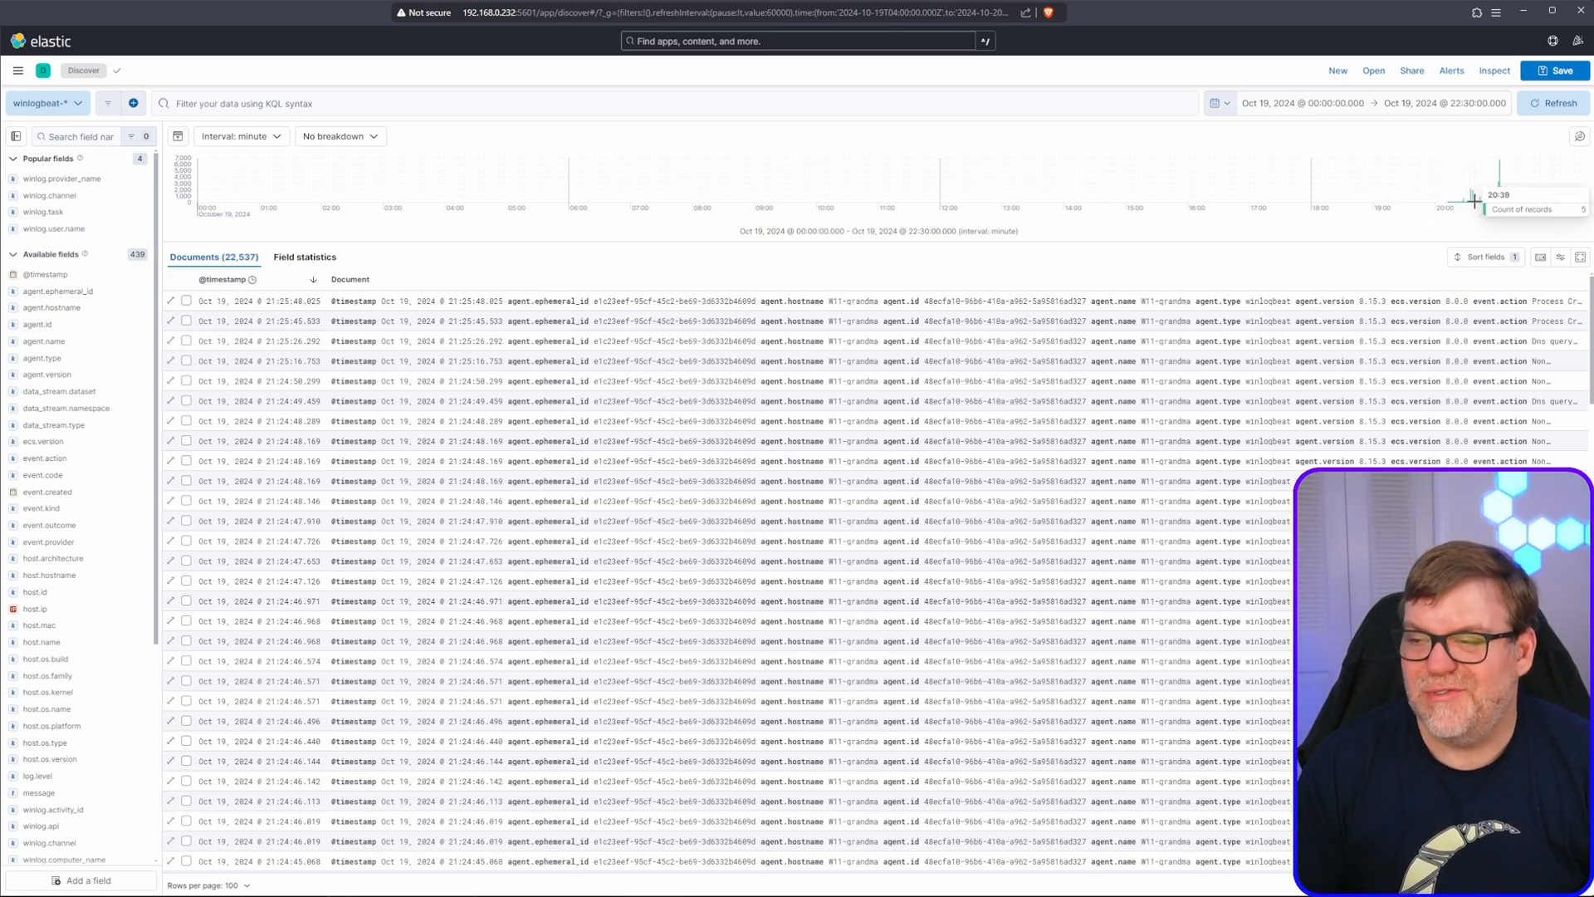
Step: Try the second interval on the histogram and switch it back to the minute interval
left_click(239, 136)
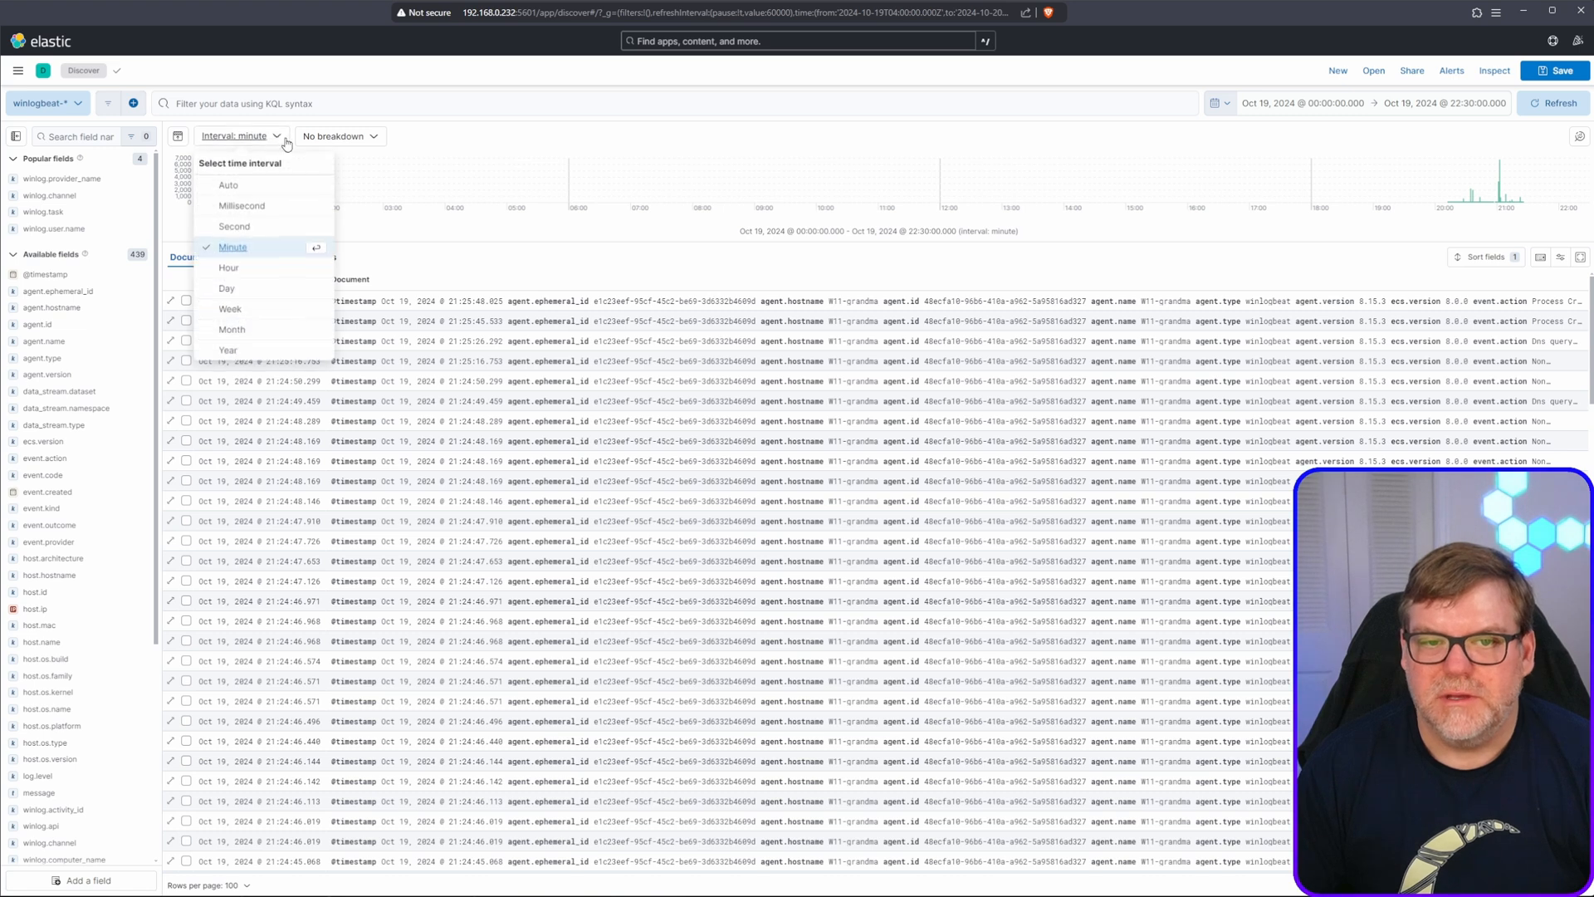
left_click(242, 230)
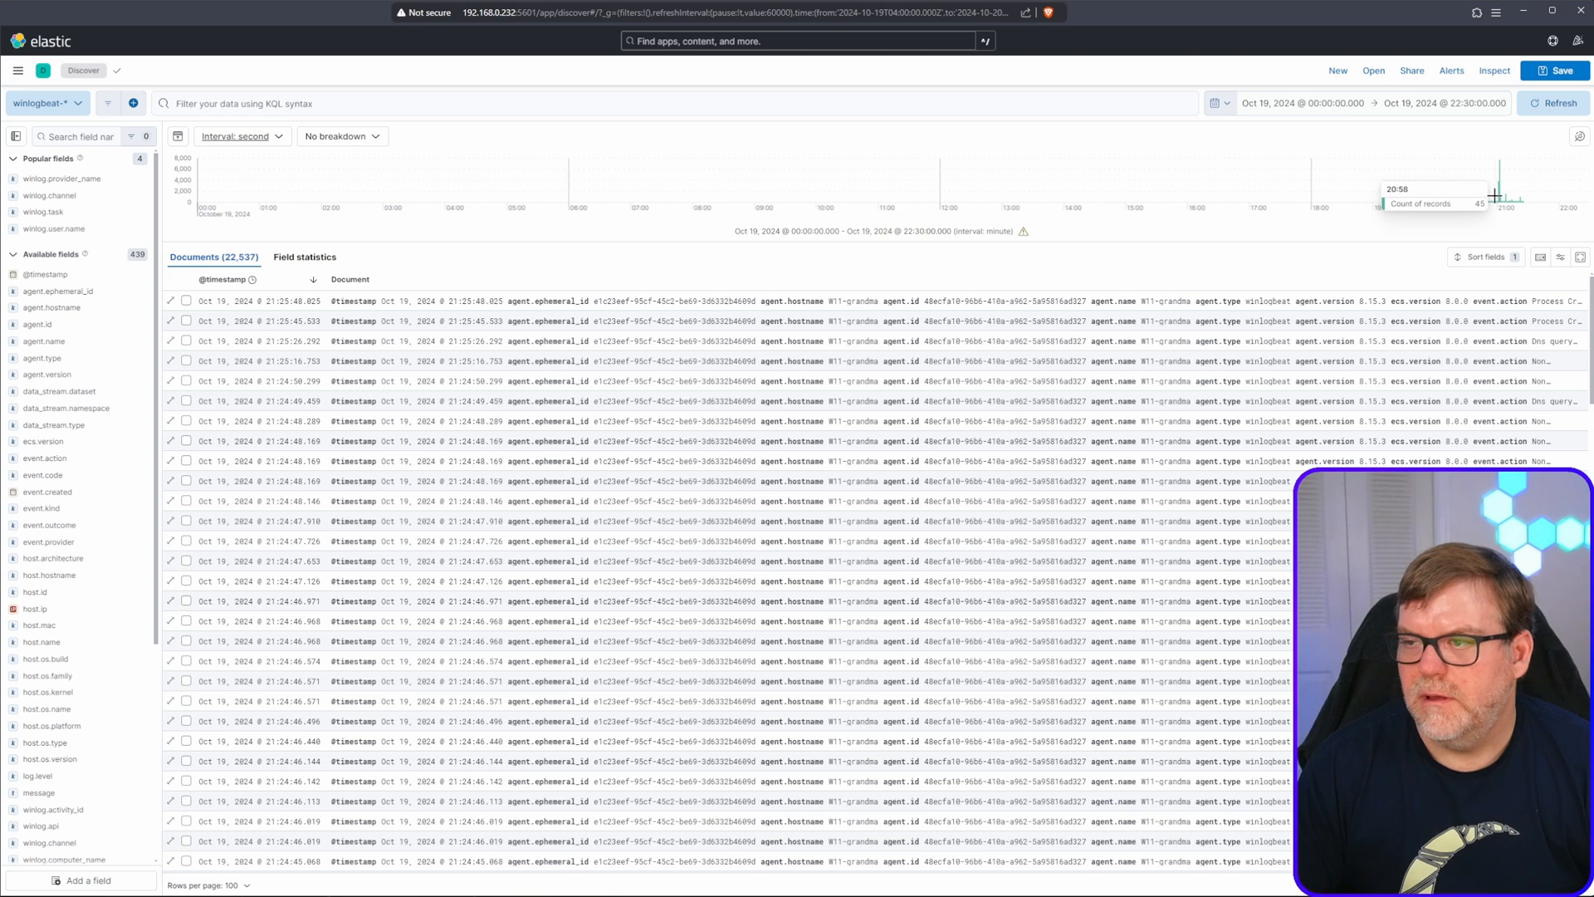
left_click(277, 140)
left_click(234, 246)
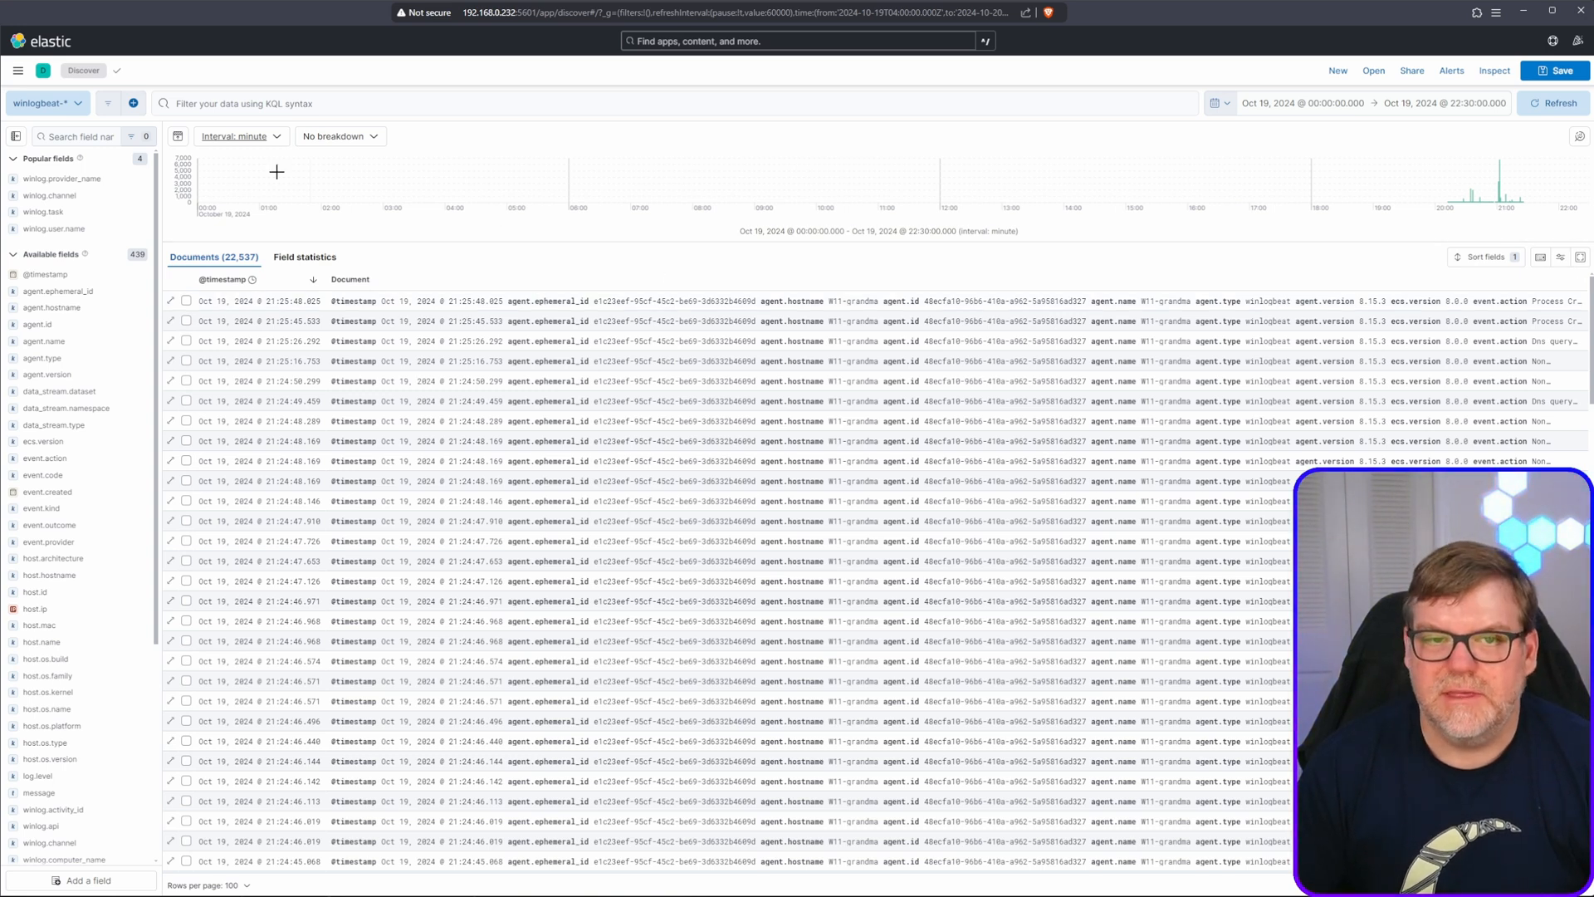
Step: Hide the histogram and show it again, and look through the available data views while keeping winlogbeat-*
left_click(177, 137)
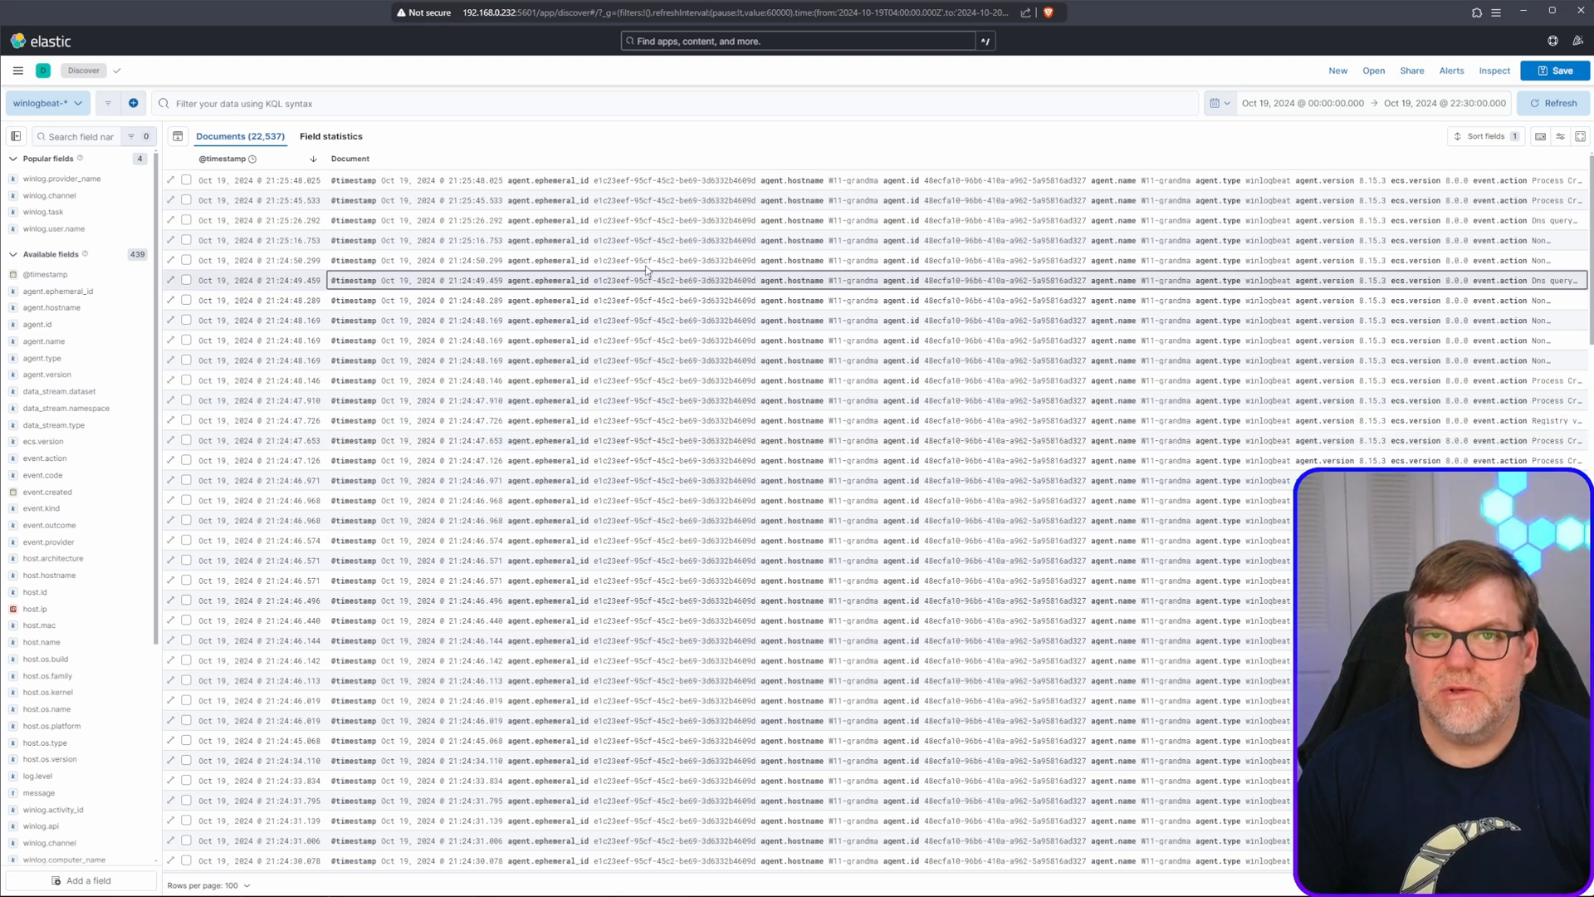
left_click(178, 138)
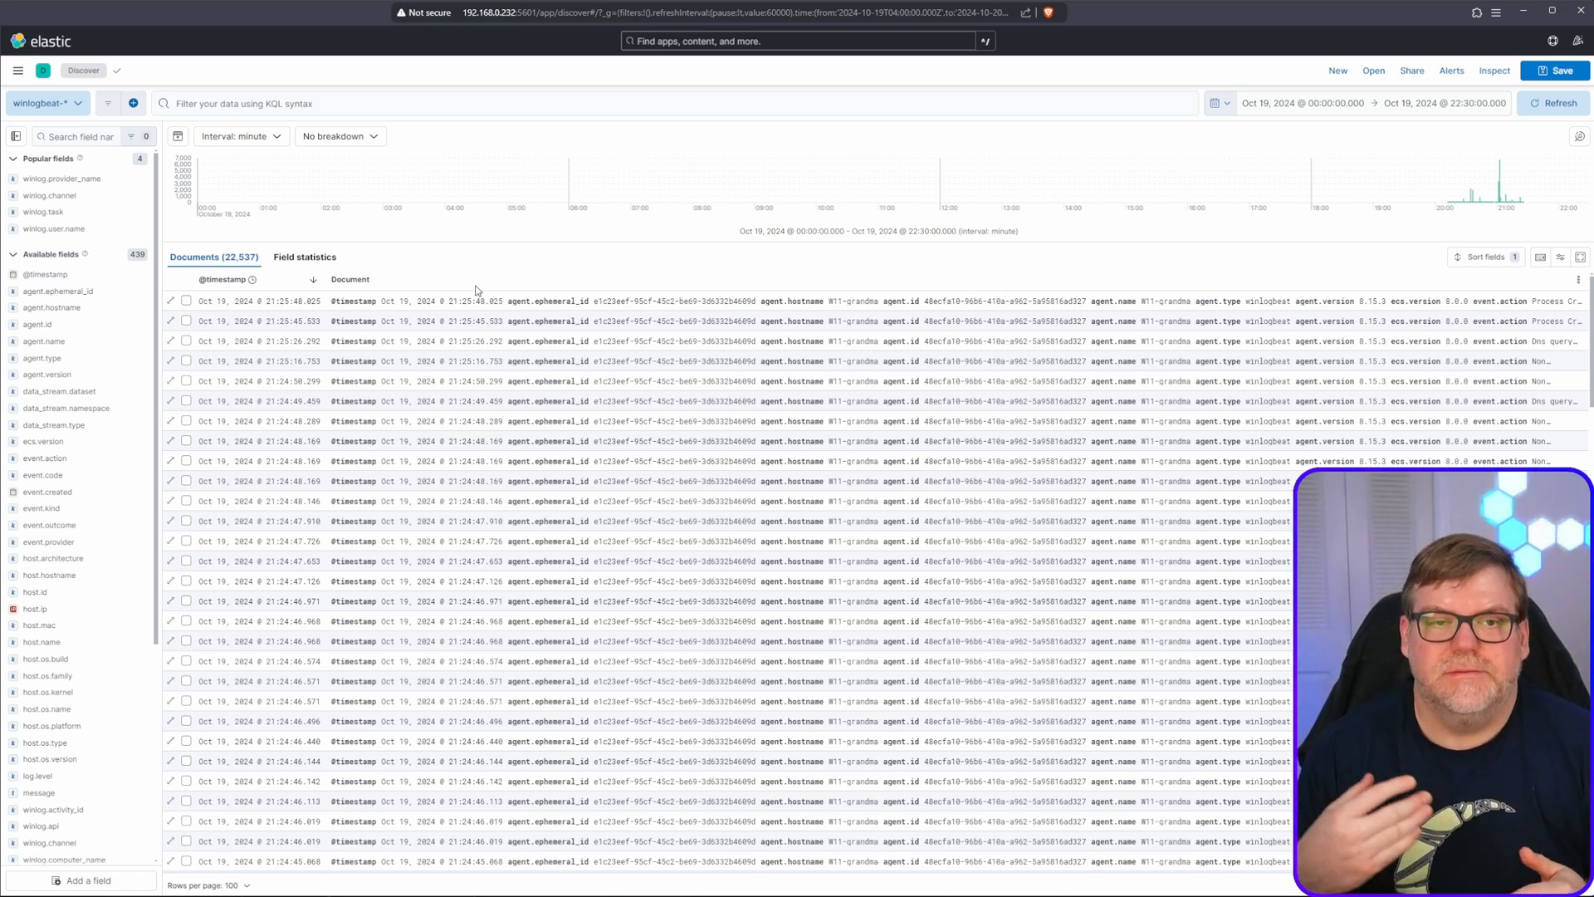
left_click(81, 104)
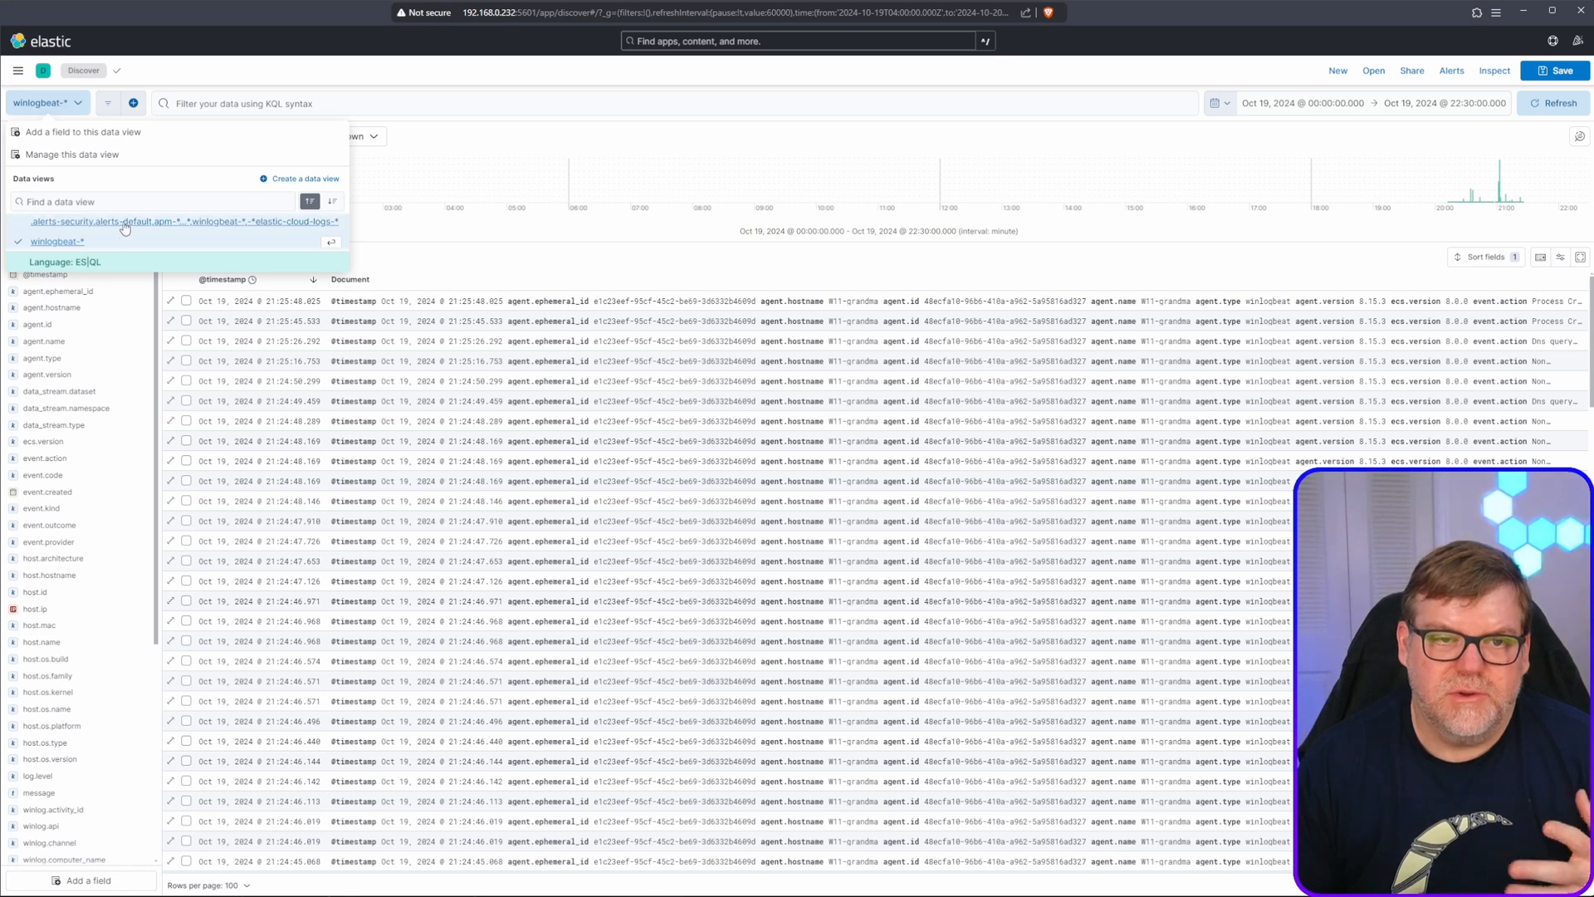
left_click(446, 137)
Step: Enter the quoted term "test" as a KQL query and clear it without running the search
left_click(208, 104)
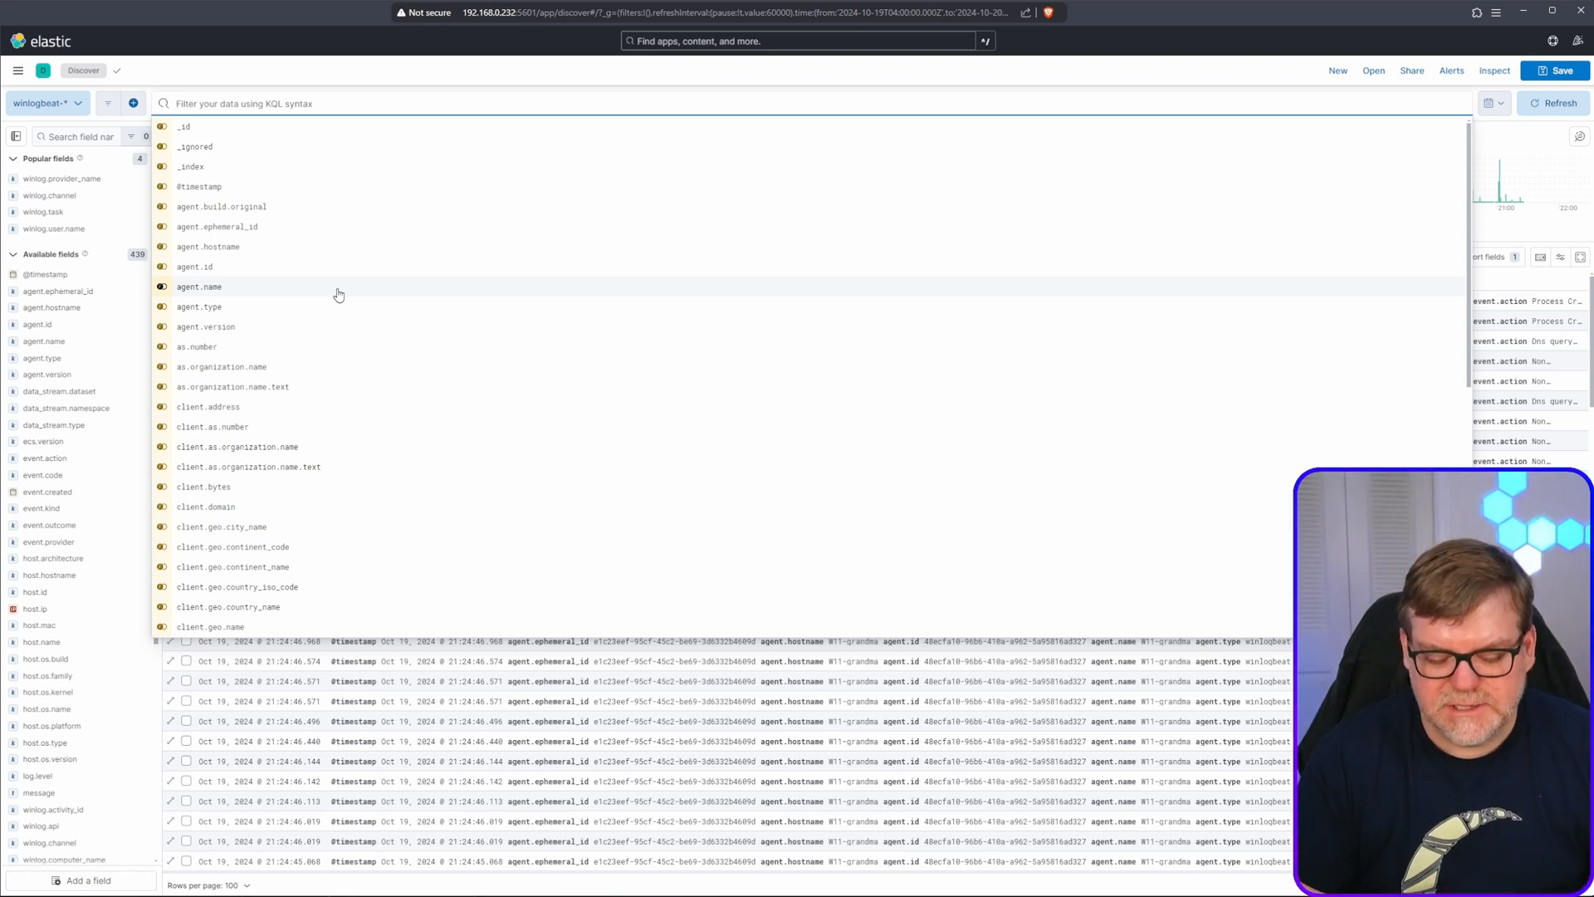
type("t")
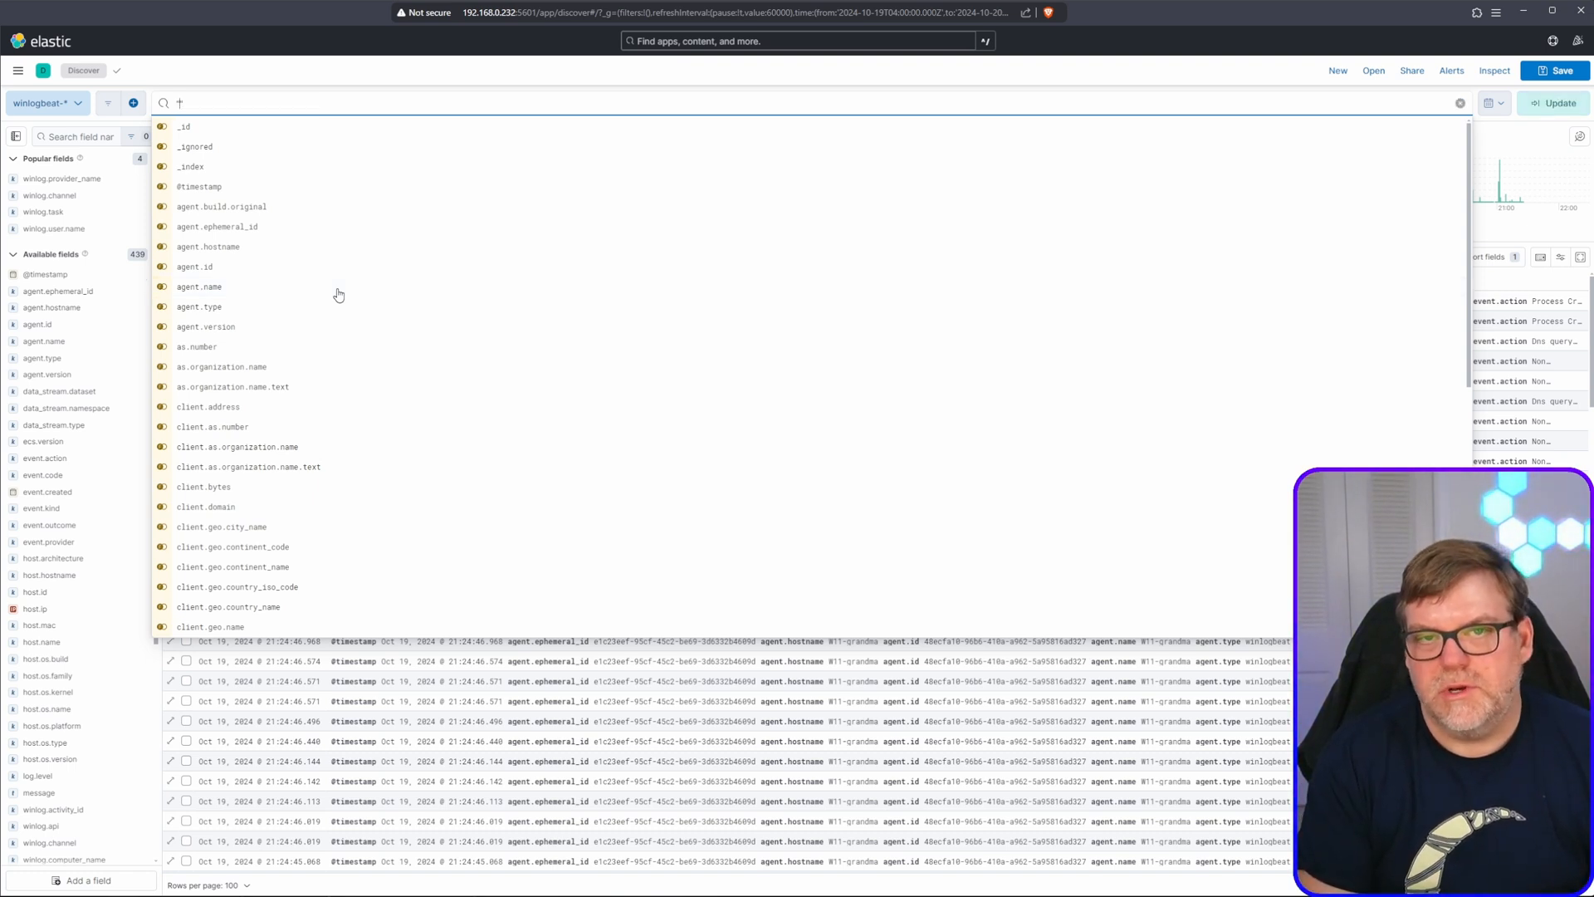
type("test")
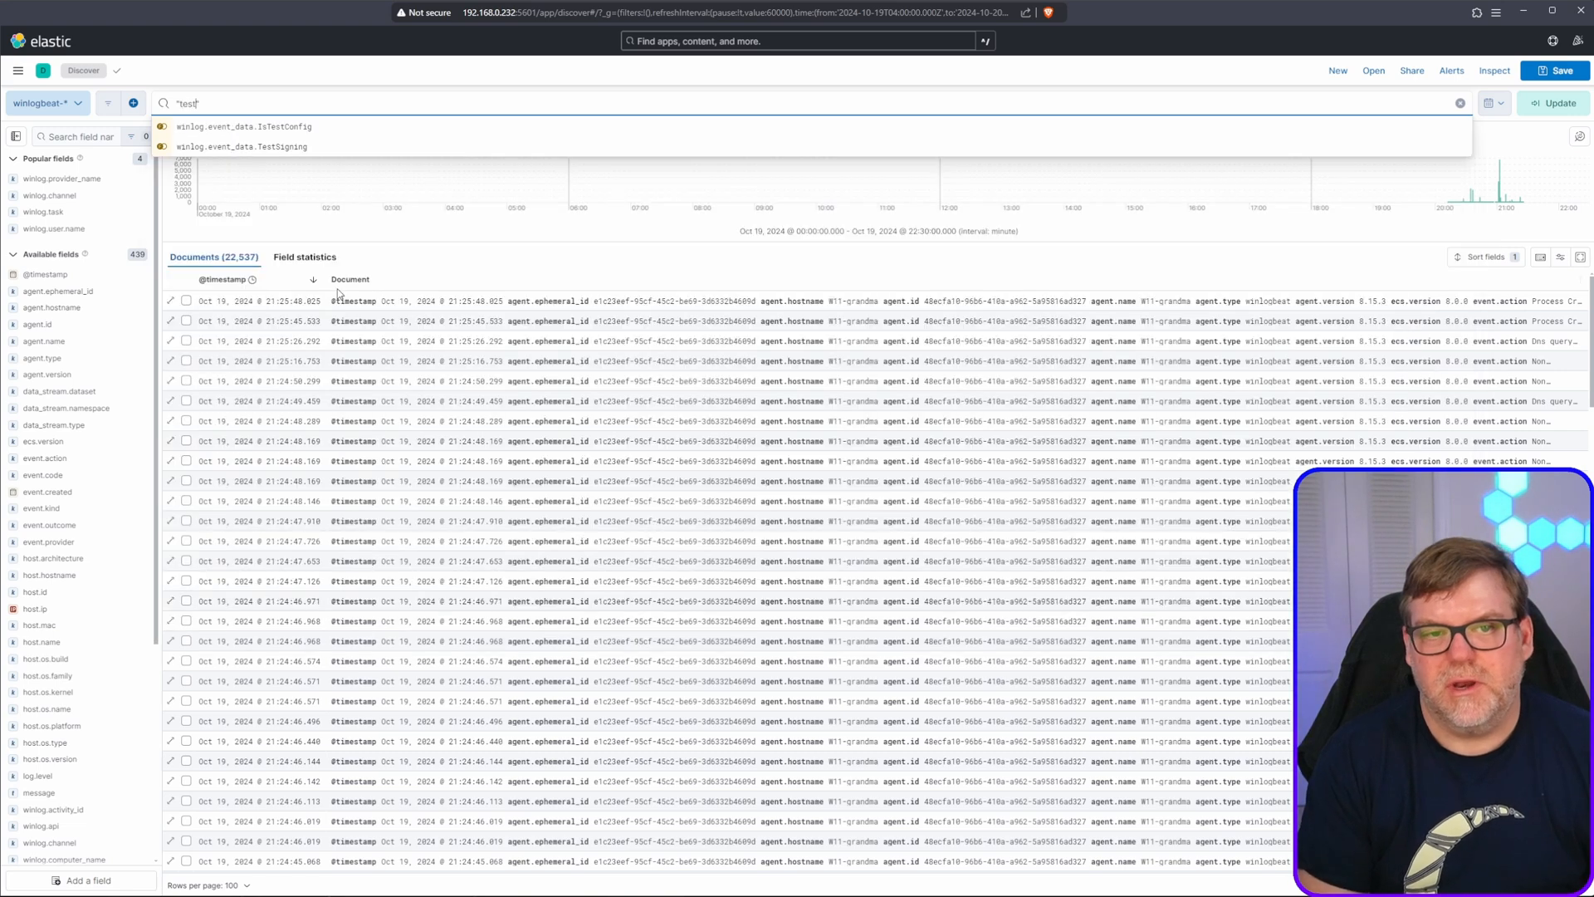
type("\"")
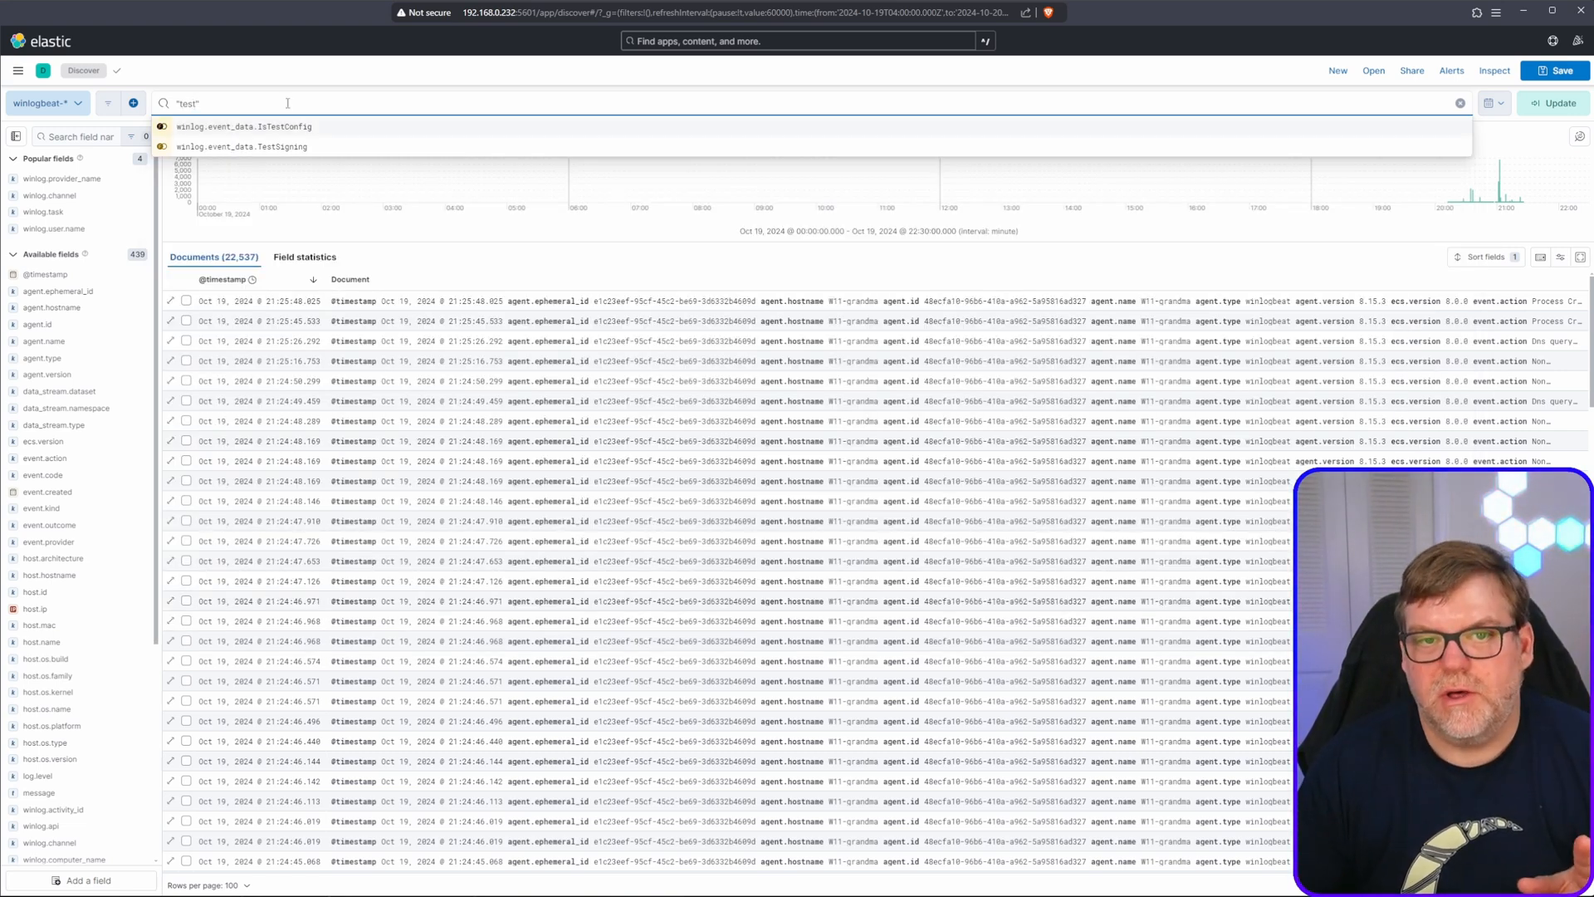
key("BackSpace")
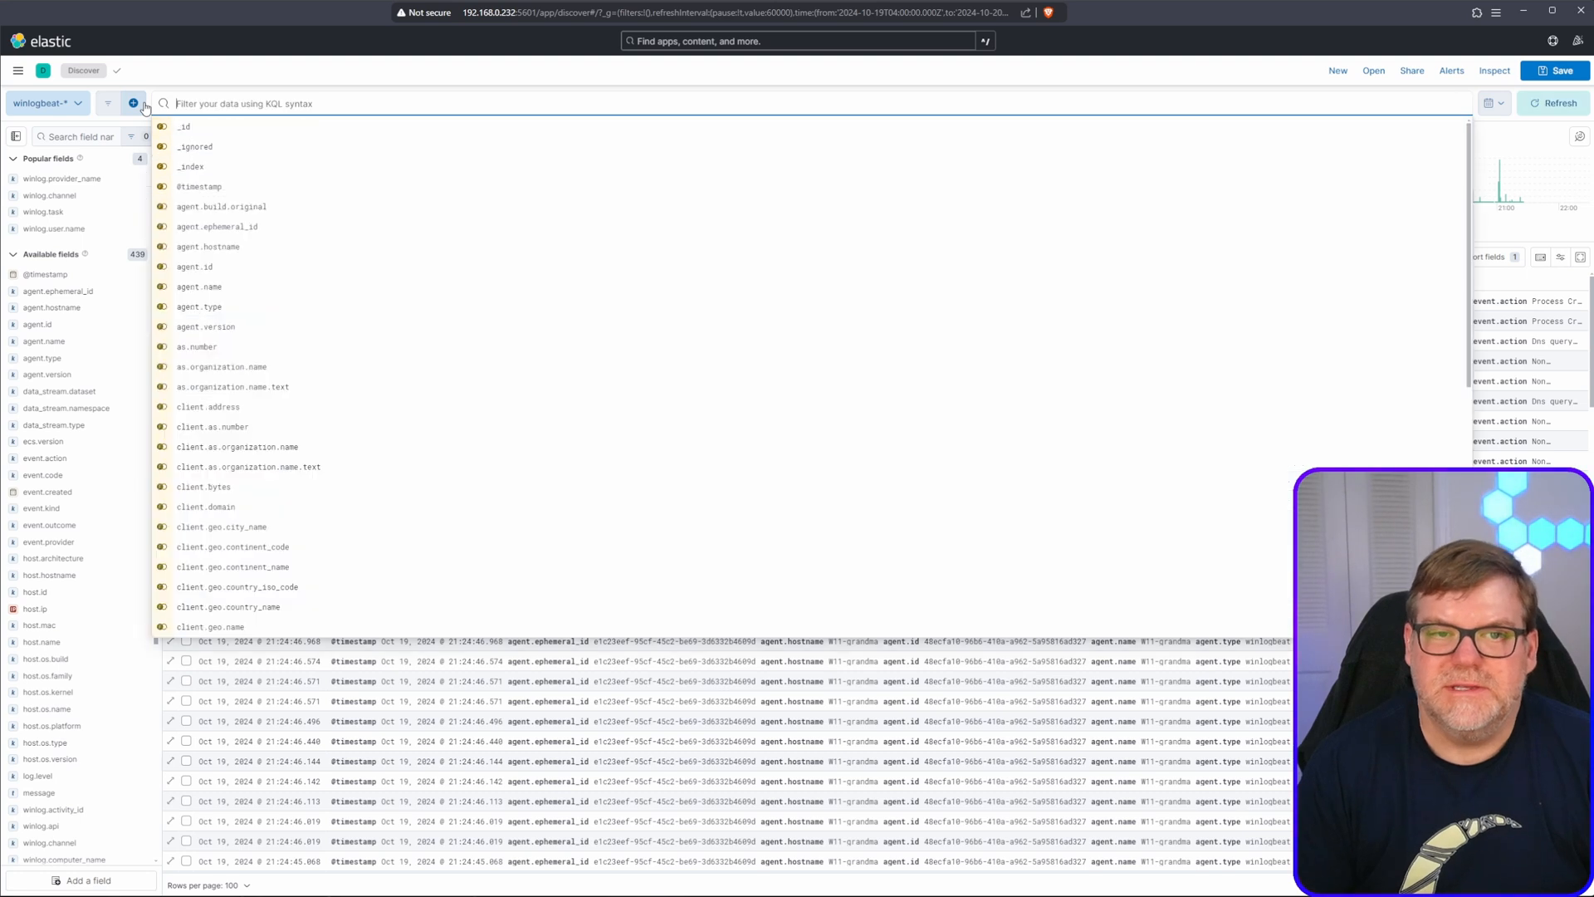
left_click(227, 73)
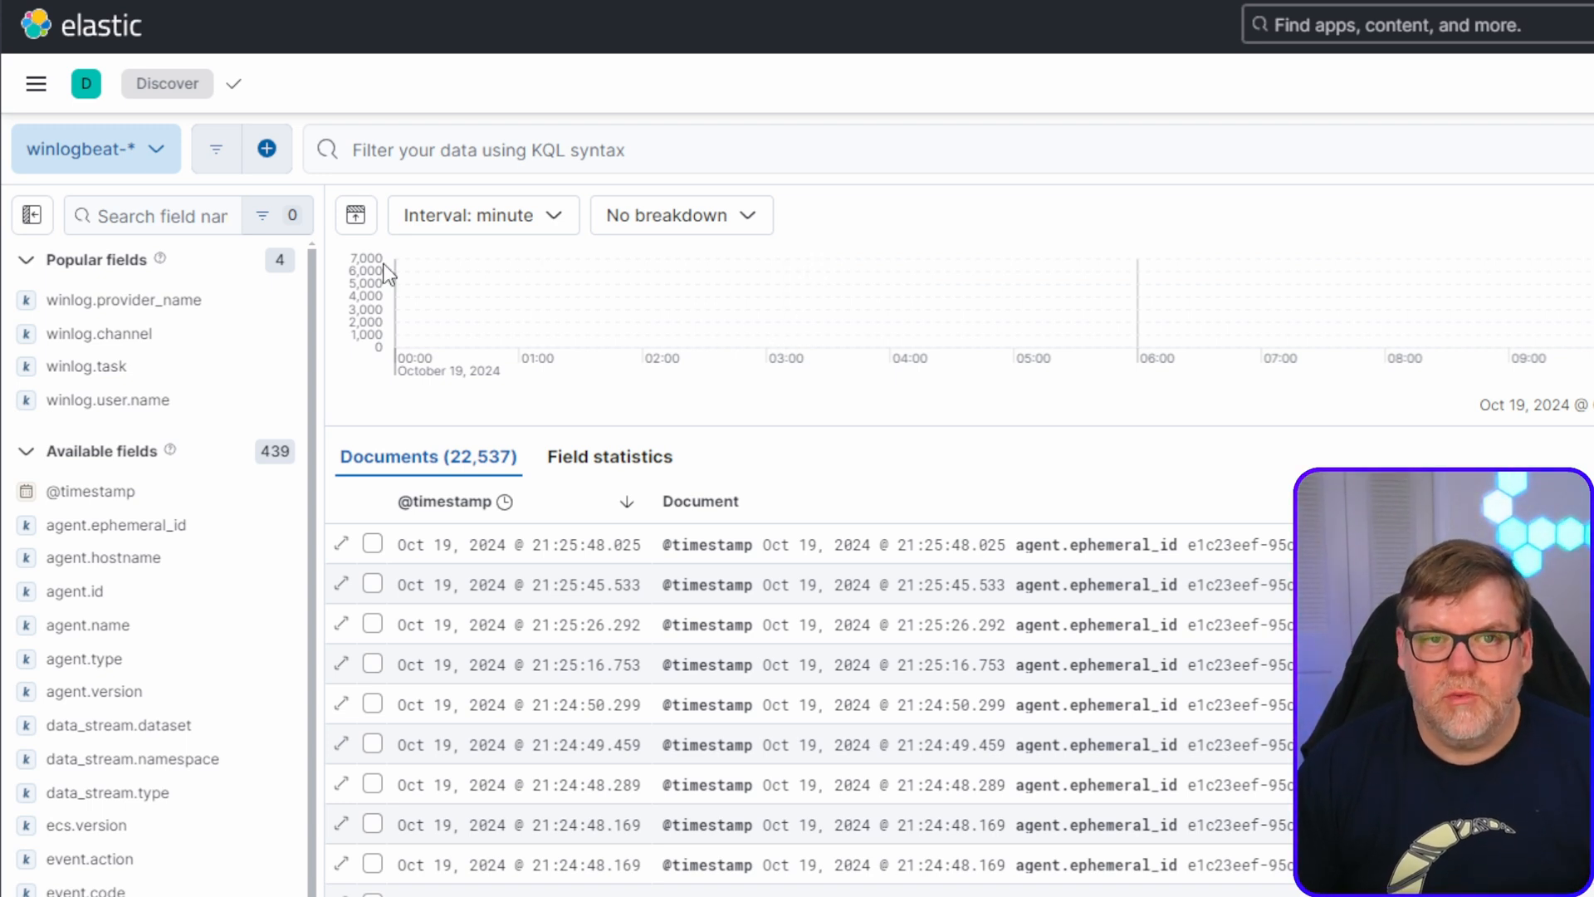
Step: Start a new filter, examine the list of fields it can use, and close it without adding a filter
left_click(267, 151)
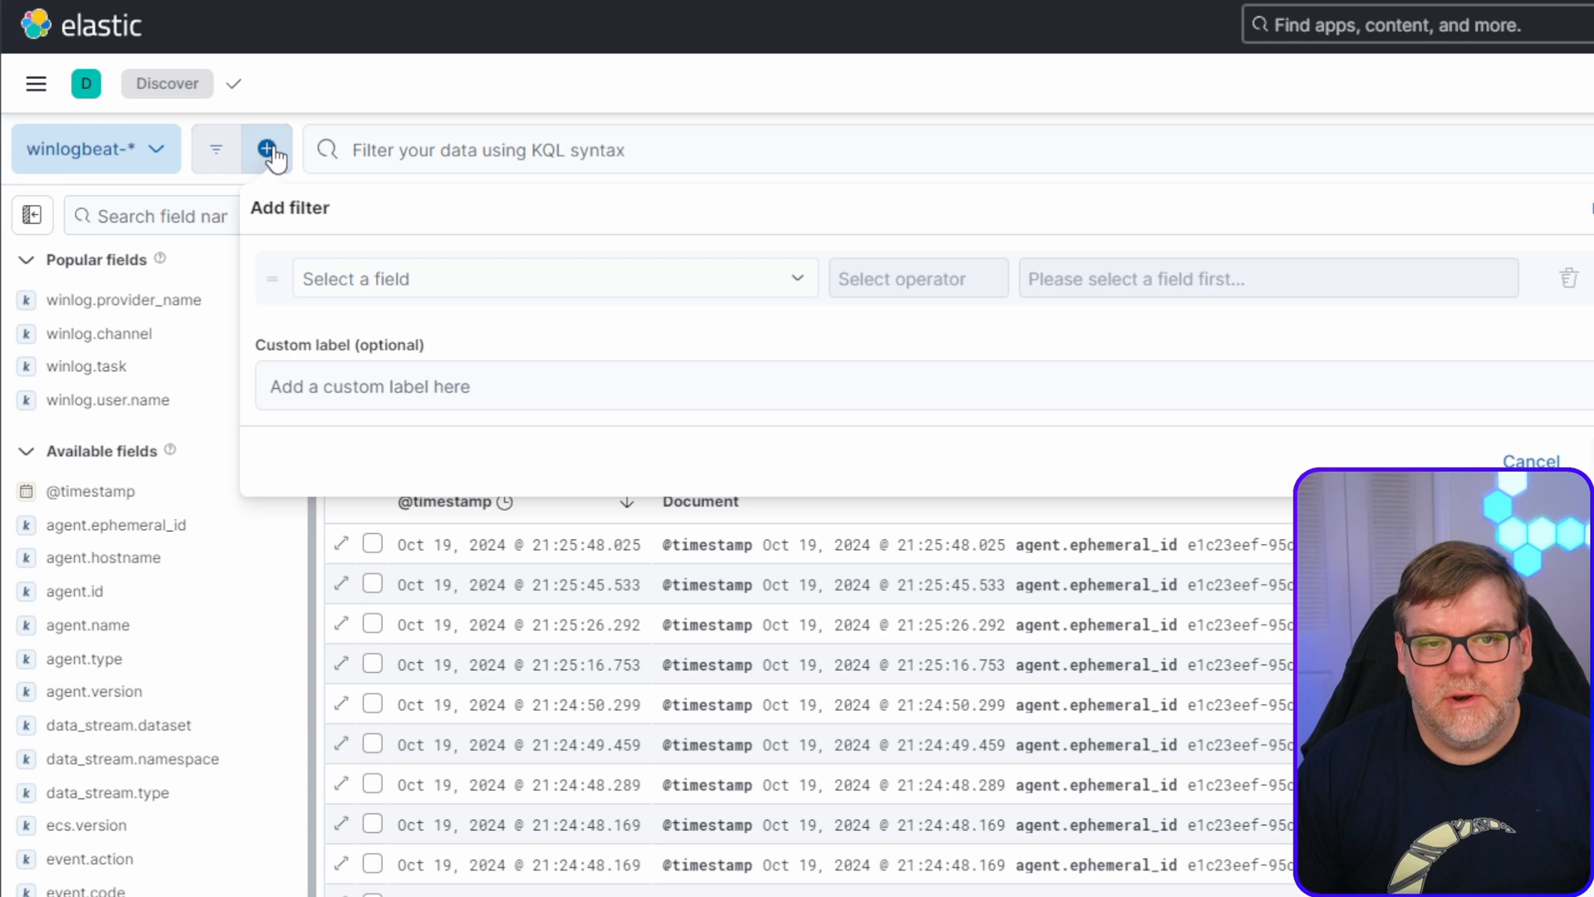
left_click(542, 269)
scroll(590, 432, "down", 5)
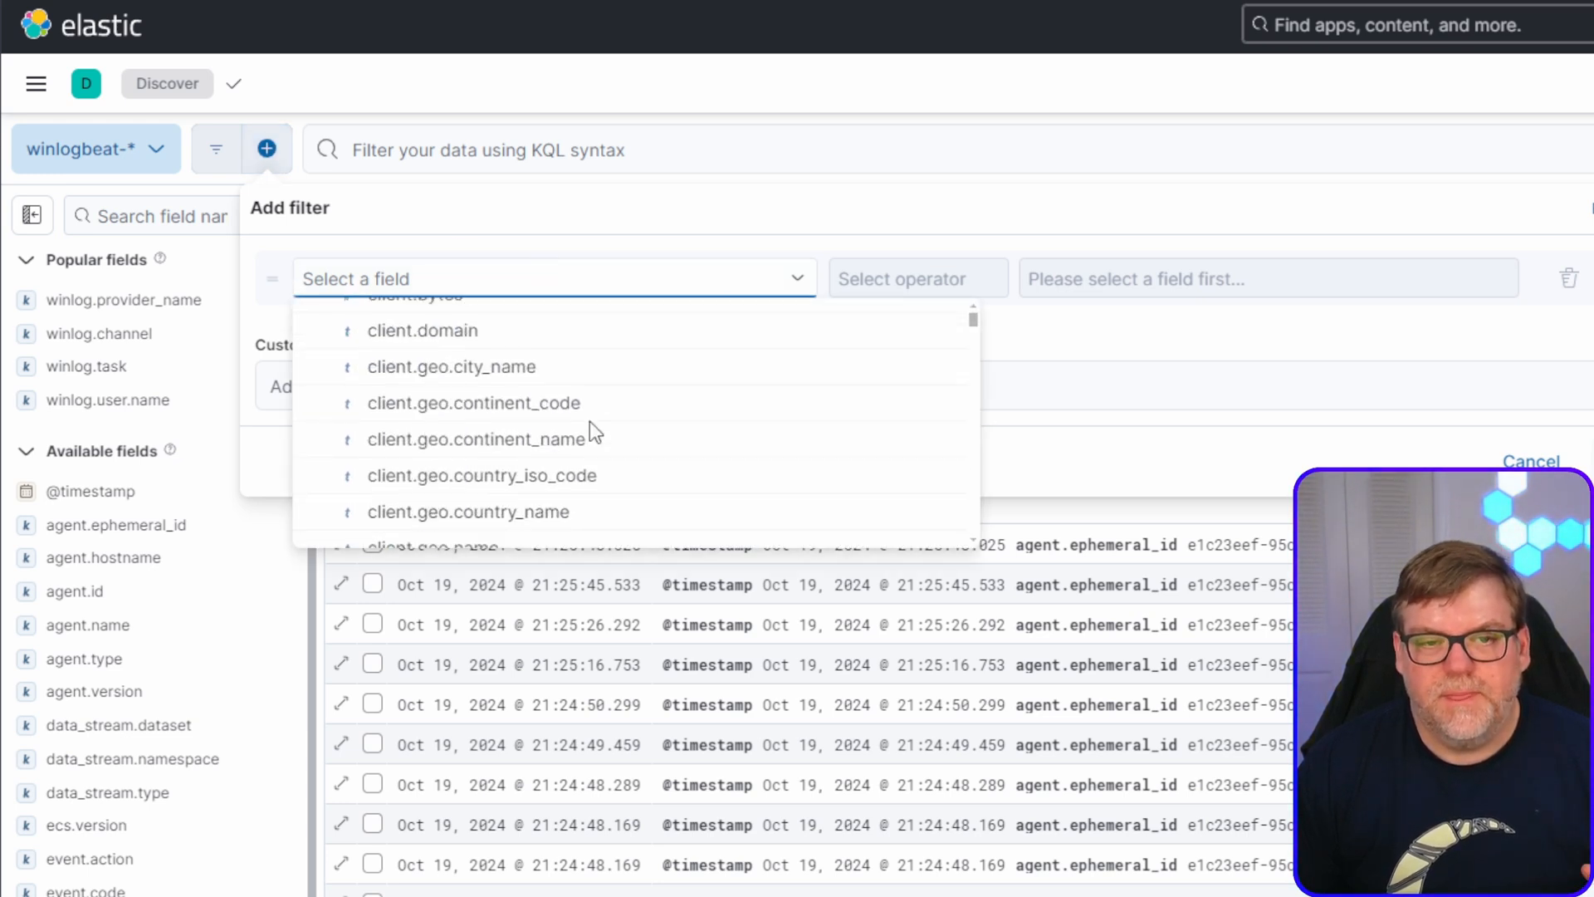
scroll(589, 421, "down", 15)
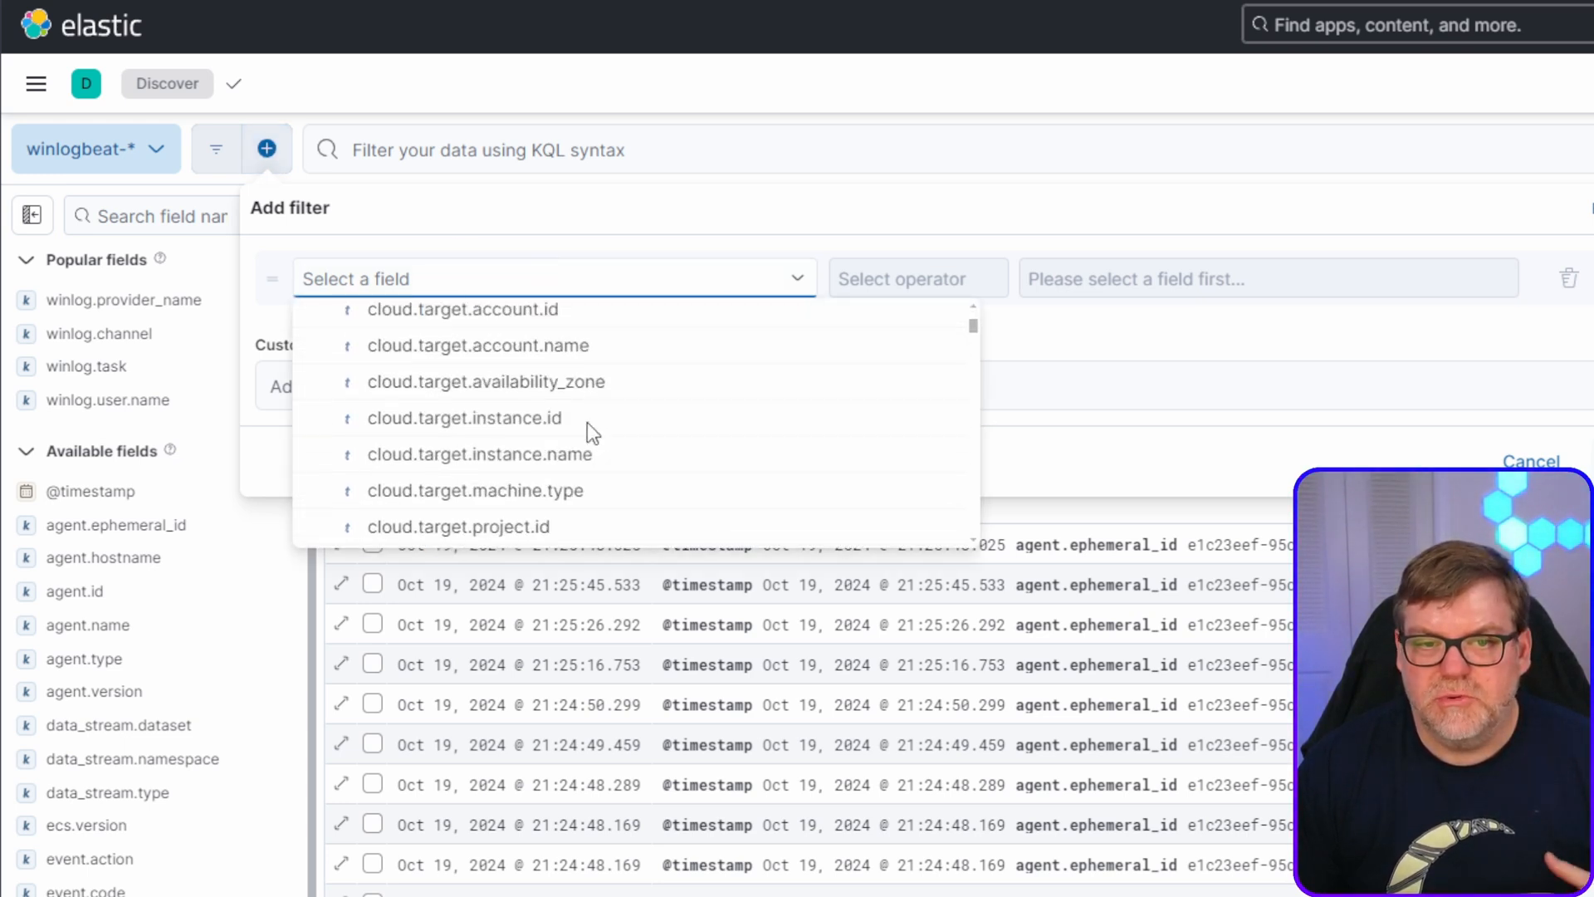
scroll(587, 422, "down", 15)
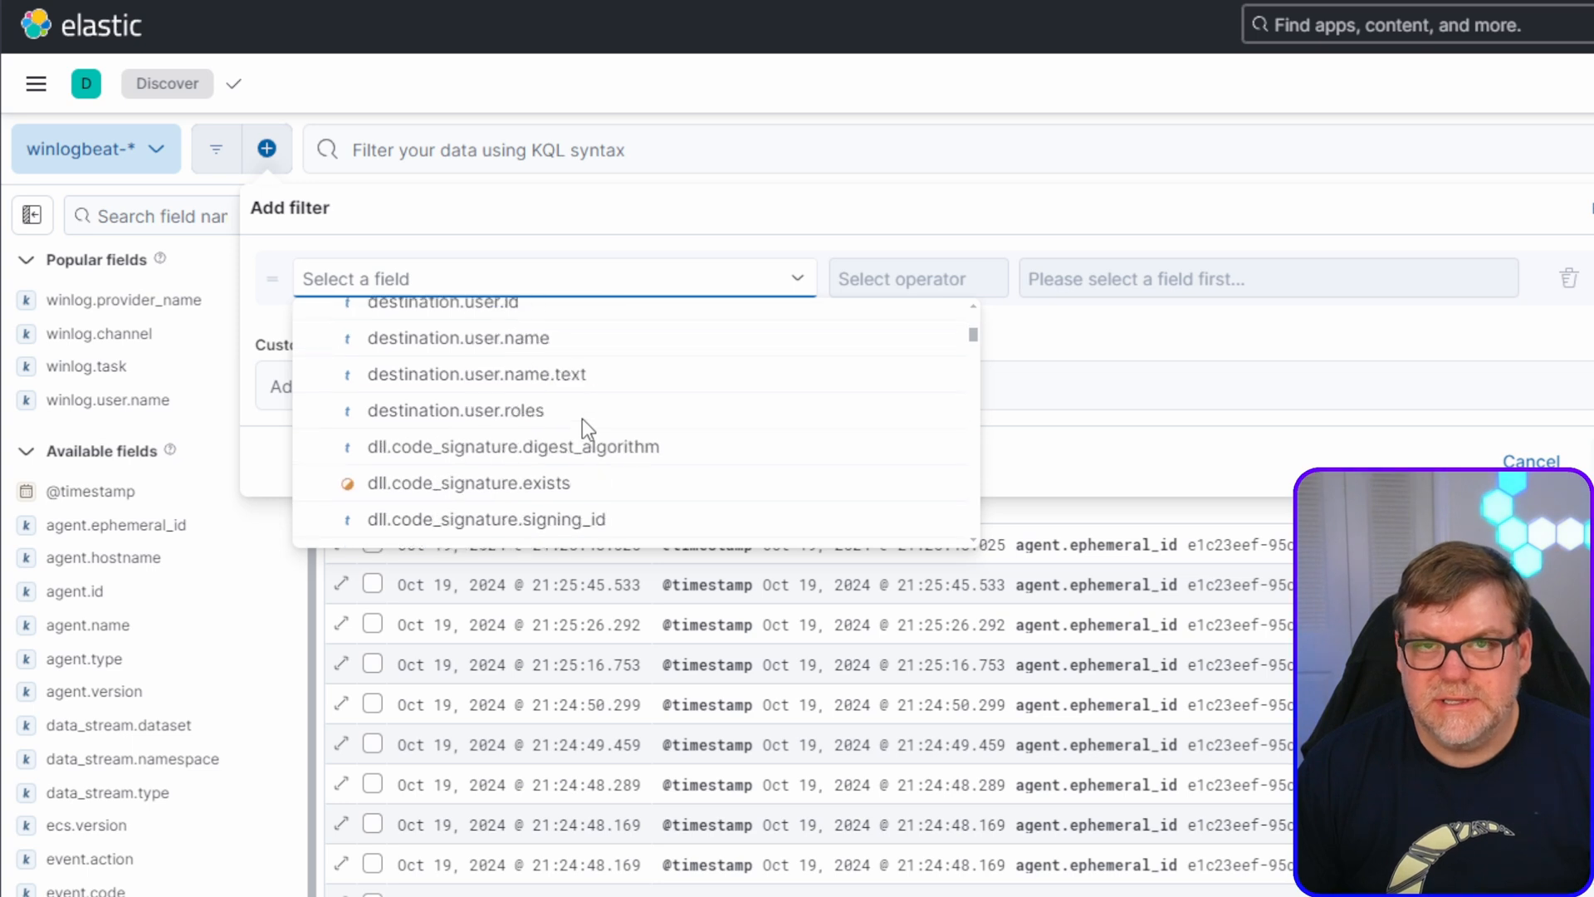
scroll(581, 419, "down", 15)
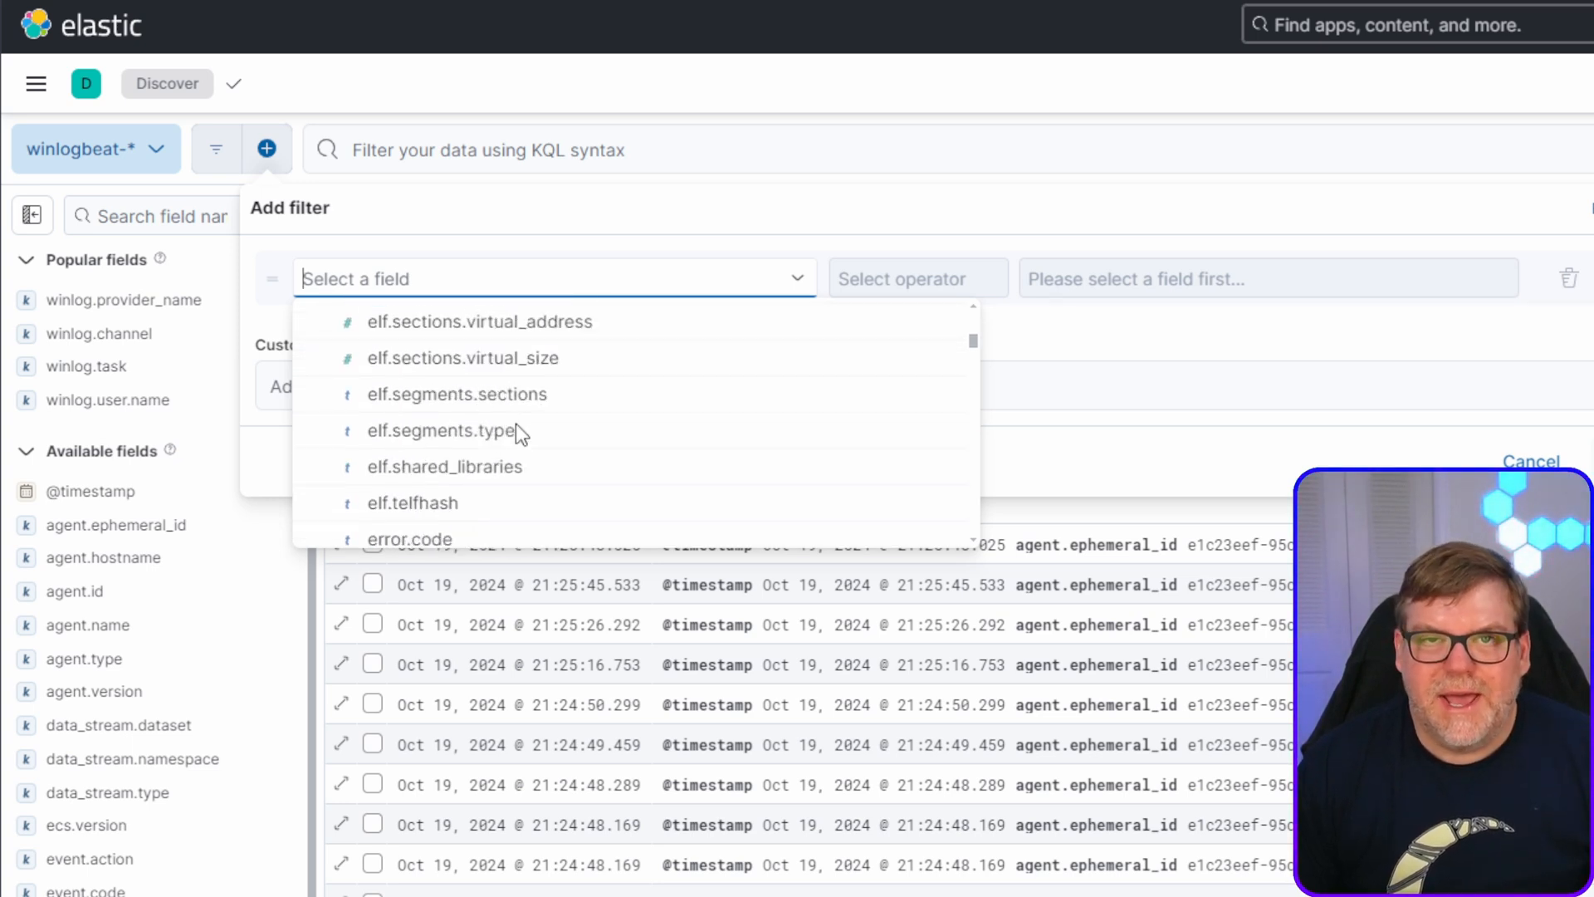
scroll(565, 457, "down", 5)
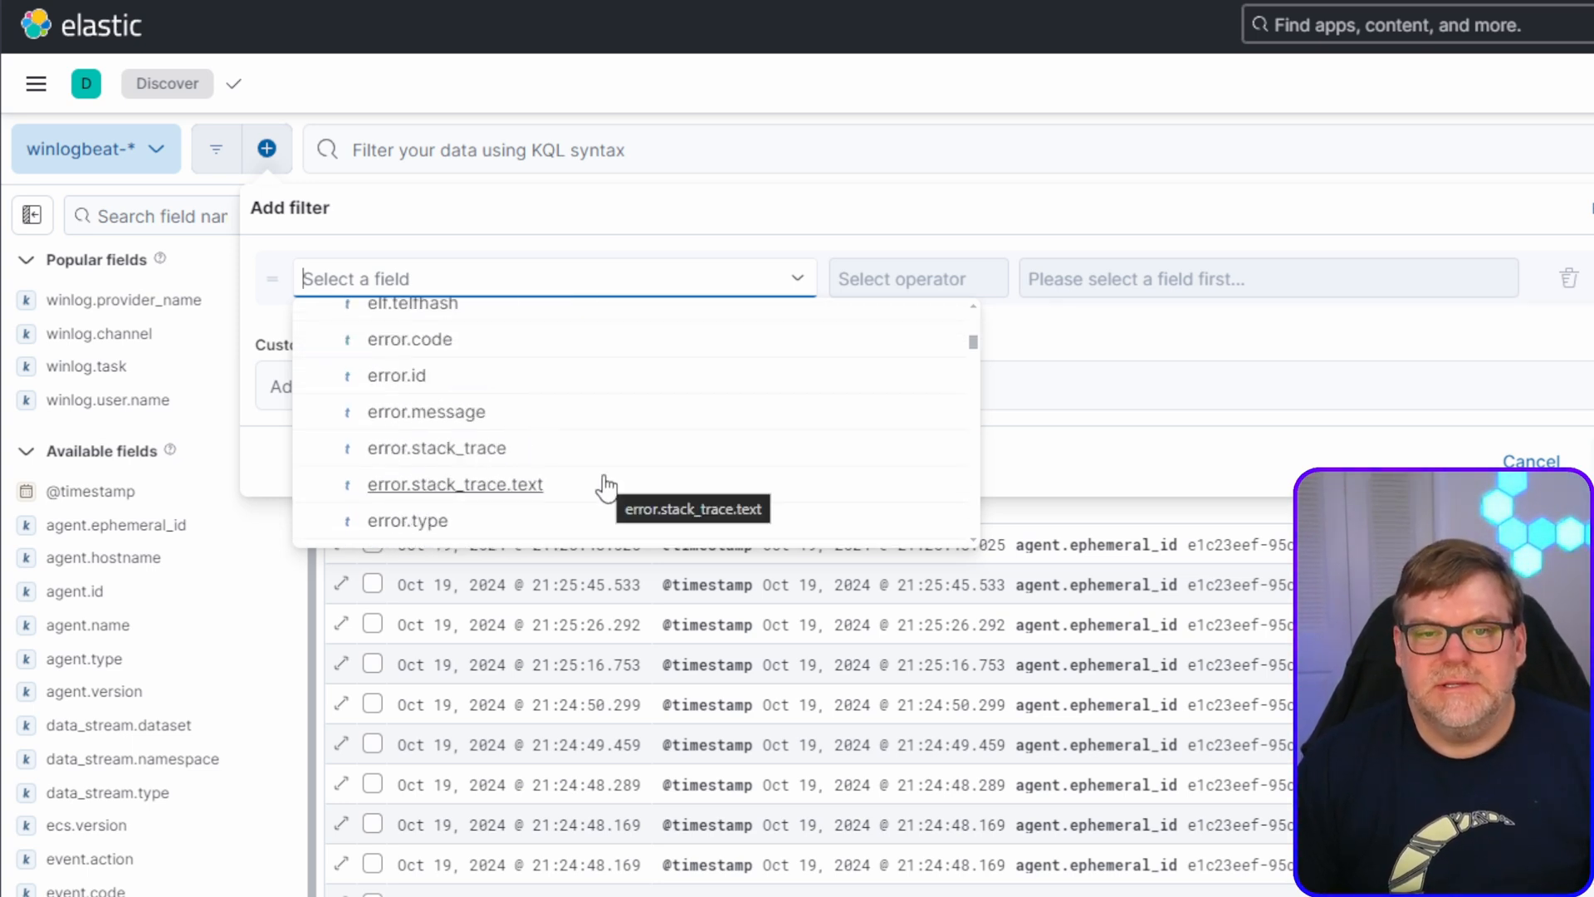
left_click_drag(980, 347, 914, 440)
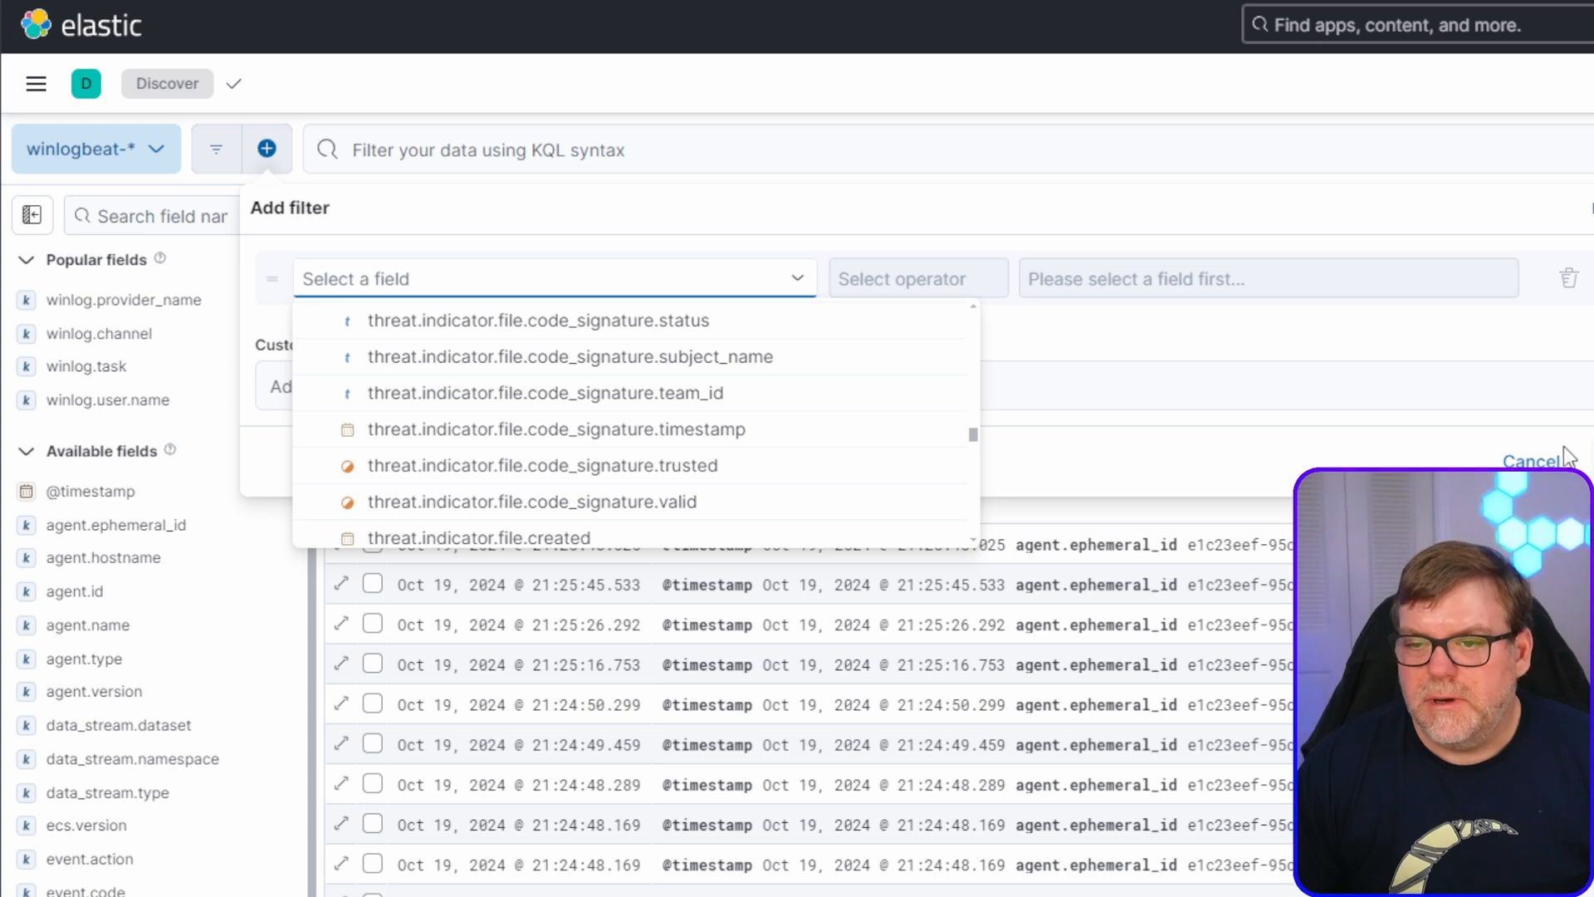
key("Escape")
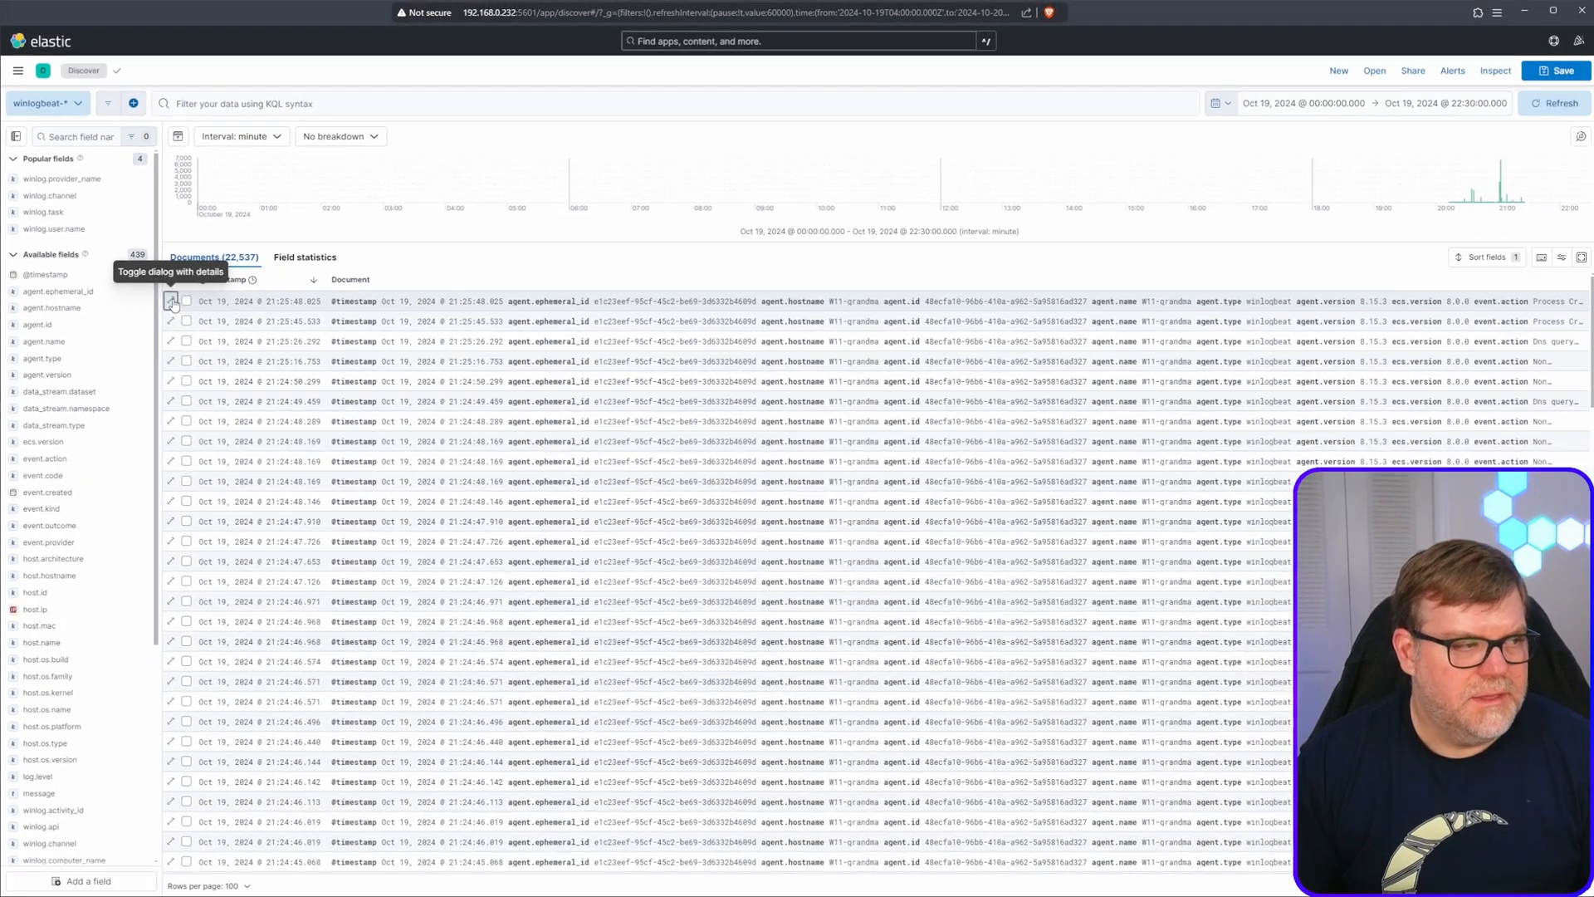
Step: Open the details of the newest log document and examine its field values, including the message and winlog event data
left_click(171, 302)
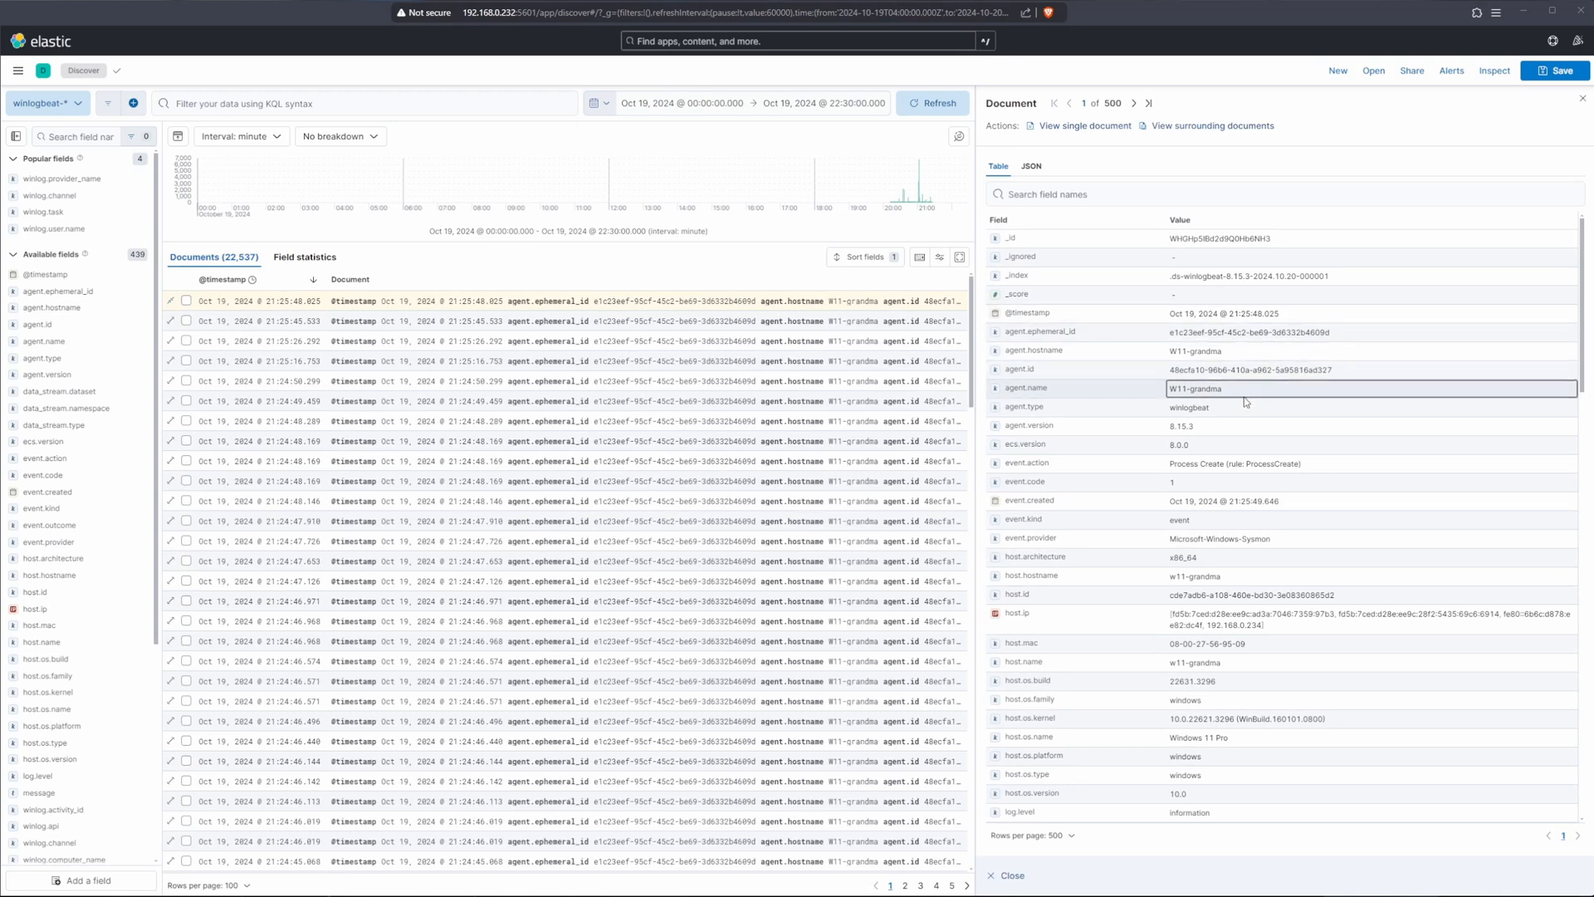
scroll(1222, 530, "down", 3)
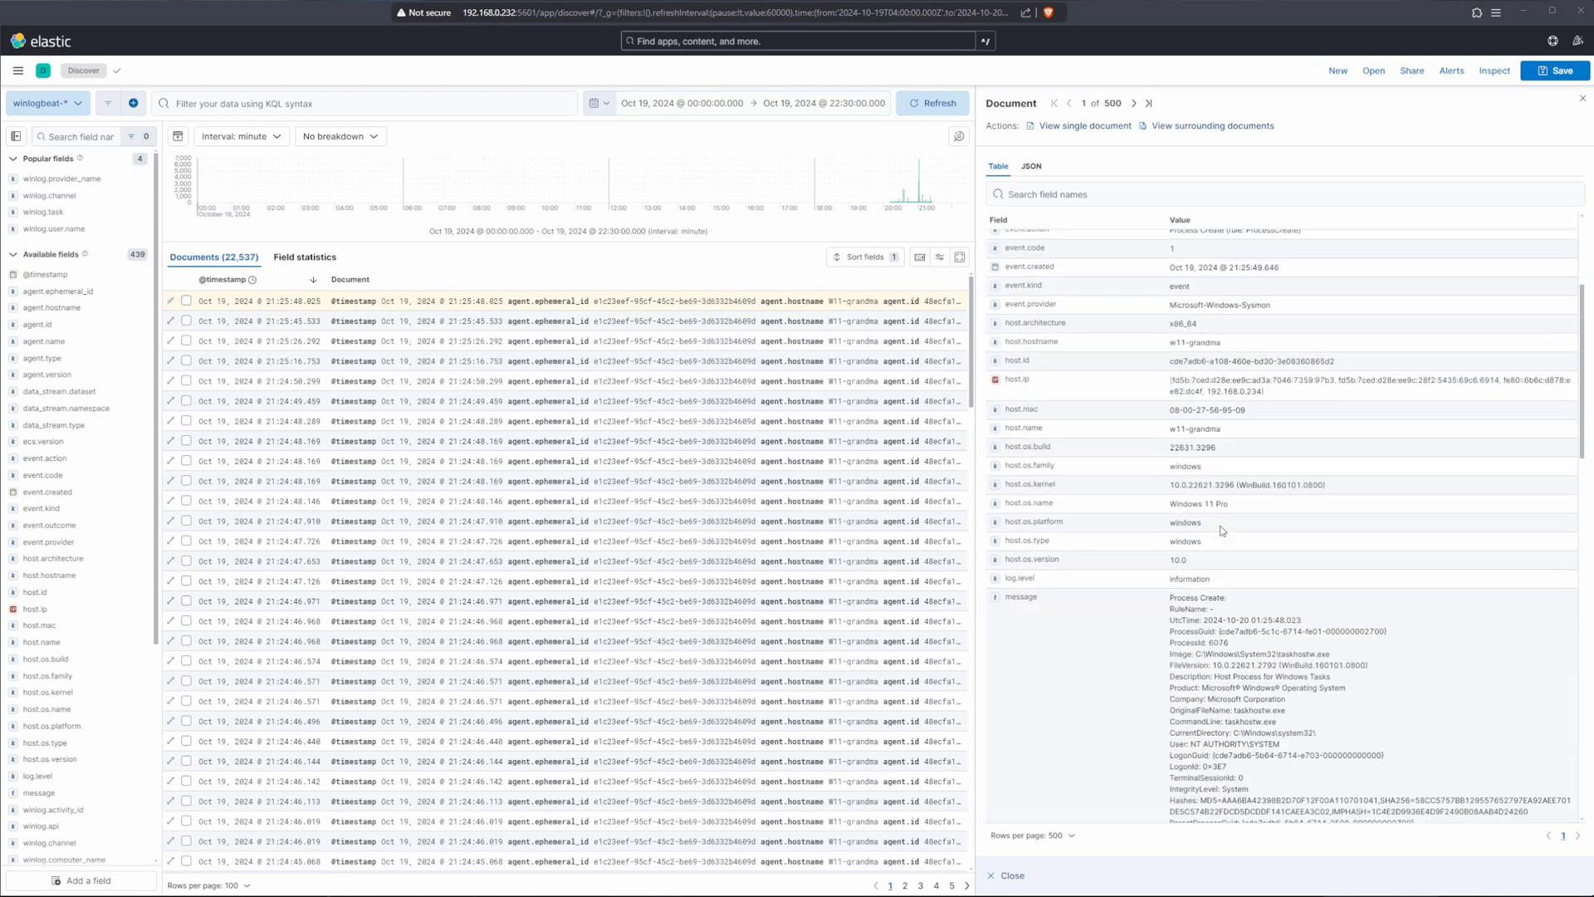
scroll(1221, 530, "down", 5)
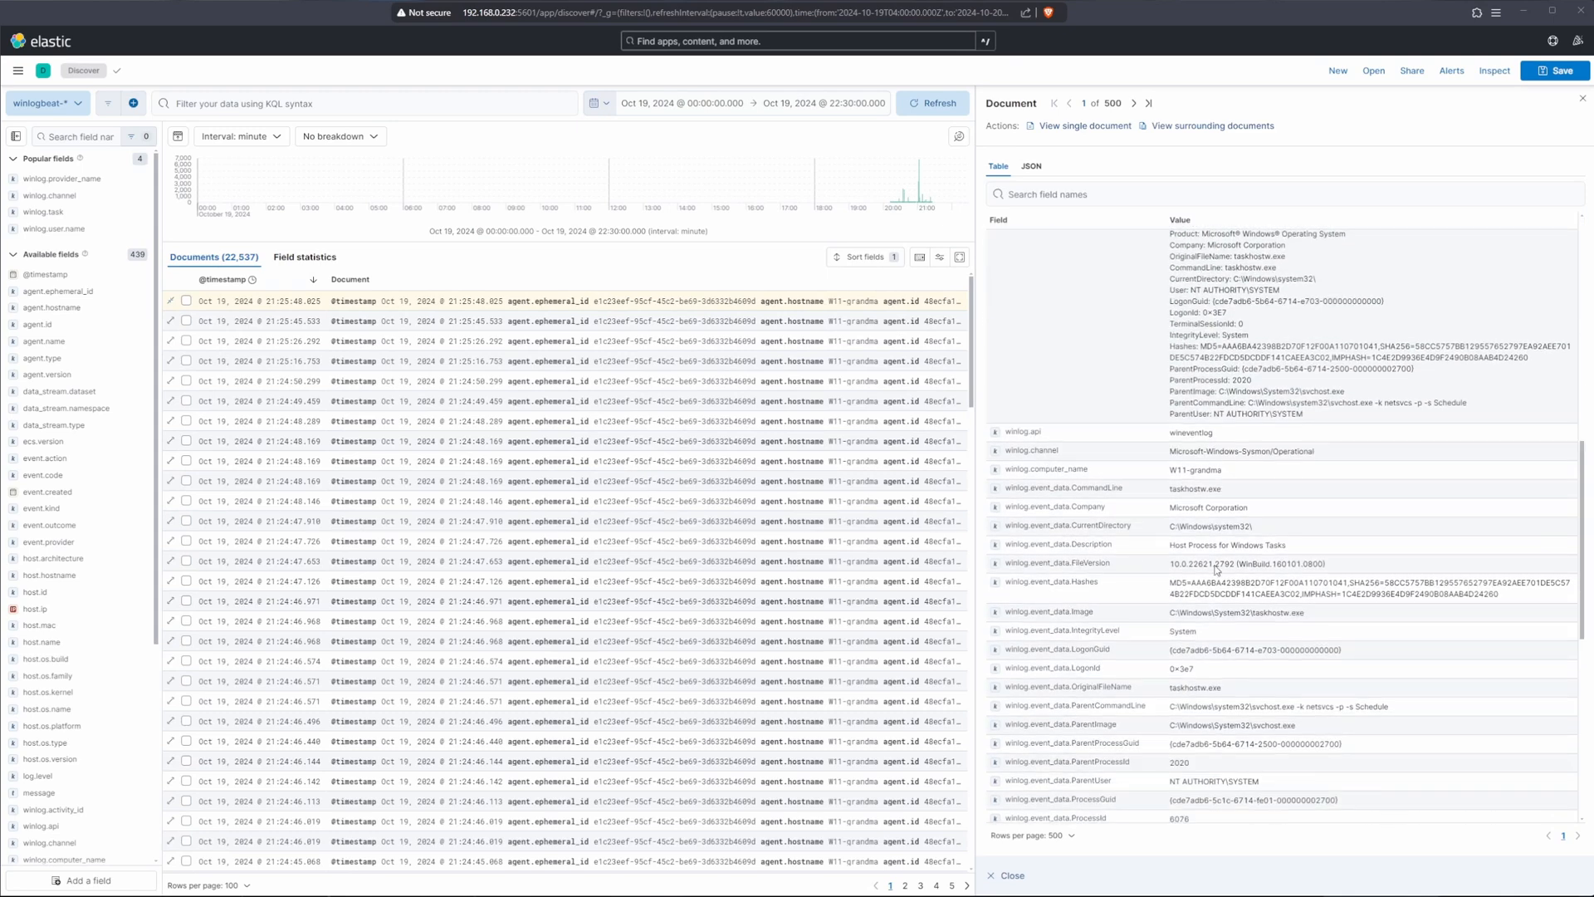
scroll(1196, 572, "down", 4)
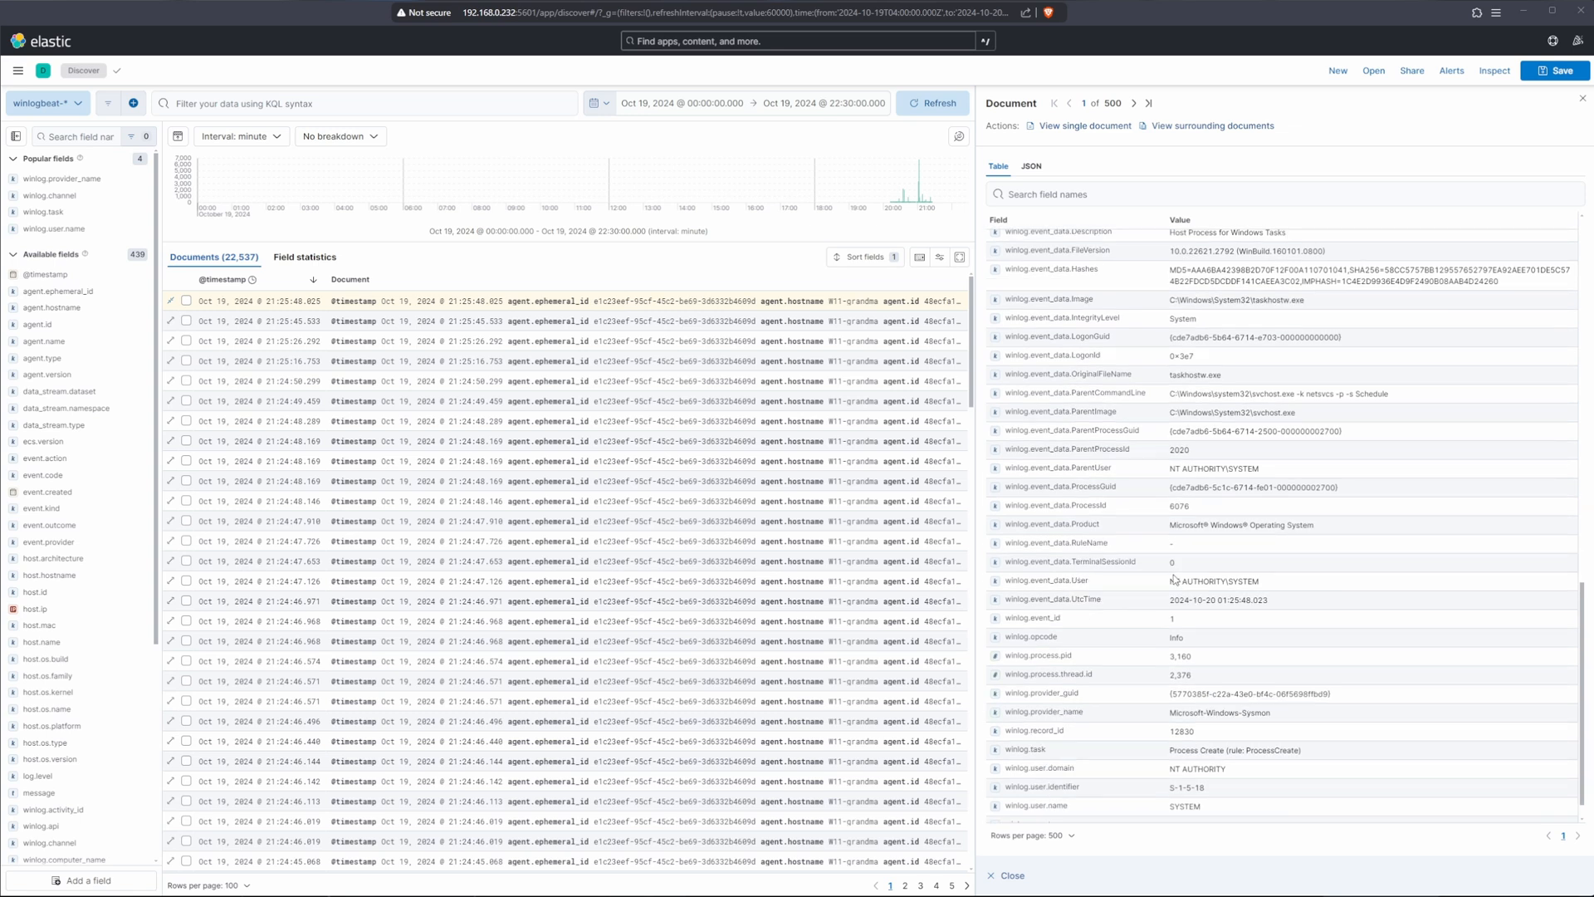
scroll(1174, 579, "down", 1)
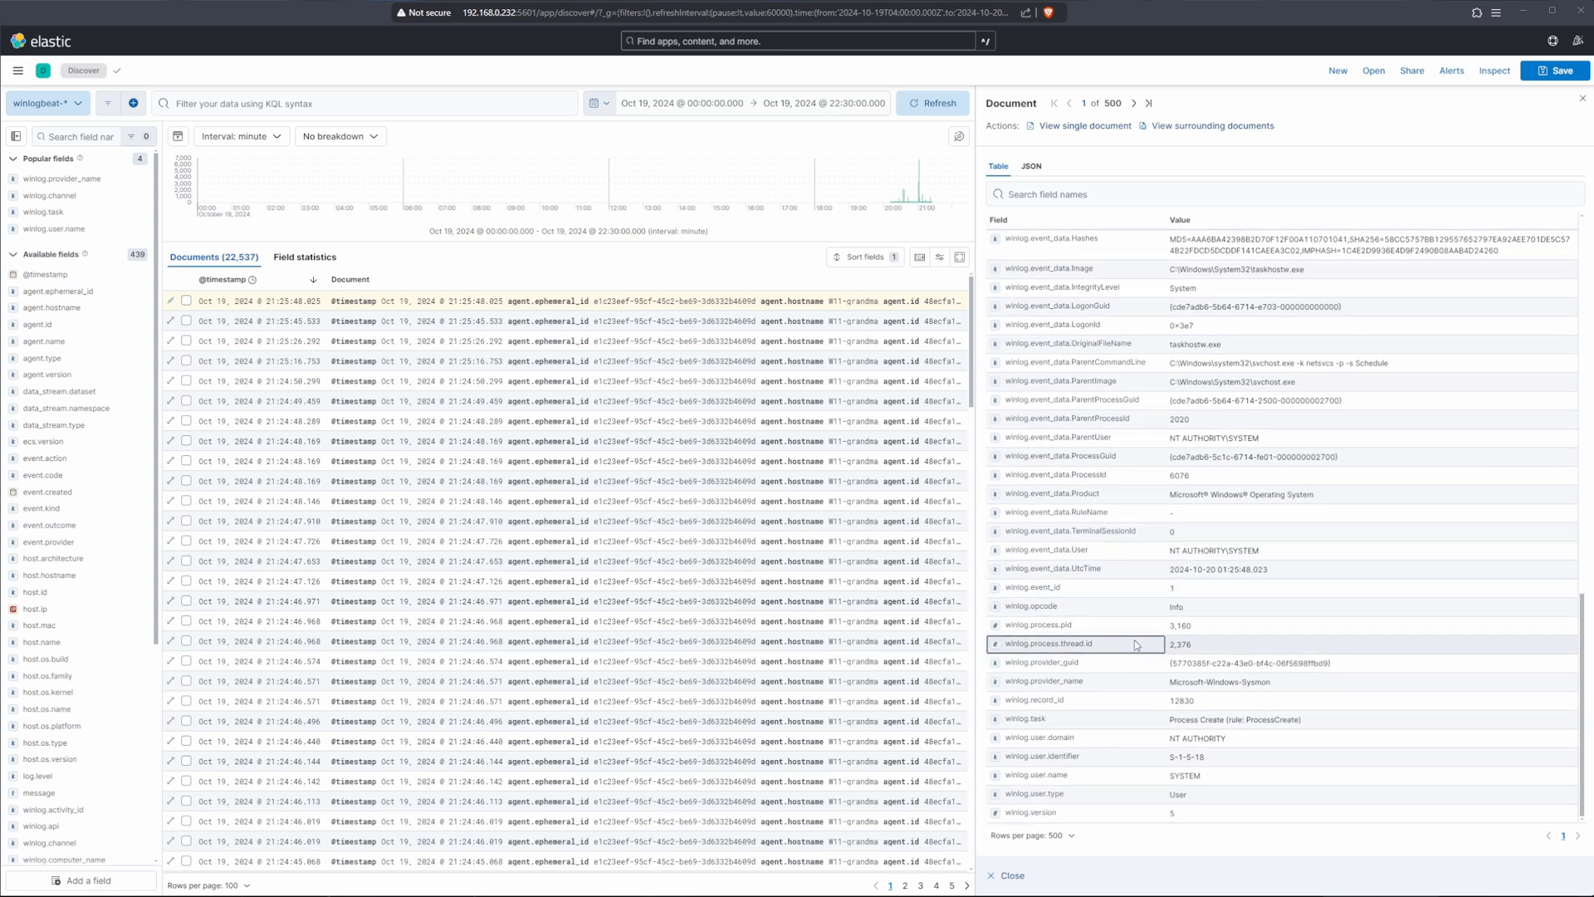
mouse_move(1136, 645)
scroll(1134, 652, "up", 2)
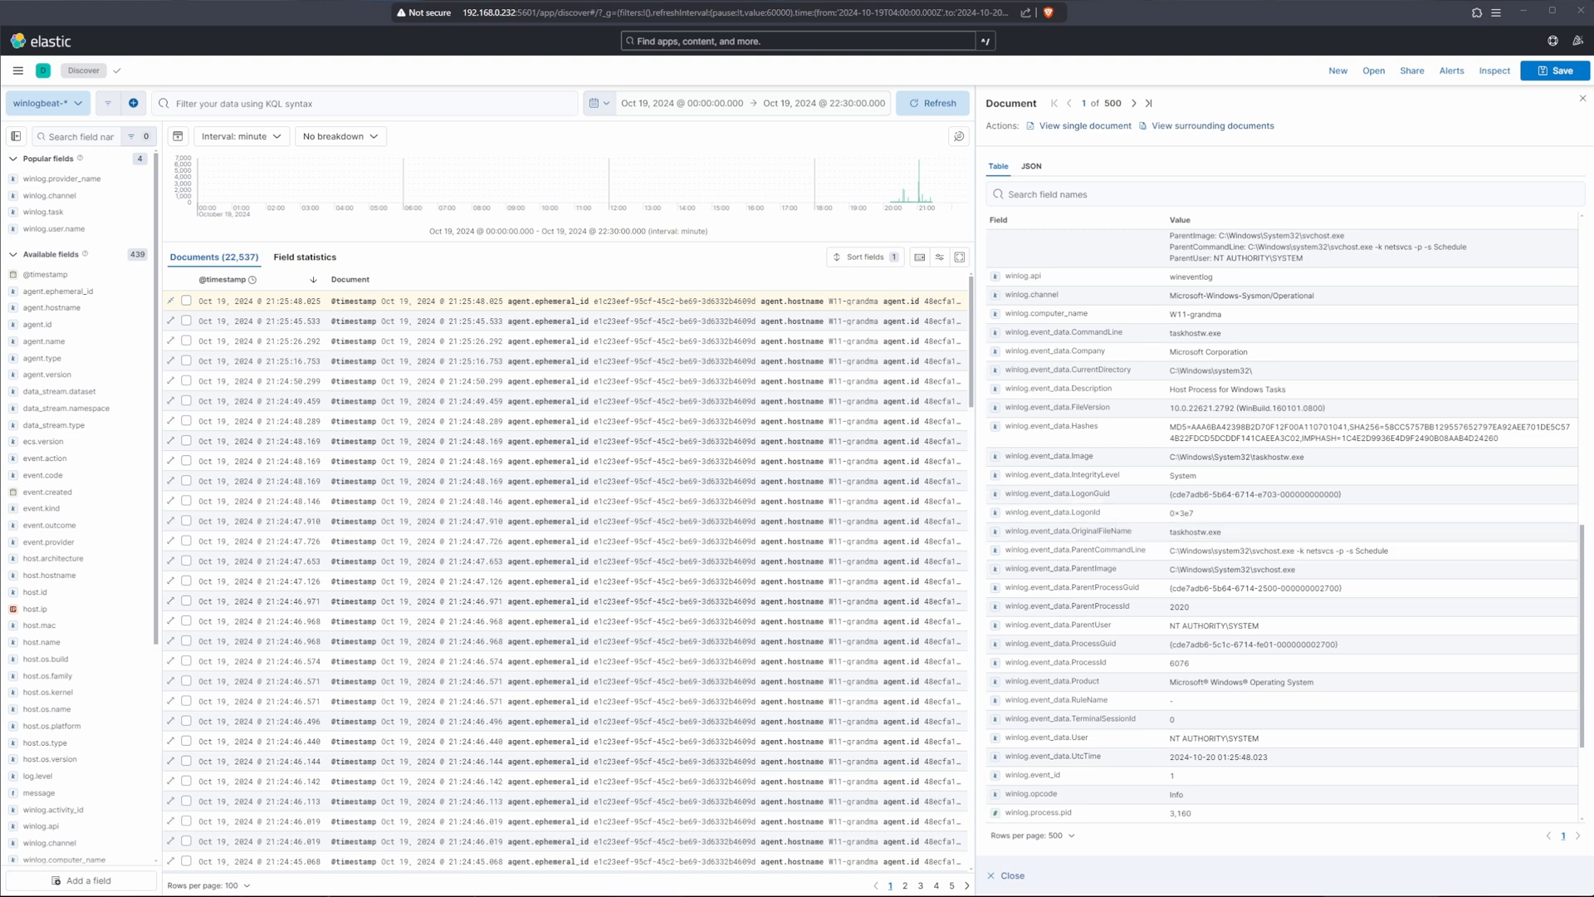
Step: Filter the logs for winlog.computer_name W11-grandma using that field's value in the opened document's details
left_click(1196, 520)
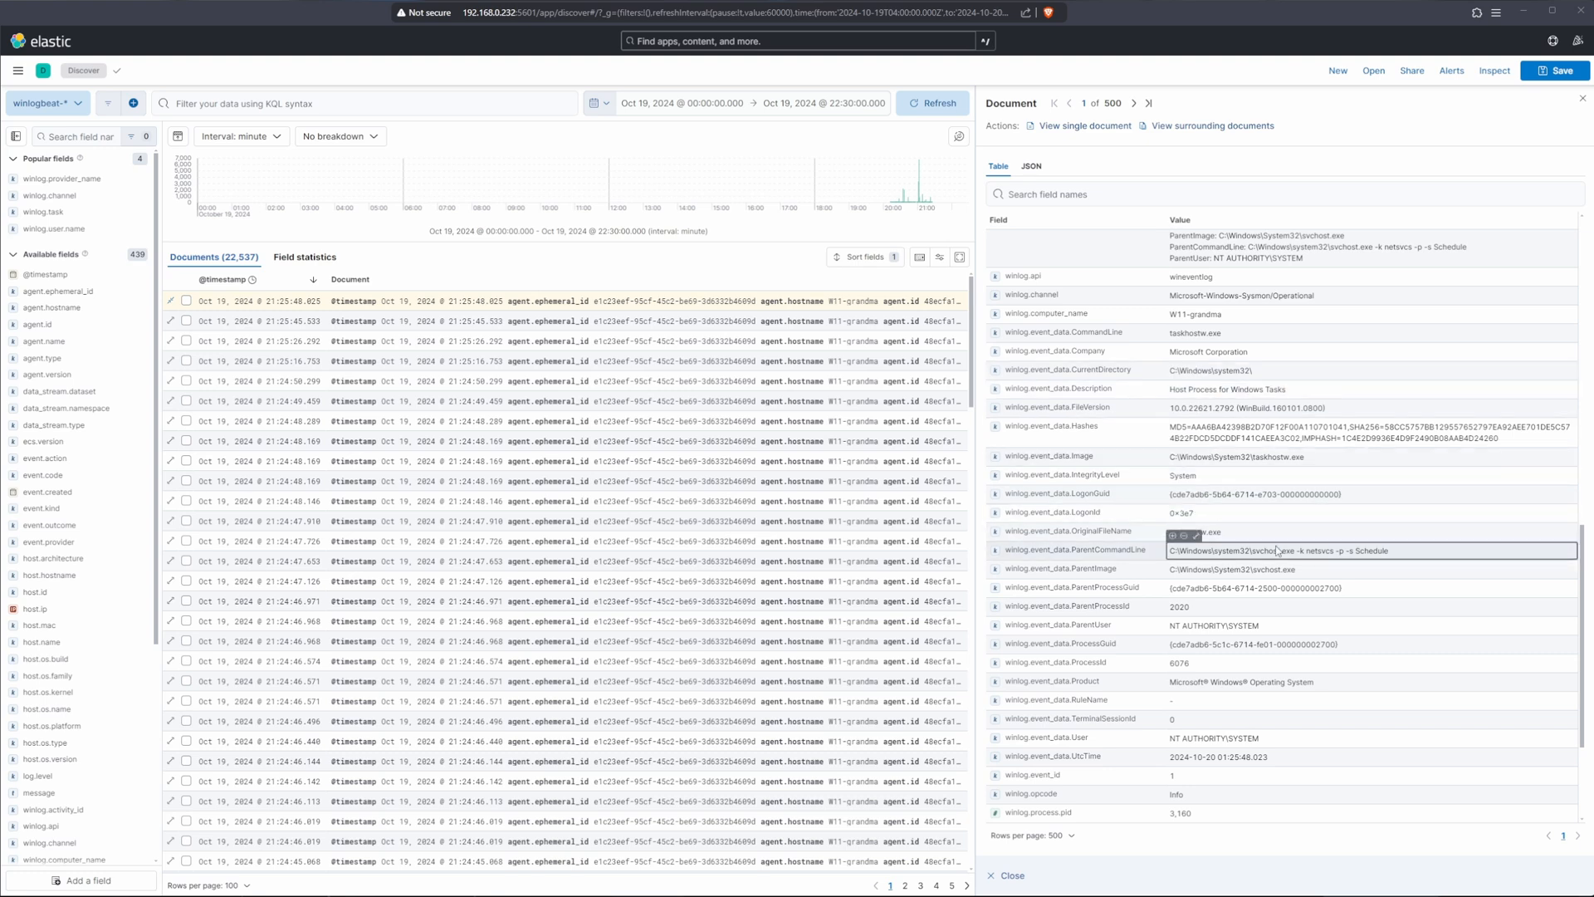
scroll(1205, 582, "up", 3)
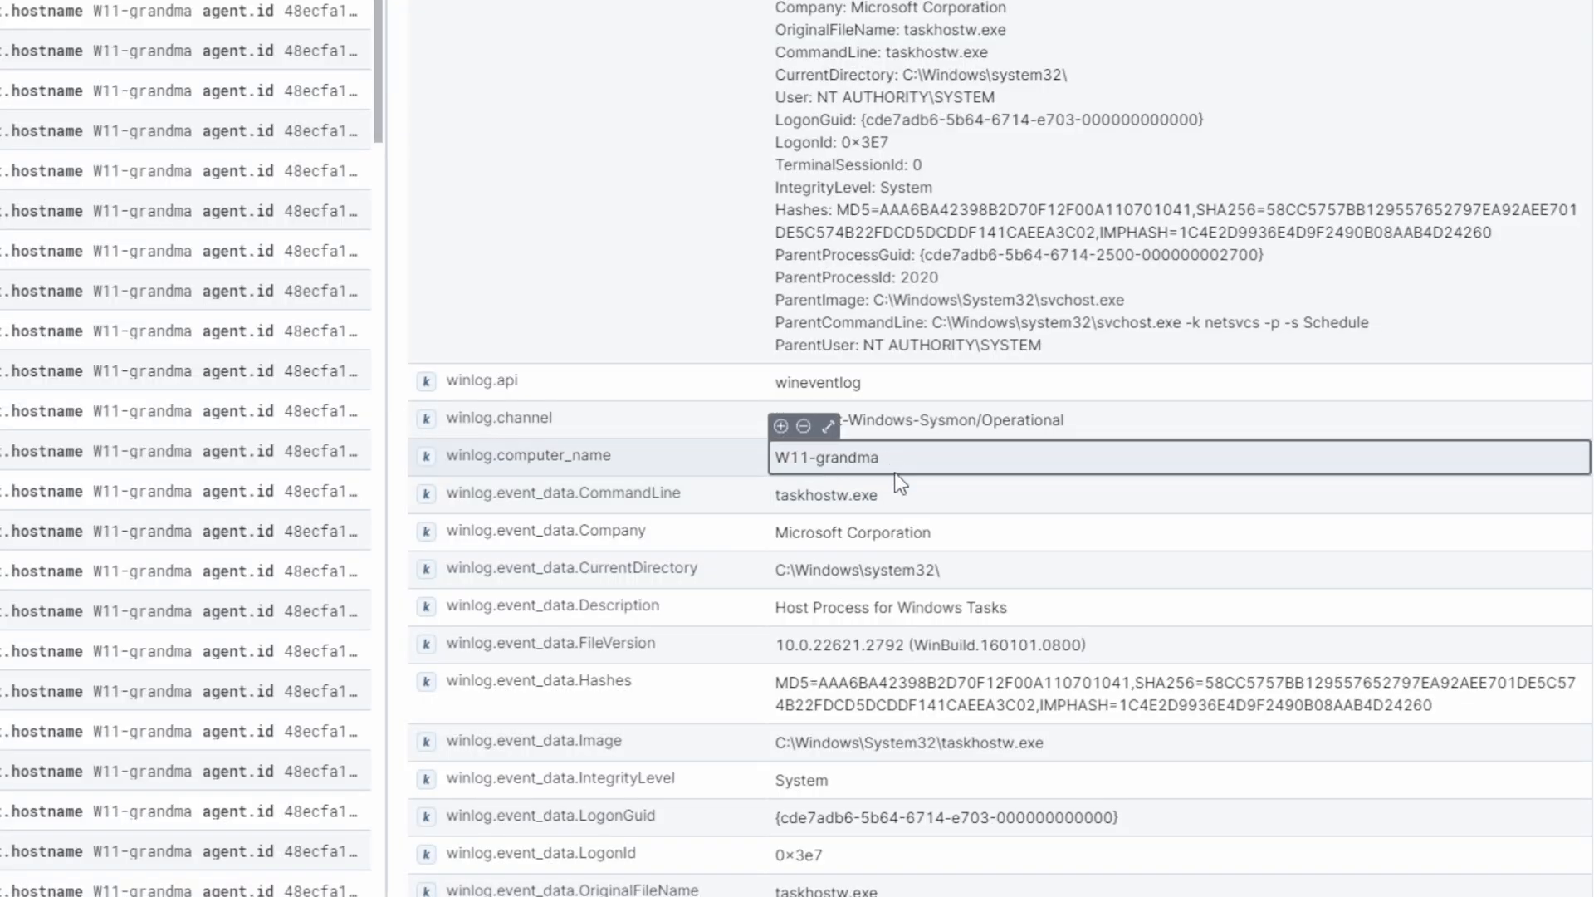
left_click(780, 426)
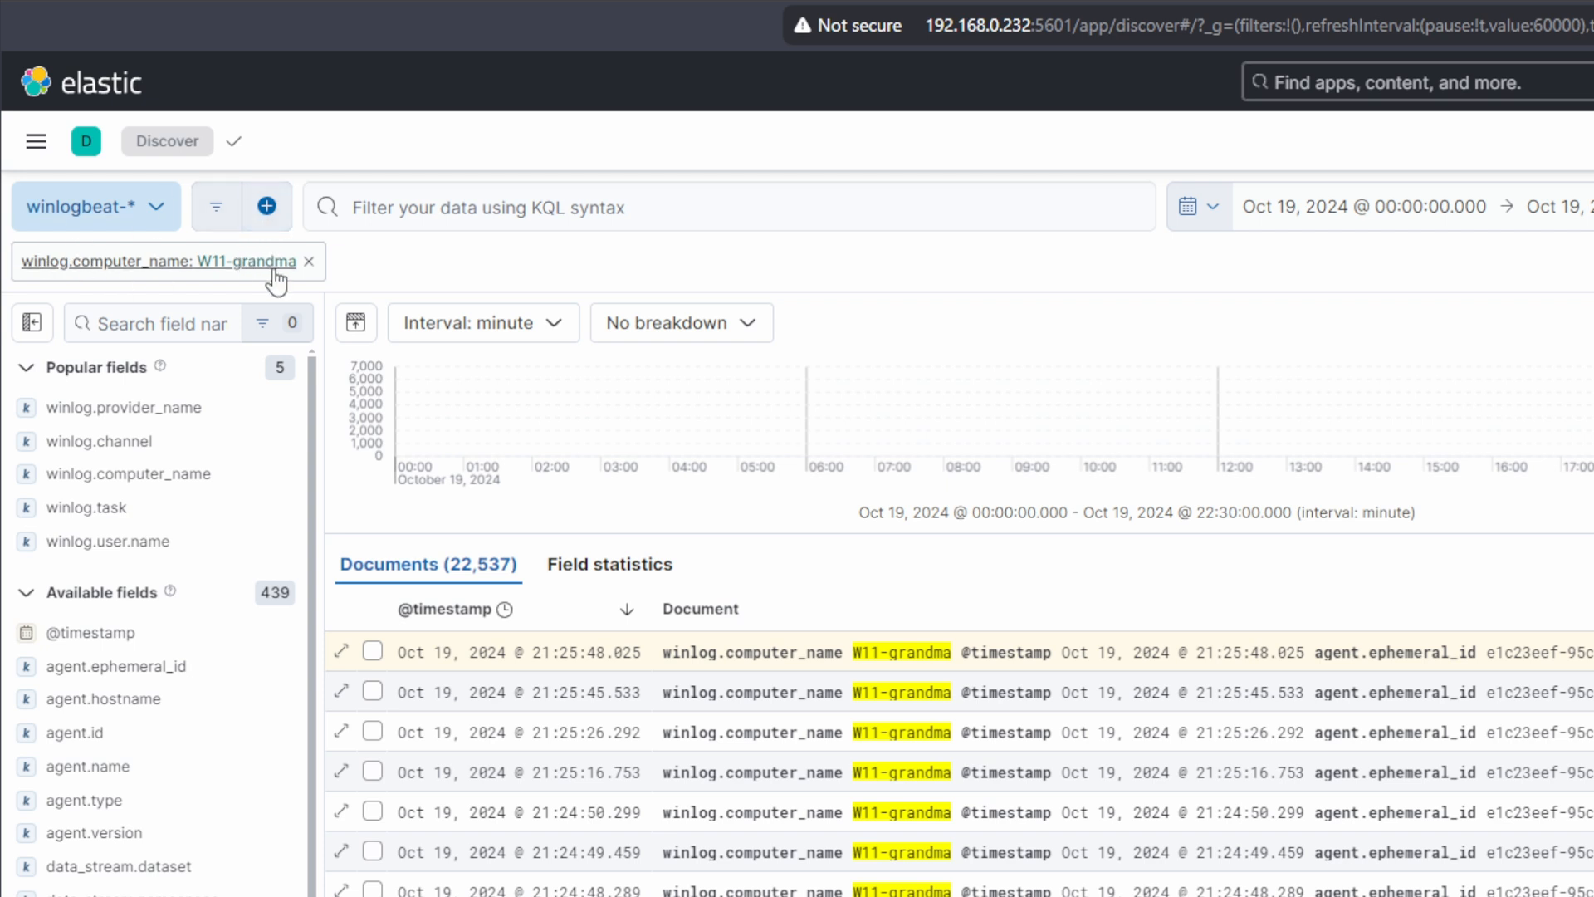
Step: Invert the W11-grandma computer name filter to exclude its results, and switch it back to including them
left_click(196, 265)
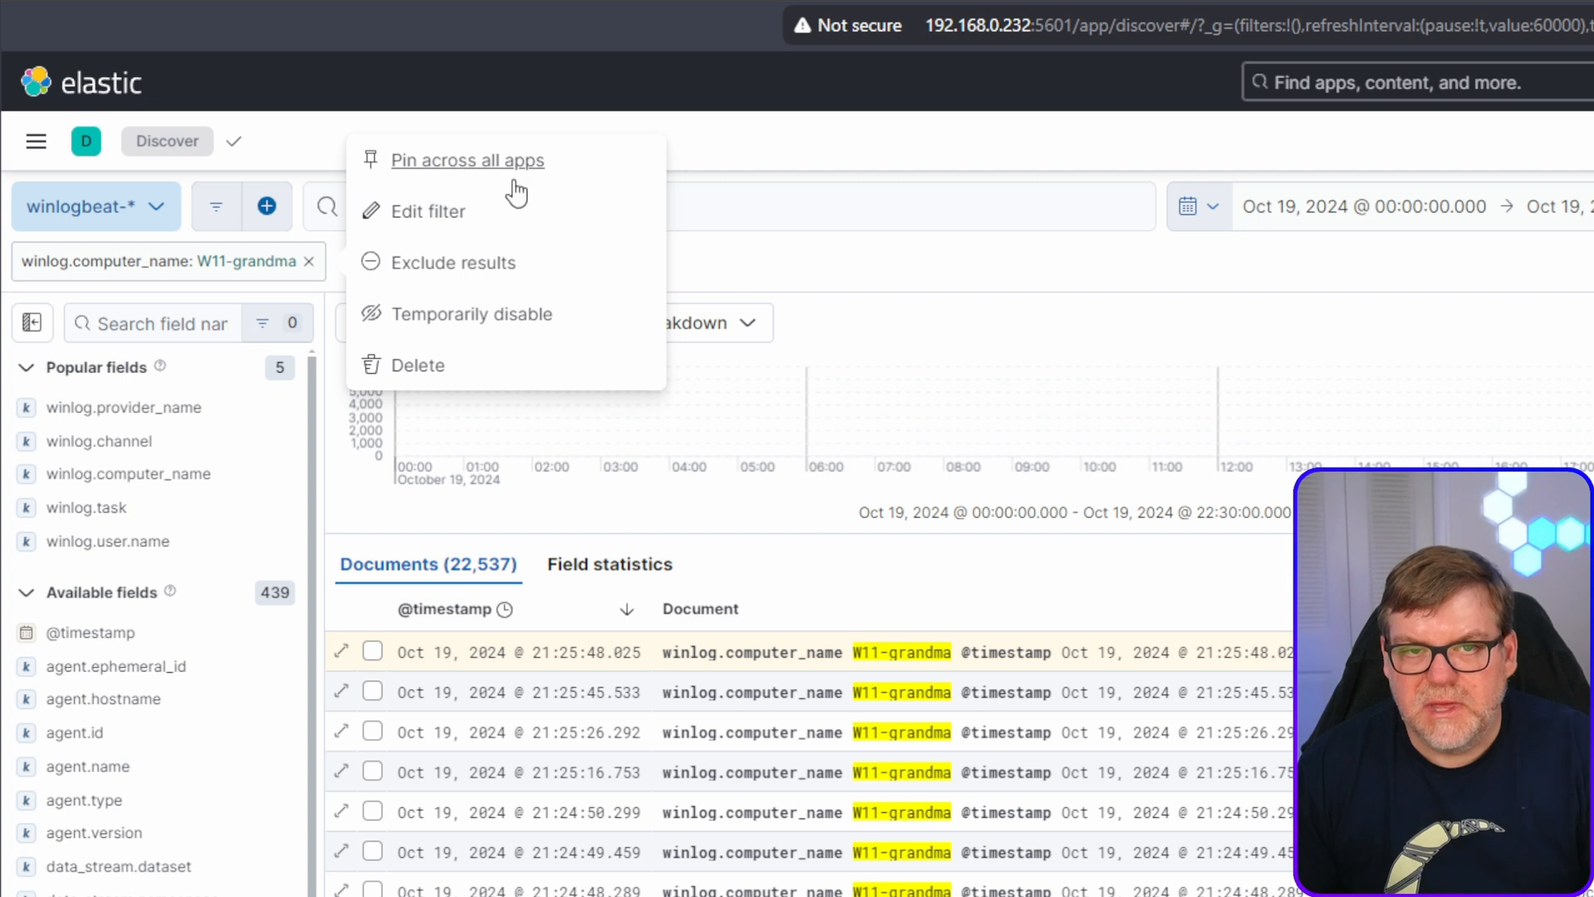
left_click(468, 262)
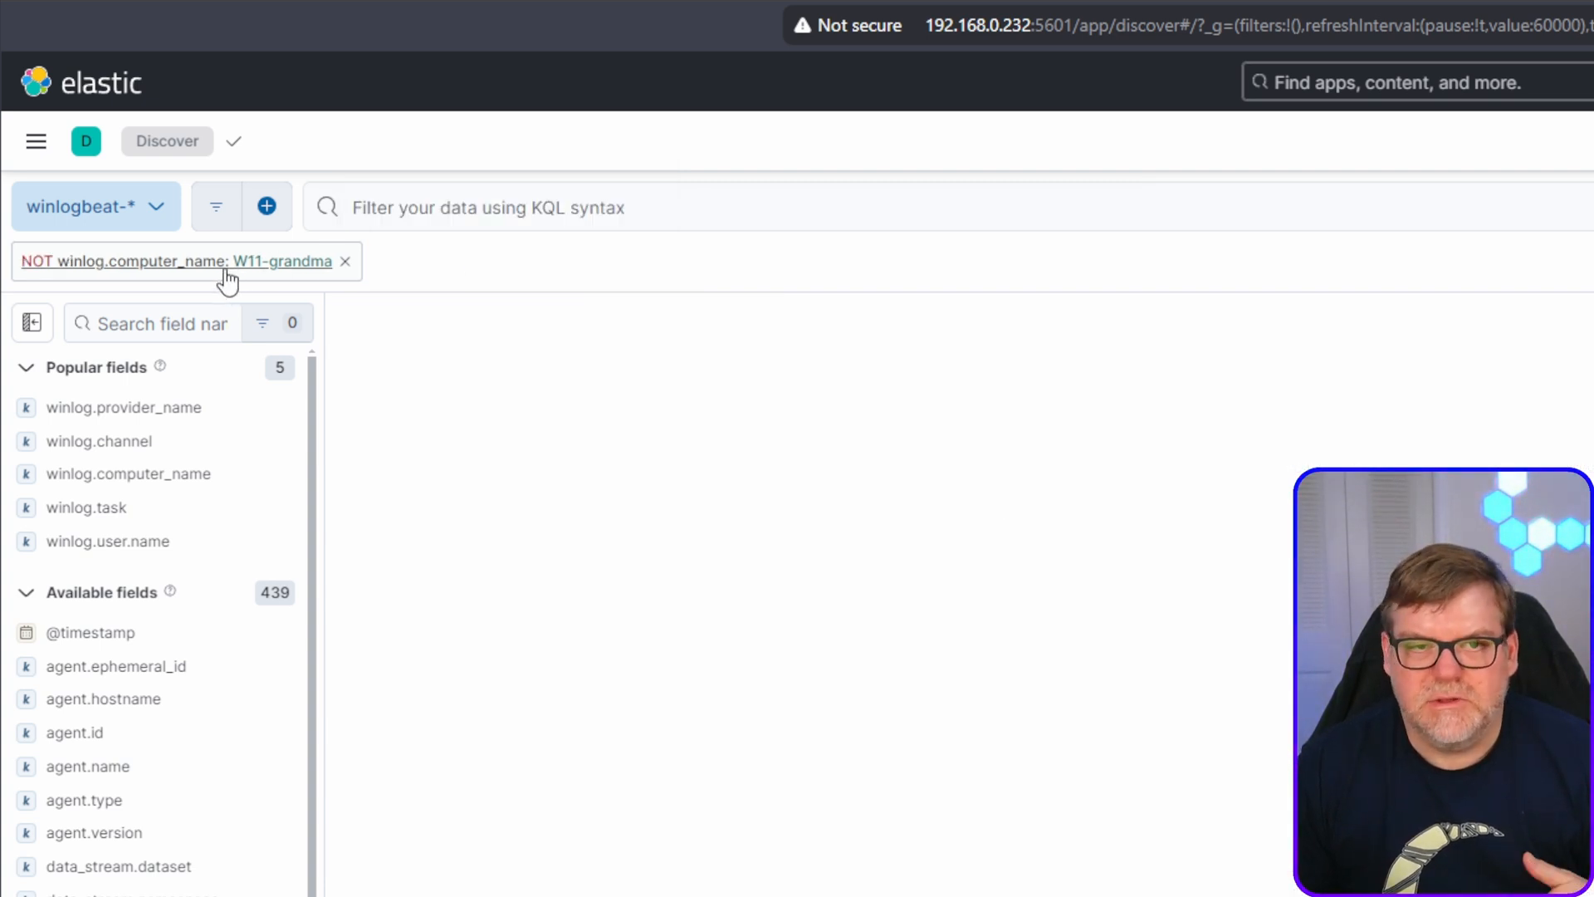
left_click(225, 270)
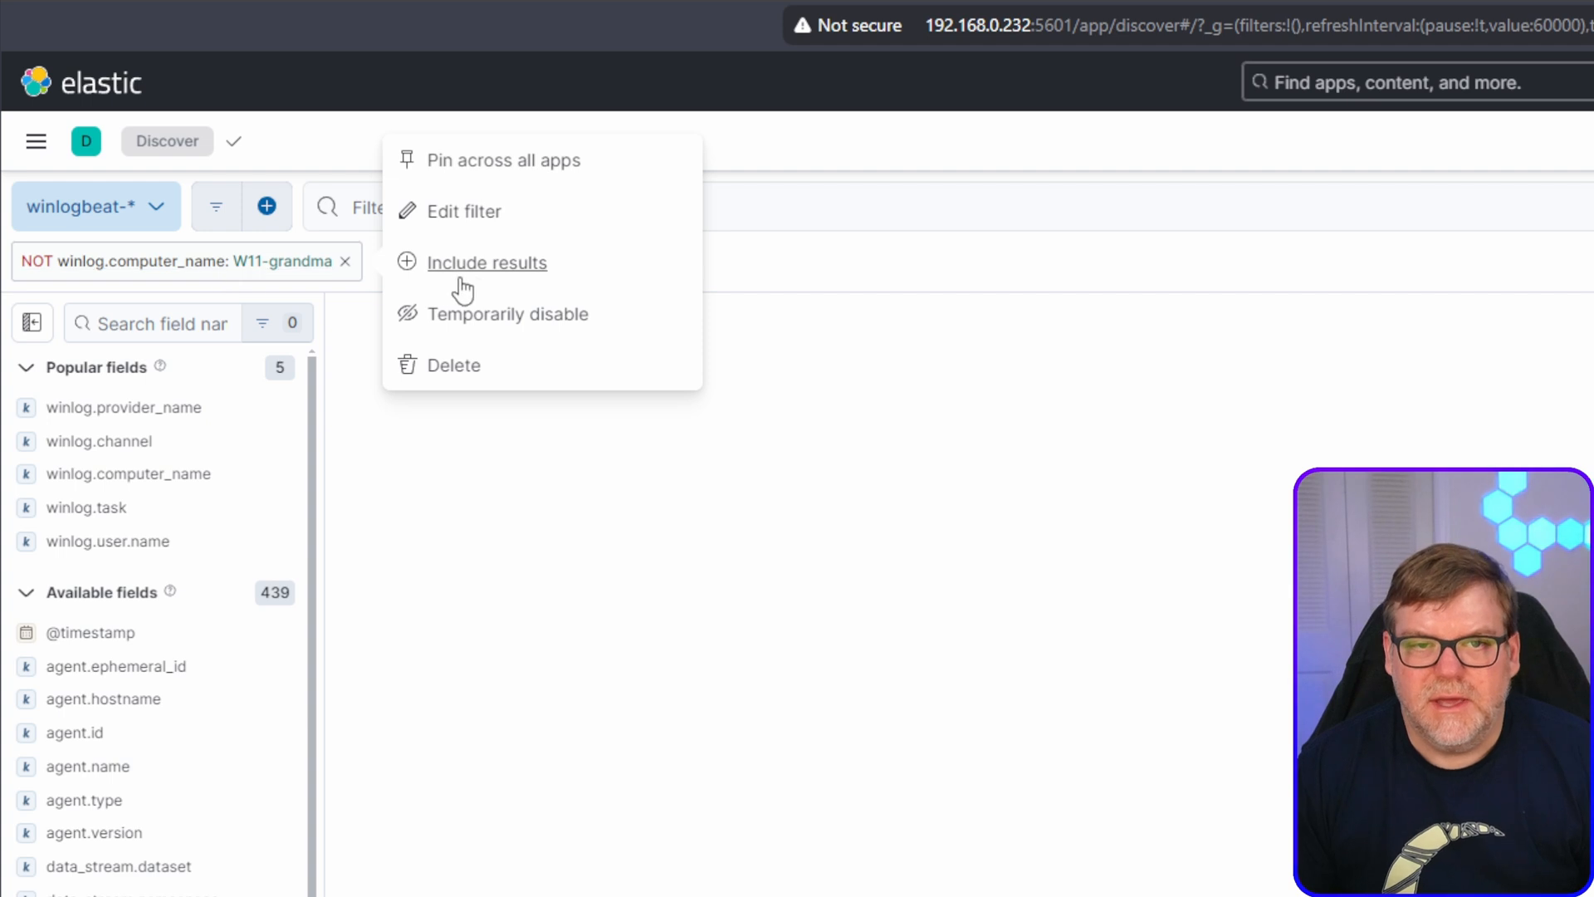
left_click(420, 262)
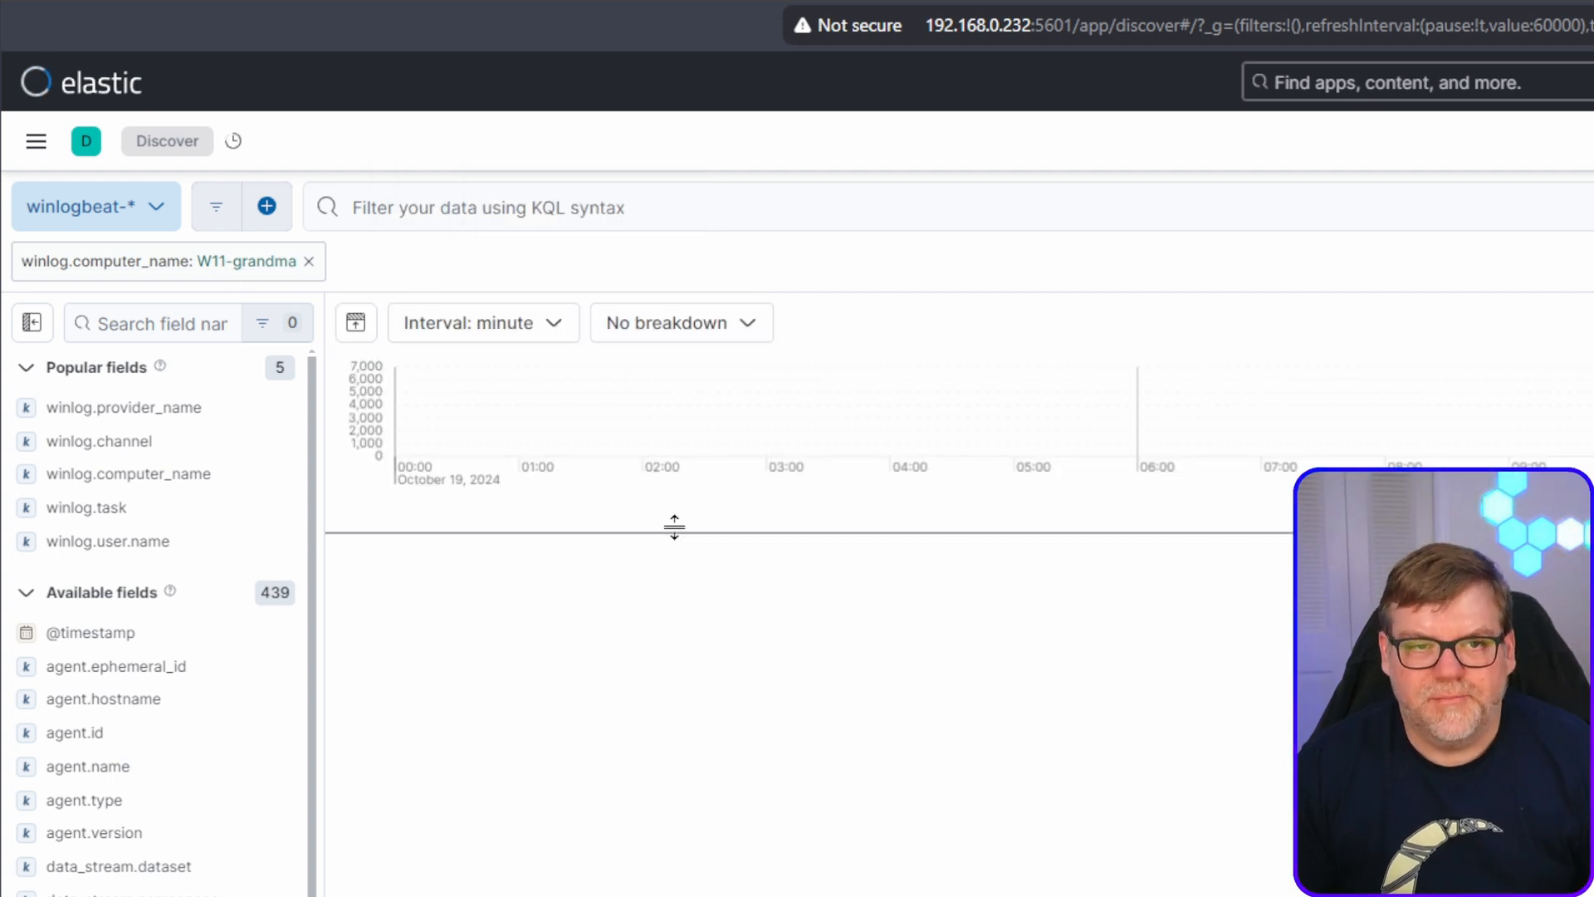
Step: Temporarily disable the W11-grandma computer name filter and re-enable it
left_click(239, 274)
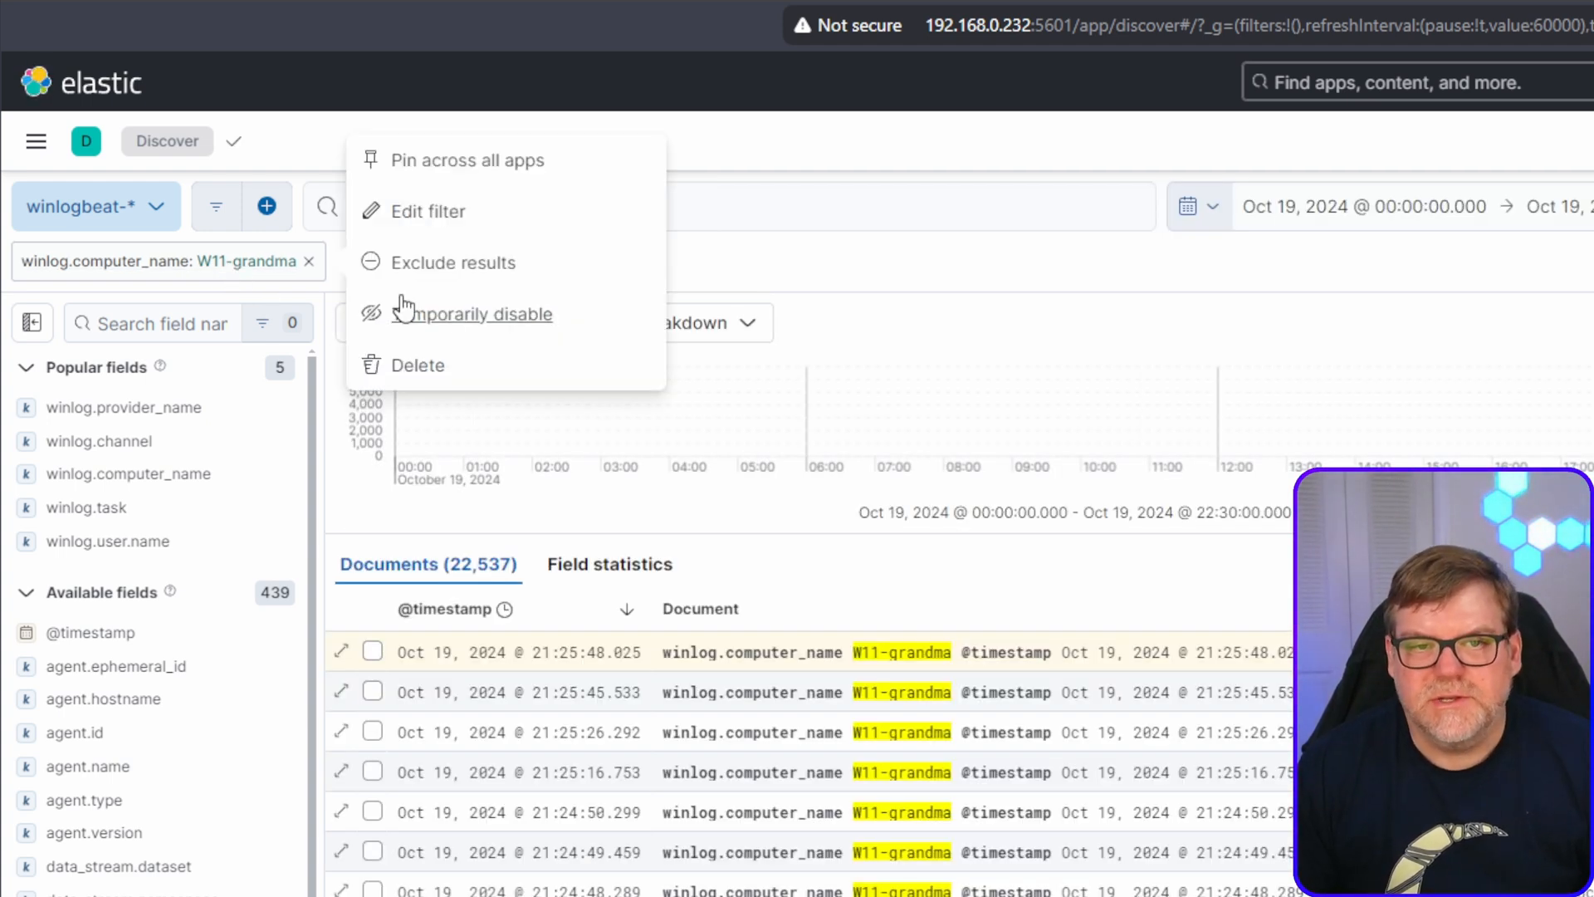
left_click(504, 316)
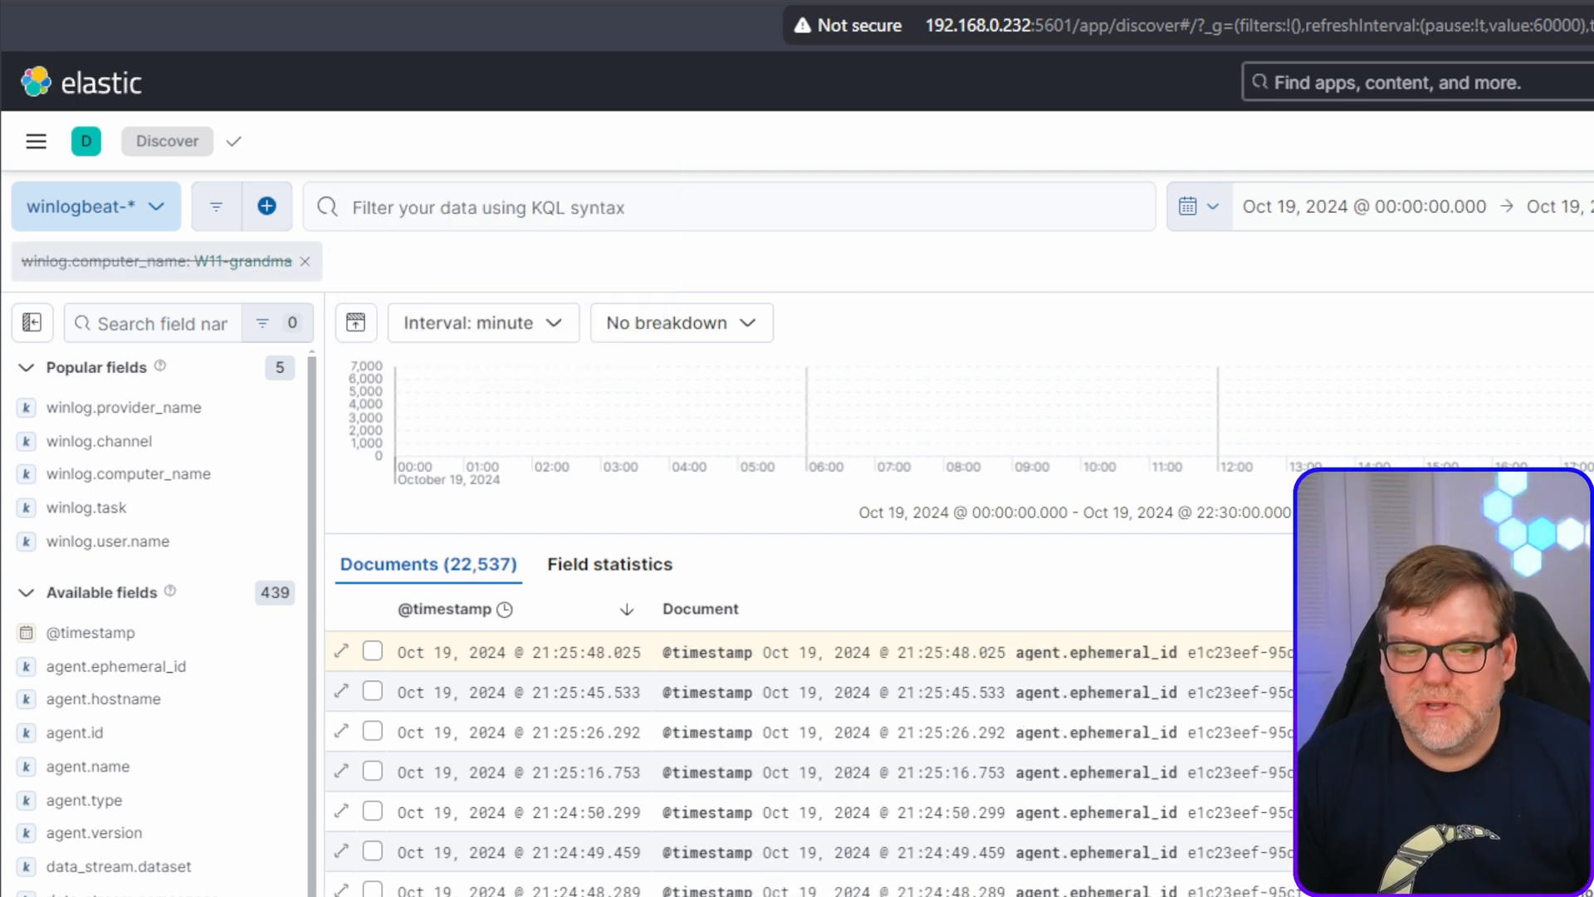
left_click(156, 265)
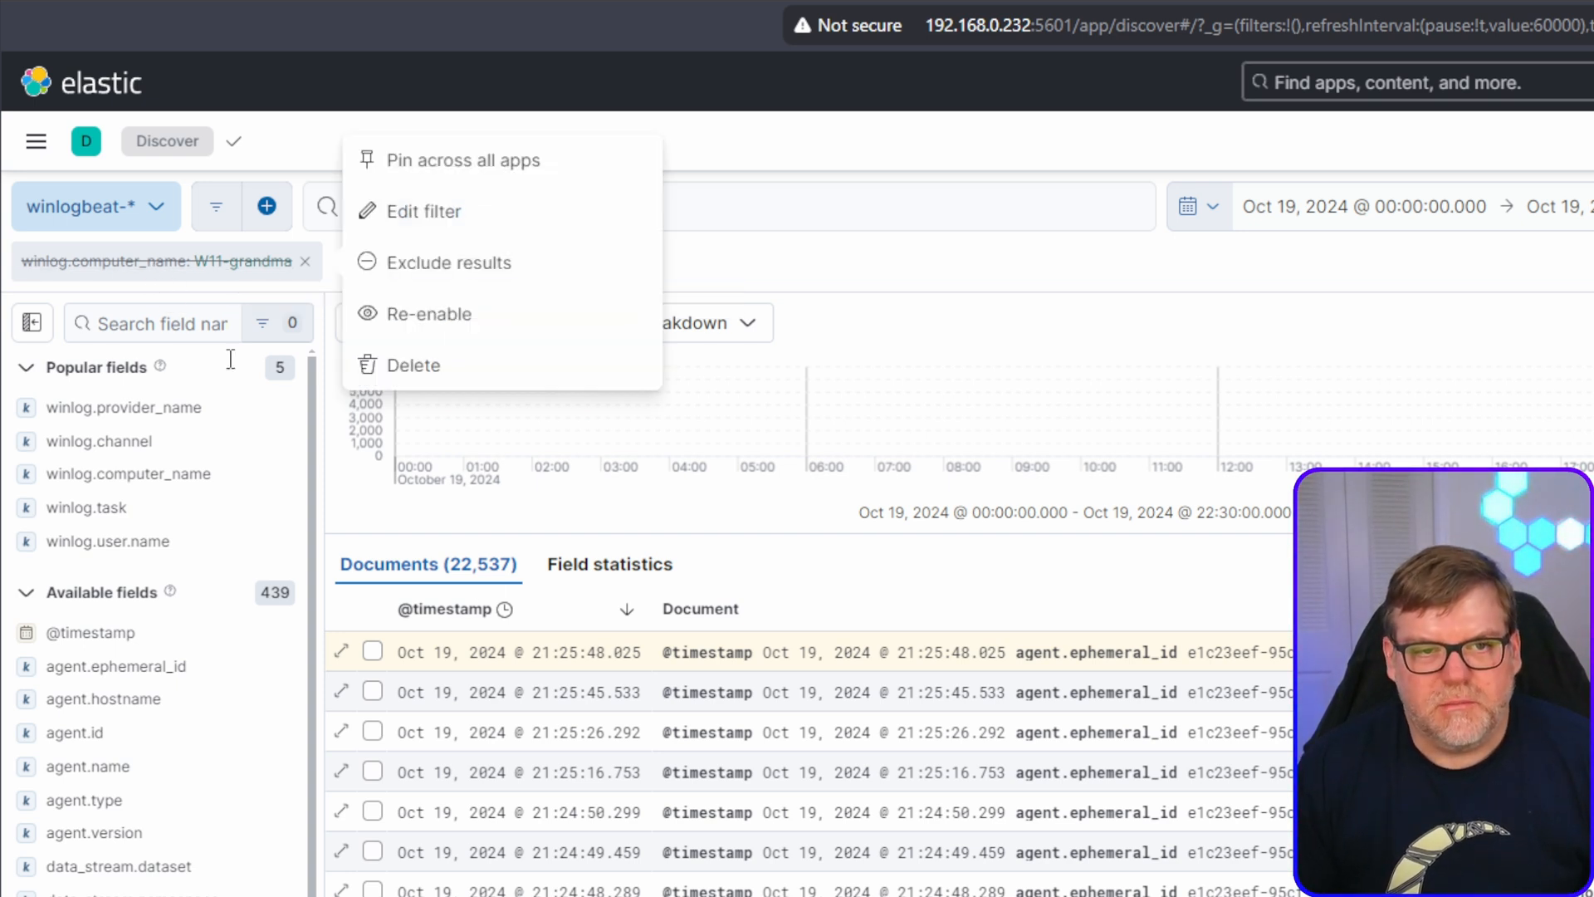
left_click(438, 324)
Step: Open the winlog.computer_name: W11-grandma filter for editing
left_click(191, 264)
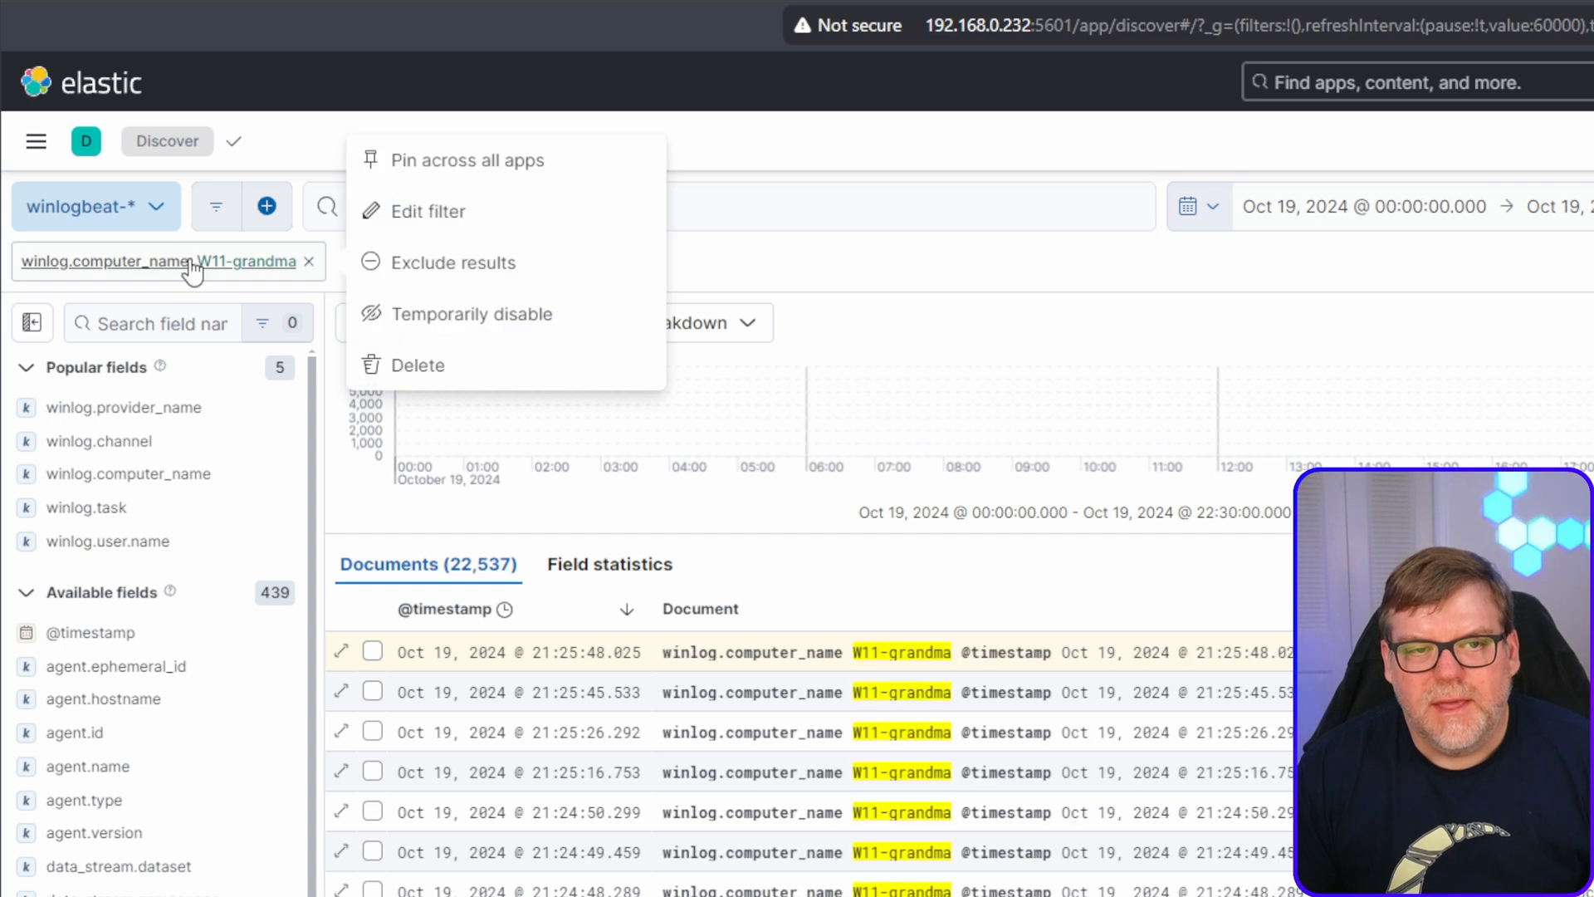
left_click(465, 218)
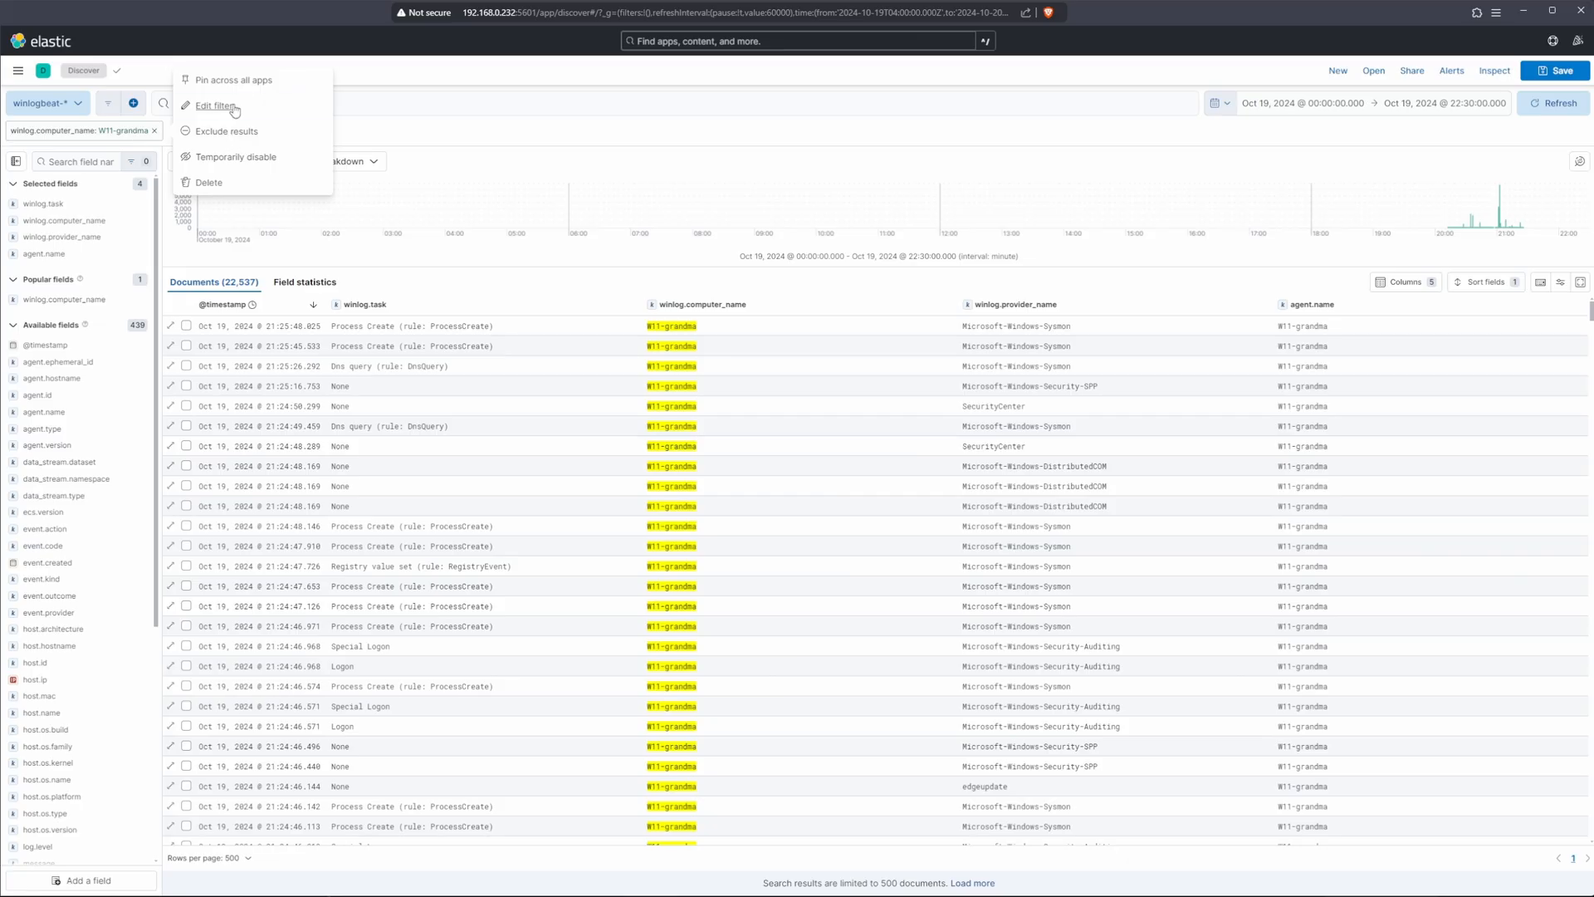
left_click(235, 111)
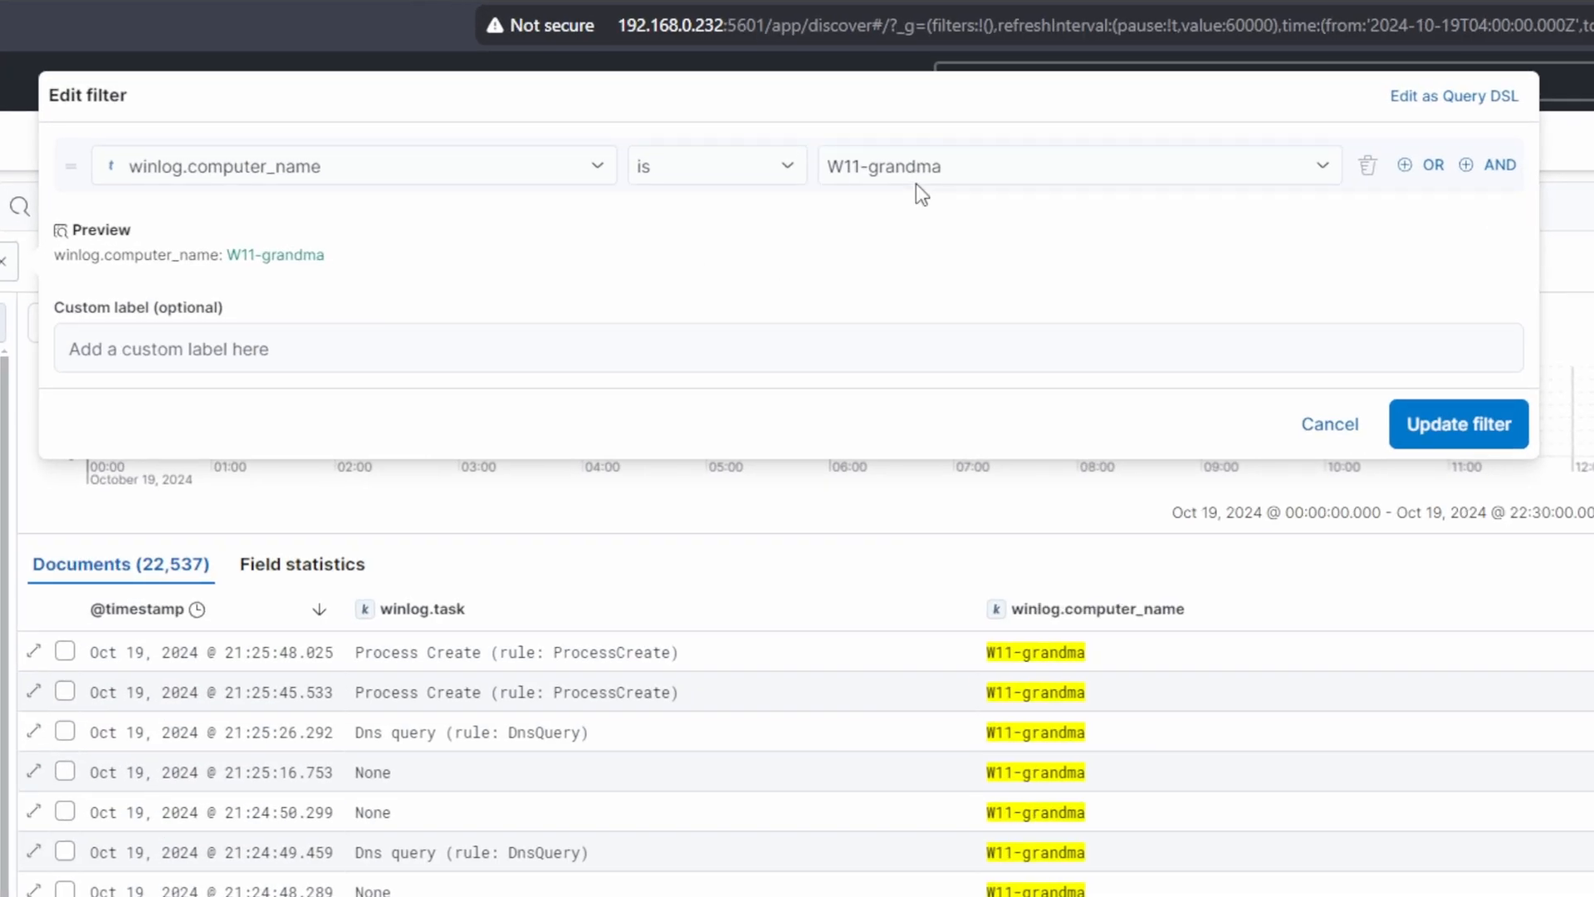
Step: Replace the filter's computer name value with the custom option w11-com
left_click(964, 170)
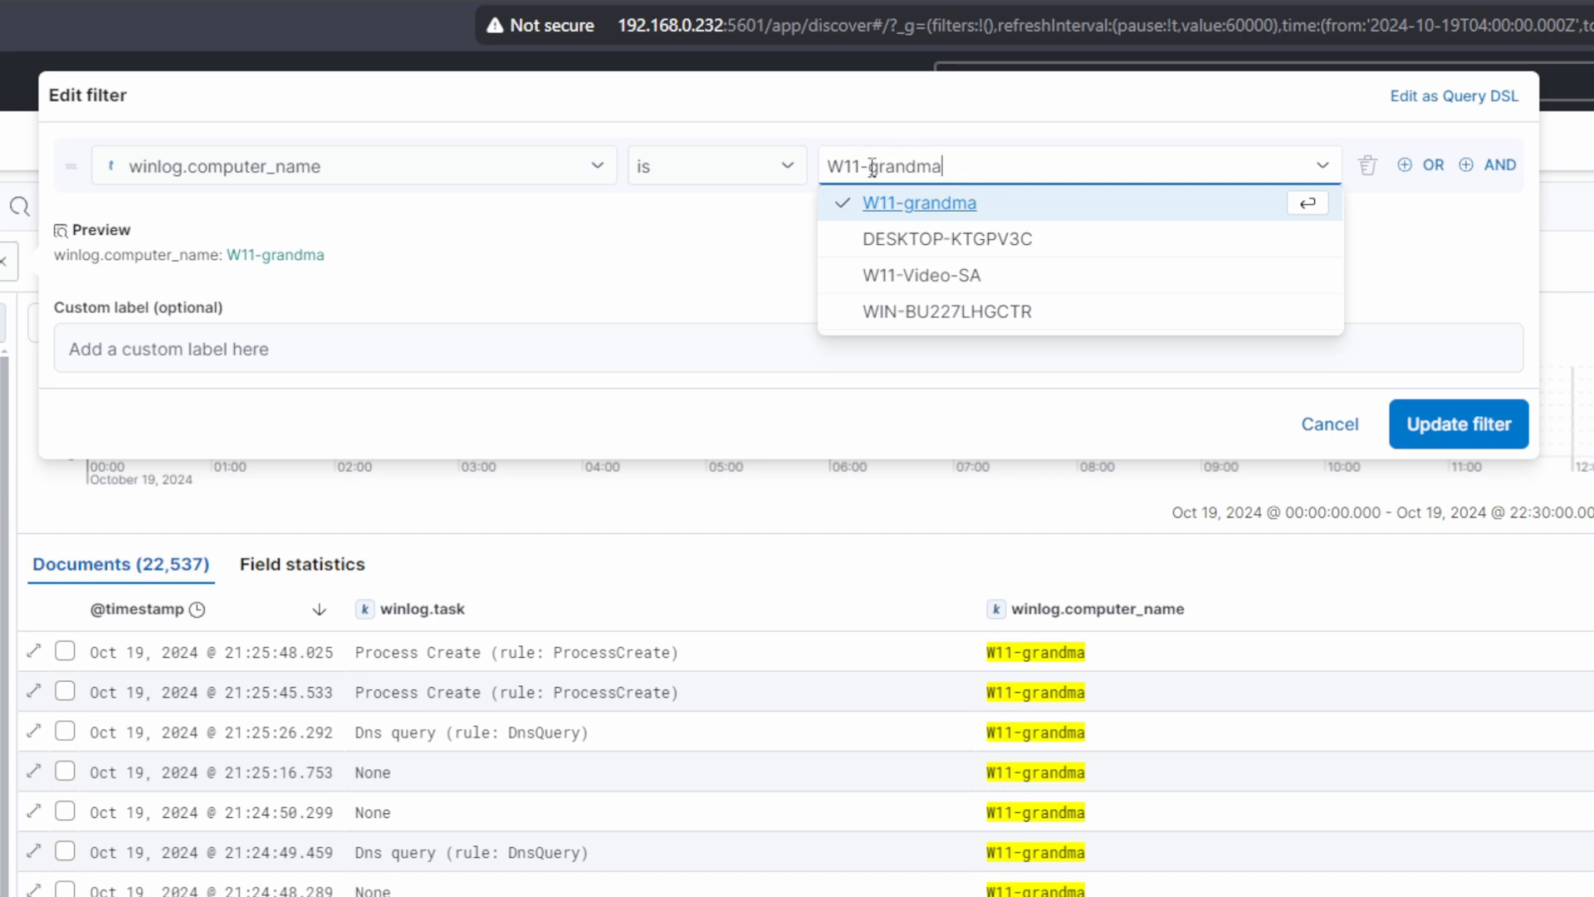
left_click_drag(855, 166, 981, 169)
key("BackSpace")
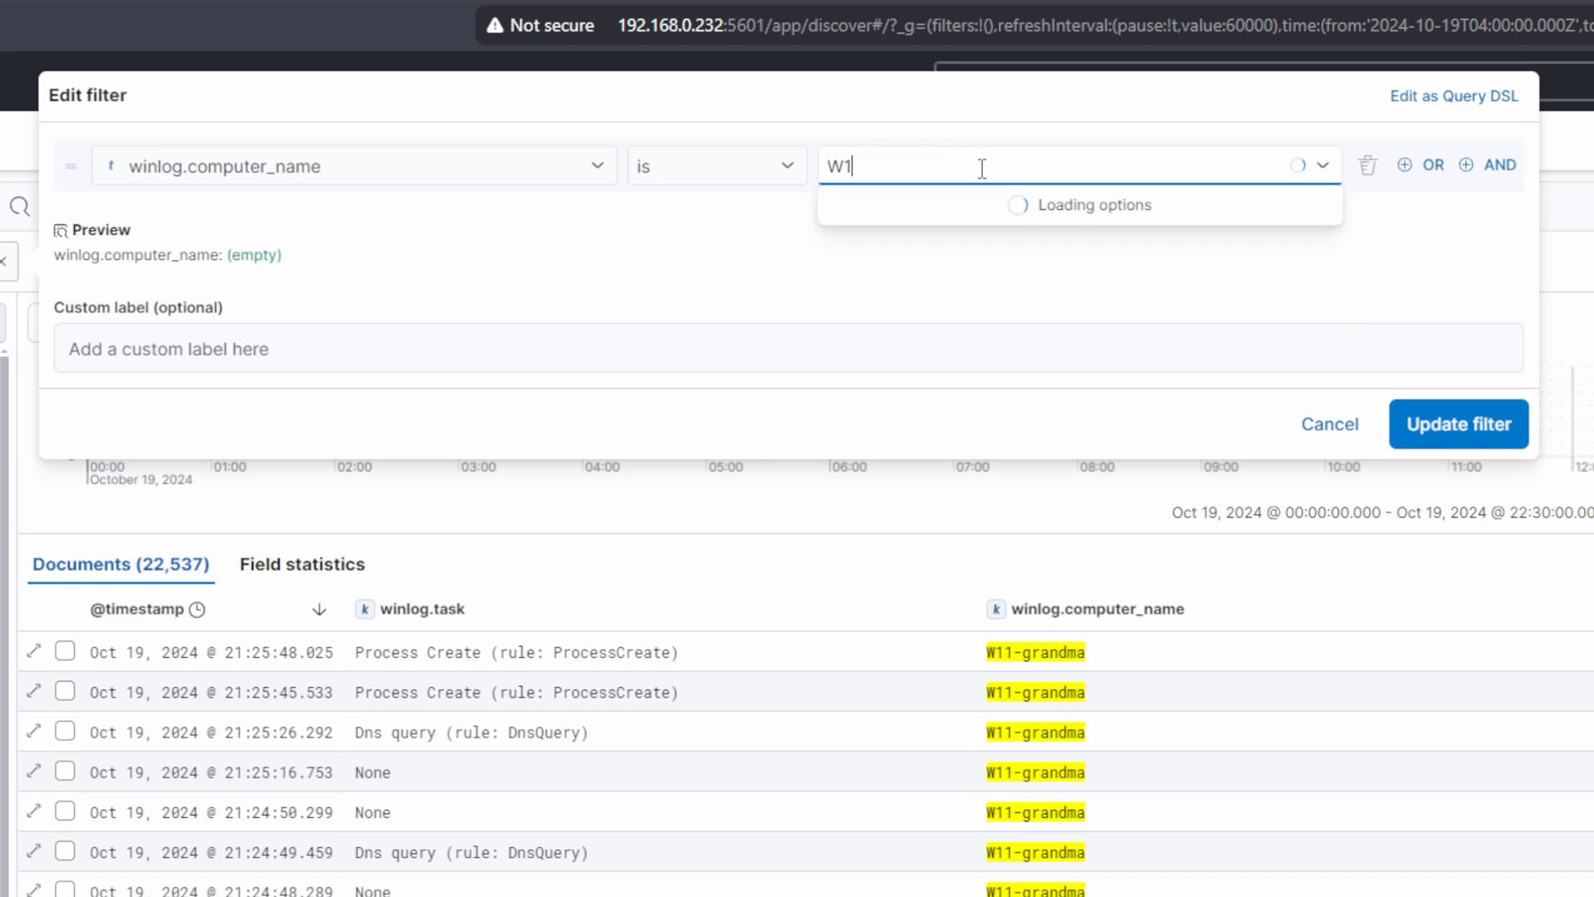
key("BackSpace")
key("BackSpace")
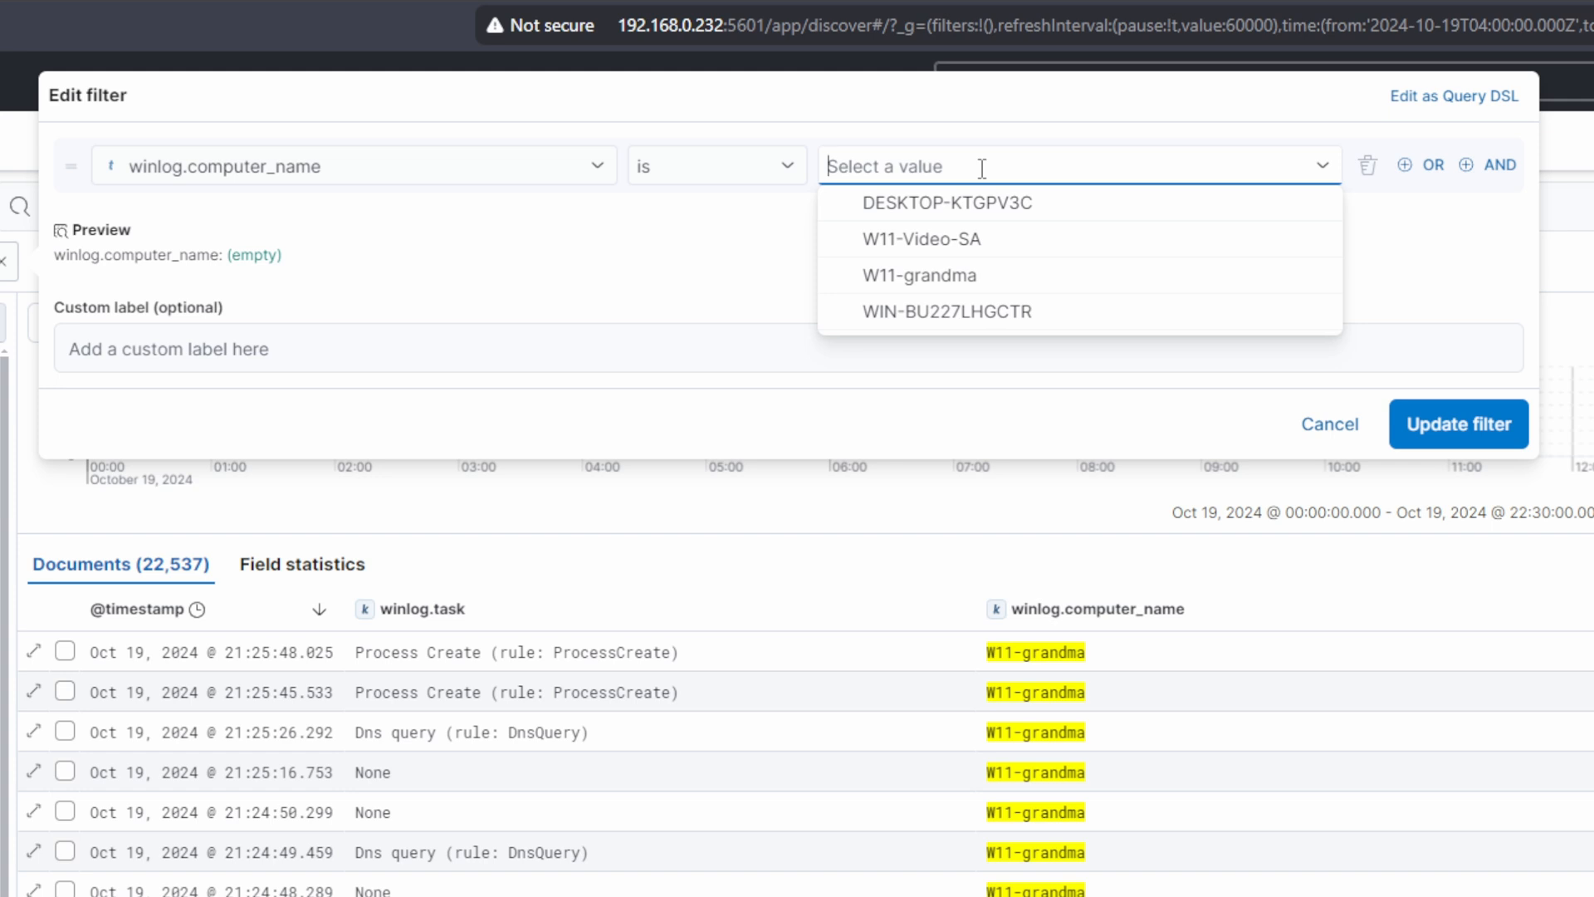
type("w")
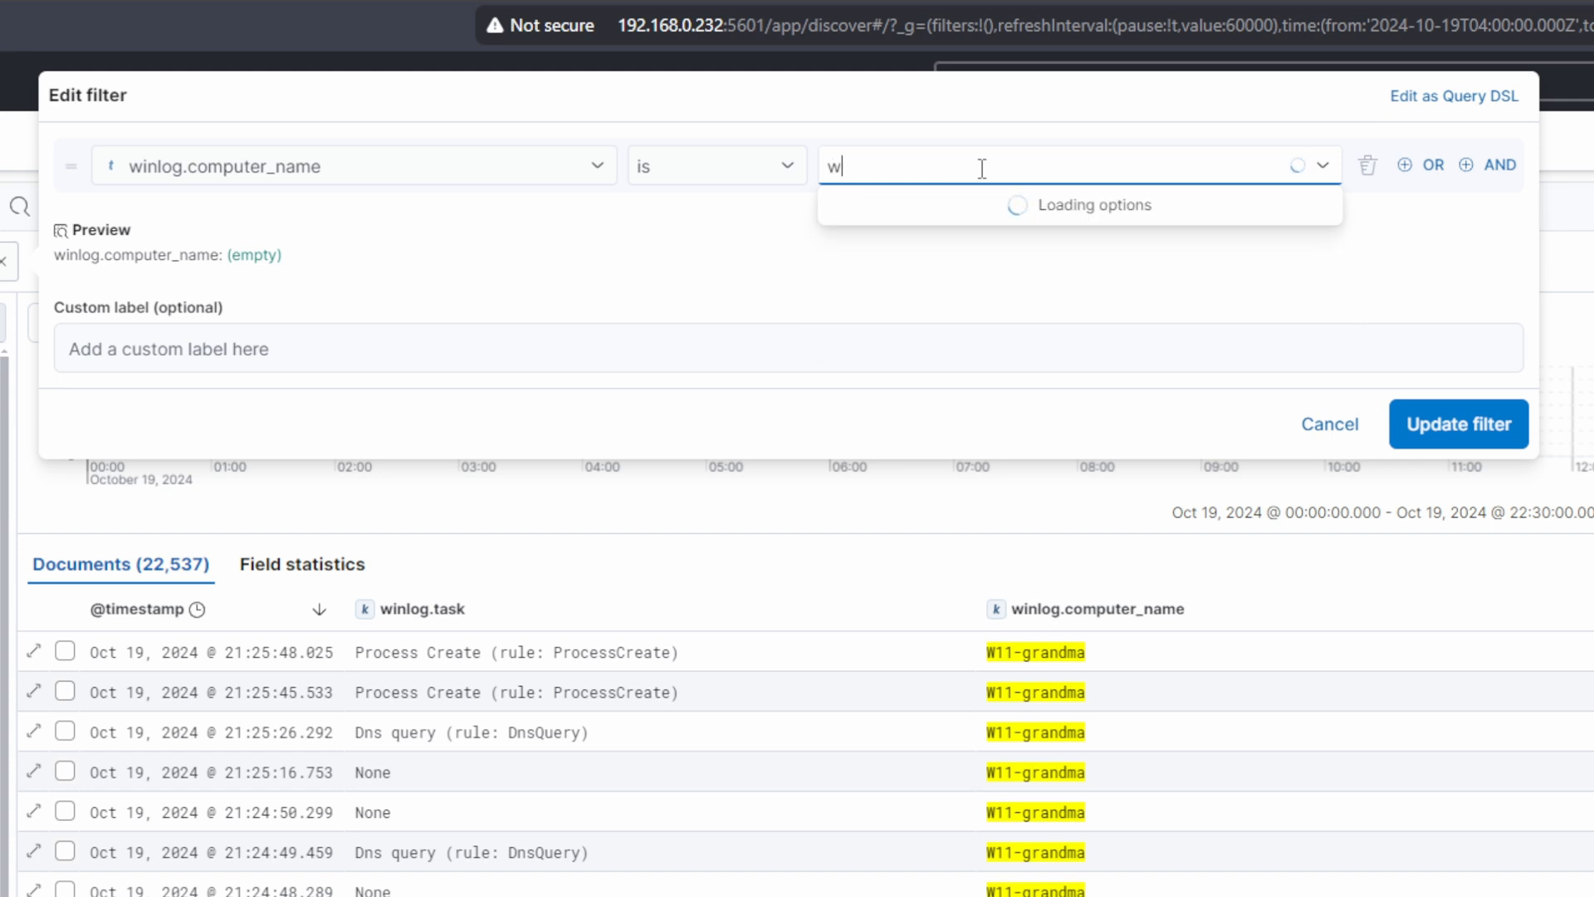
type("11-com")
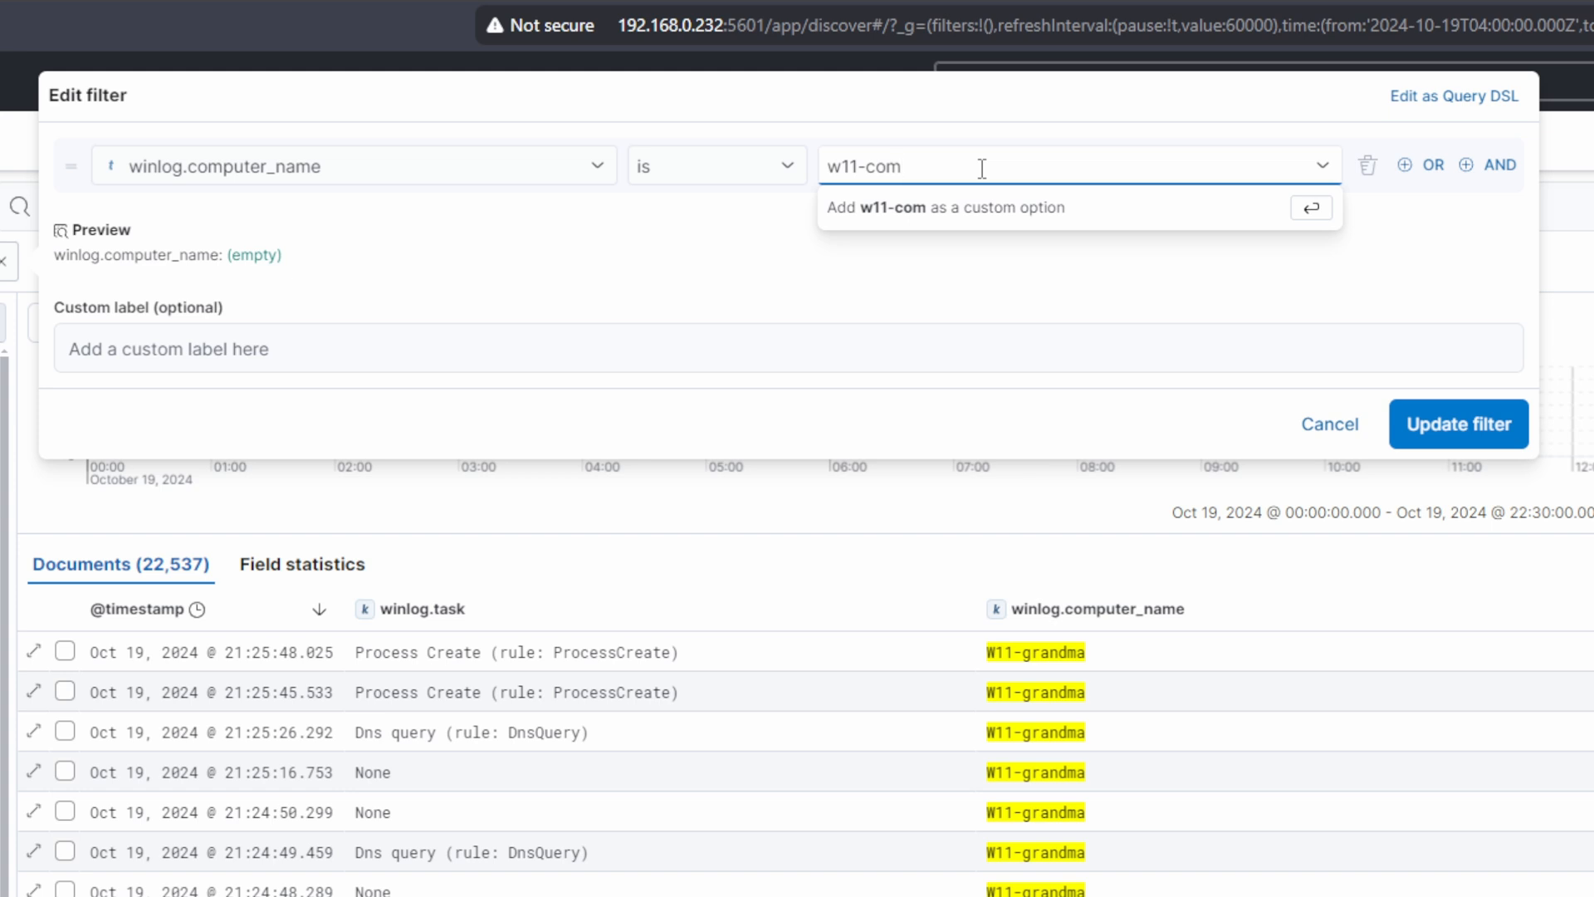
key("Return")
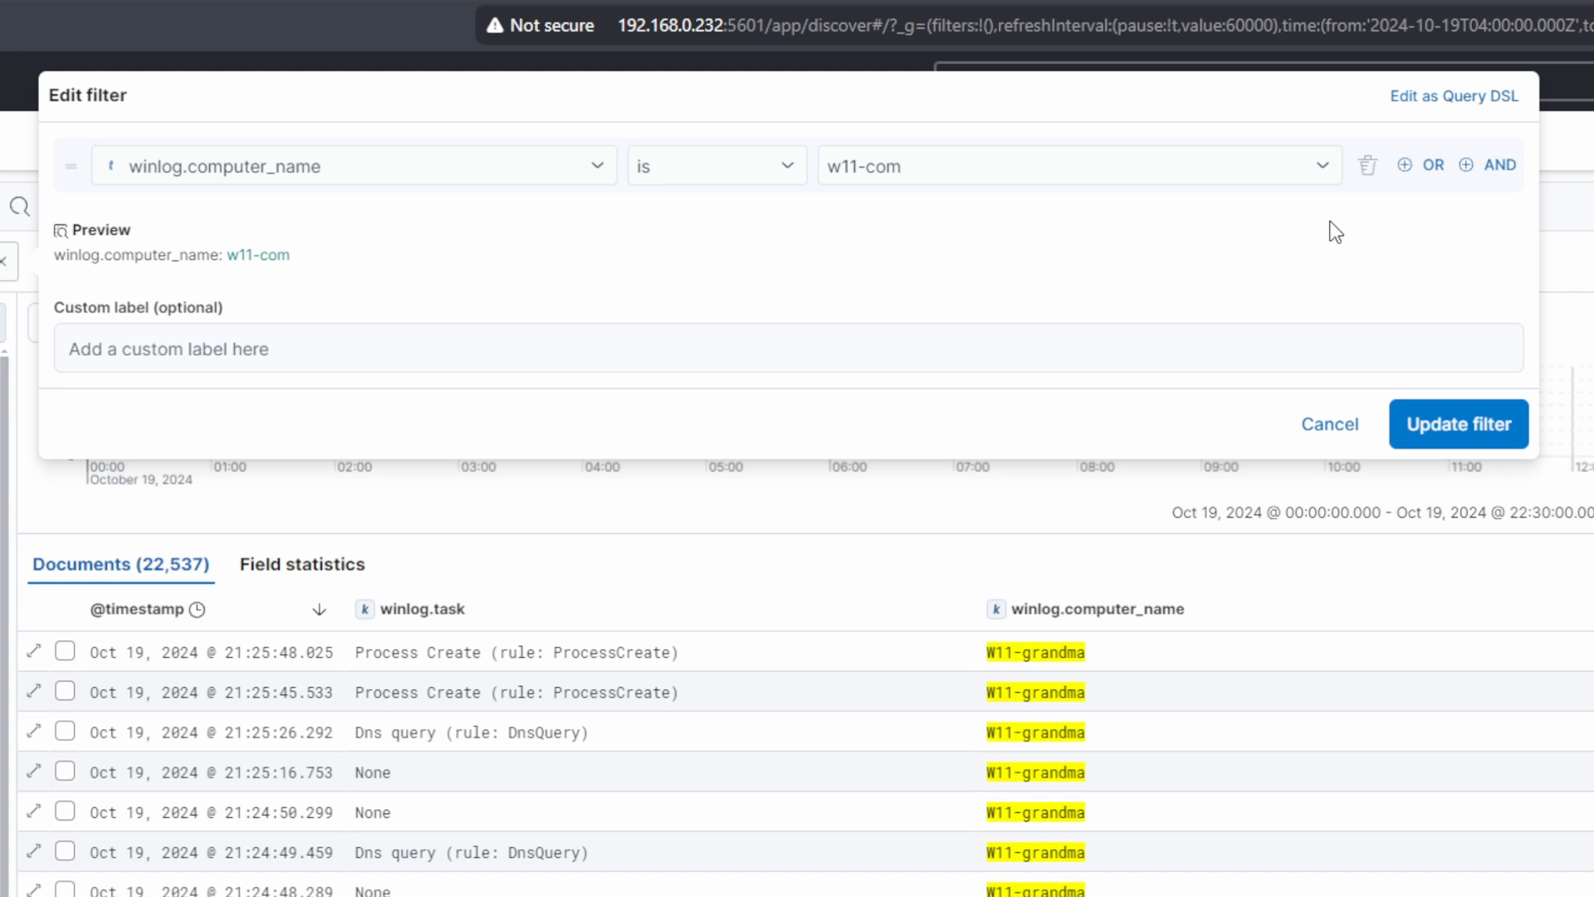
Step: Clear the custom computer name and select W11-grandma as the filter value again
left_click(1267, 166)
key("ctrl+a")
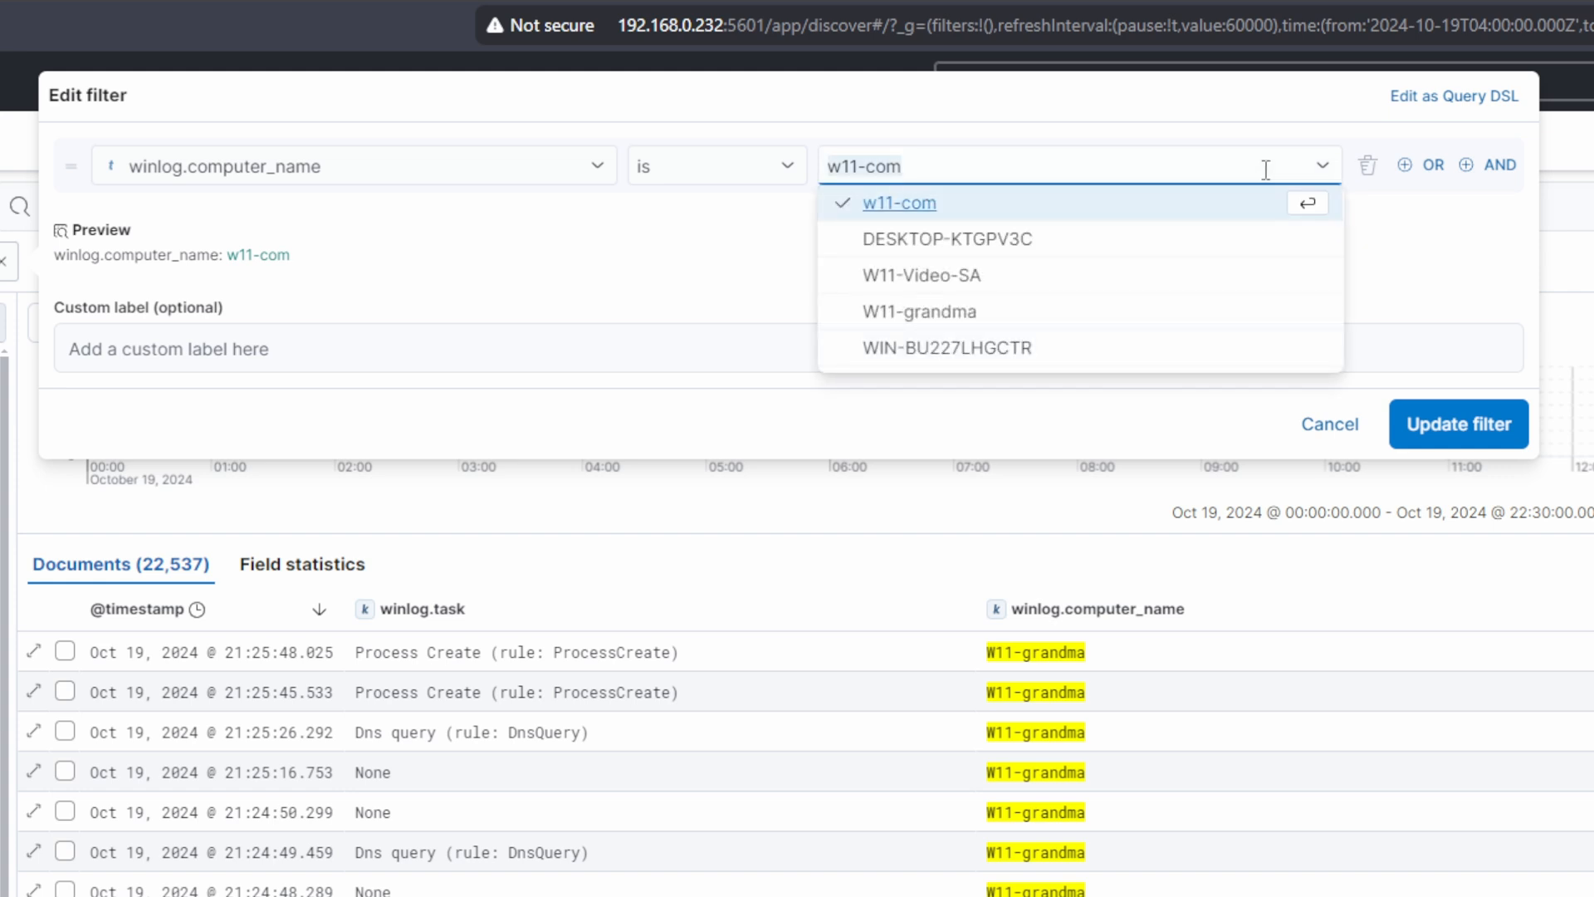
key("BackSpace")
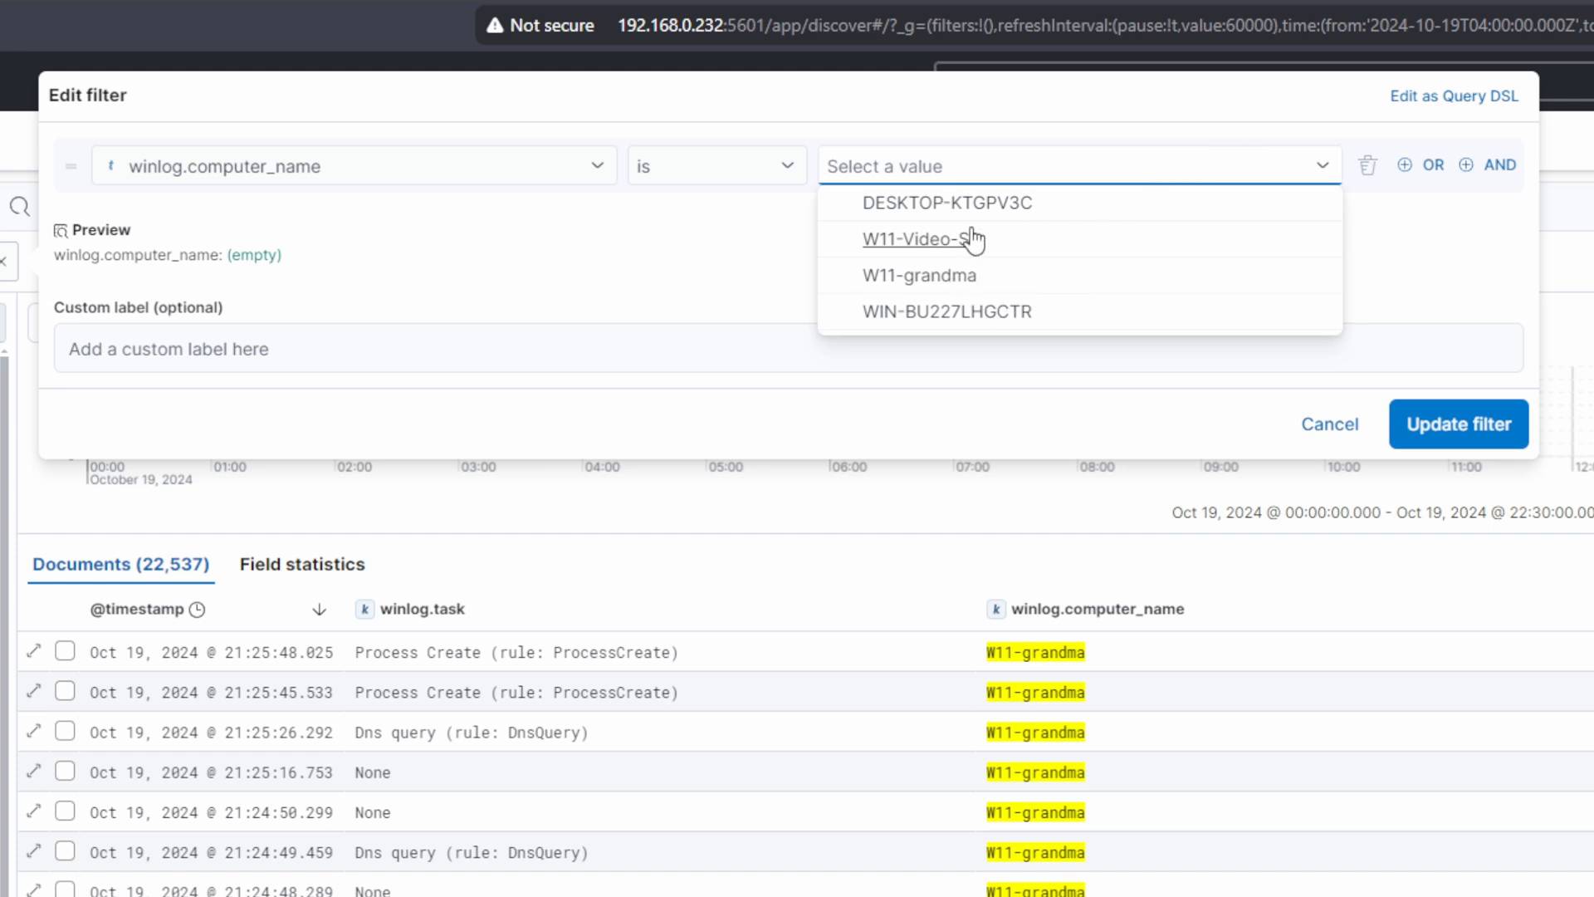
left_click(973, 279)
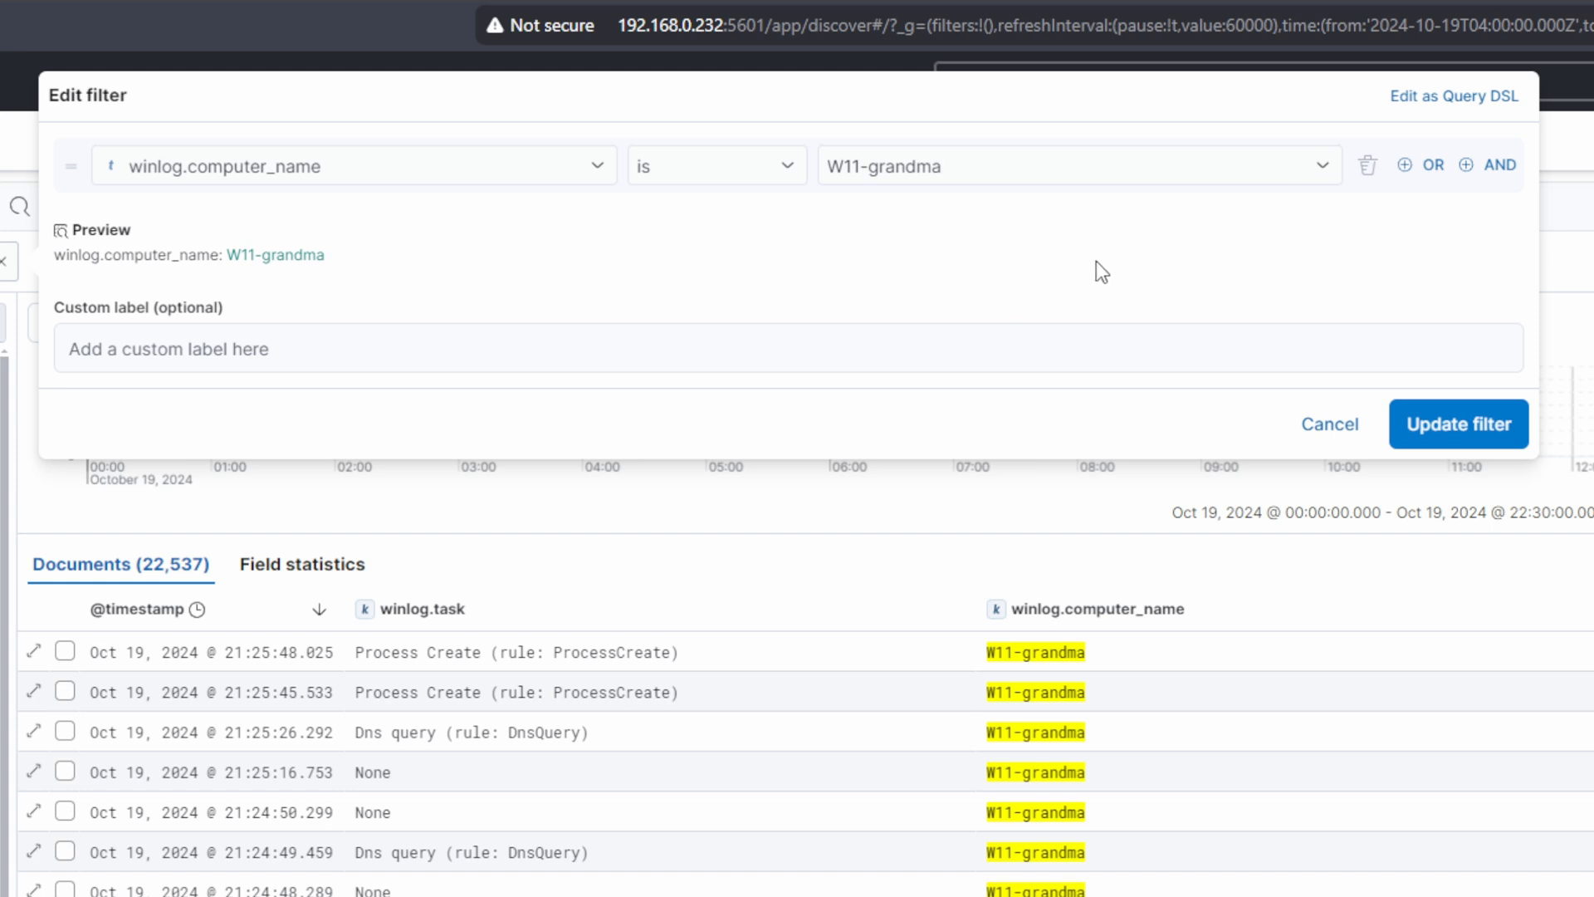
Step: Add an AND condition where winlog.computer_name is DESKTOP-KTGPV3C and update the filter
left_click(1496, 170)
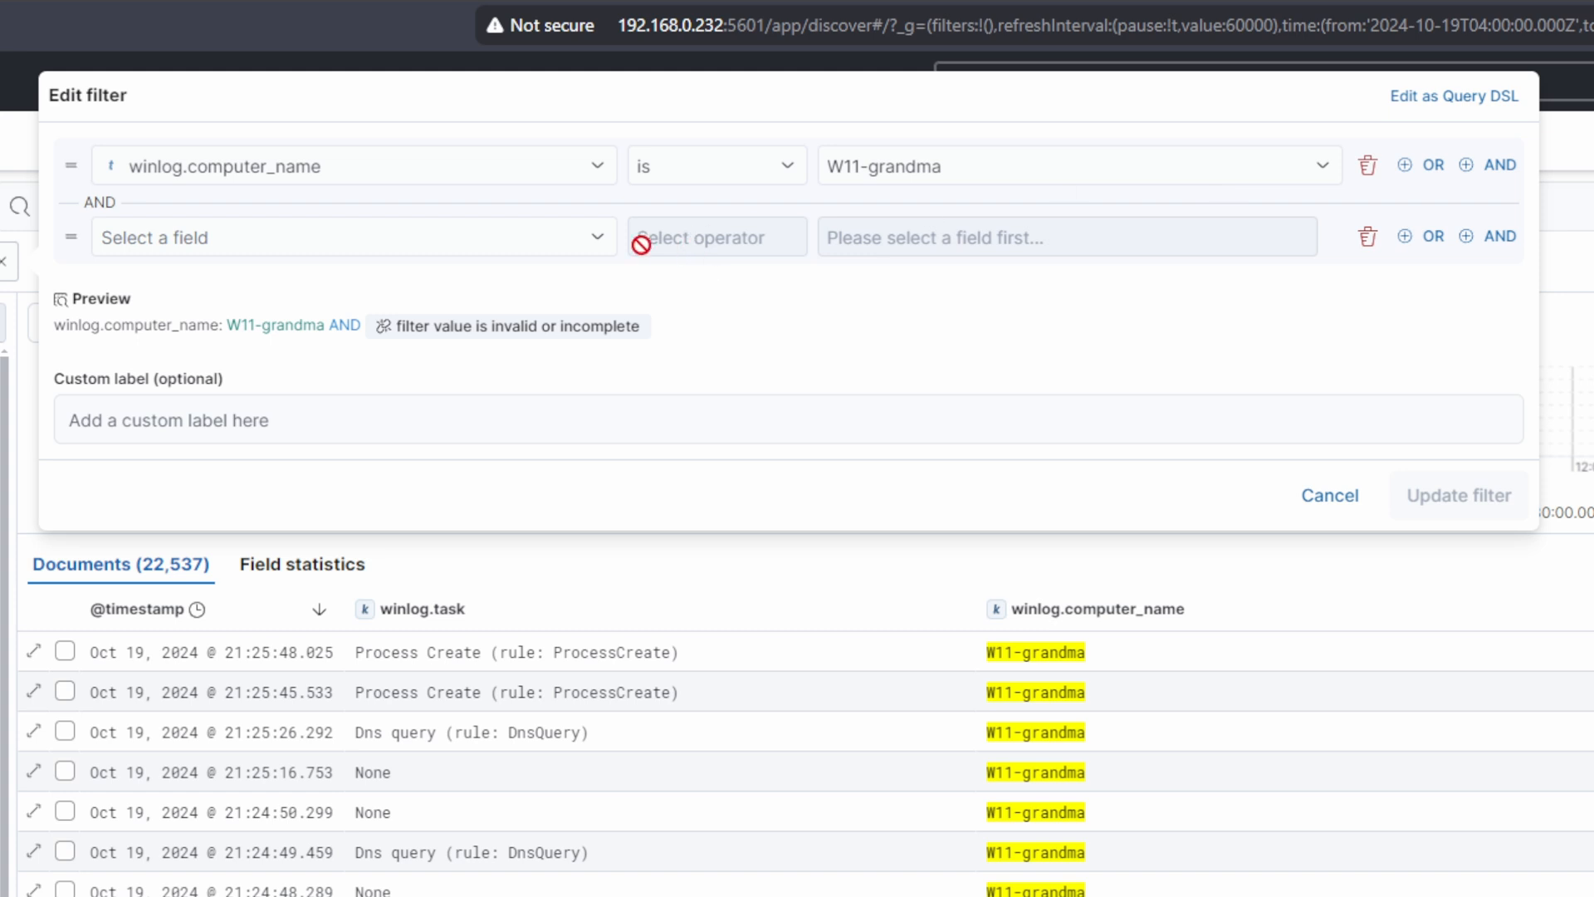
left_click(484, 239)
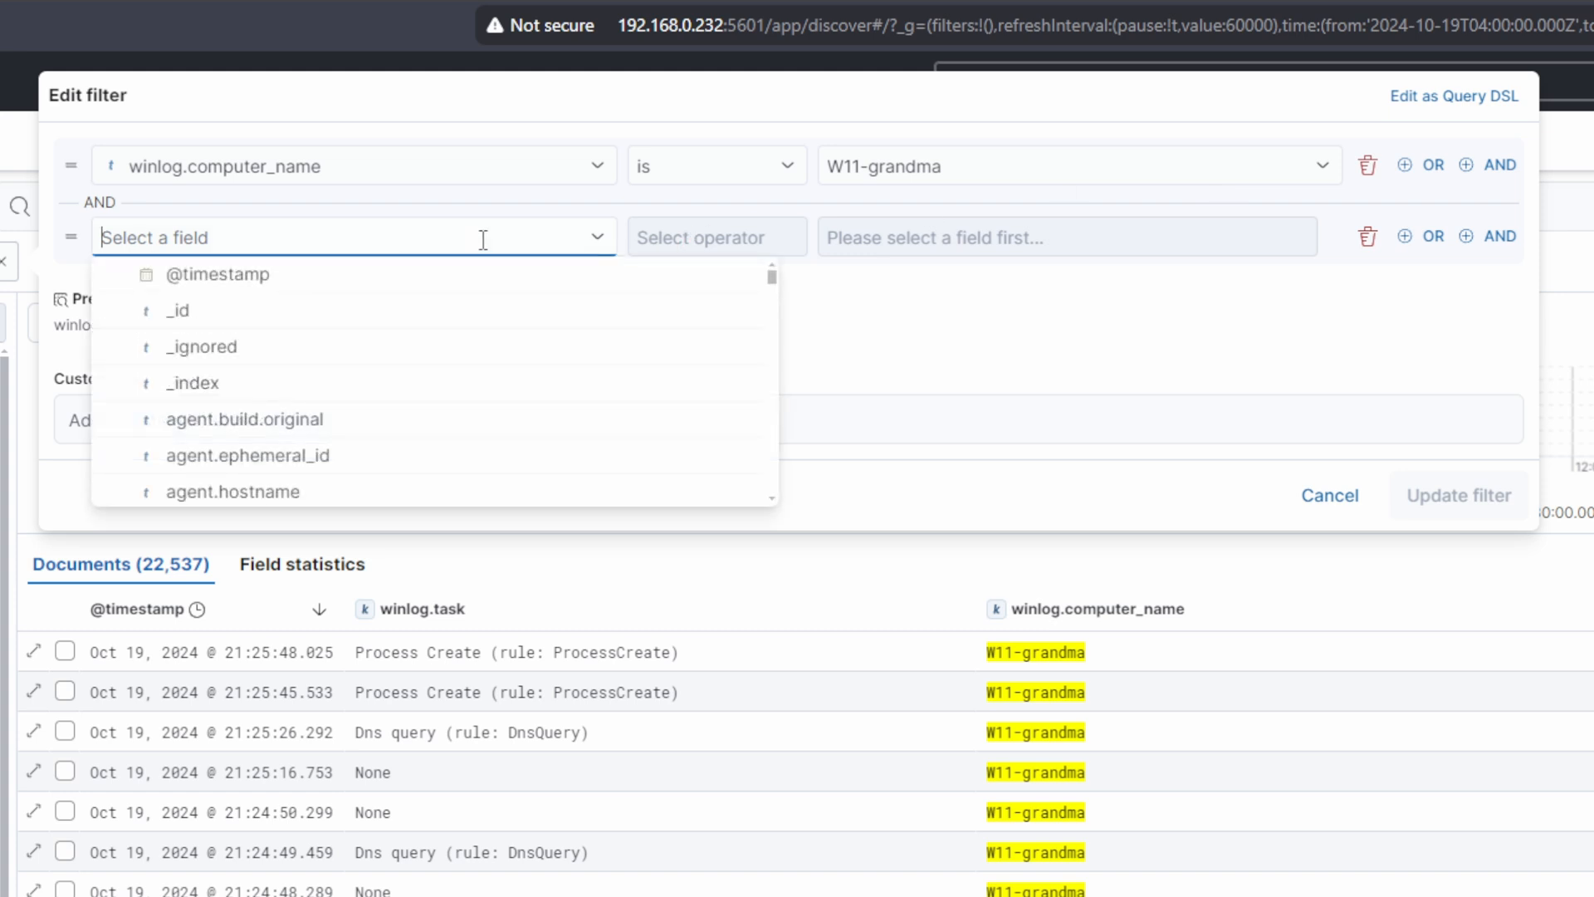
type("win")
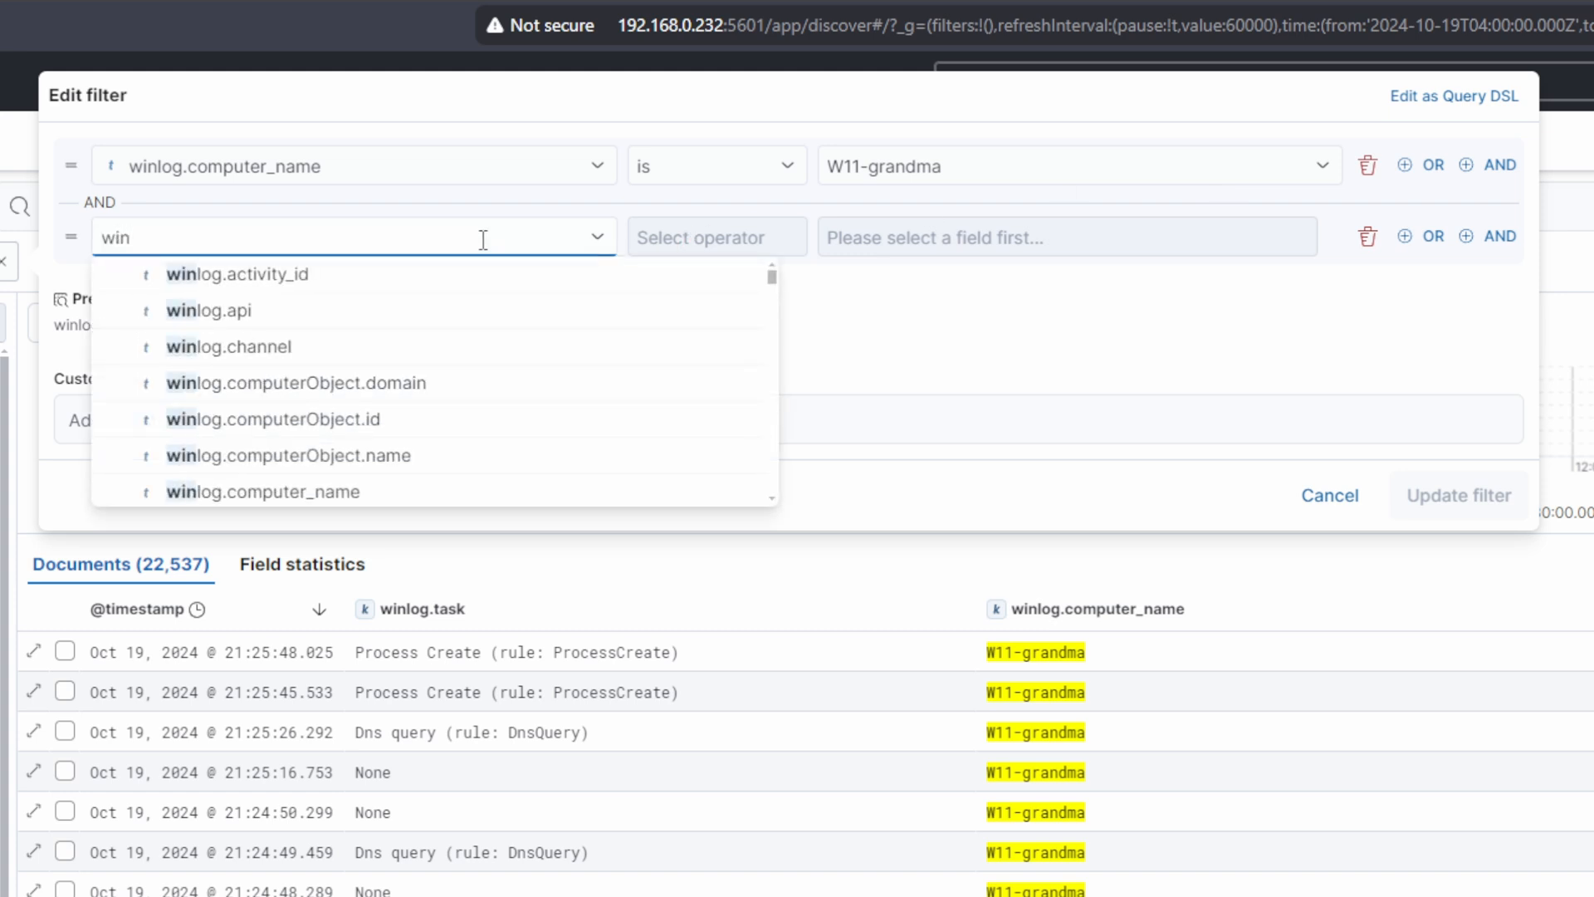
type("lo")
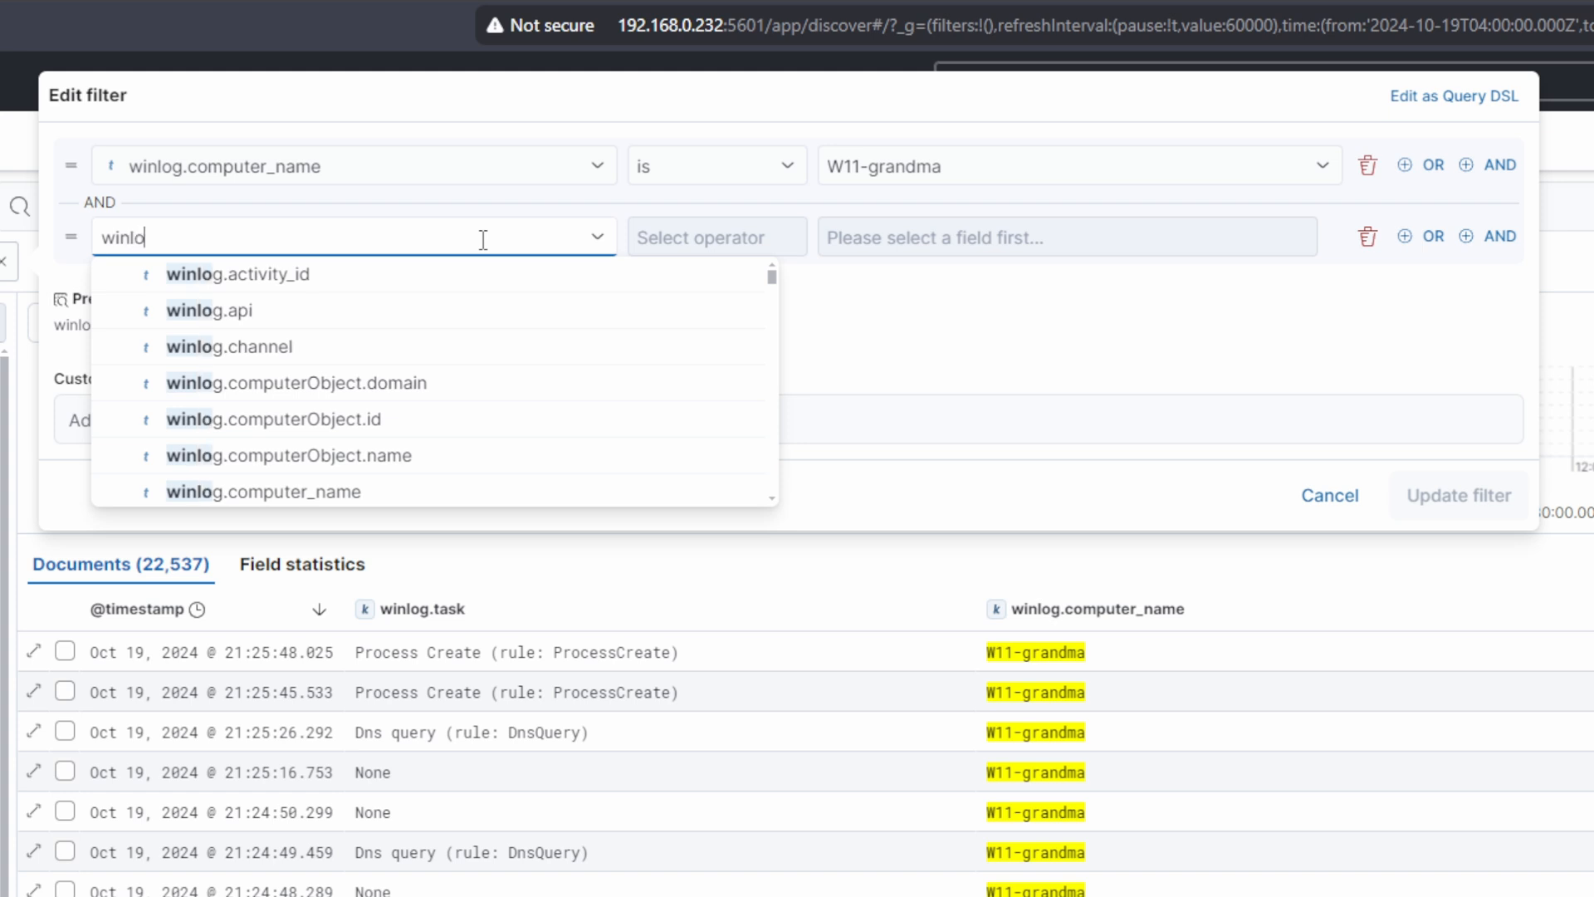
type("g.compu")
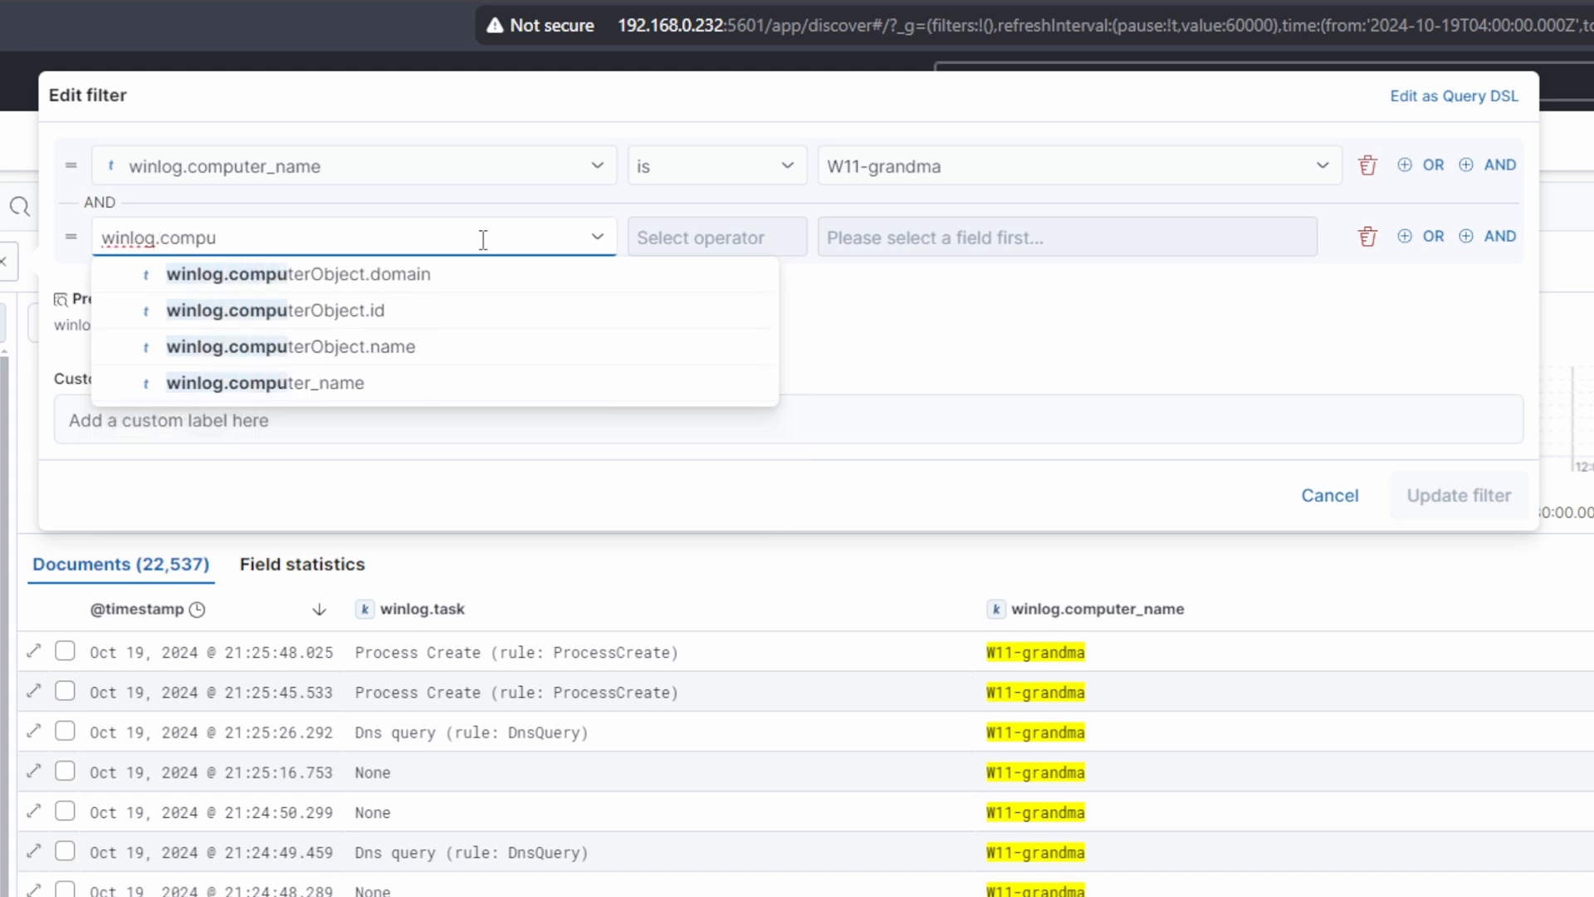
left_click(434, 382)
left_click(739, 240)
left_click(738, 278)
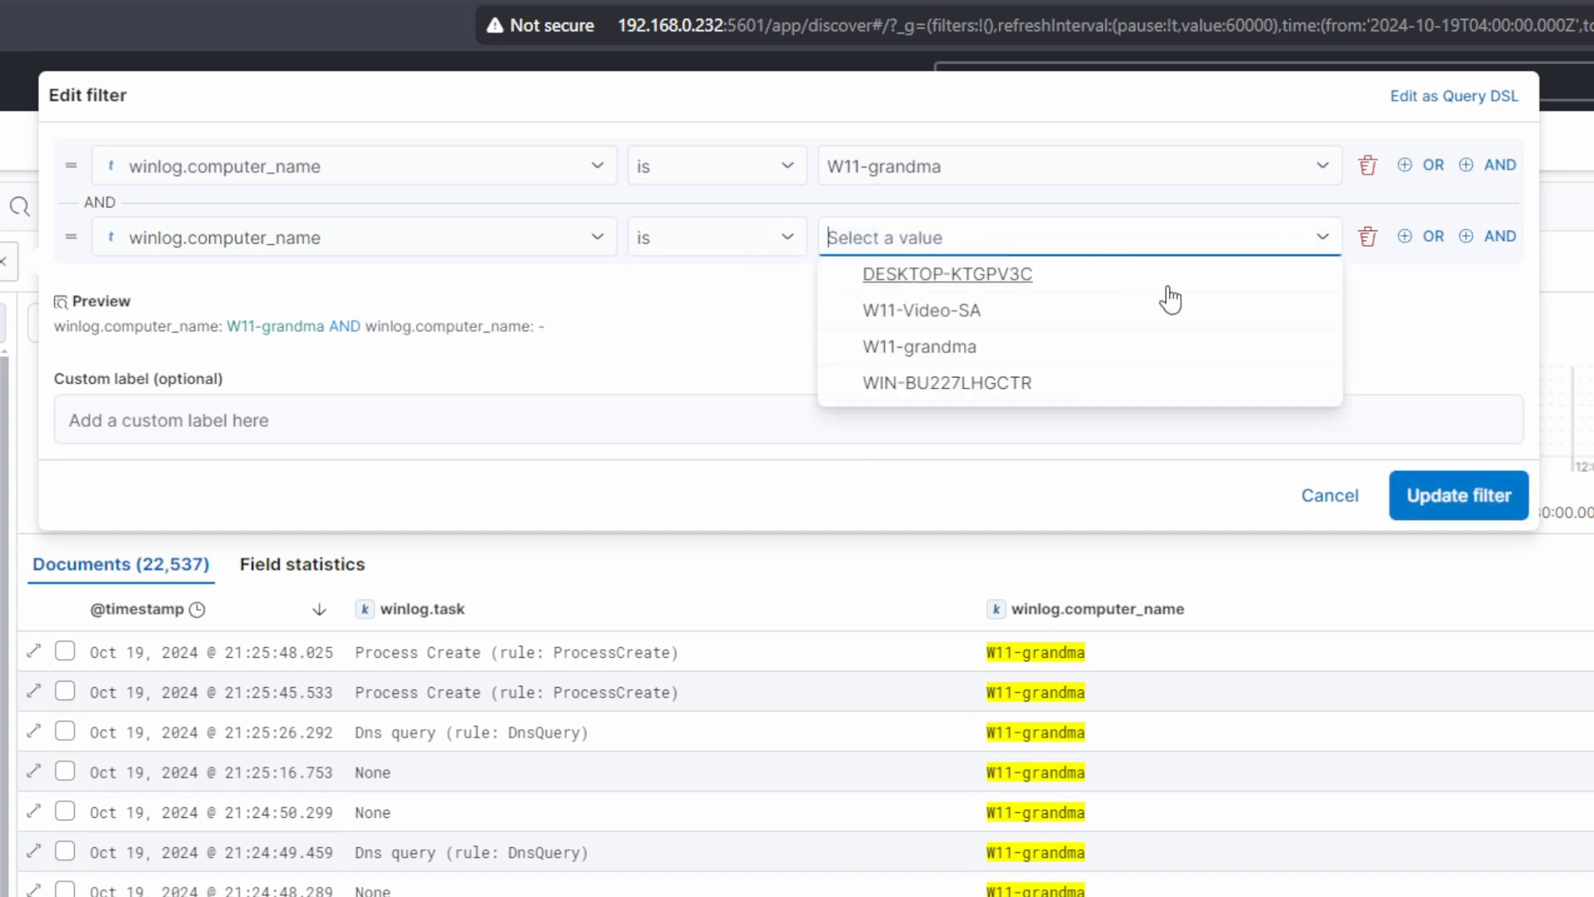
left_click(895, 276)
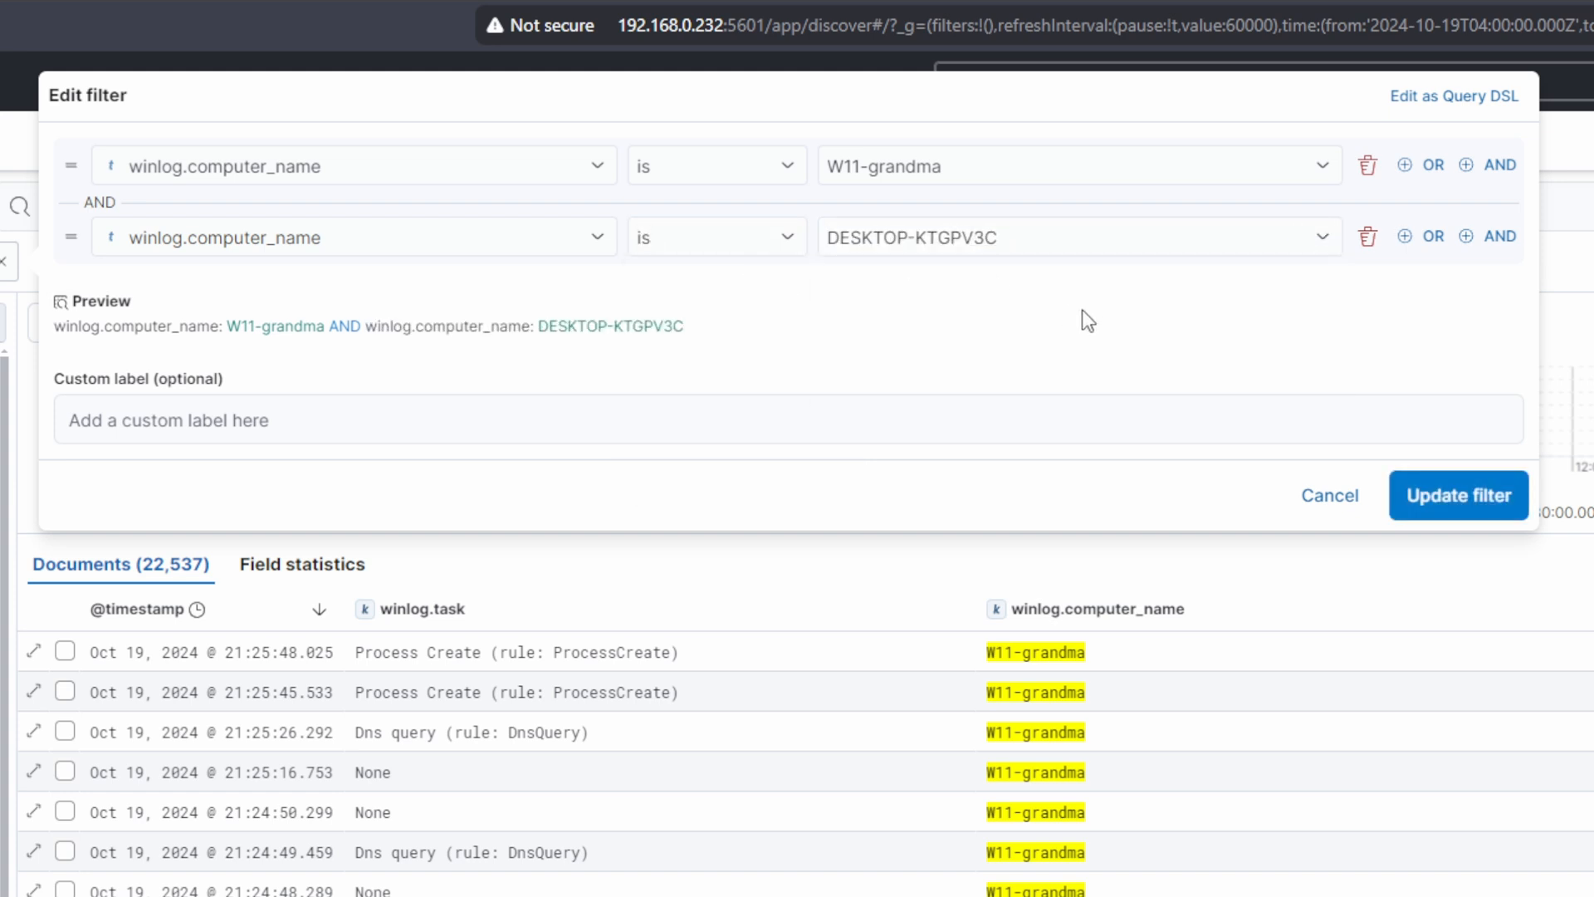
left_click(1455, 496)
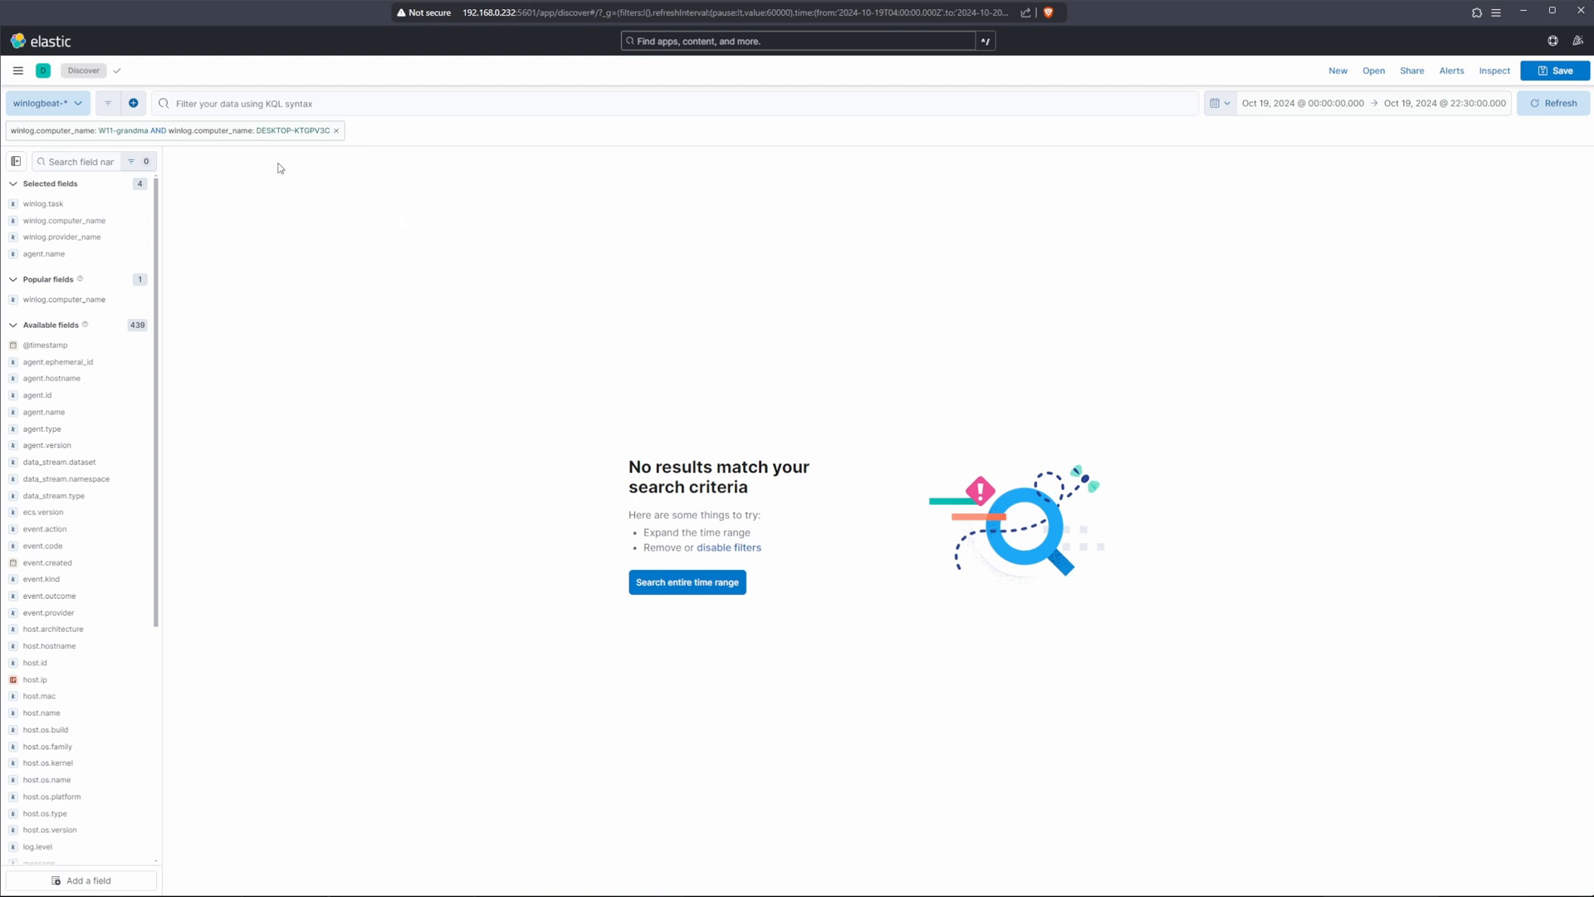
Step: Reopen the combined filter for editing and remove its DESKTOP-KTGPV3C condition
left_click(229, 133)
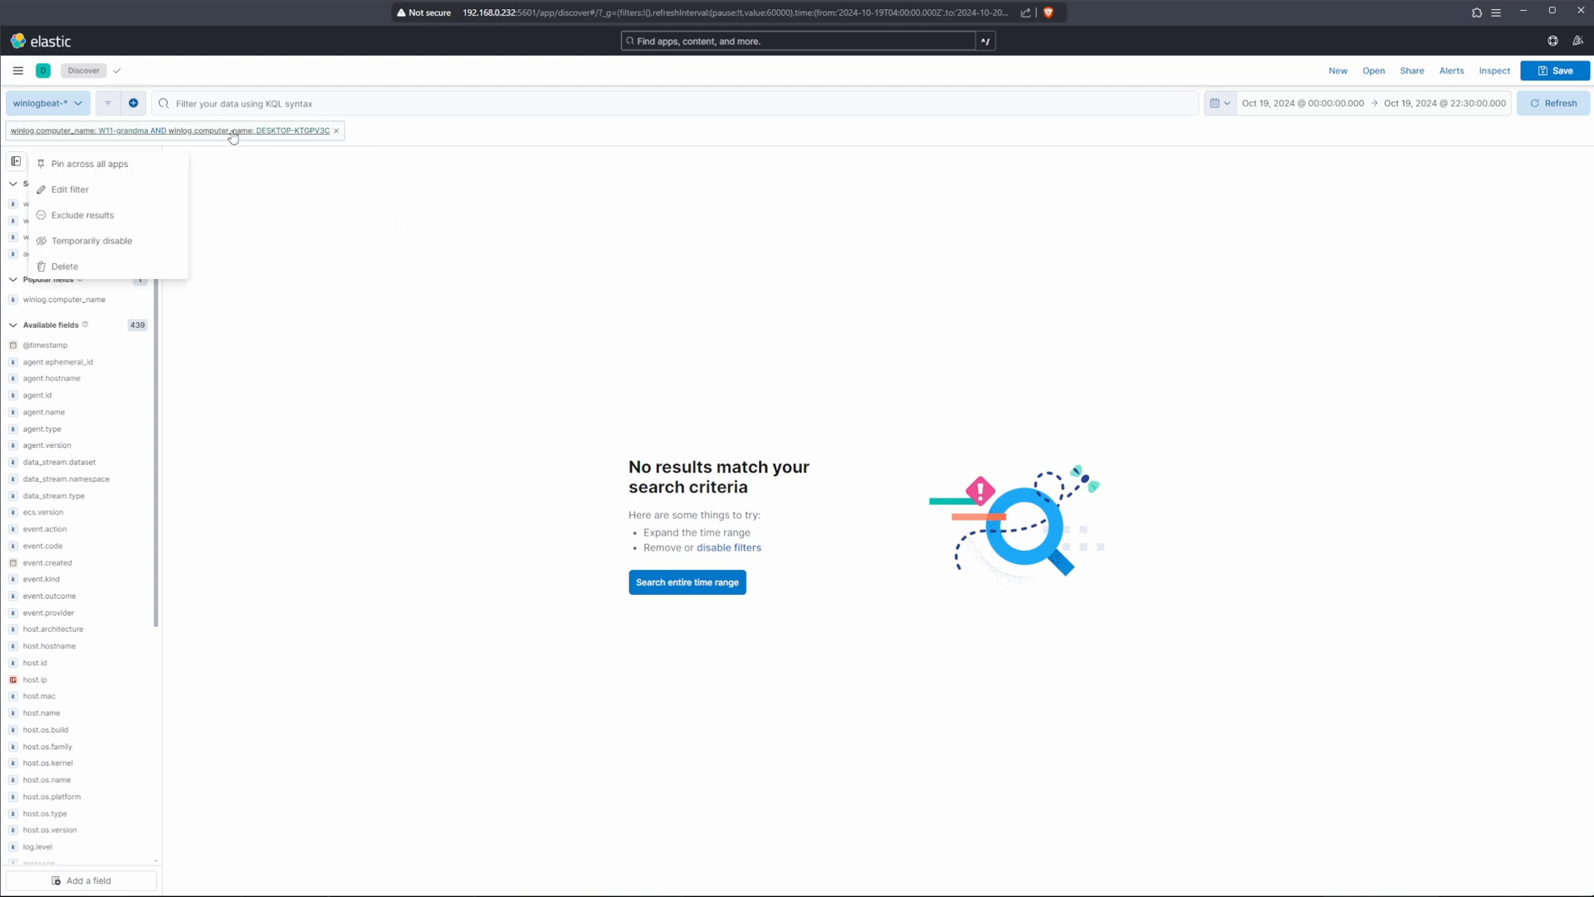
left_click(70, 190)
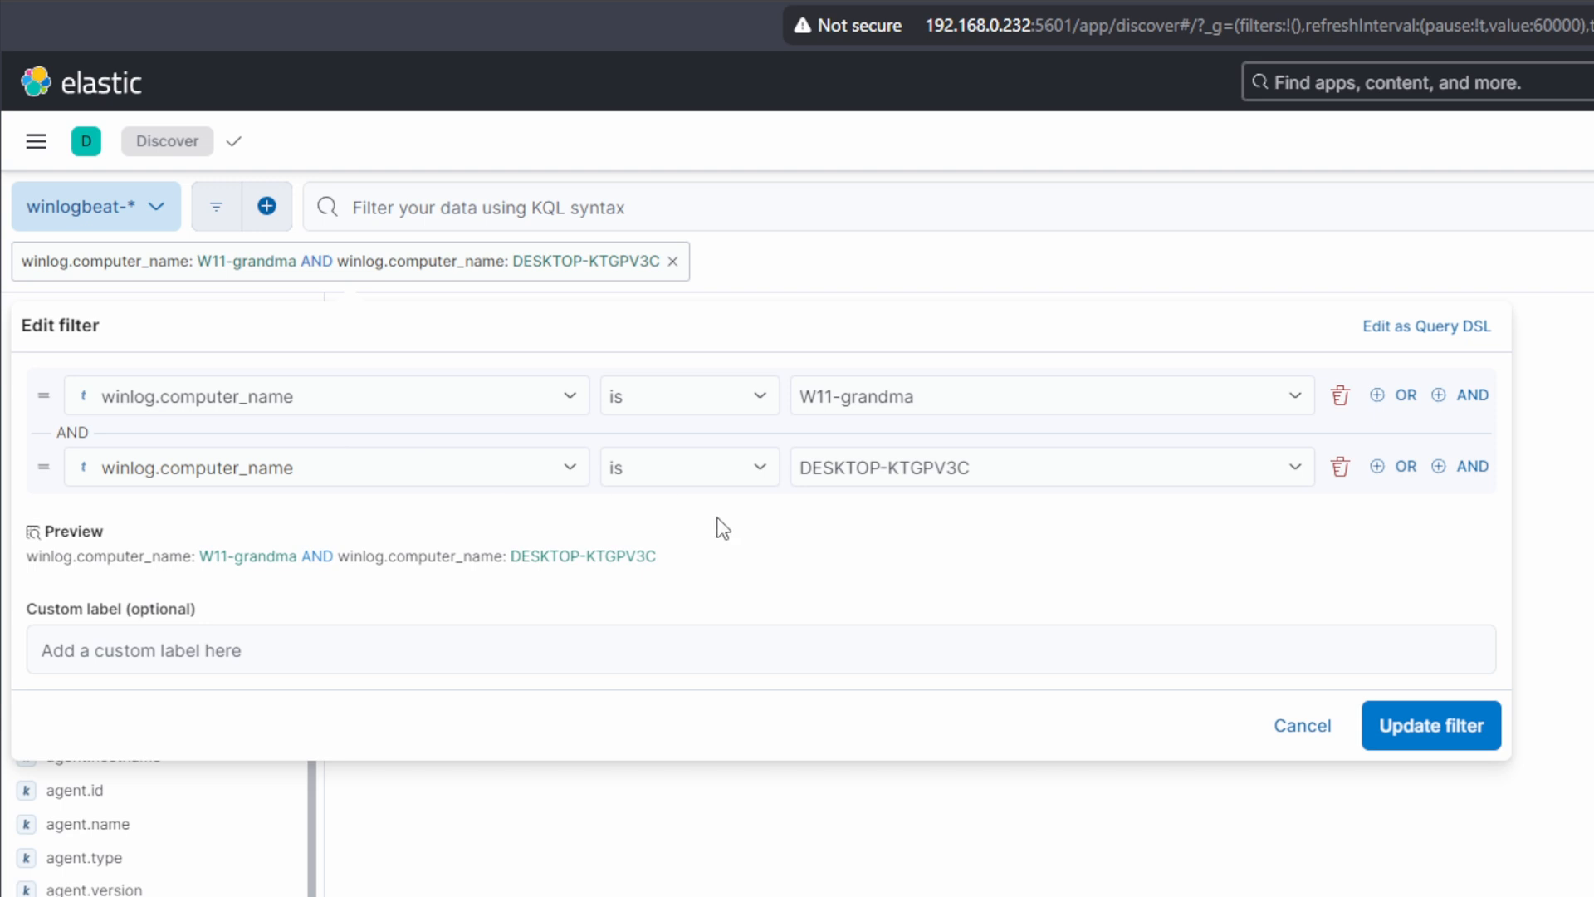
left_click(1340, 467)
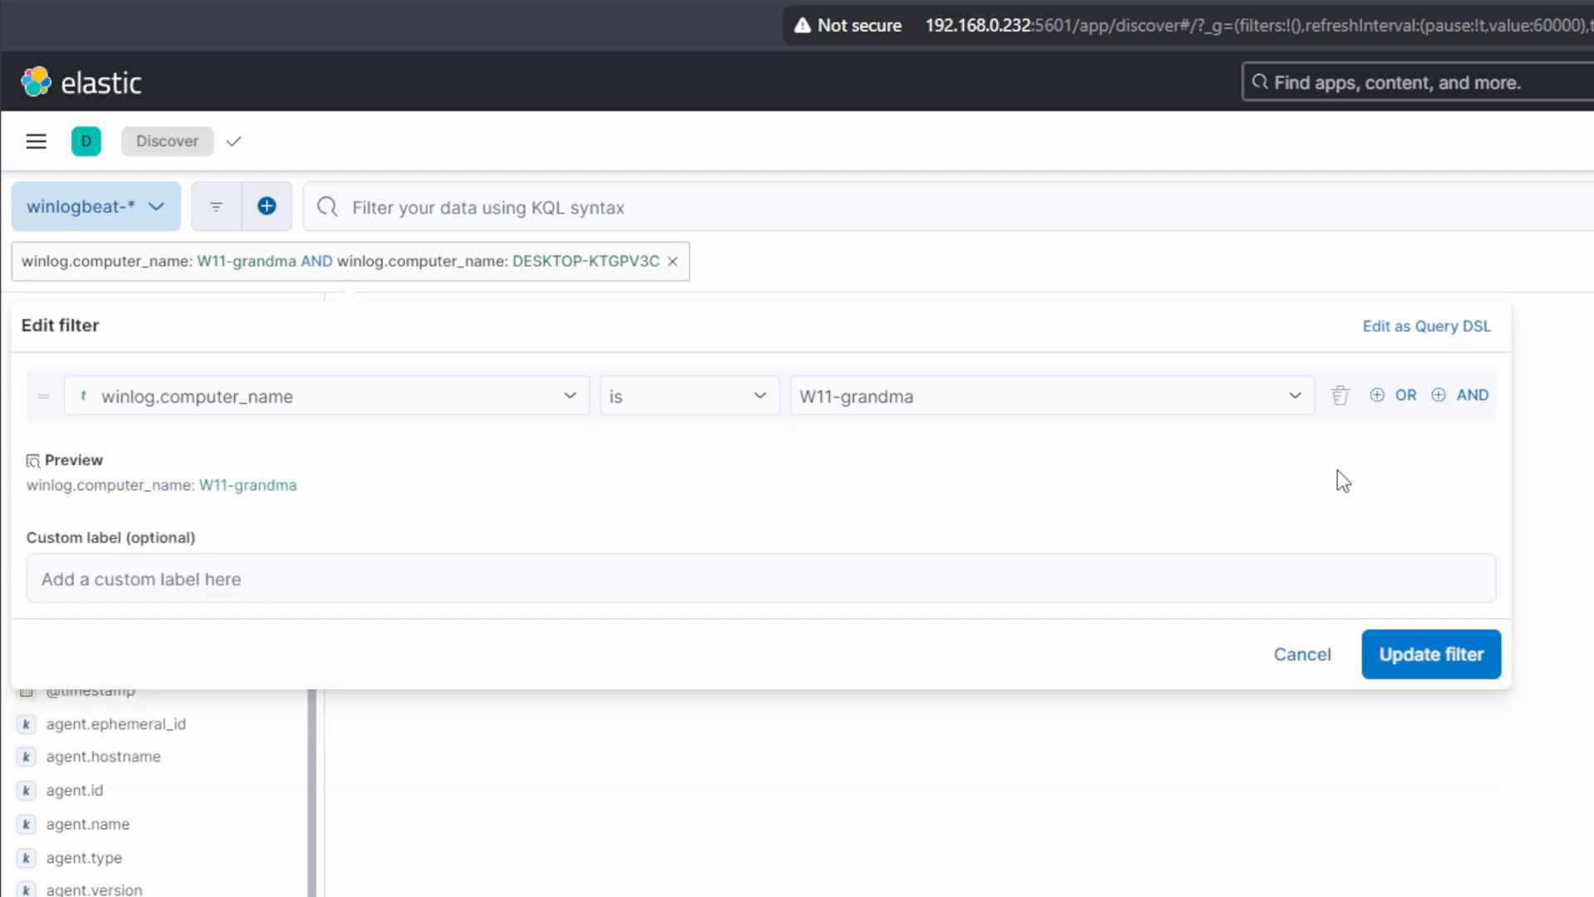
Step: Add an OR condition where winlog.computer_name is DESKTOP-KTGPV3C and update the filter
left_click(1401, 397)
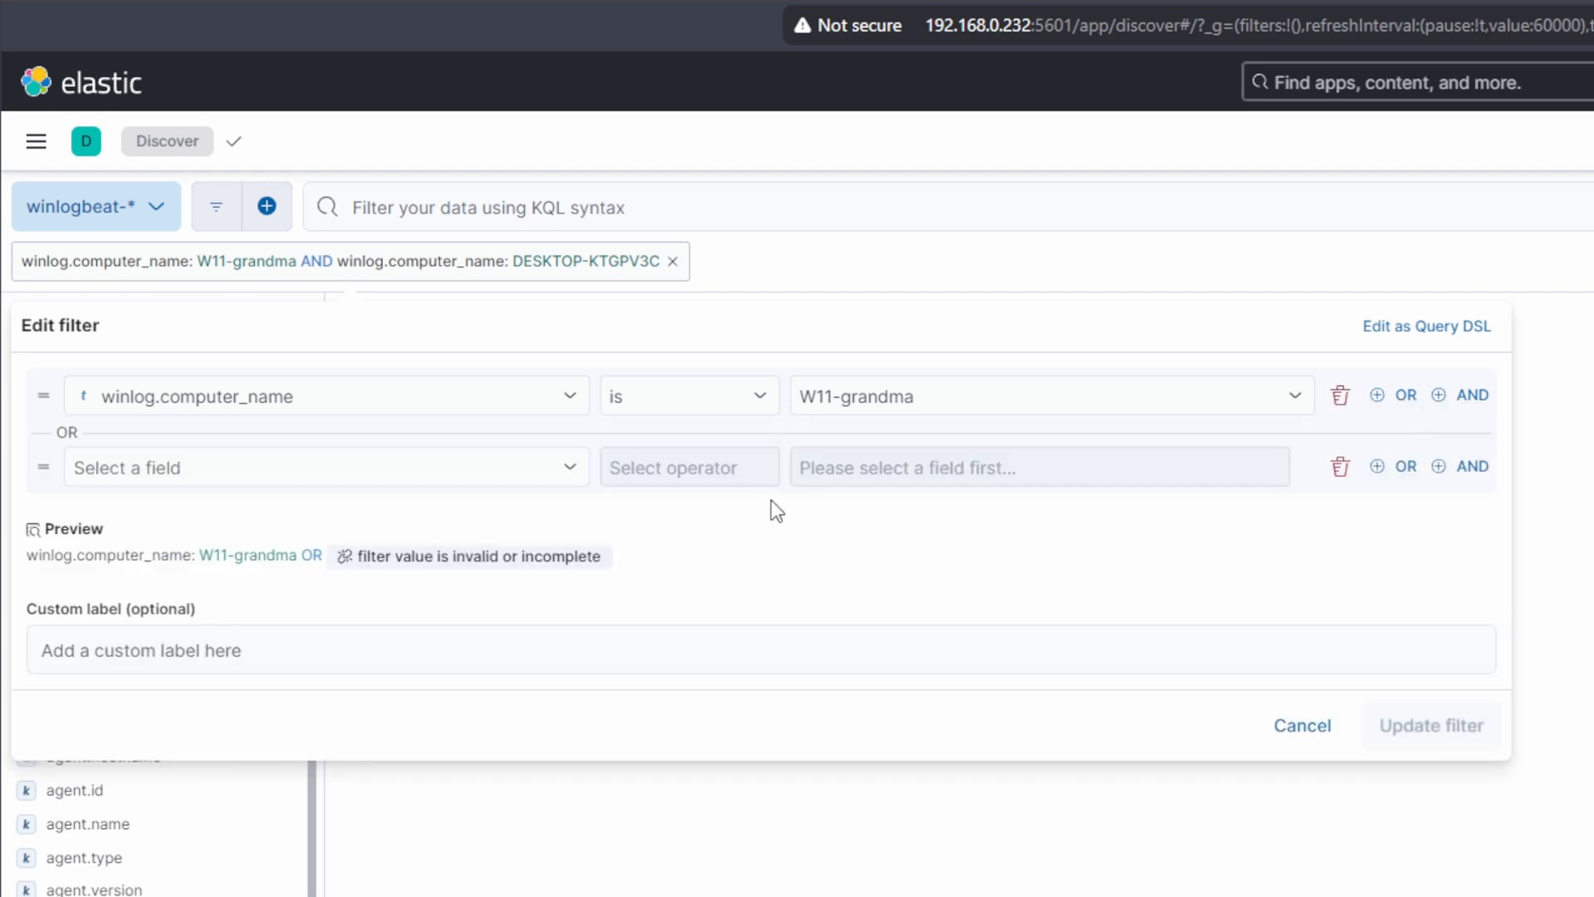
left_click(458, 477)
type("winlog.comp")
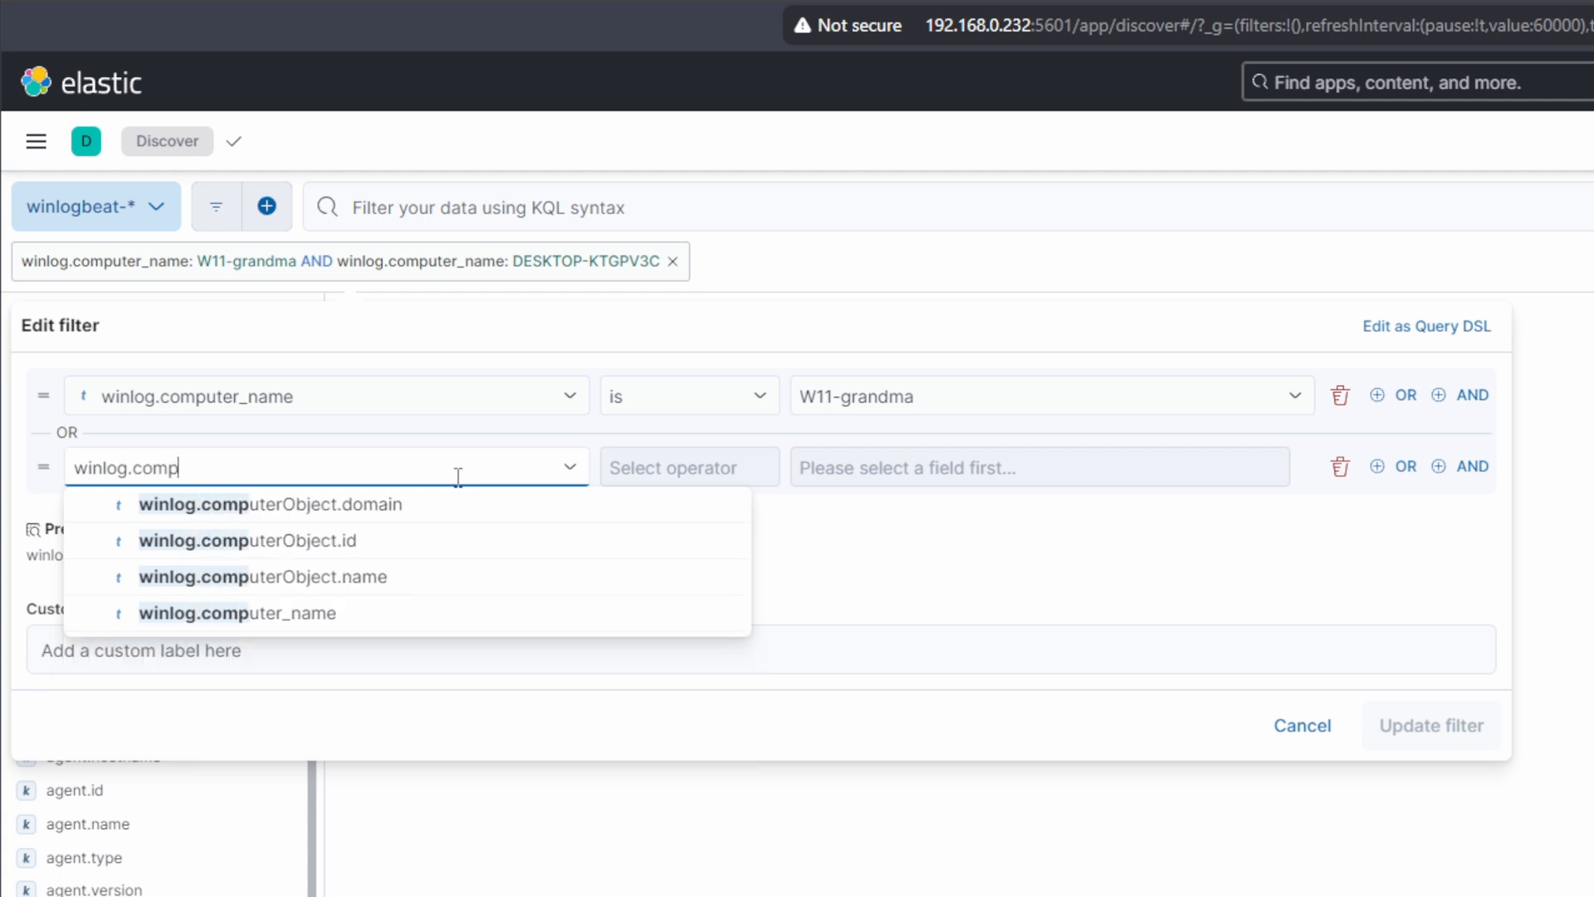
left_click(342, 617)
left_click(685, 475)
left_click(682, 513)
left_click(872, 467)
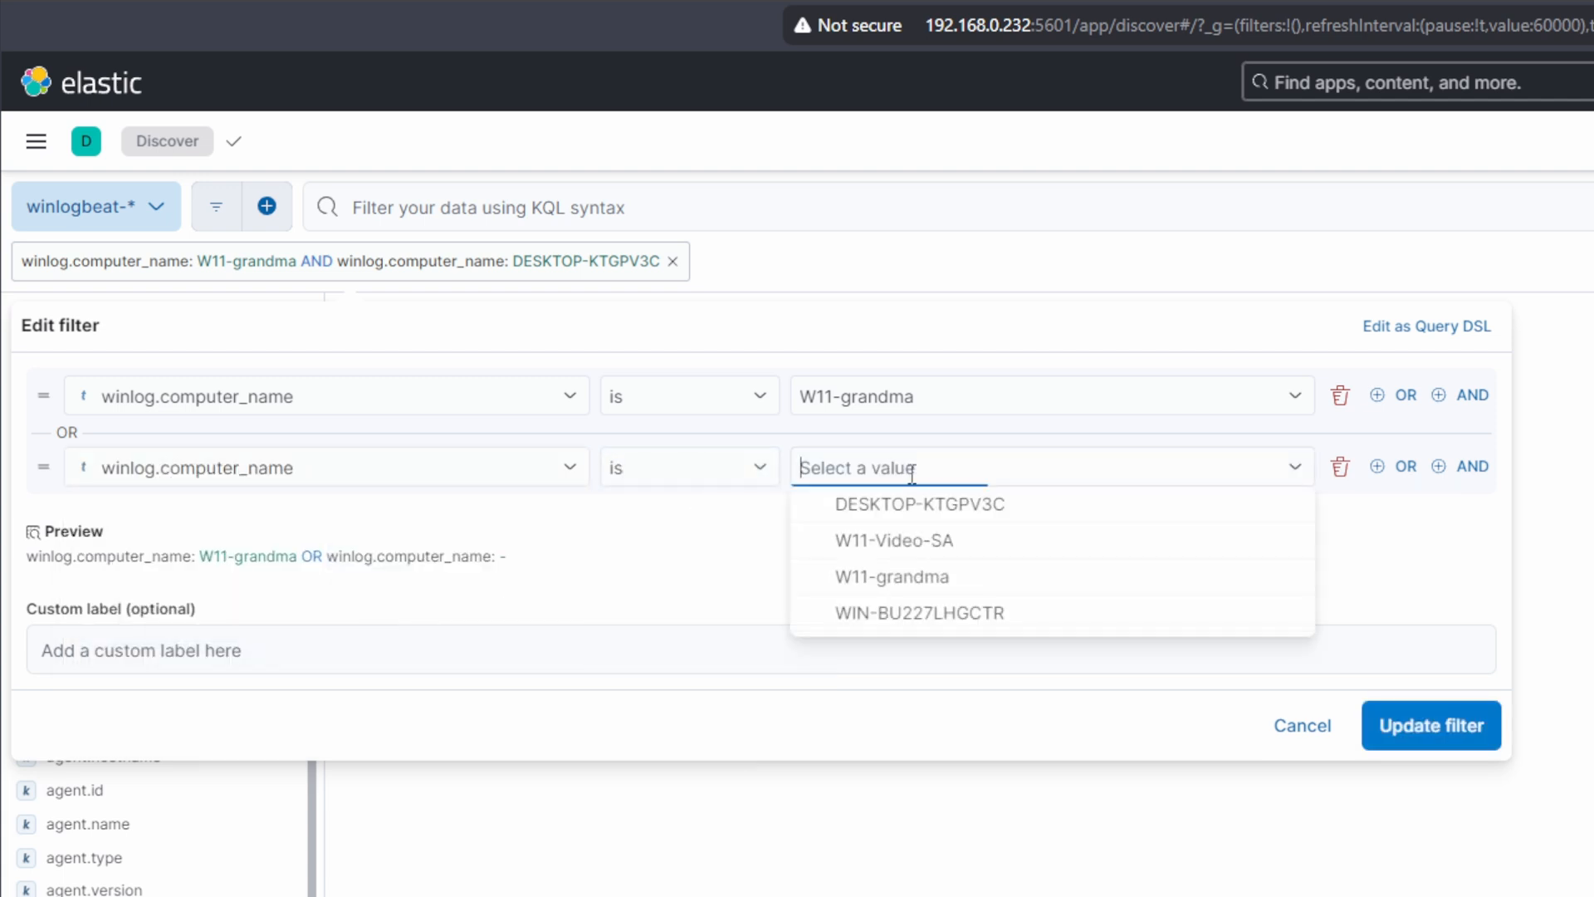
left_click(916, 504)
left_click(1431, 725)
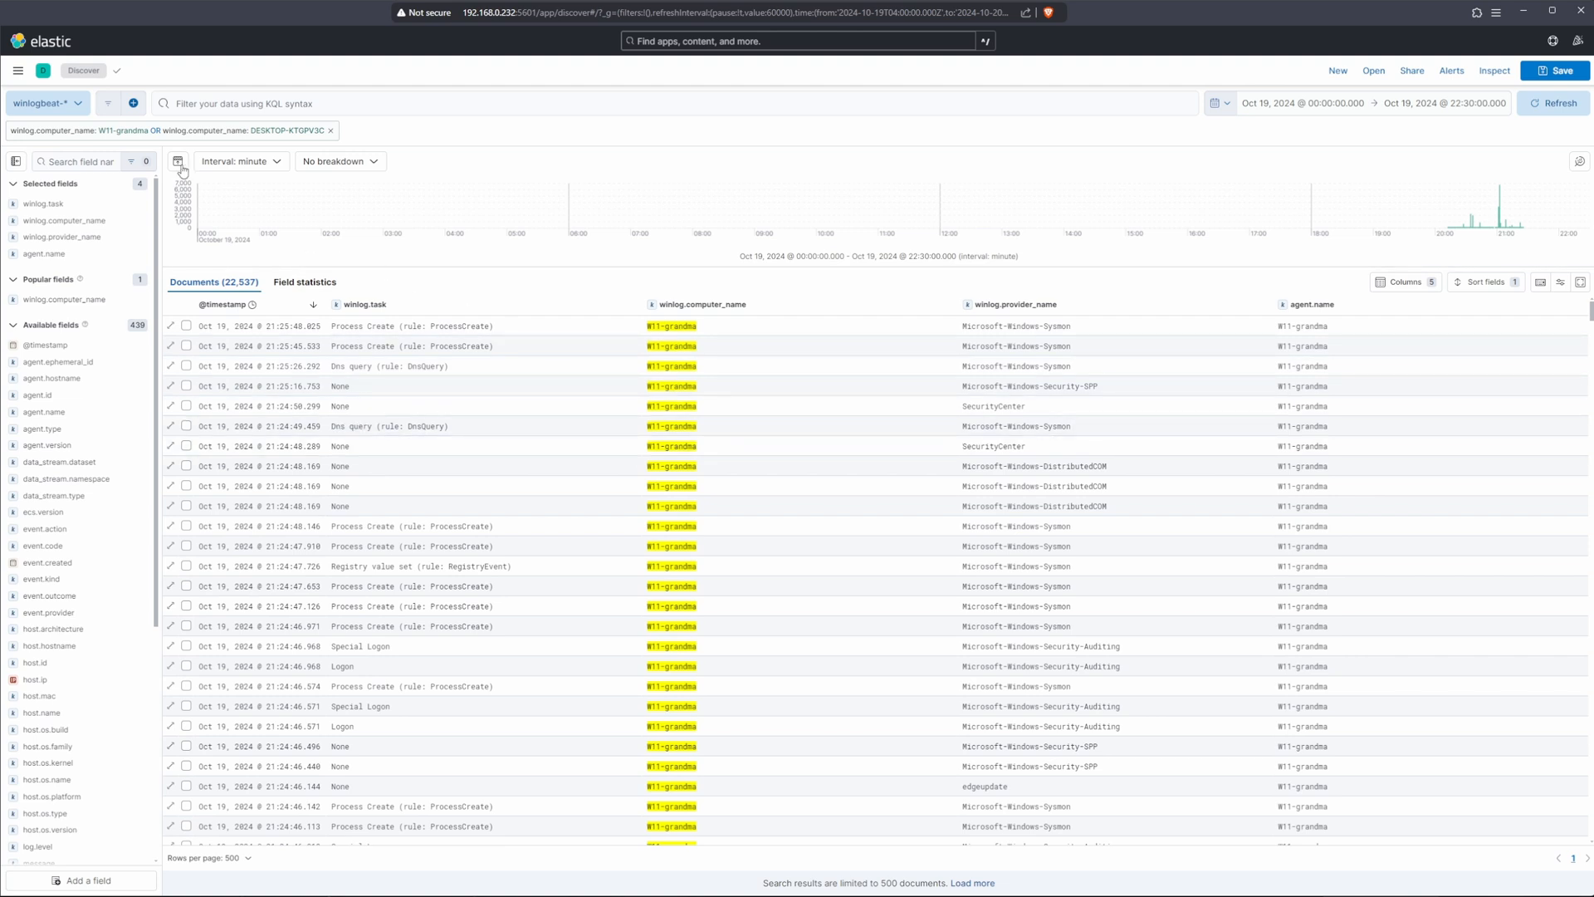
Step: Reopen the OR filter for editing and delete its DESKTOP-KTGPV3C condition
left_click(254, 134)
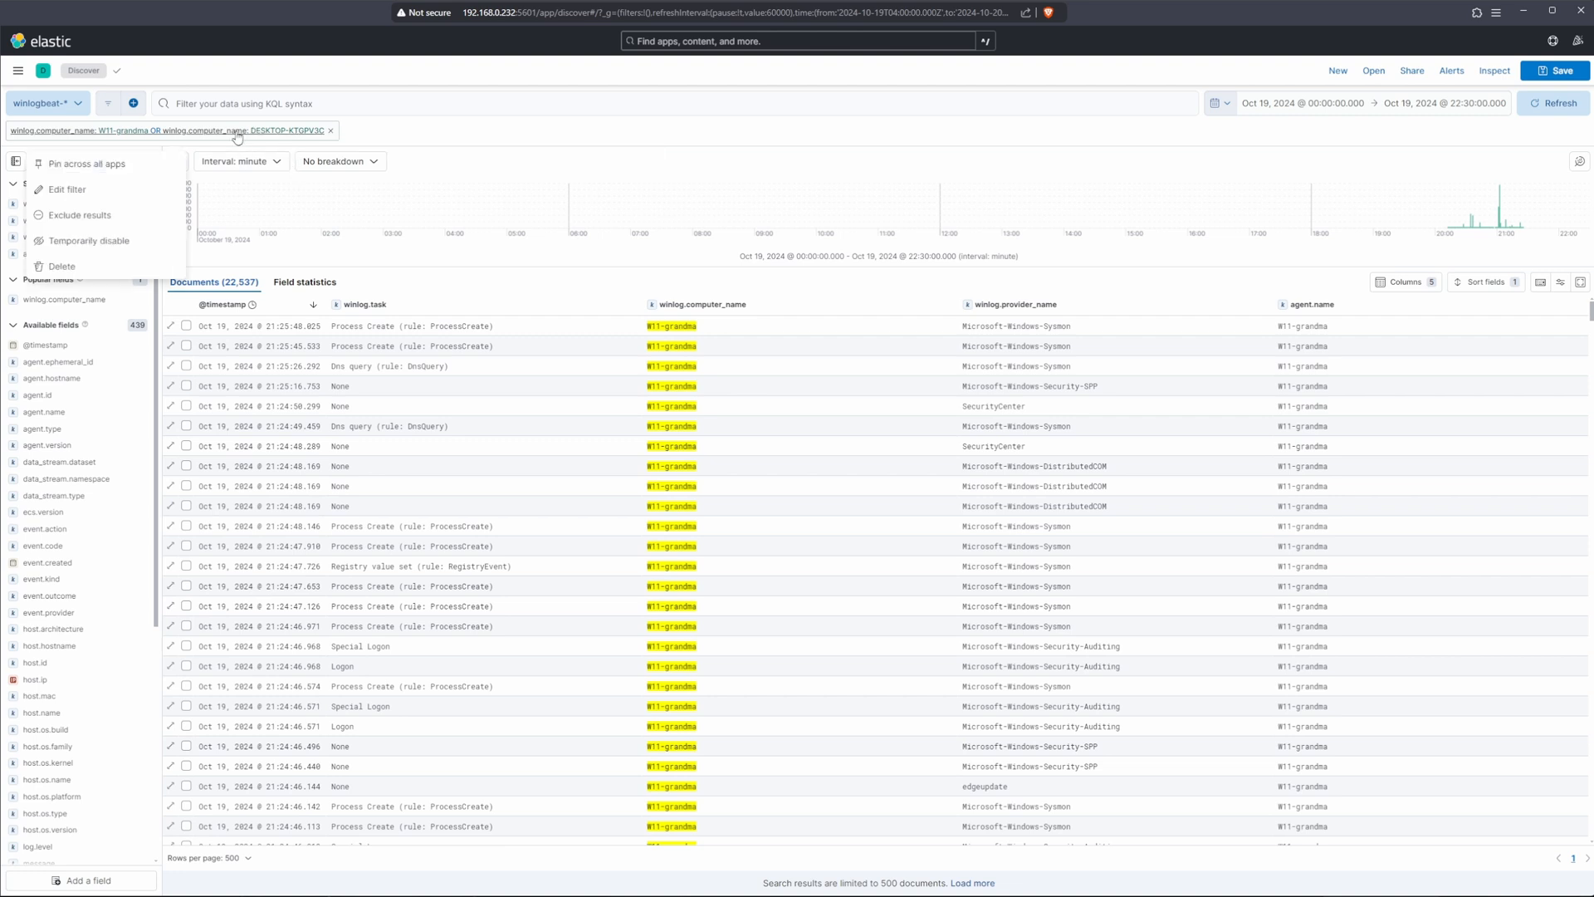
left_click(153, 191)
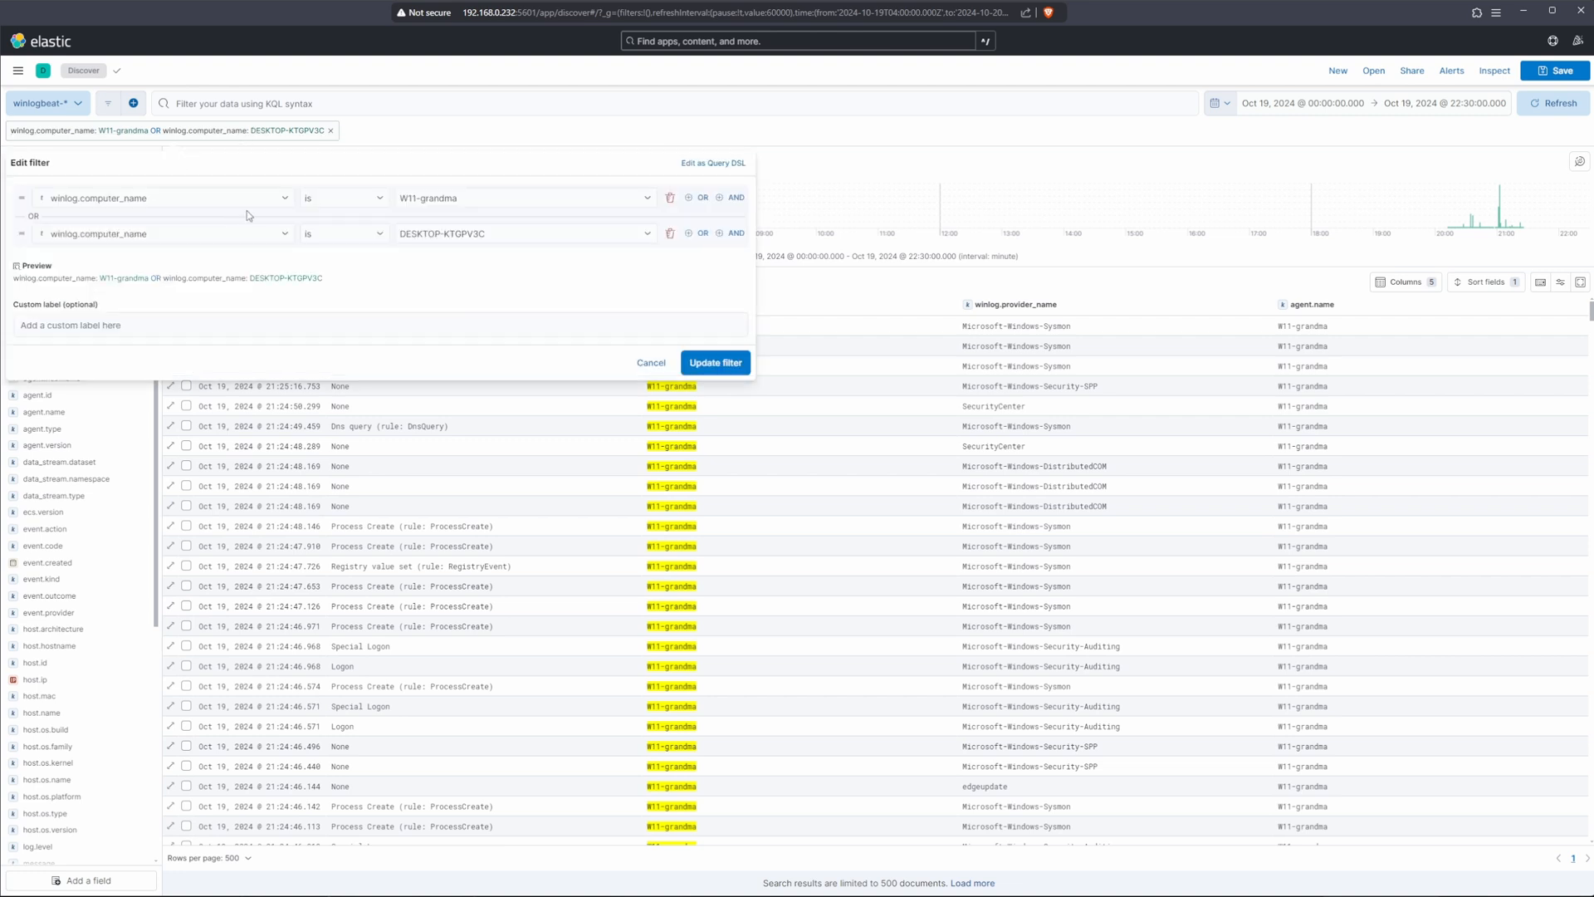
left_click(670, 234)
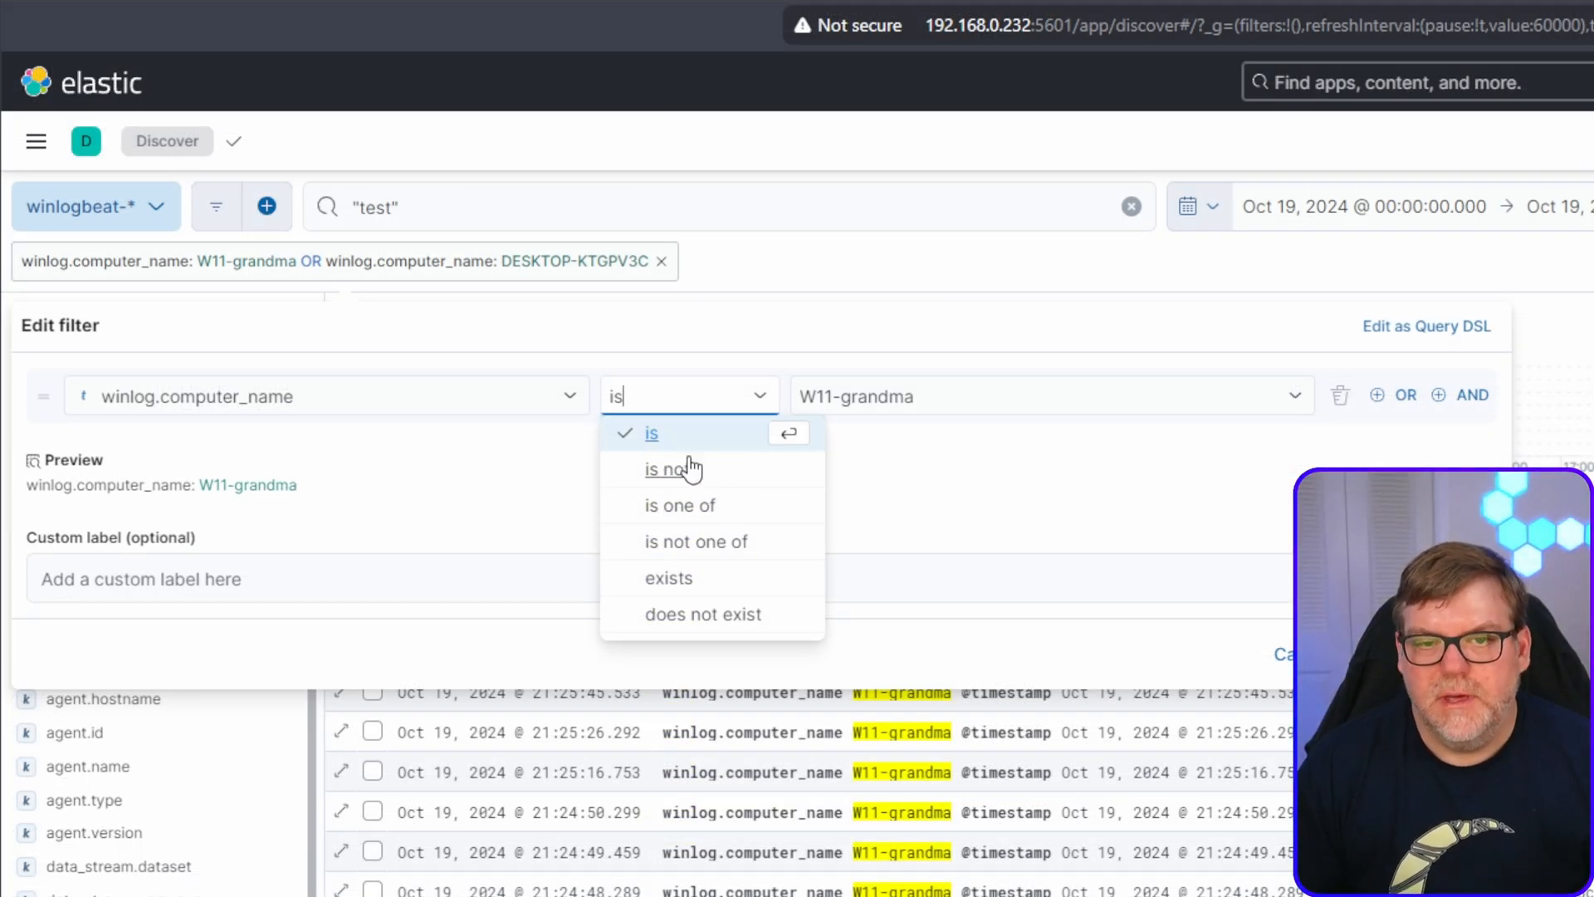
Step: Switch the operator to "is one of", try DESKTOP-KTGPV3C and W11-Video-SA as additional values, and remove both again
left_click(719, 502)
left_click(1006, 395)
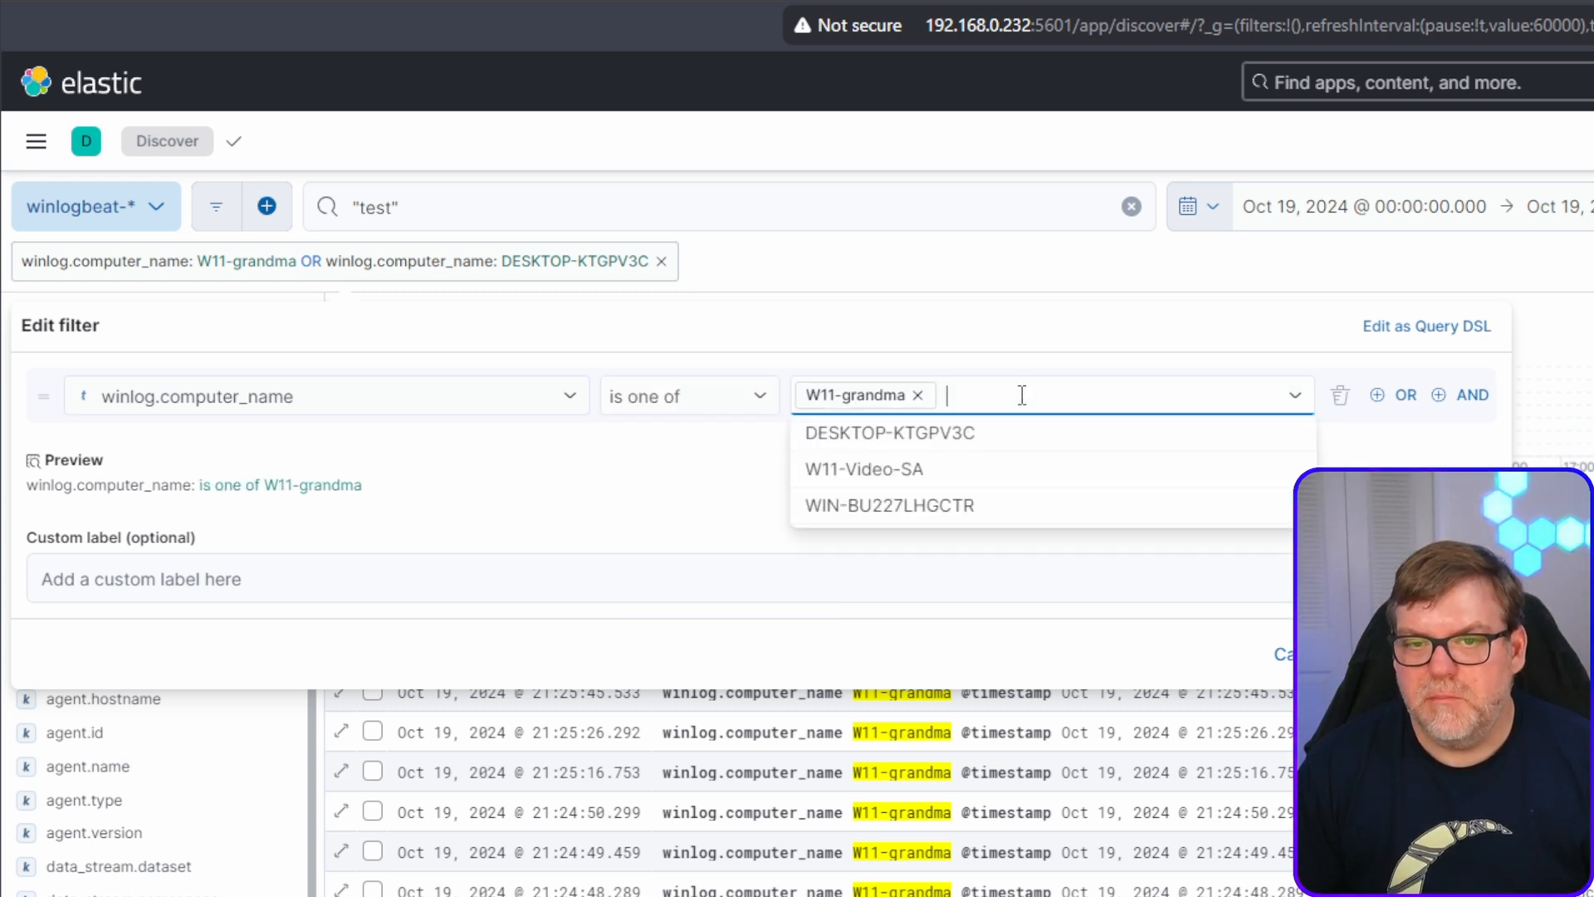
left_click(947, 435)
left_click(1117, 432)
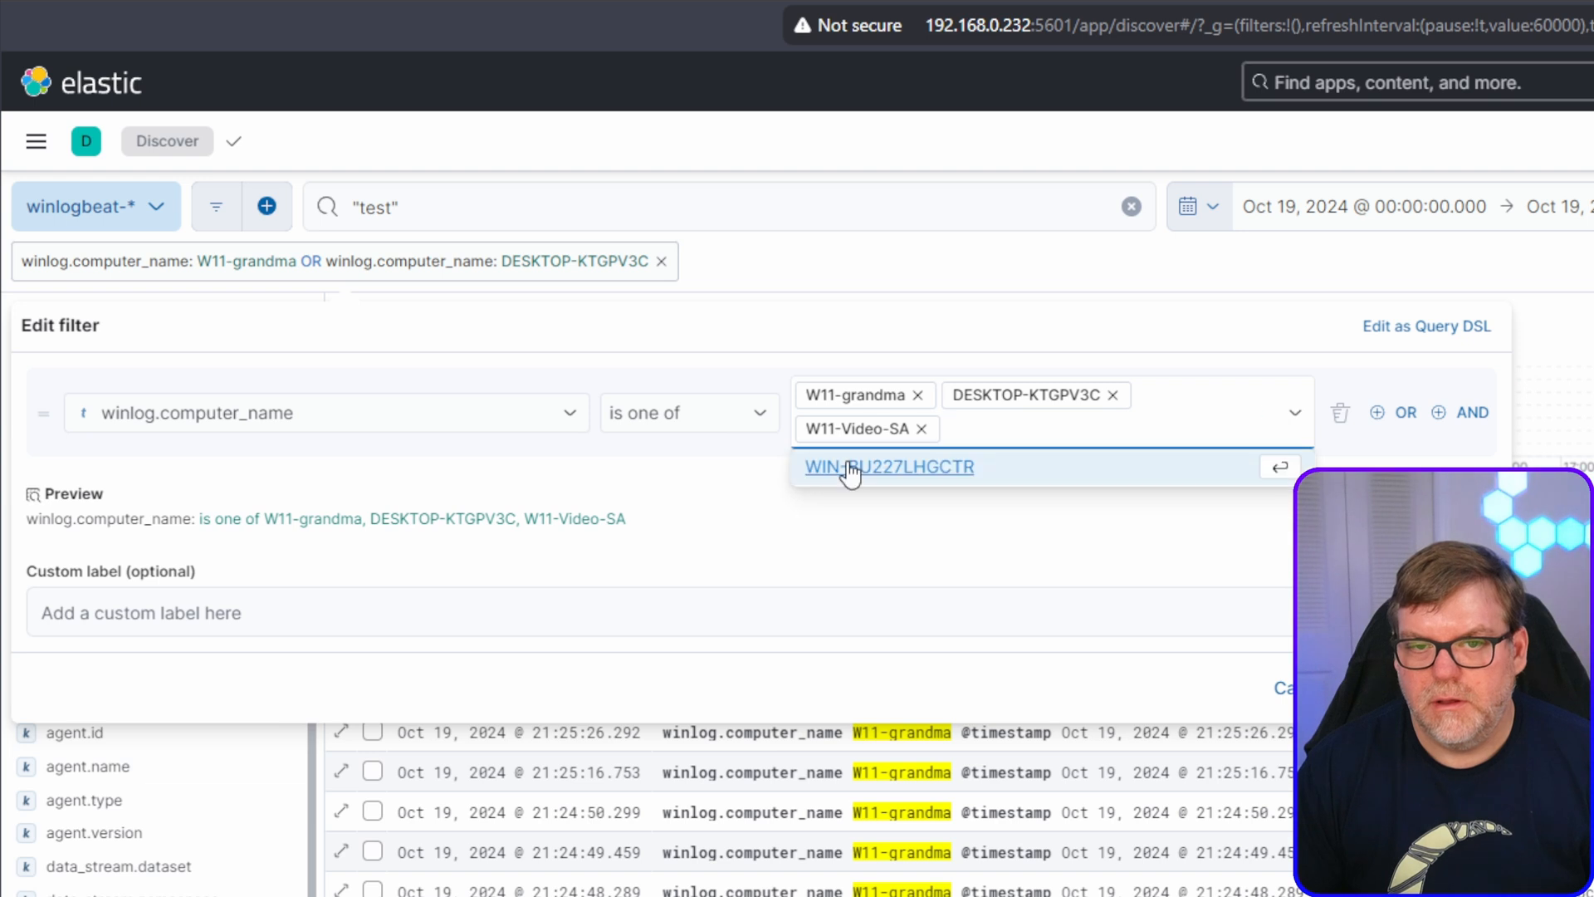
left_click(829, 535)
left_click(921, 428)
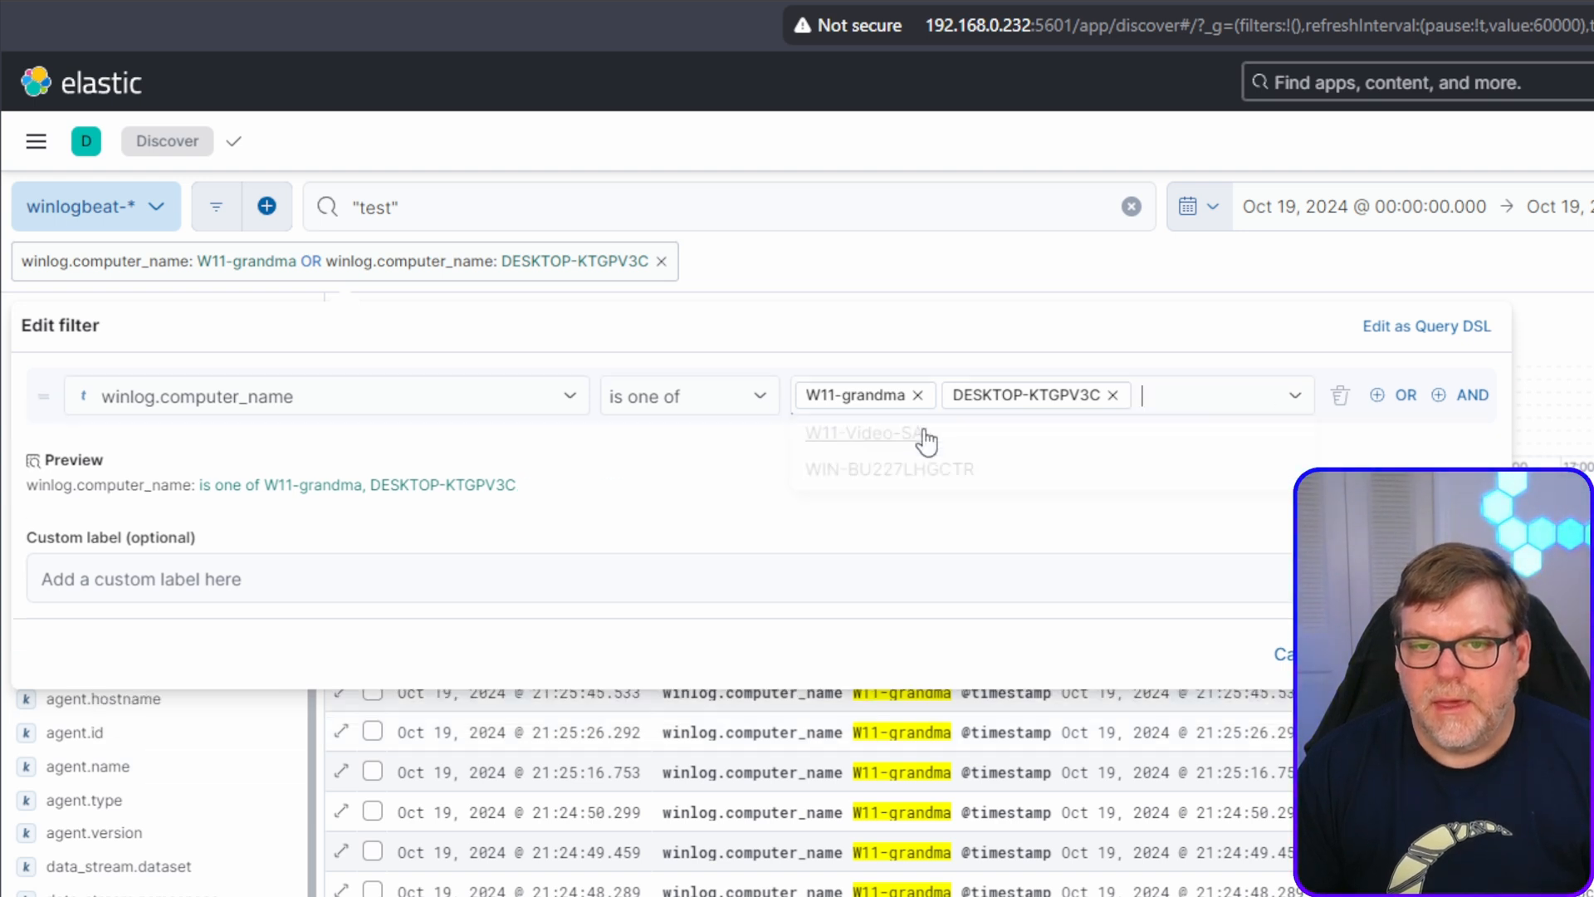
left_click(1113, 395)
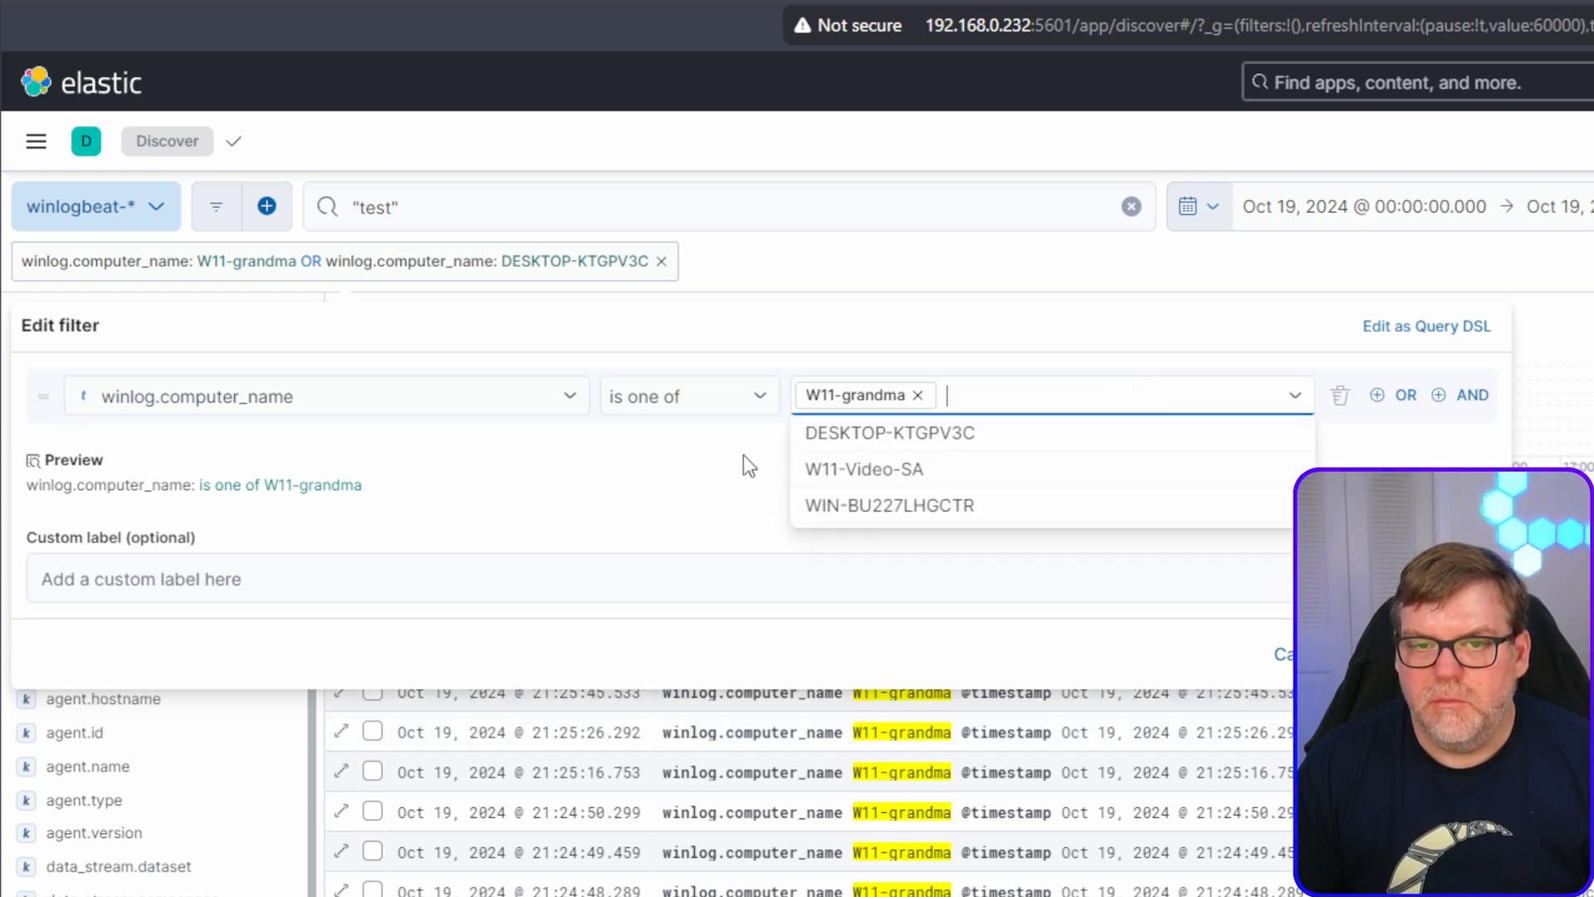
Step: Switch the operator to "is not one of", try W11-Video-SA as an additional value, and remove it again
left_click(758, 399)
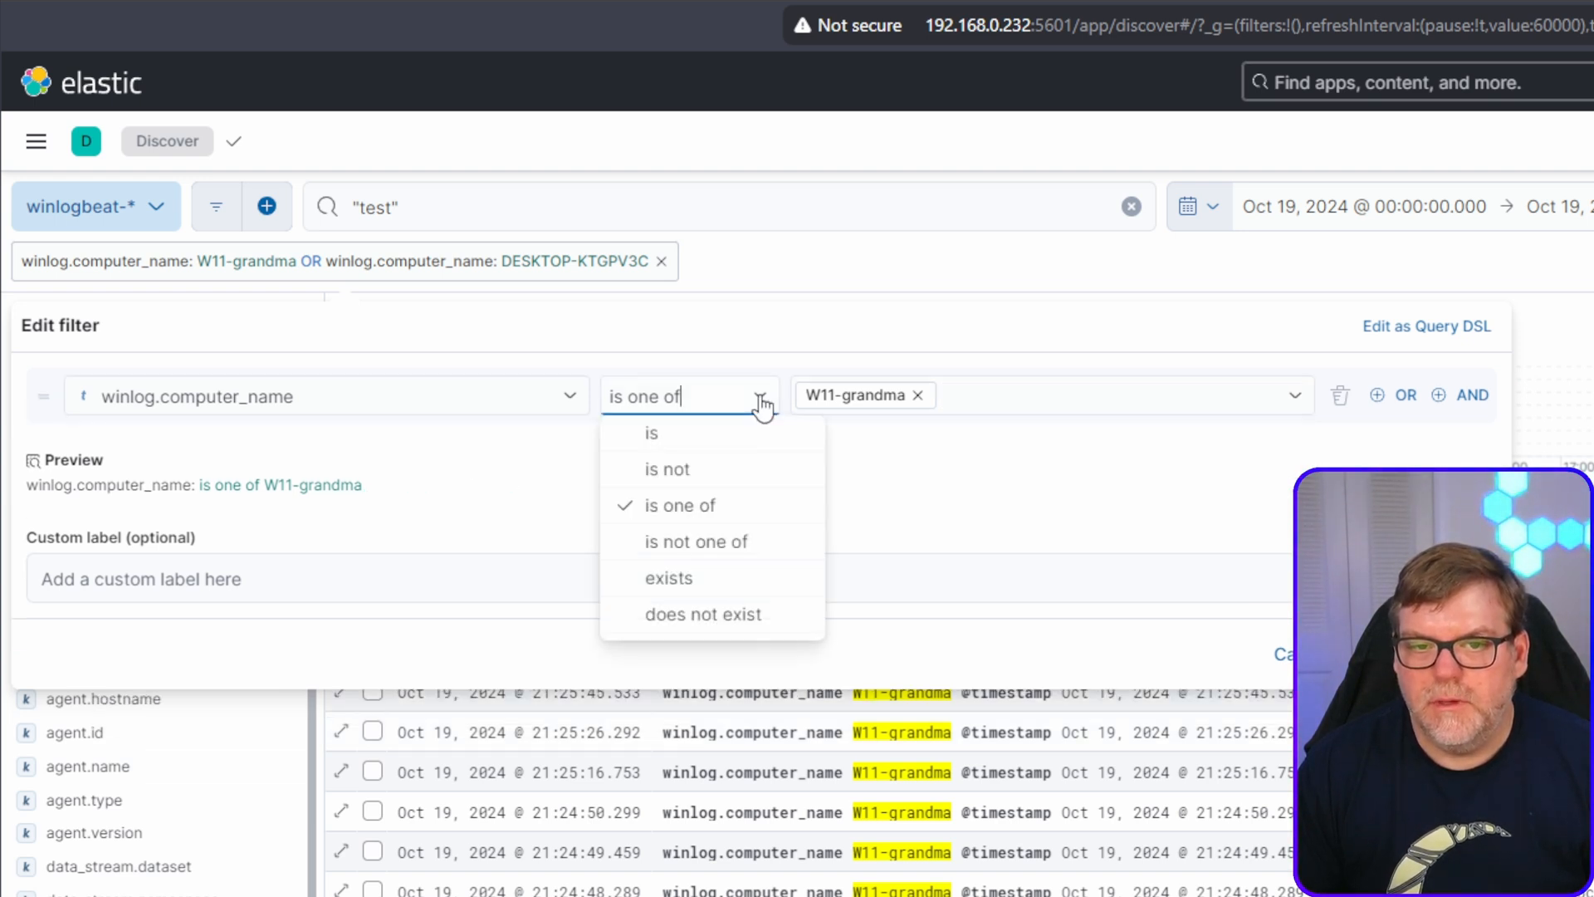
left_click(740, 546)
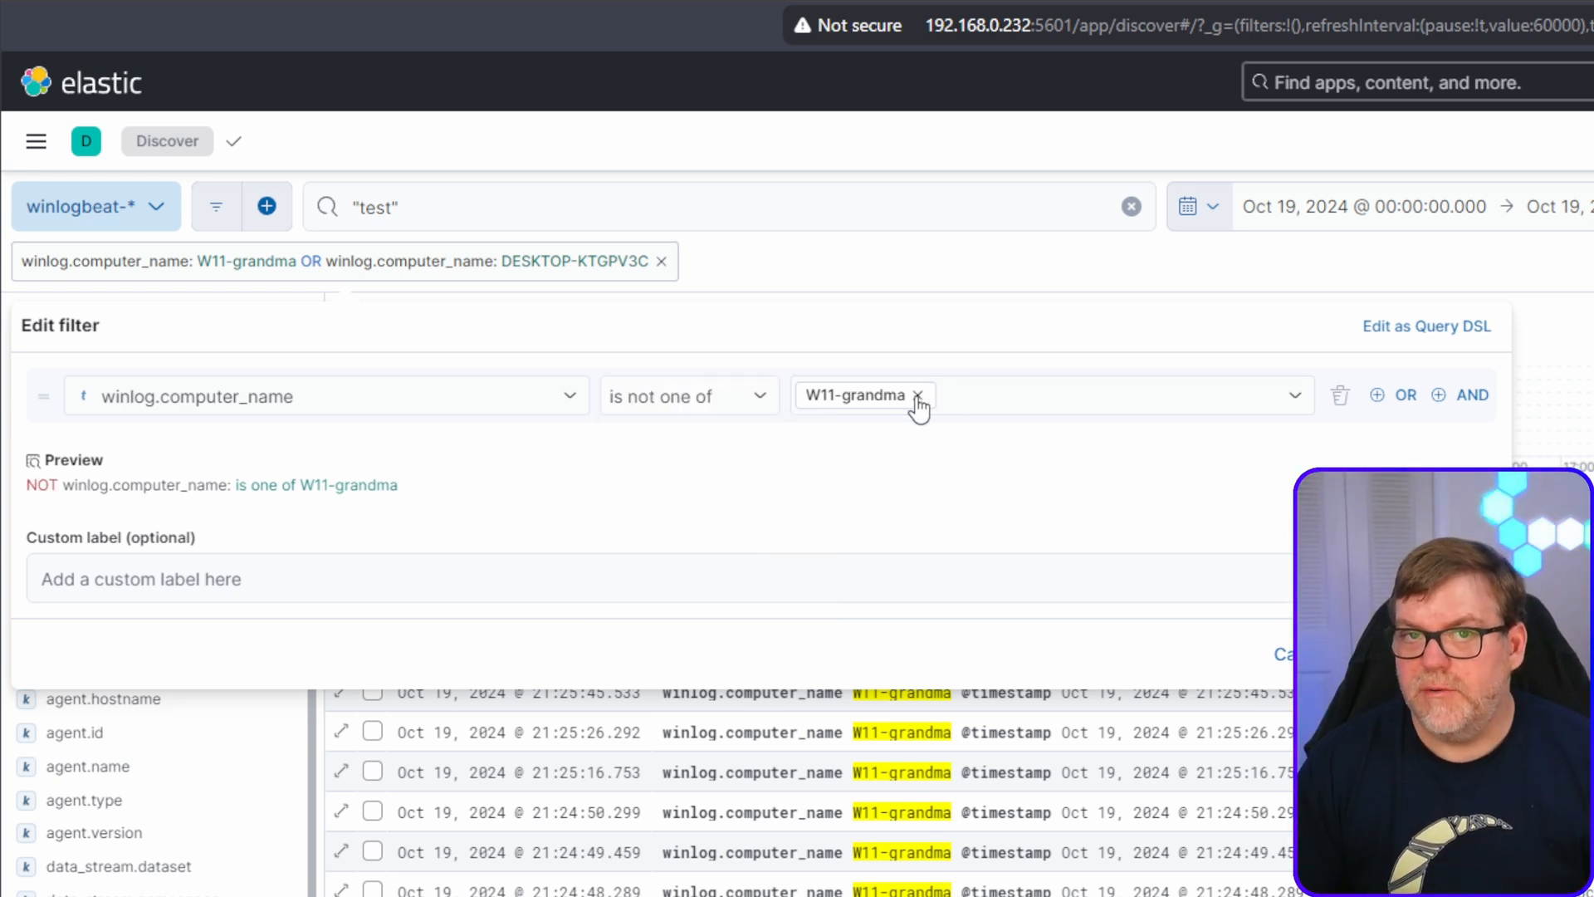
left_click(993, 396)
left_click(912, 470)
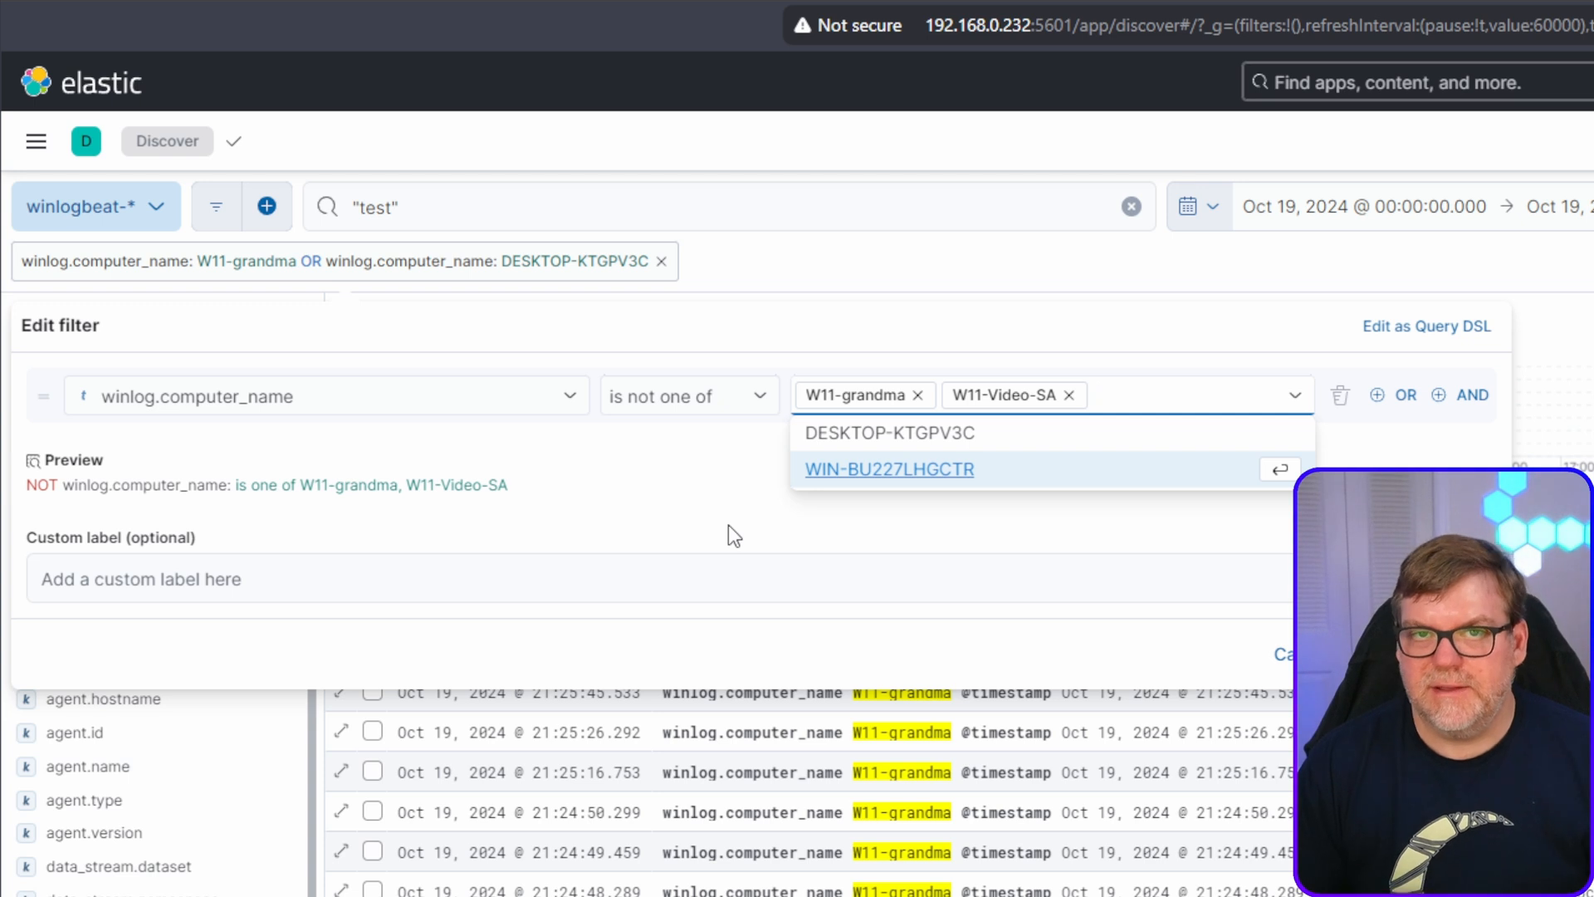
left_click(1069, 395)
left_click(652, 513)
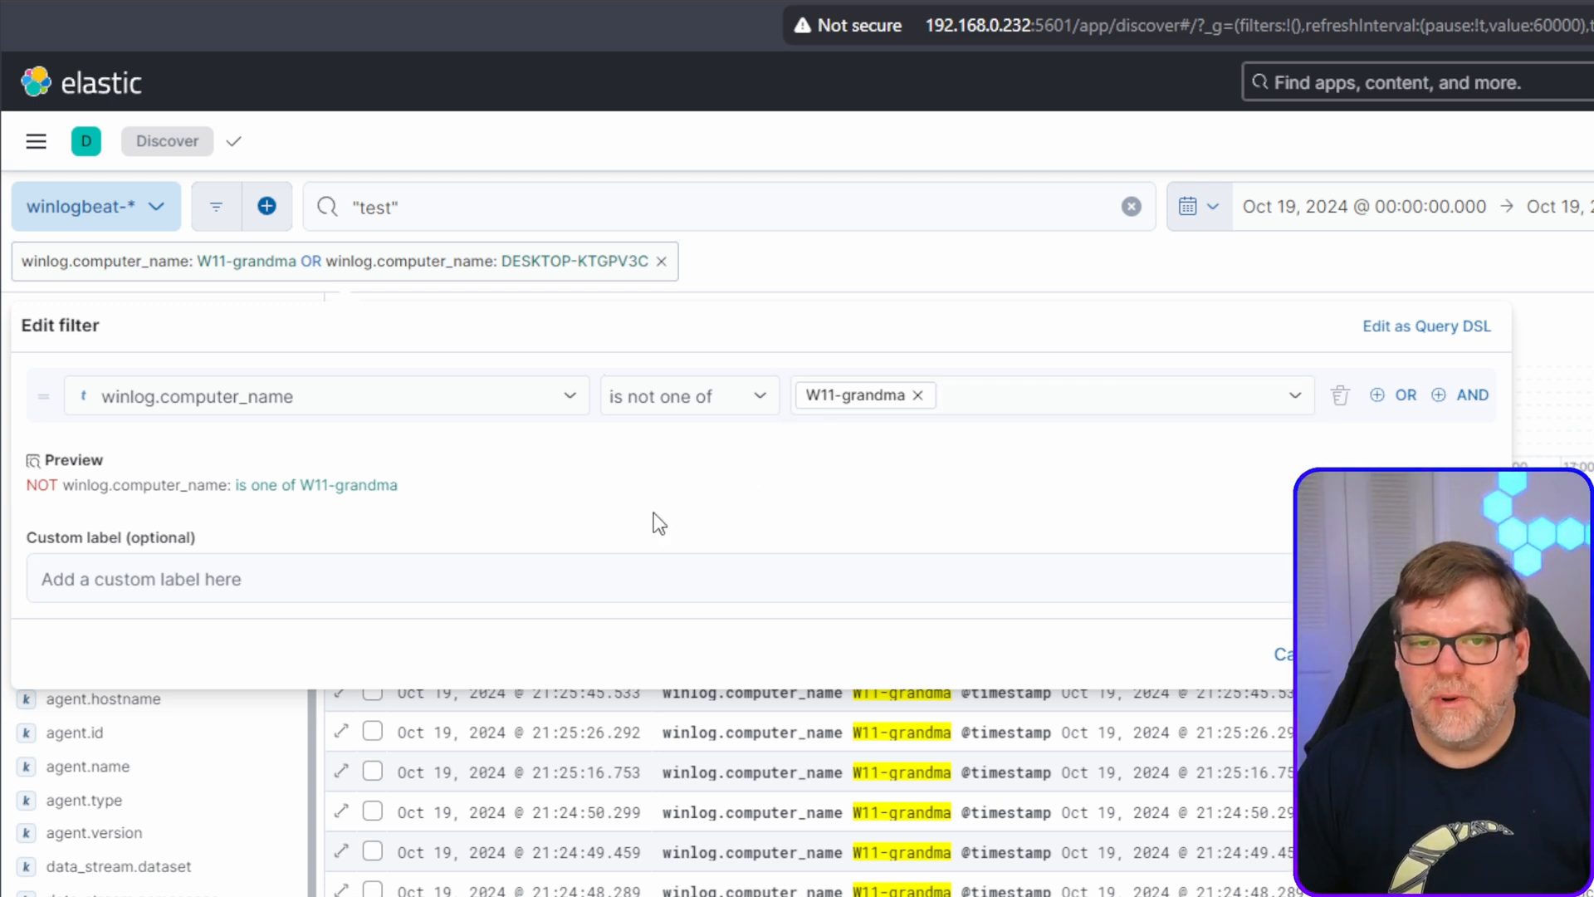
Step: Set the winlog.computer_name filter's operator to "exists" and update the filter
left_click(742, 396)
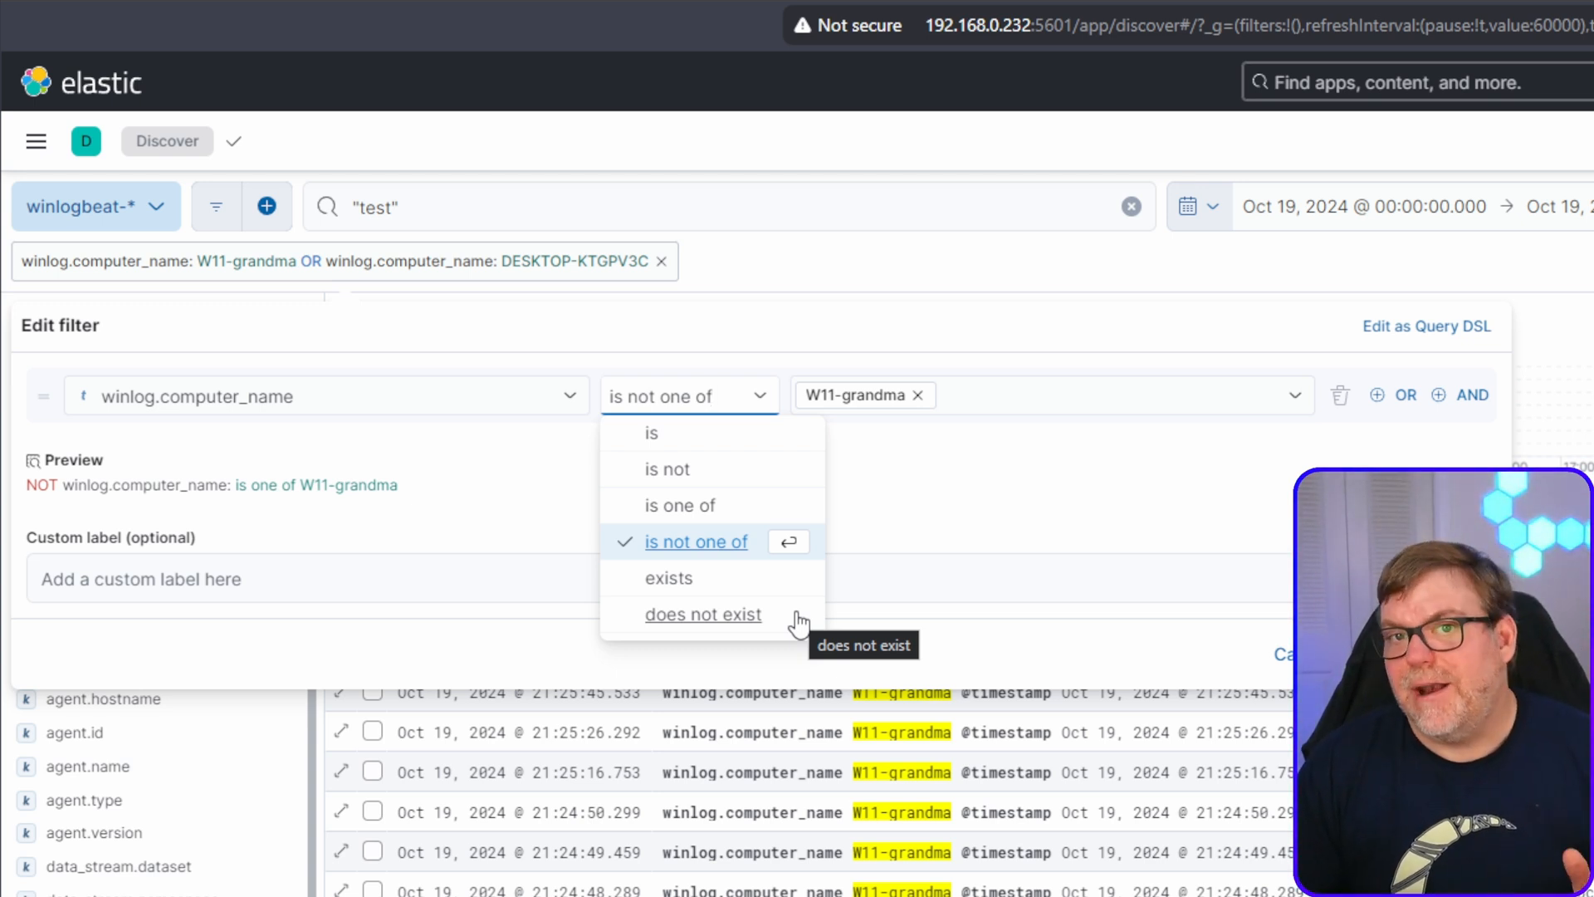
left_click(669, 578)
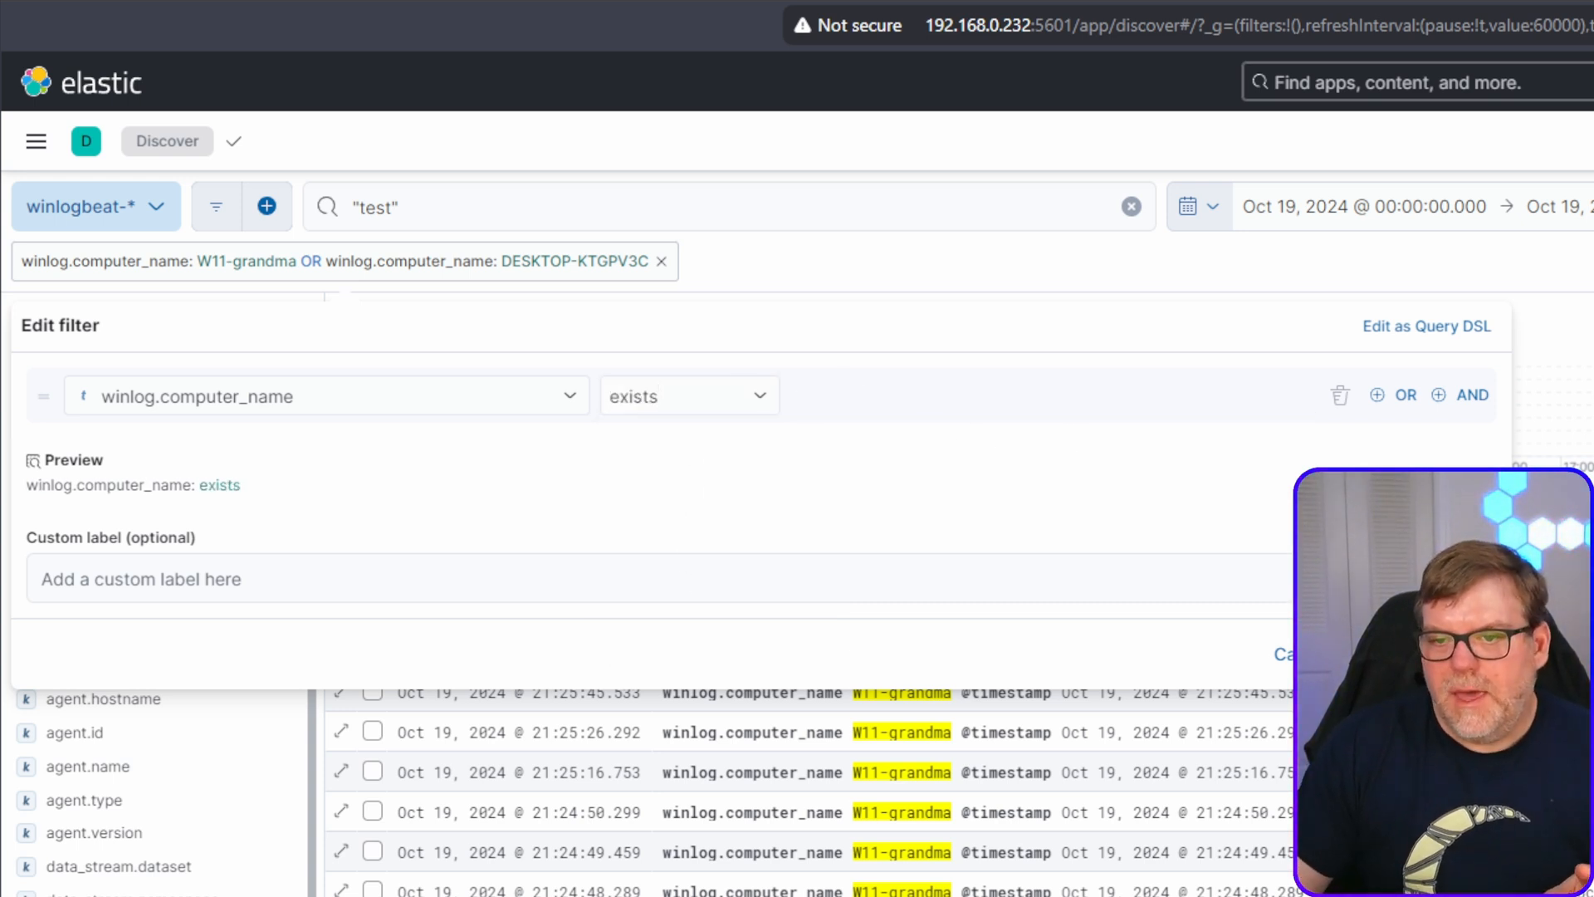
left_click(1422, 654)
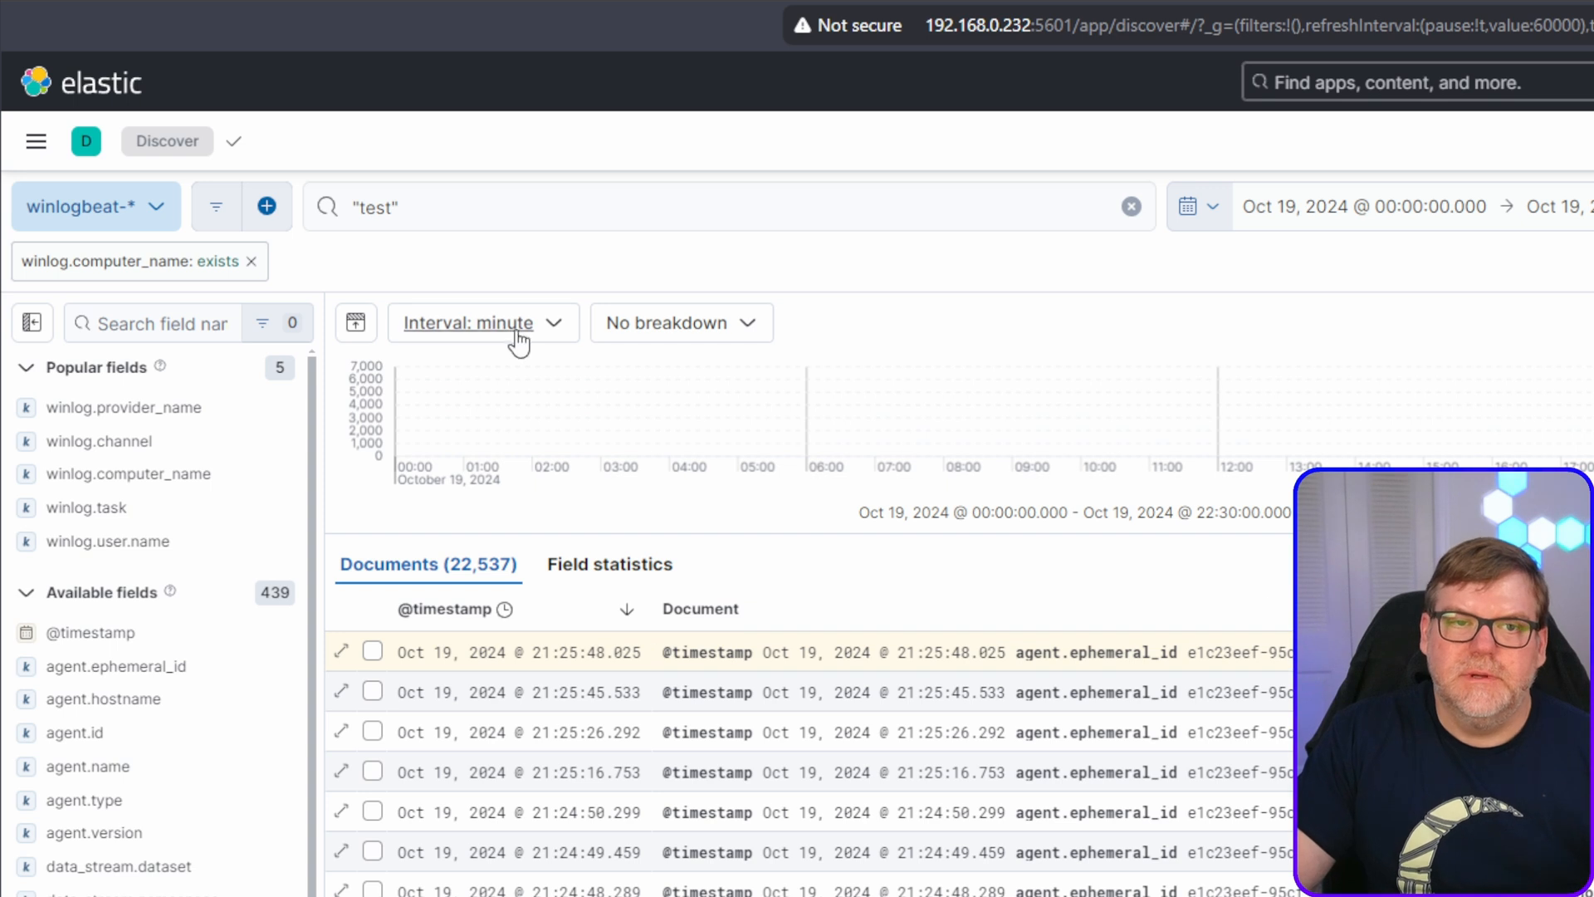
Step: Invert the winlog.computer_name exists filter to exclude its results, and remove the filter from the search
left_click(202, 271)
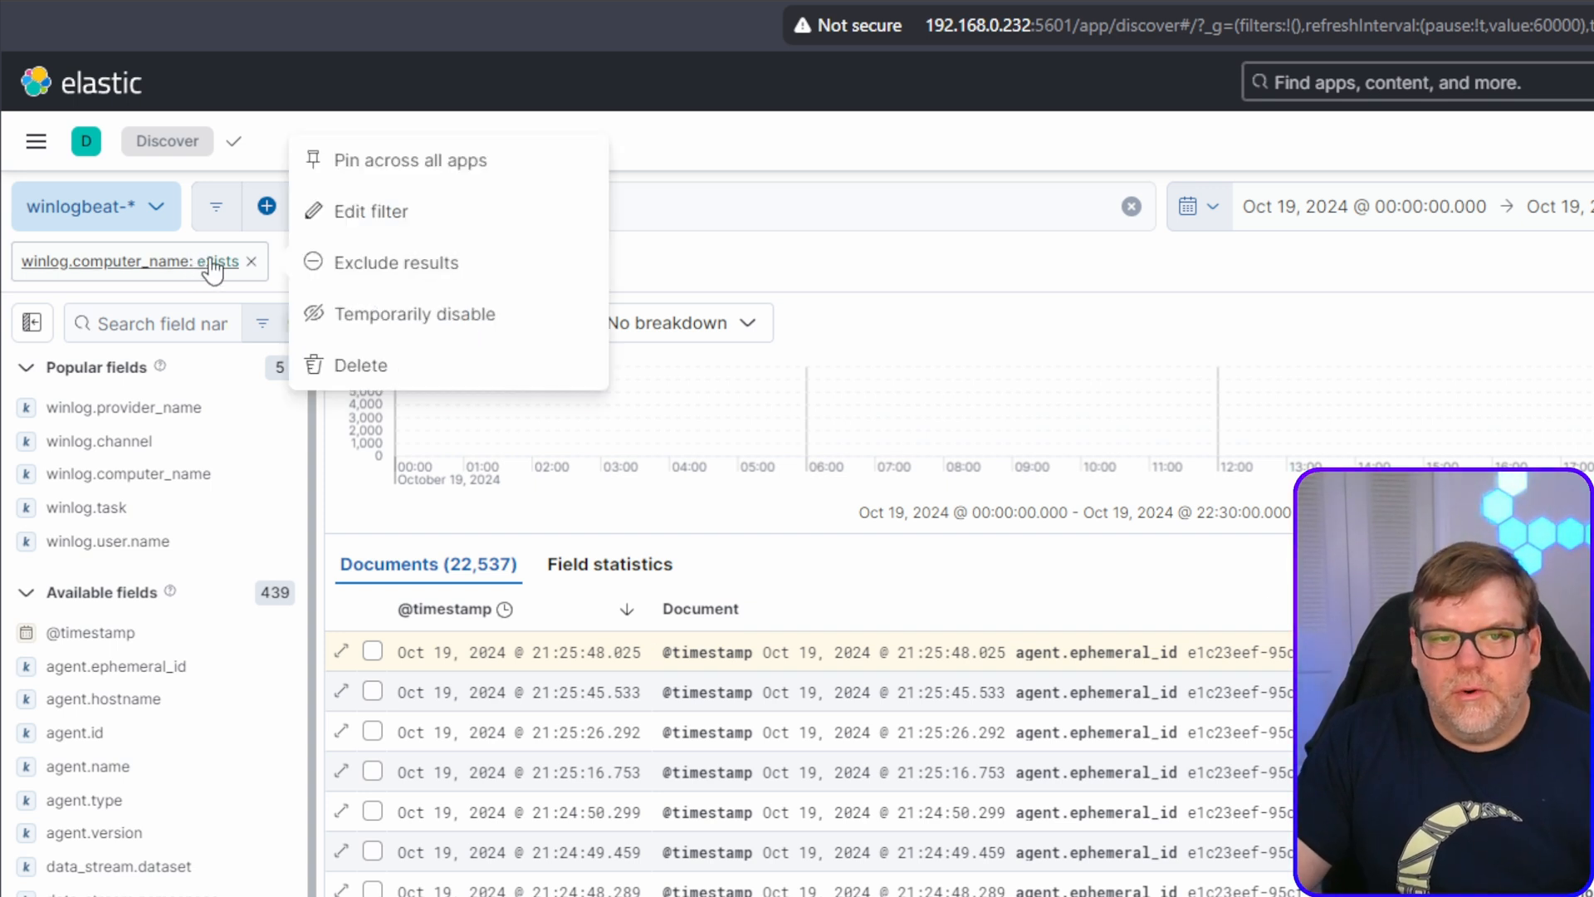
left_click(424, 275)
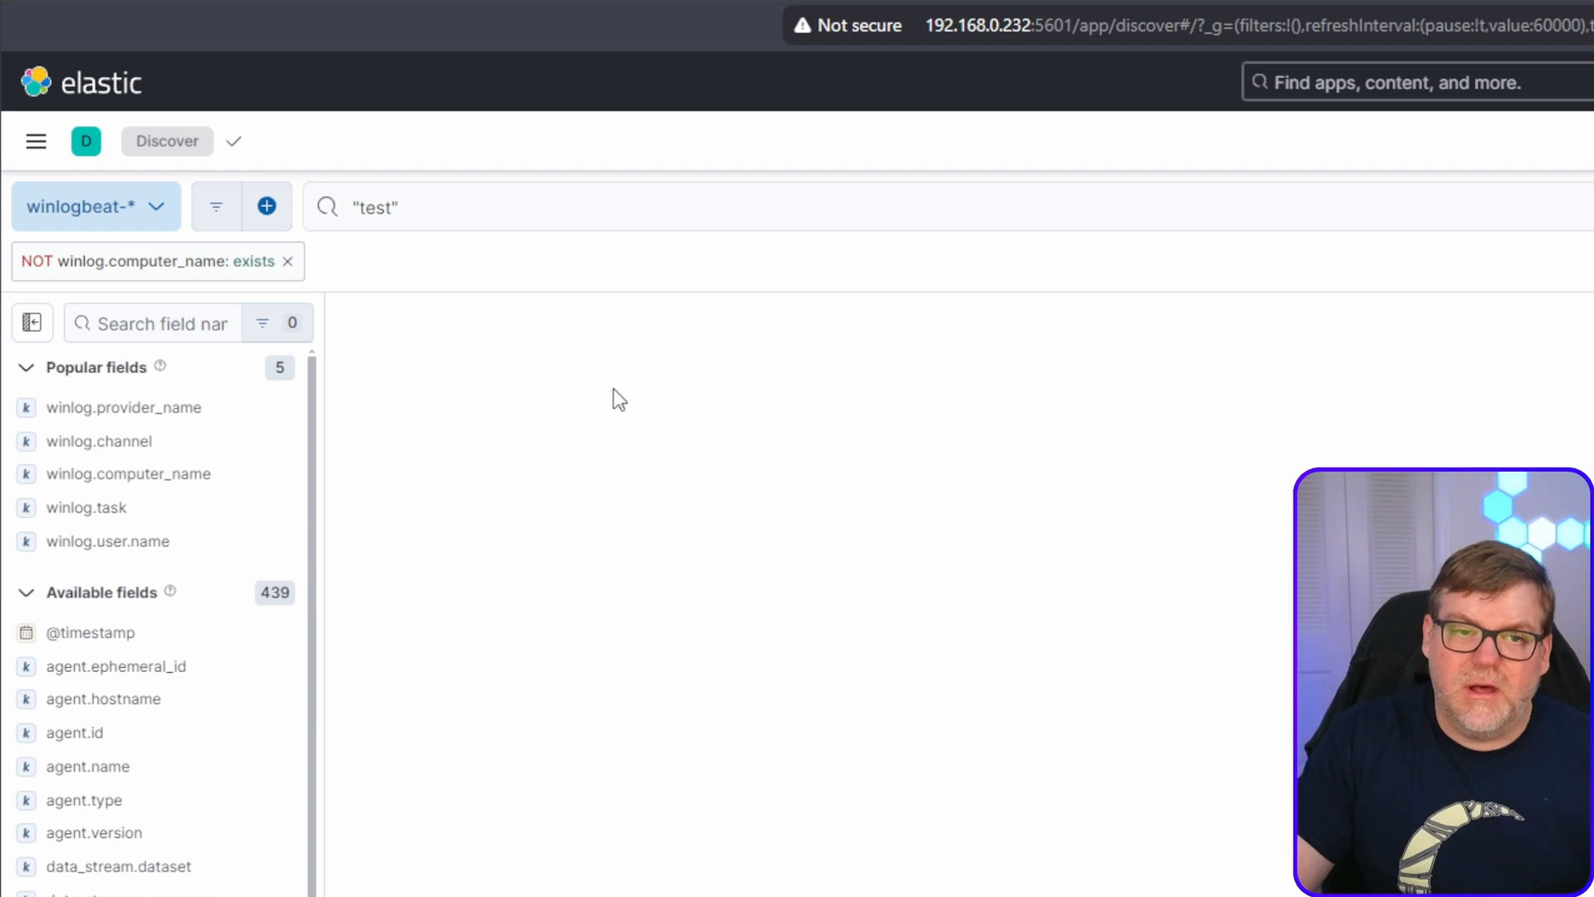
left_click(287, 263)
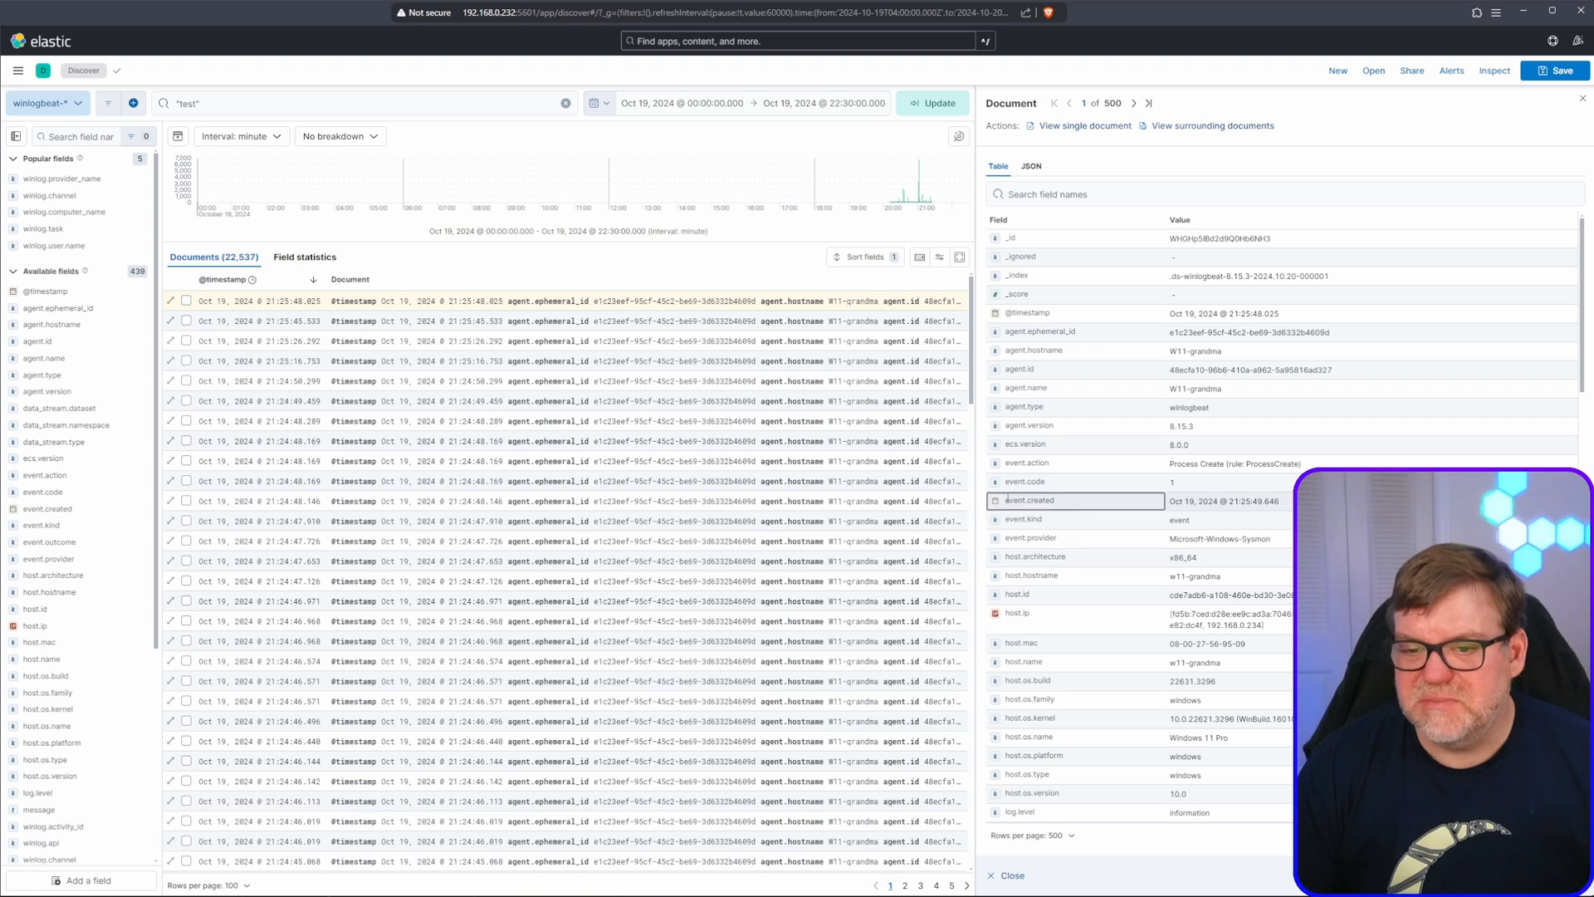
Step: Add the winlog.computer_name field from the expanded document as a column in the documents table
scroll(654, 584, "down", 5)
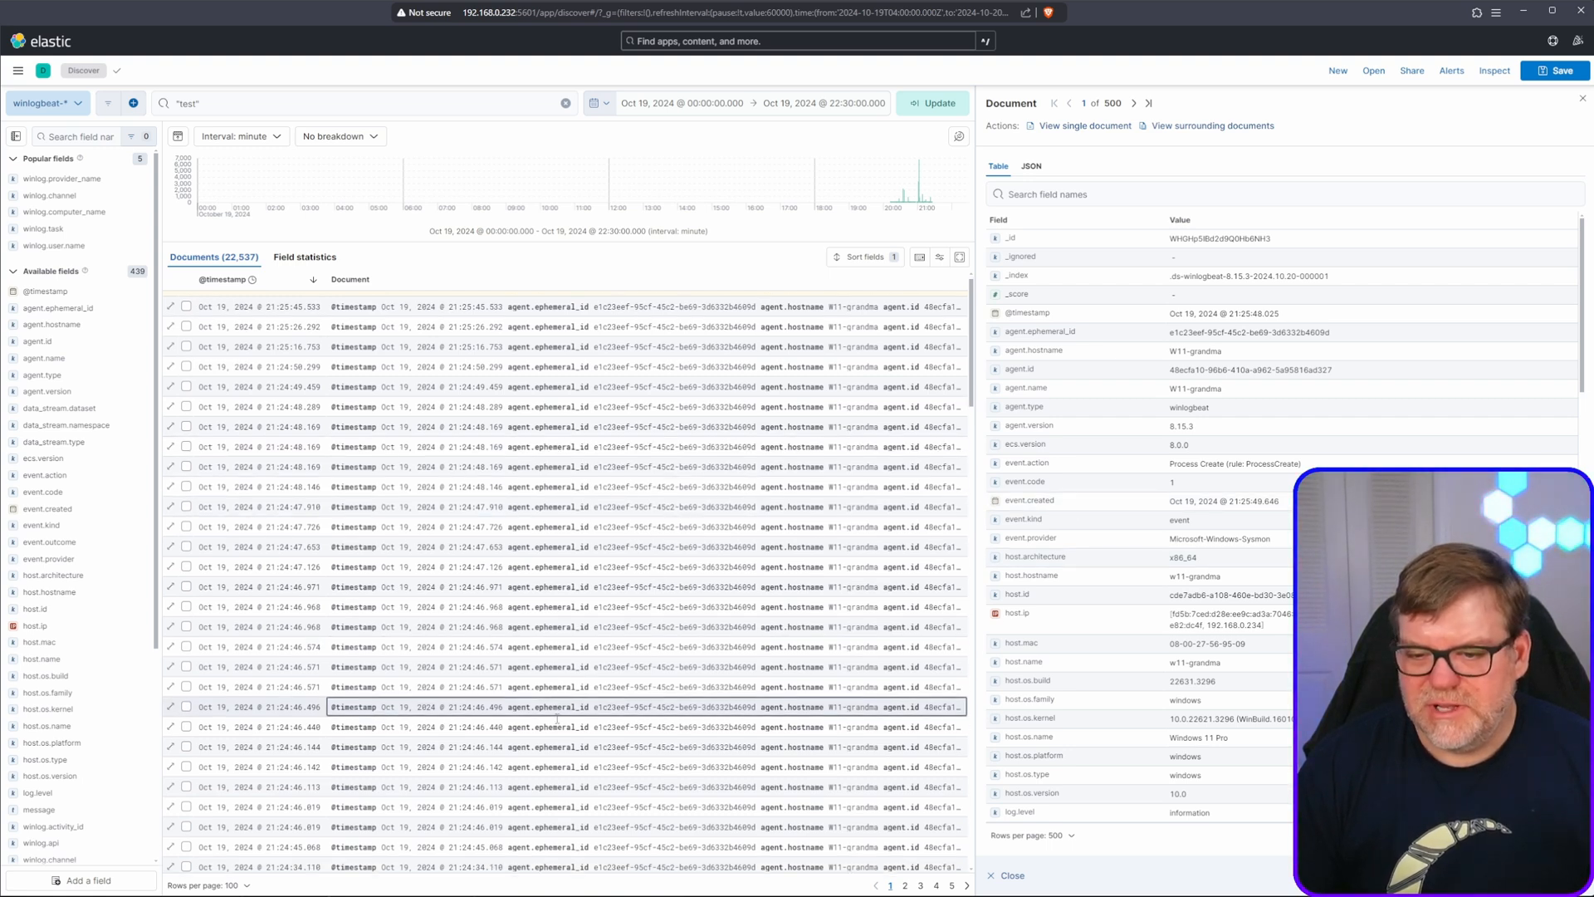
scroll(717, 651, "down", 1)
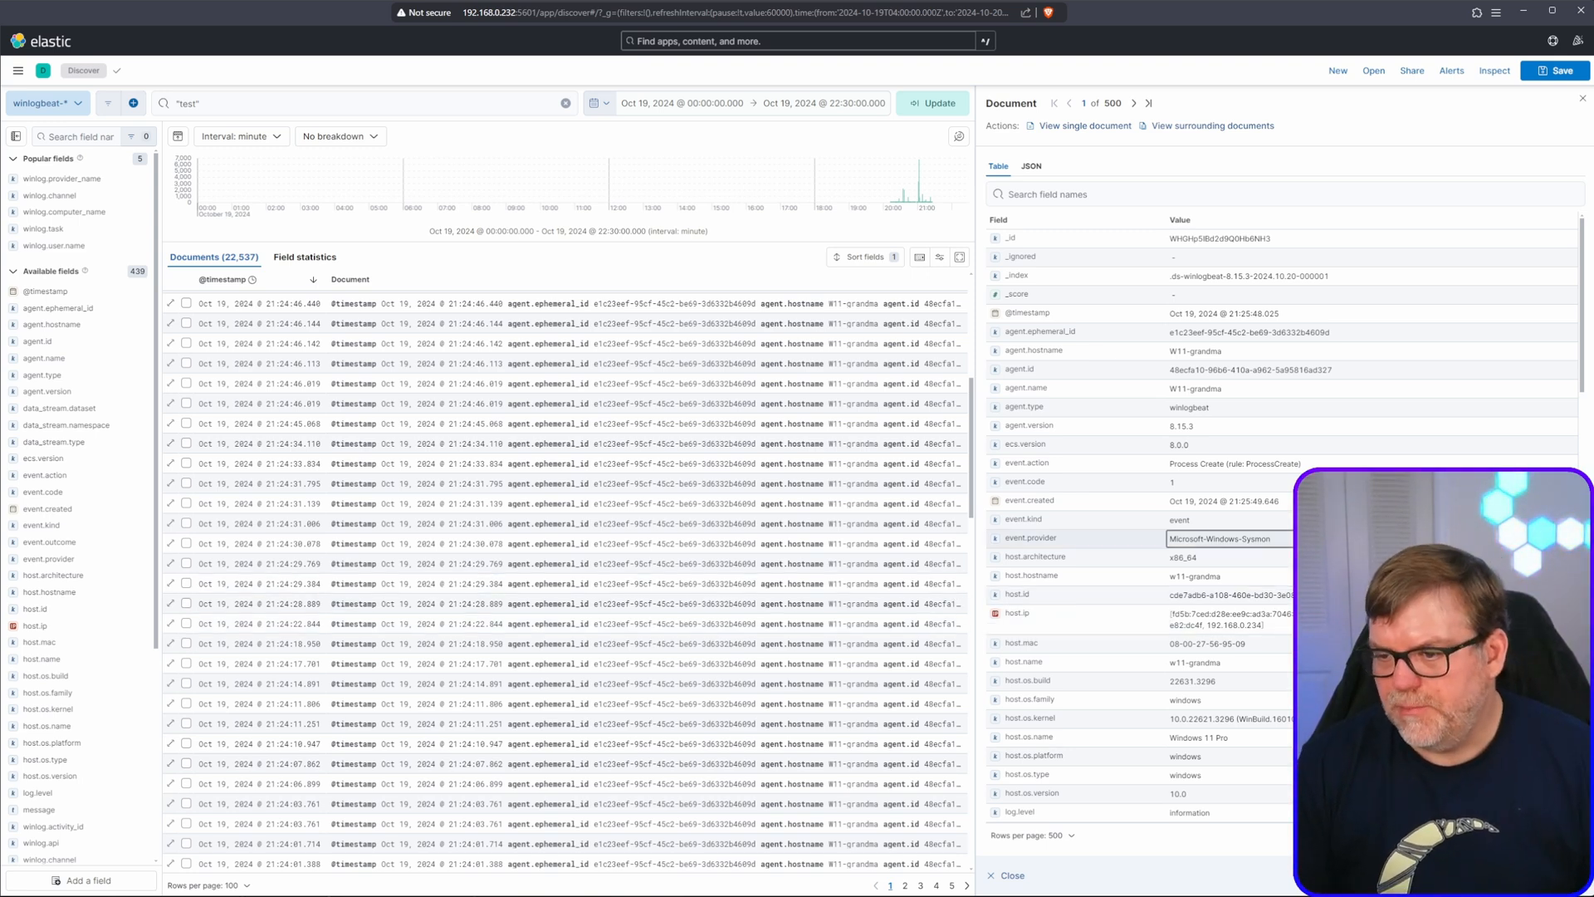
scroll(1237, 598, "down", 3)
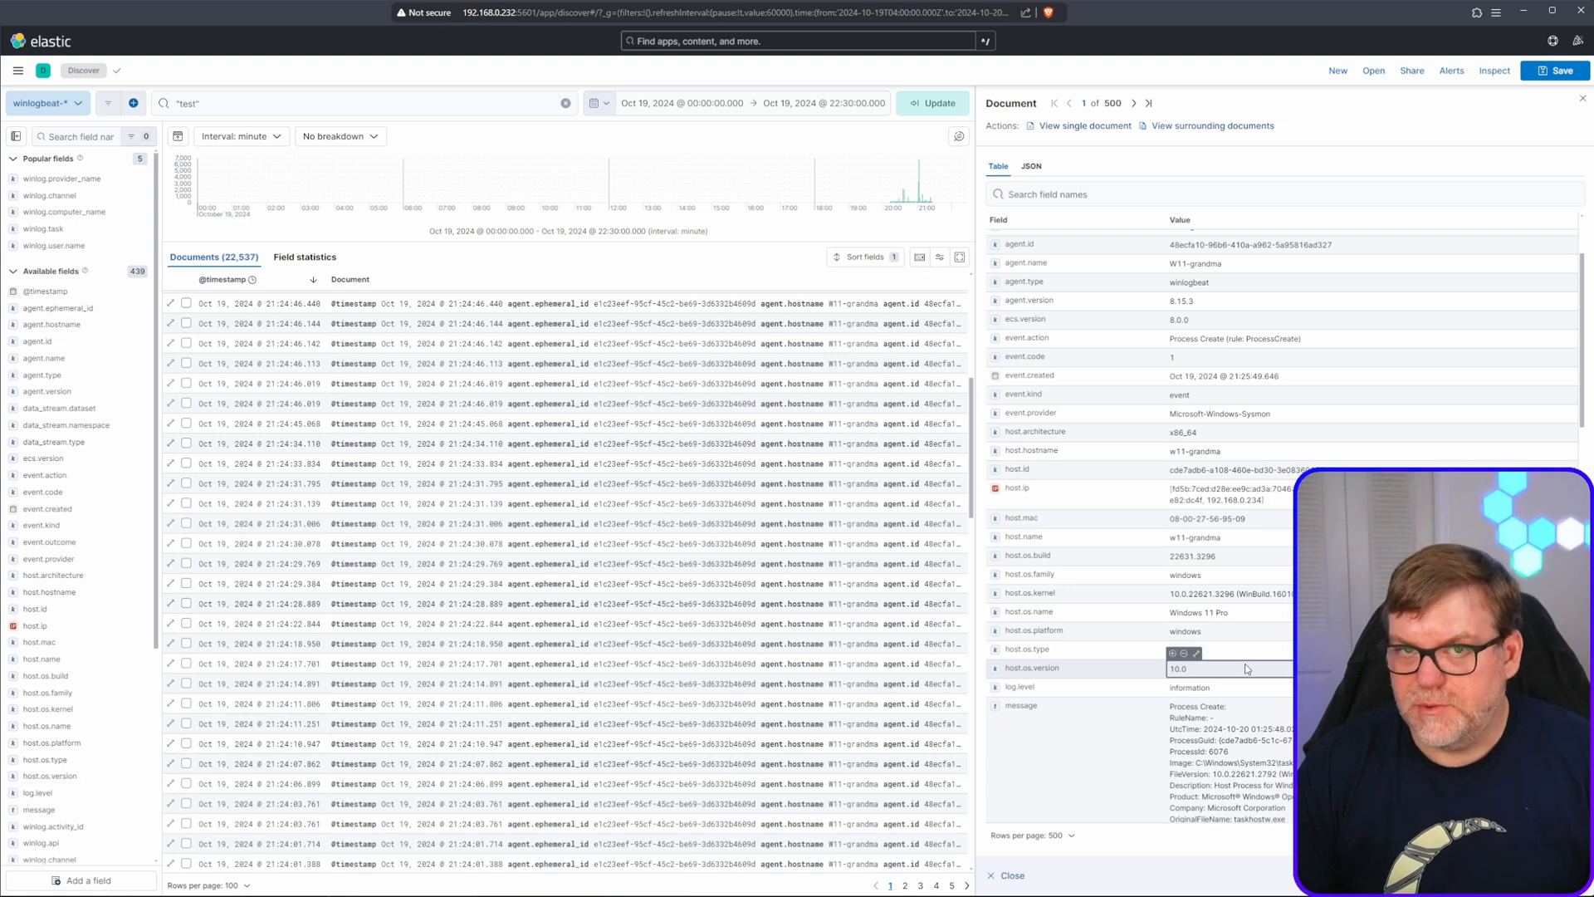
scroll(1253, 665, "down", 3)
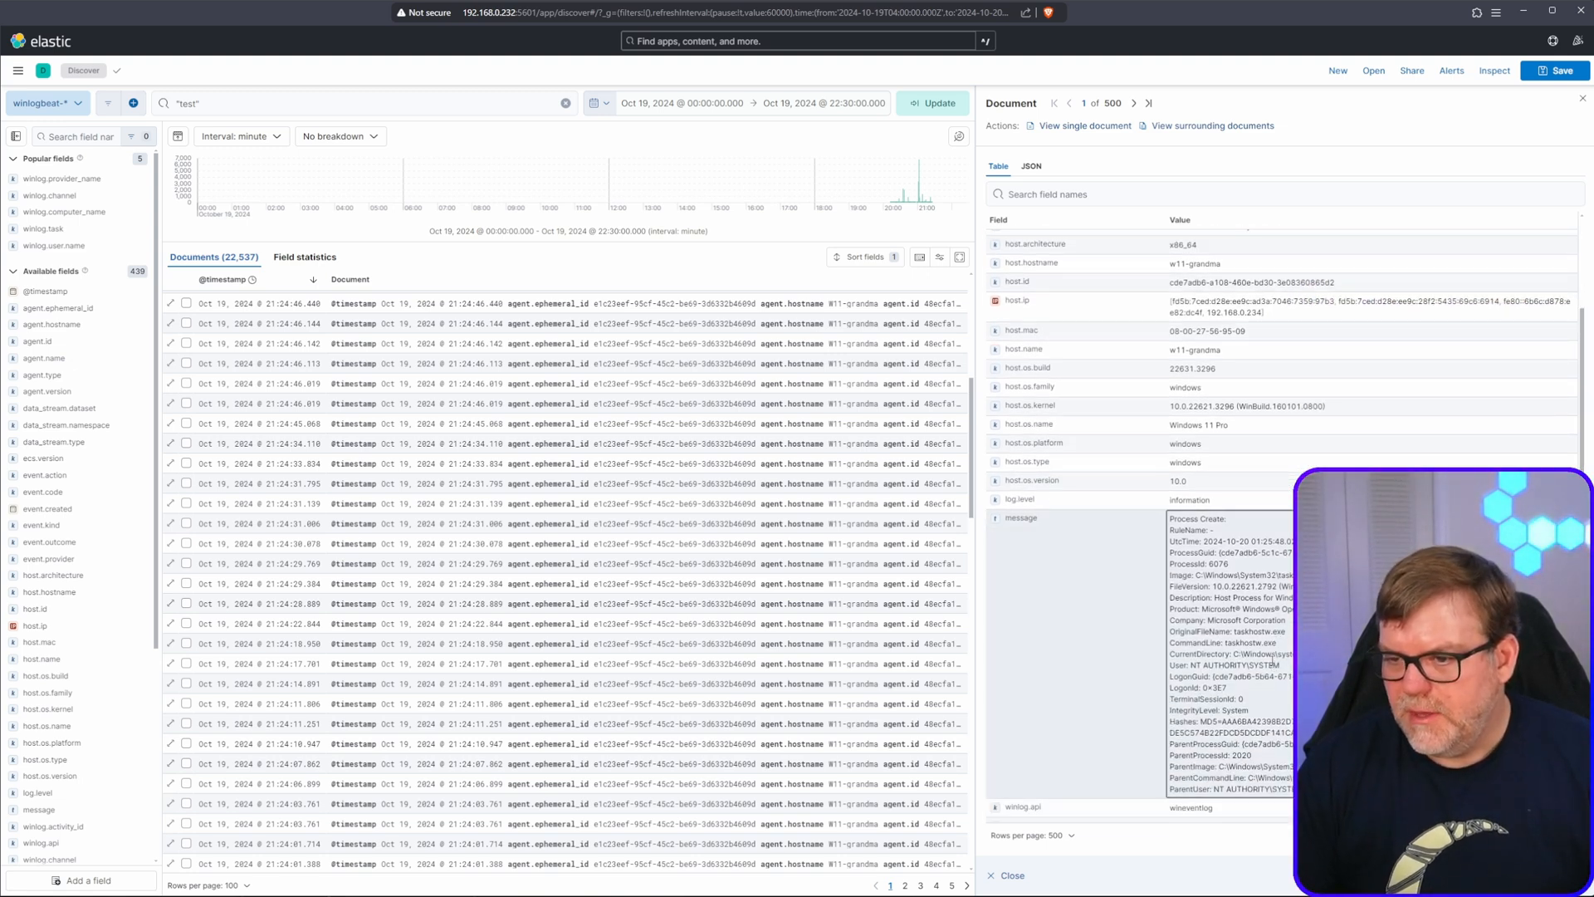
scroll(1054, 357, "down", 3)
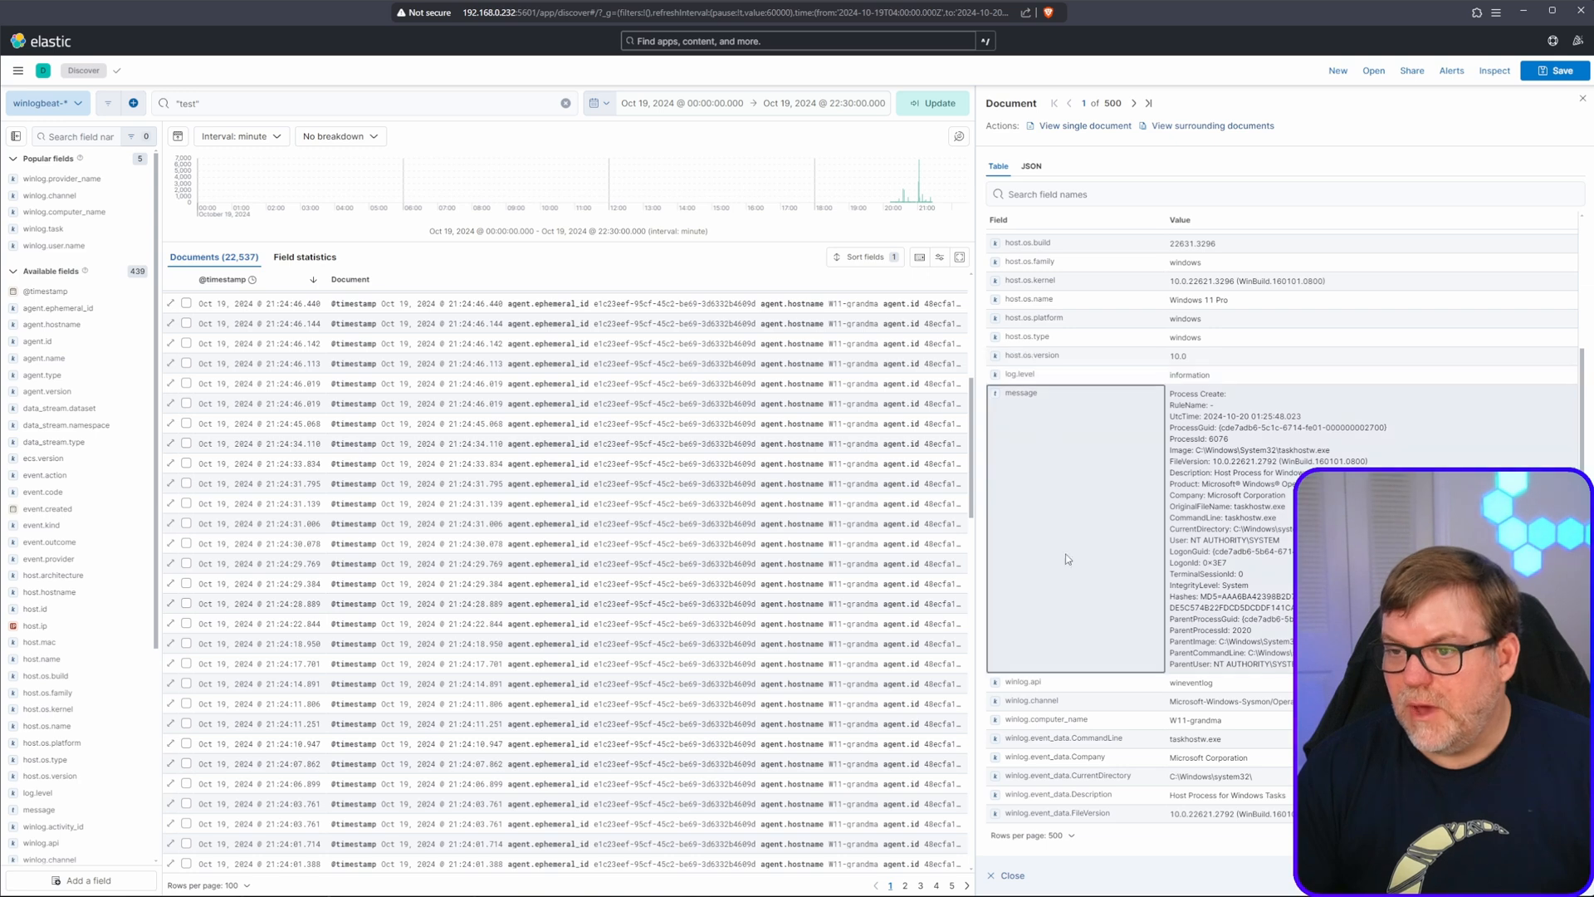
scroll(1141, 696, "down", 3)
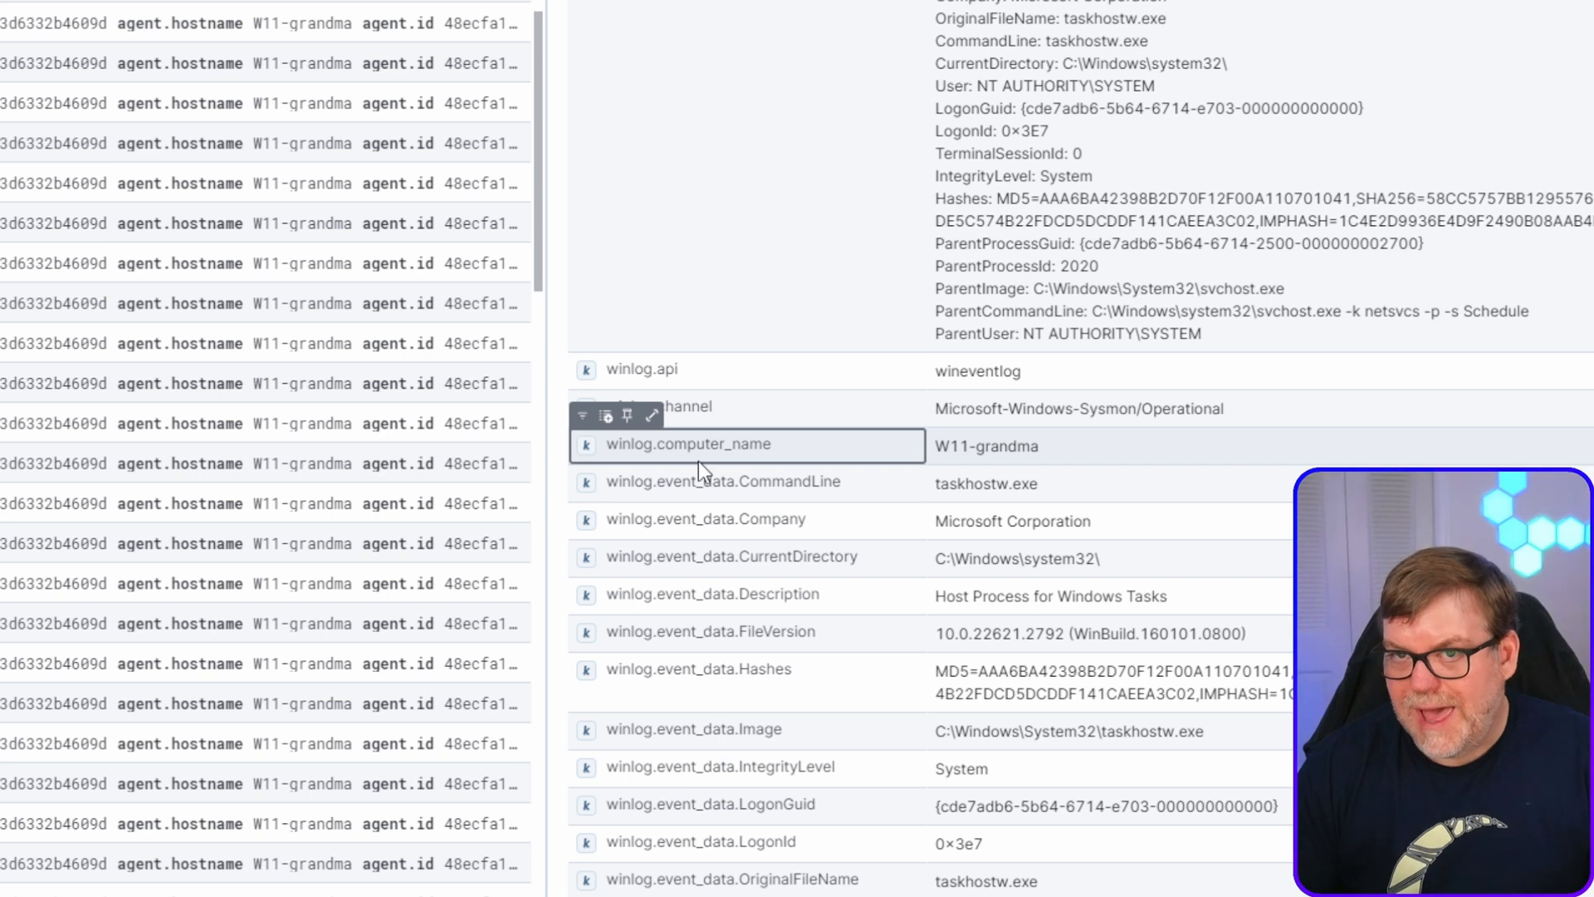
left_click(609, 422)
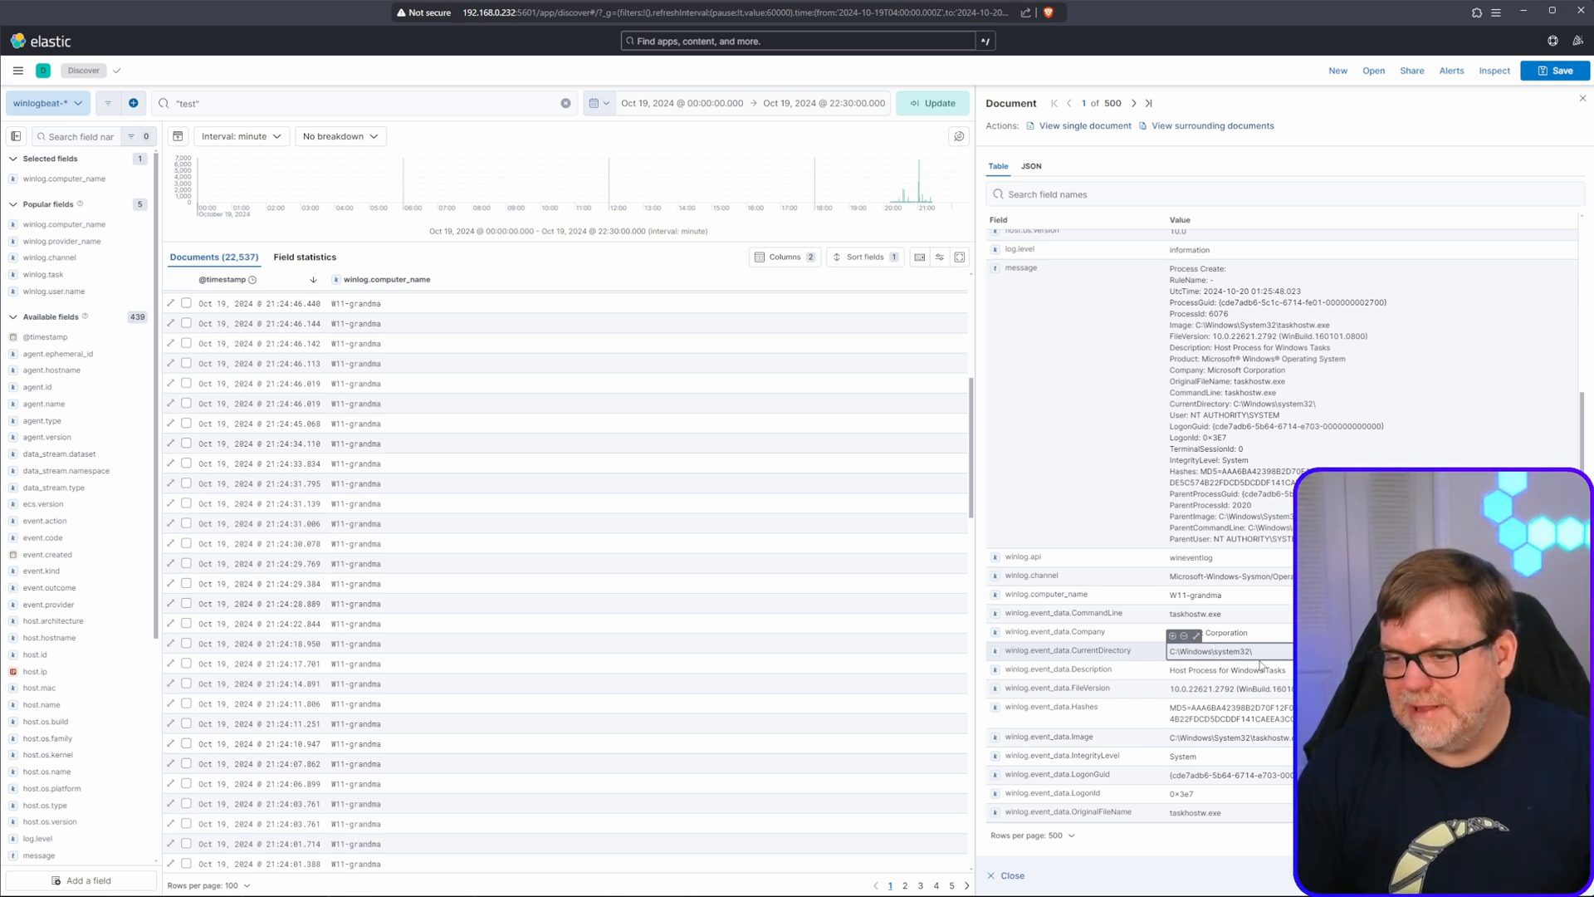
Step: Add the winlog.provider_name field from the expanded document as a column and look through the documents table
scroll(1200, 712, "down", 5)
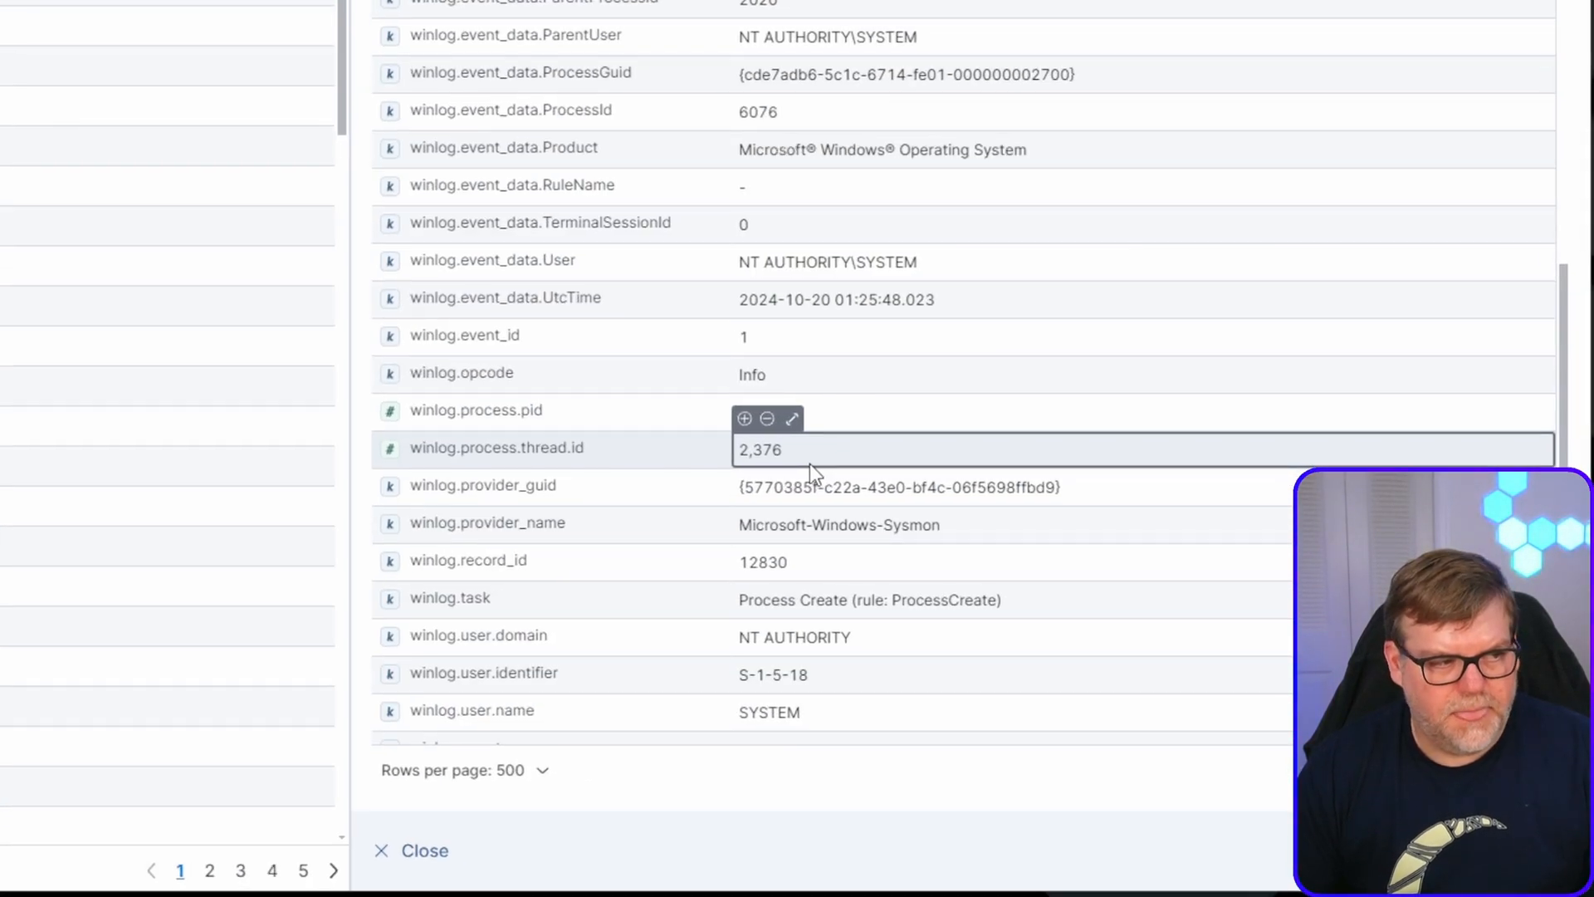
mouse_move(814, 530)
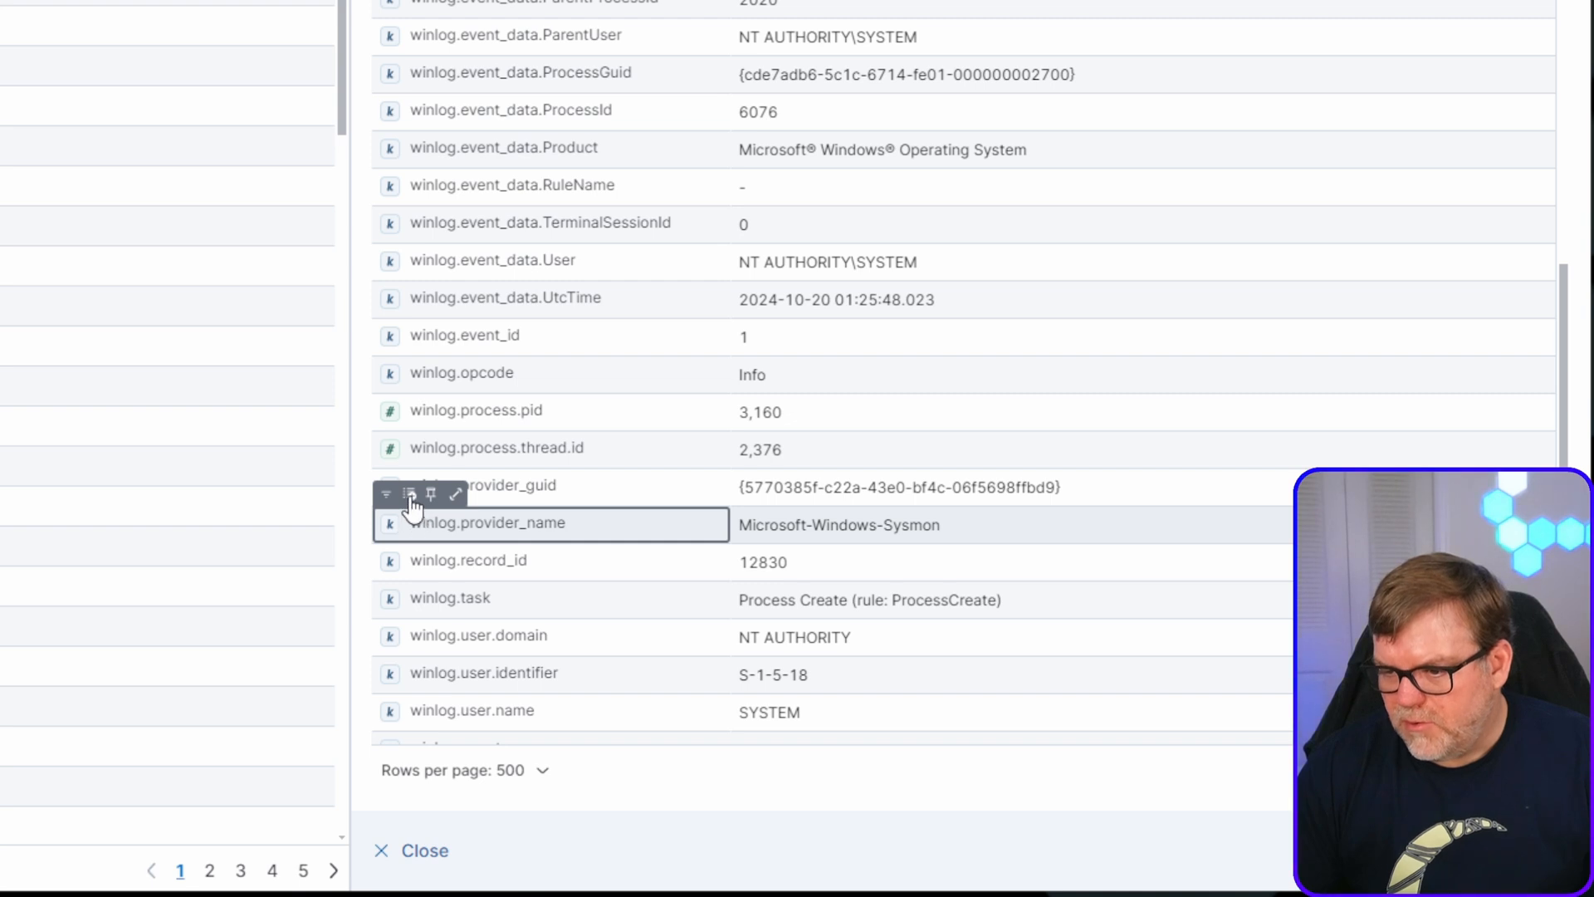
left_click(411, 498)
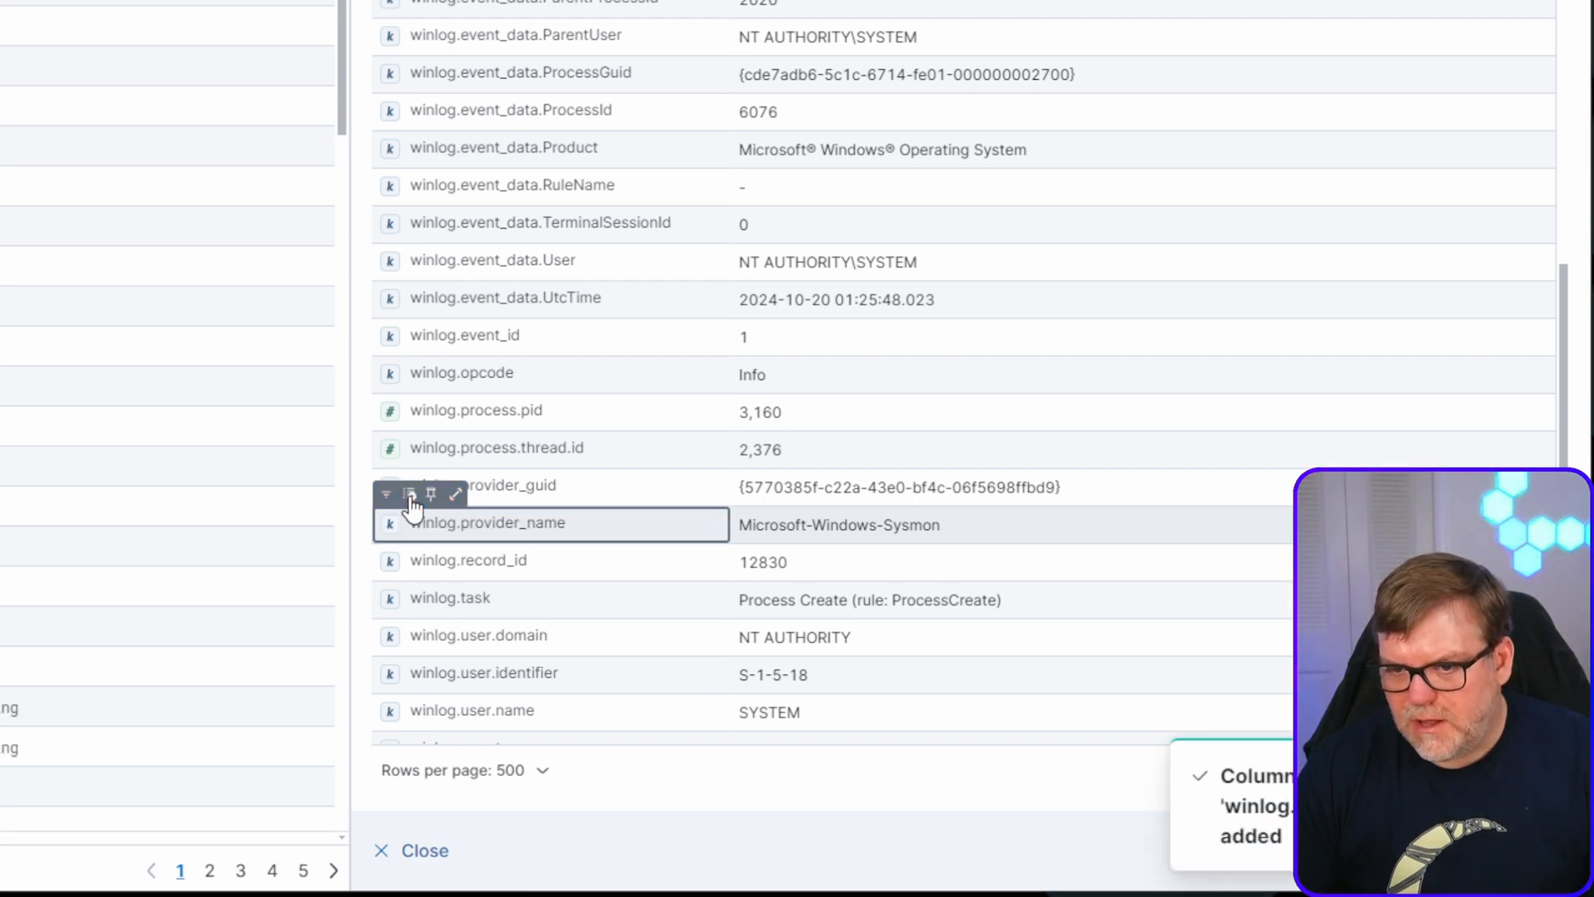
scroll(43, 183, "down", 5)
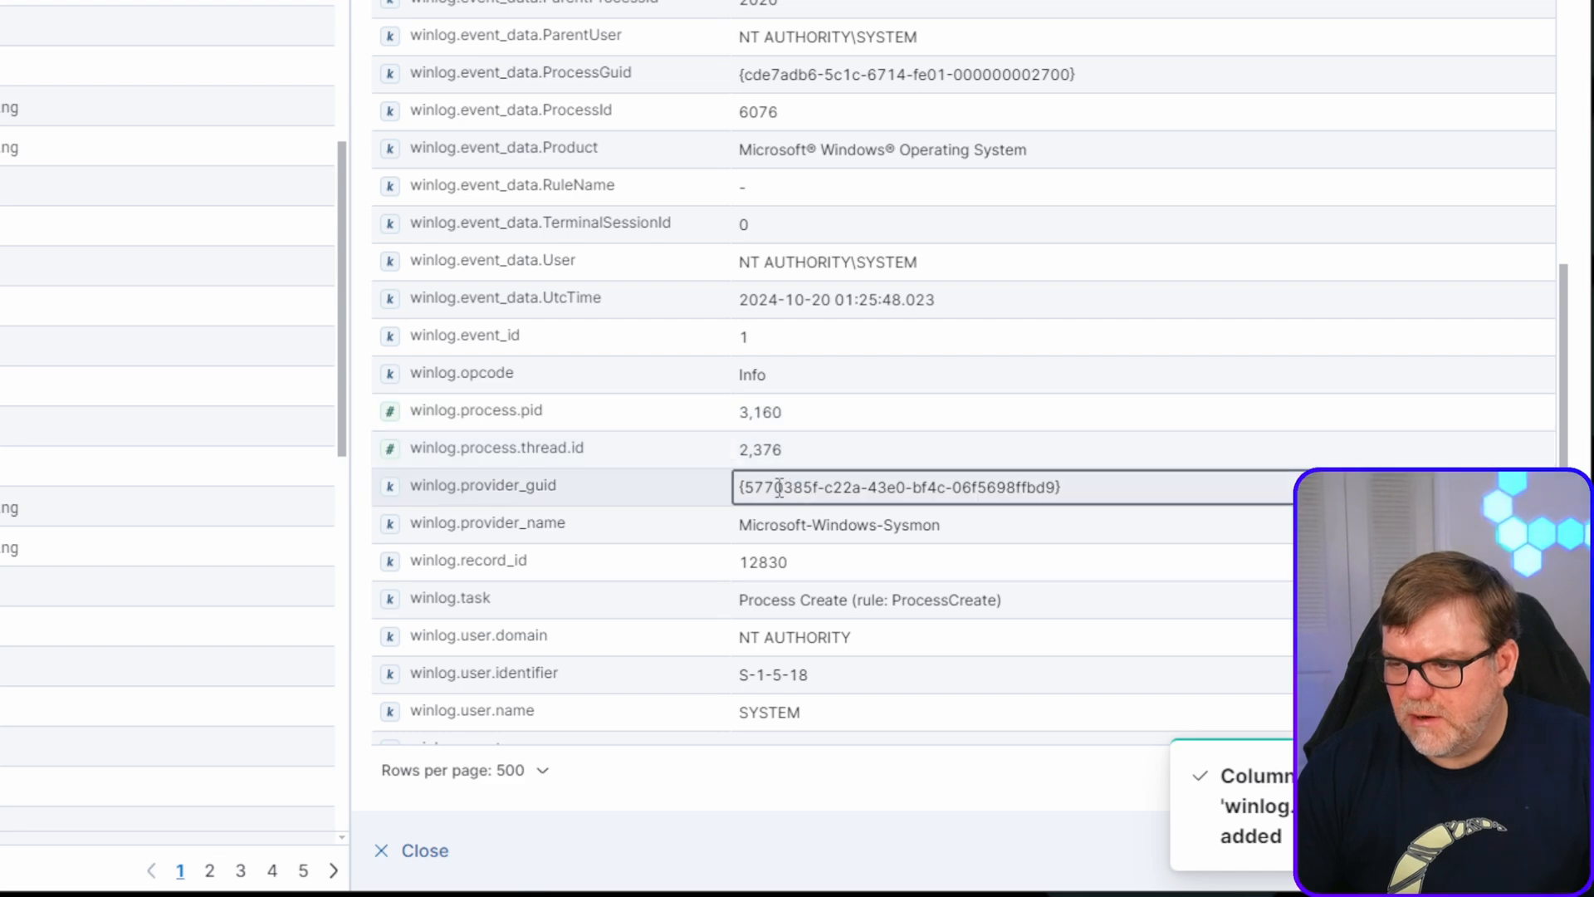
Step: Look back through the expanded document's host, agent and event fields, including host.ip, and close the document
scroll(781, 486, "up", 7)
scroll(720, 468, "up", 7)
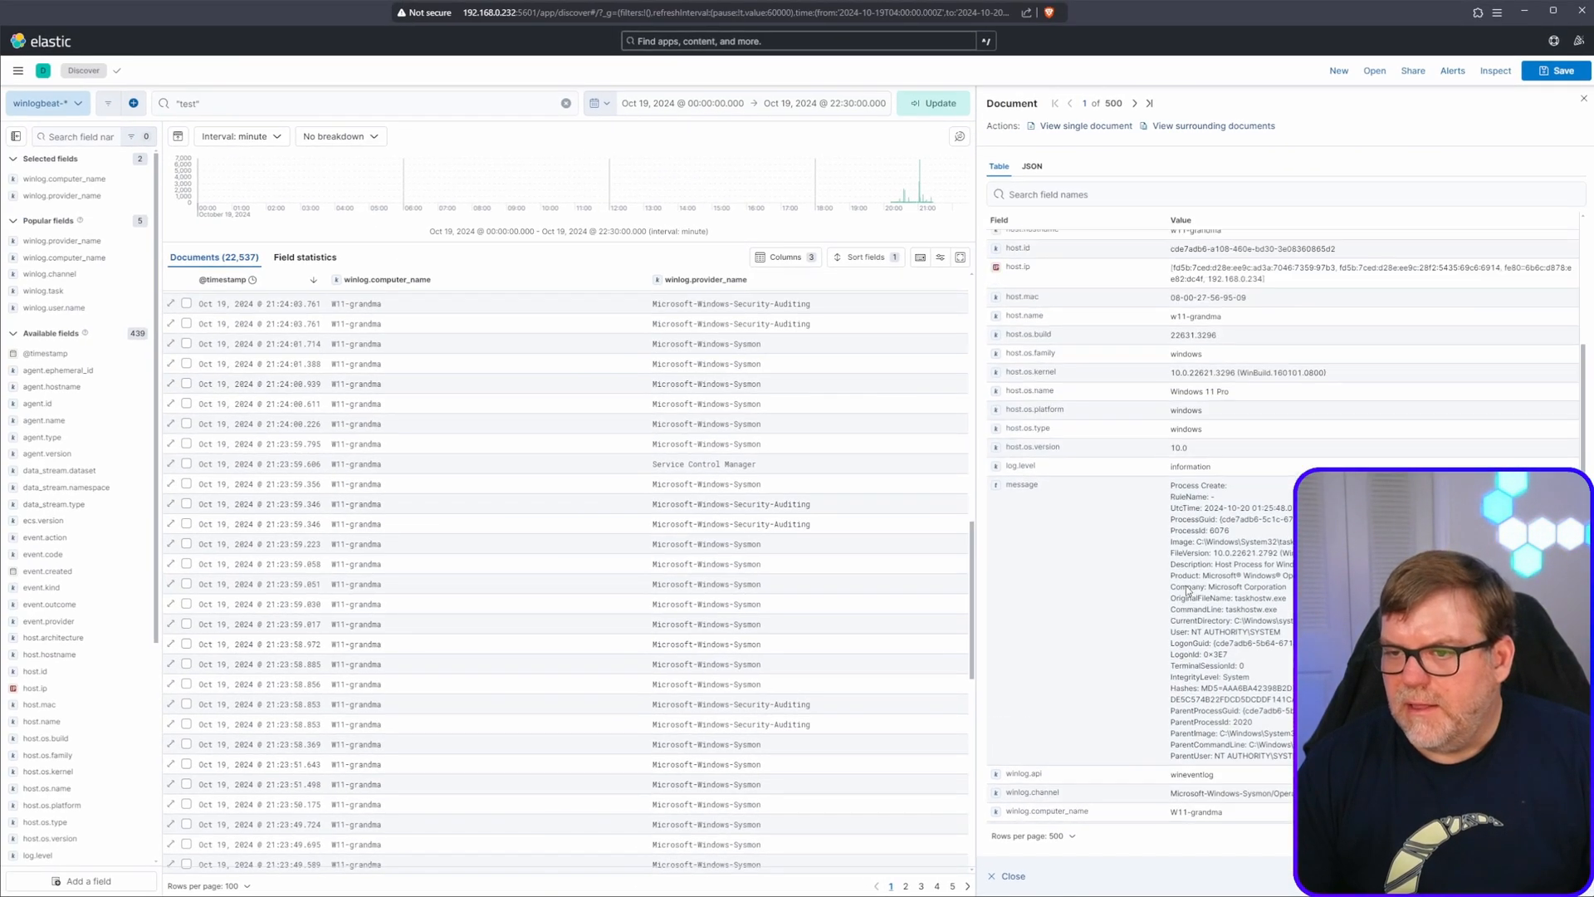
scroll(787, 229, "up", 7)
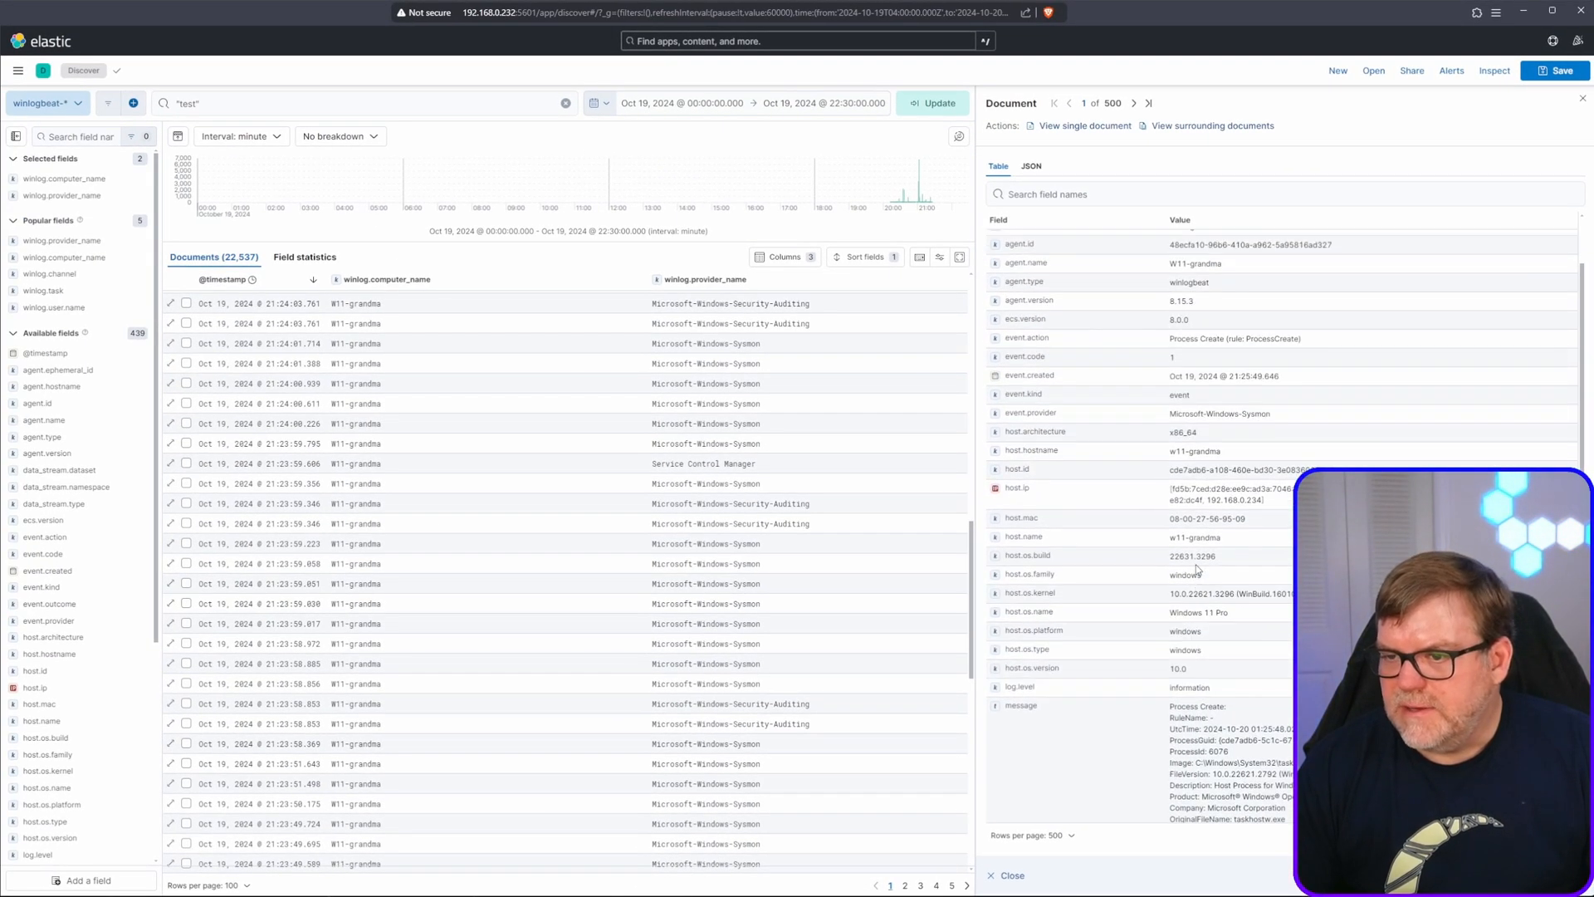
scroll(1193, 564, "up", 2)
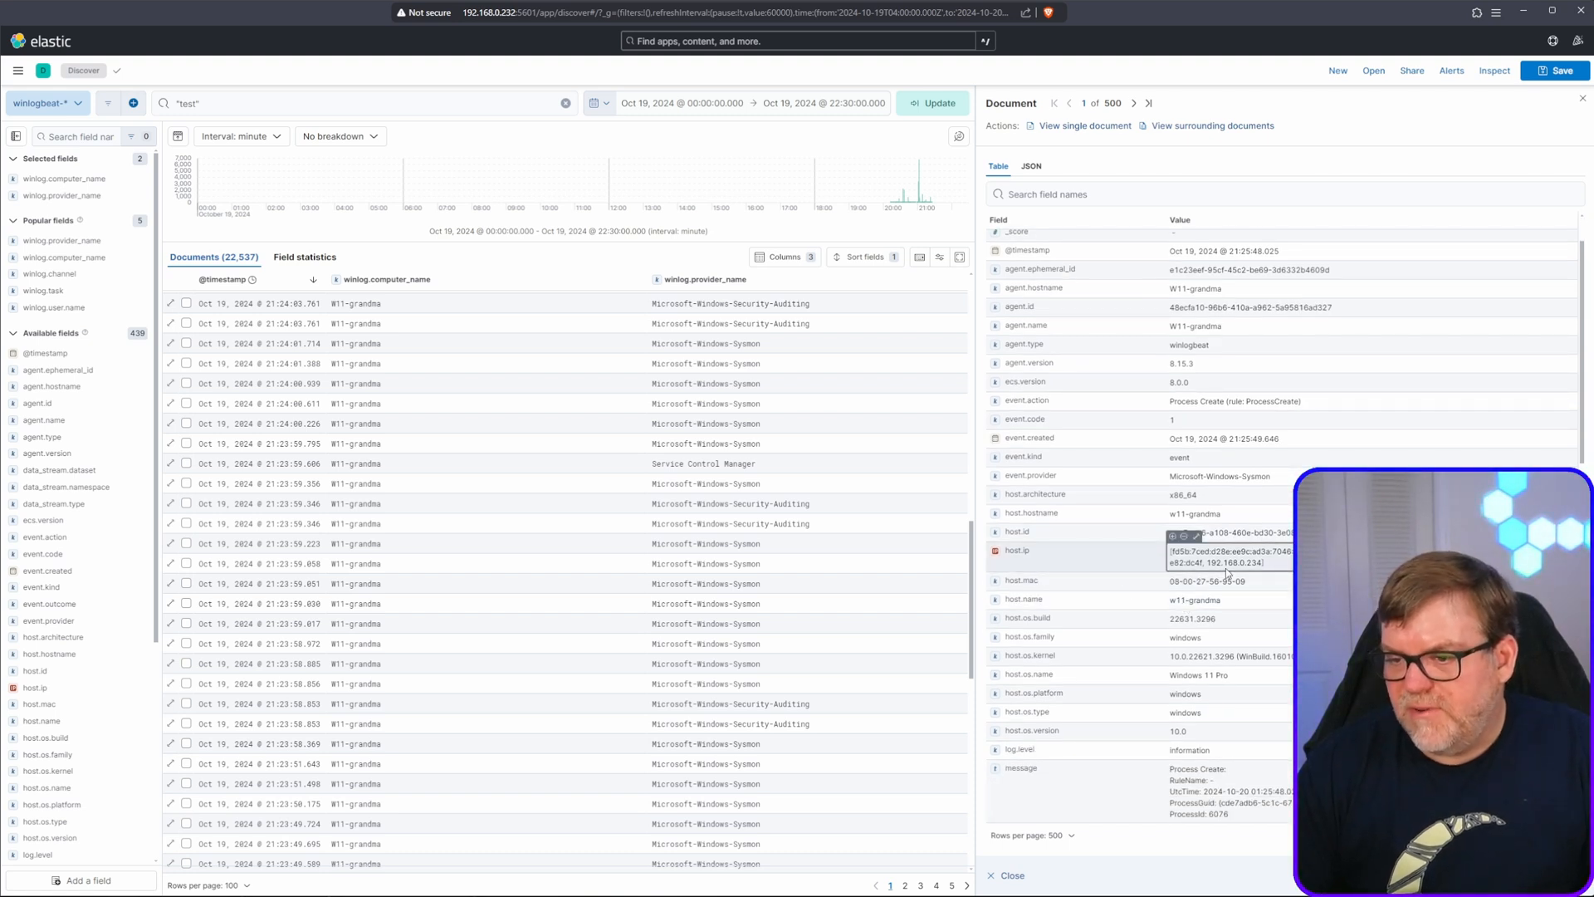
mouse_move(1141, 564)
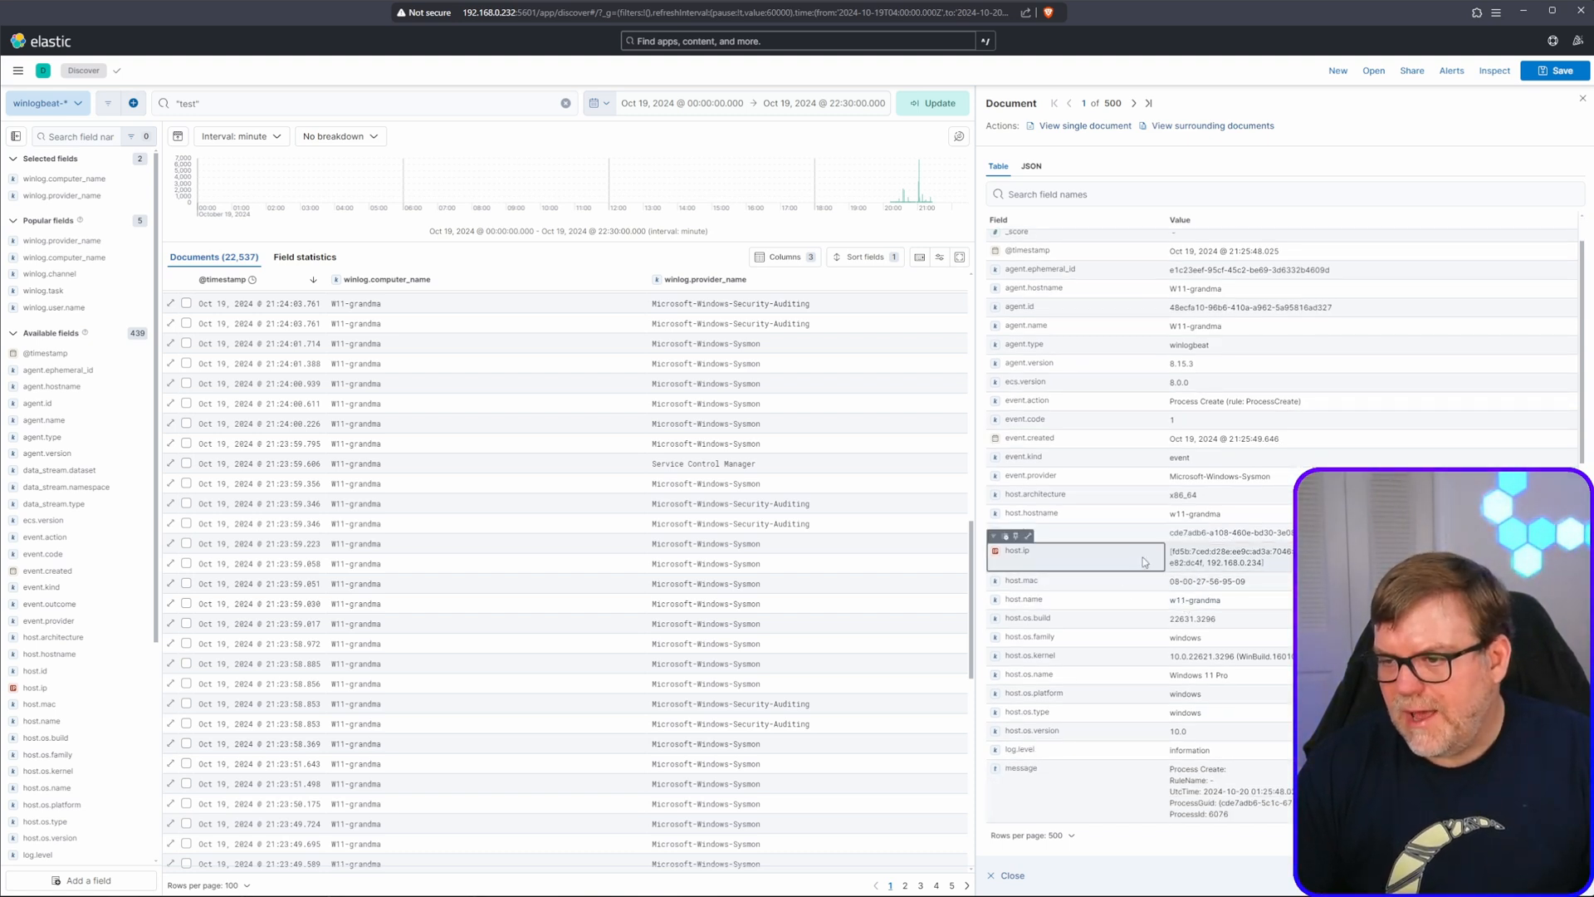
scroll(1144, 563, "up", 3)
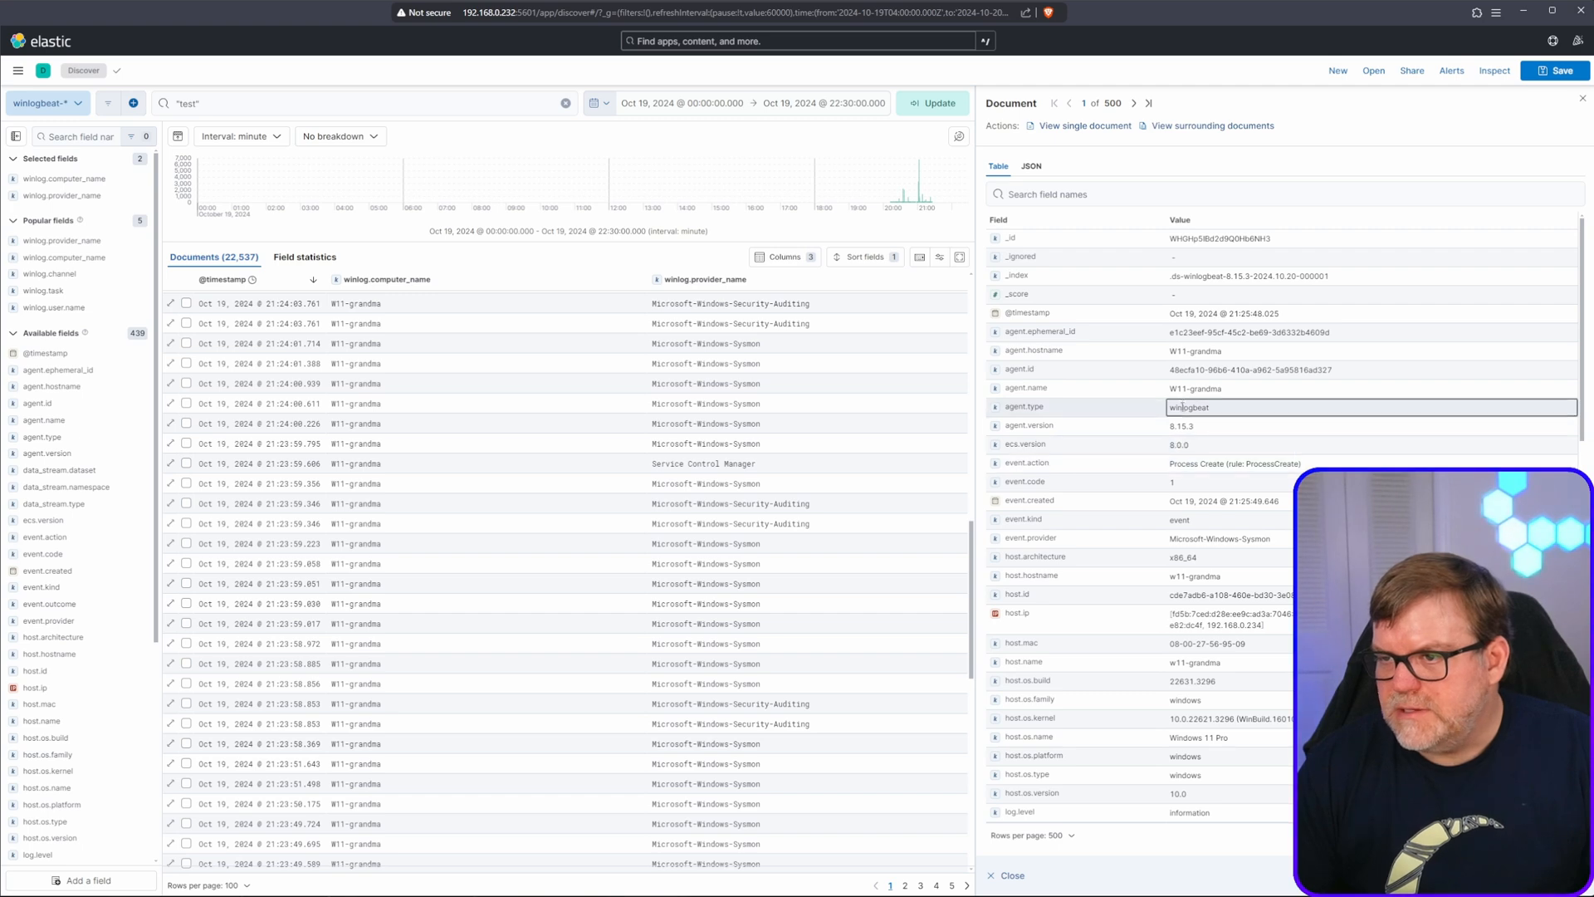
key("Escape")
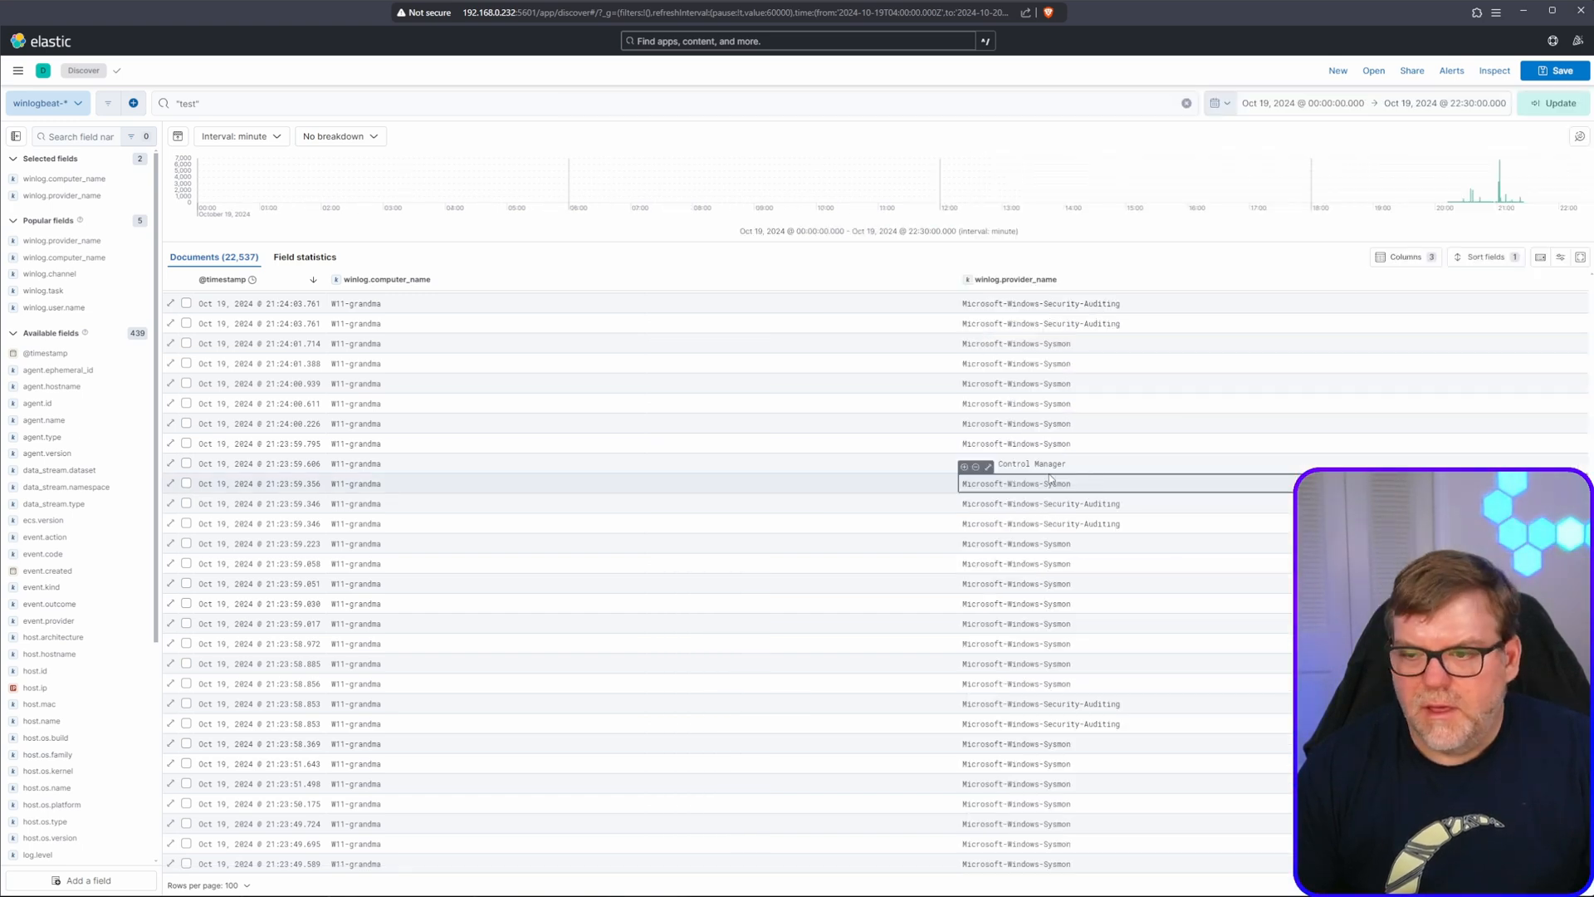
Step: Expand a Microsoft-Windows-Security-Auditing document, add its winlog.task field as a table column, and close the document
left_click(172, 324)
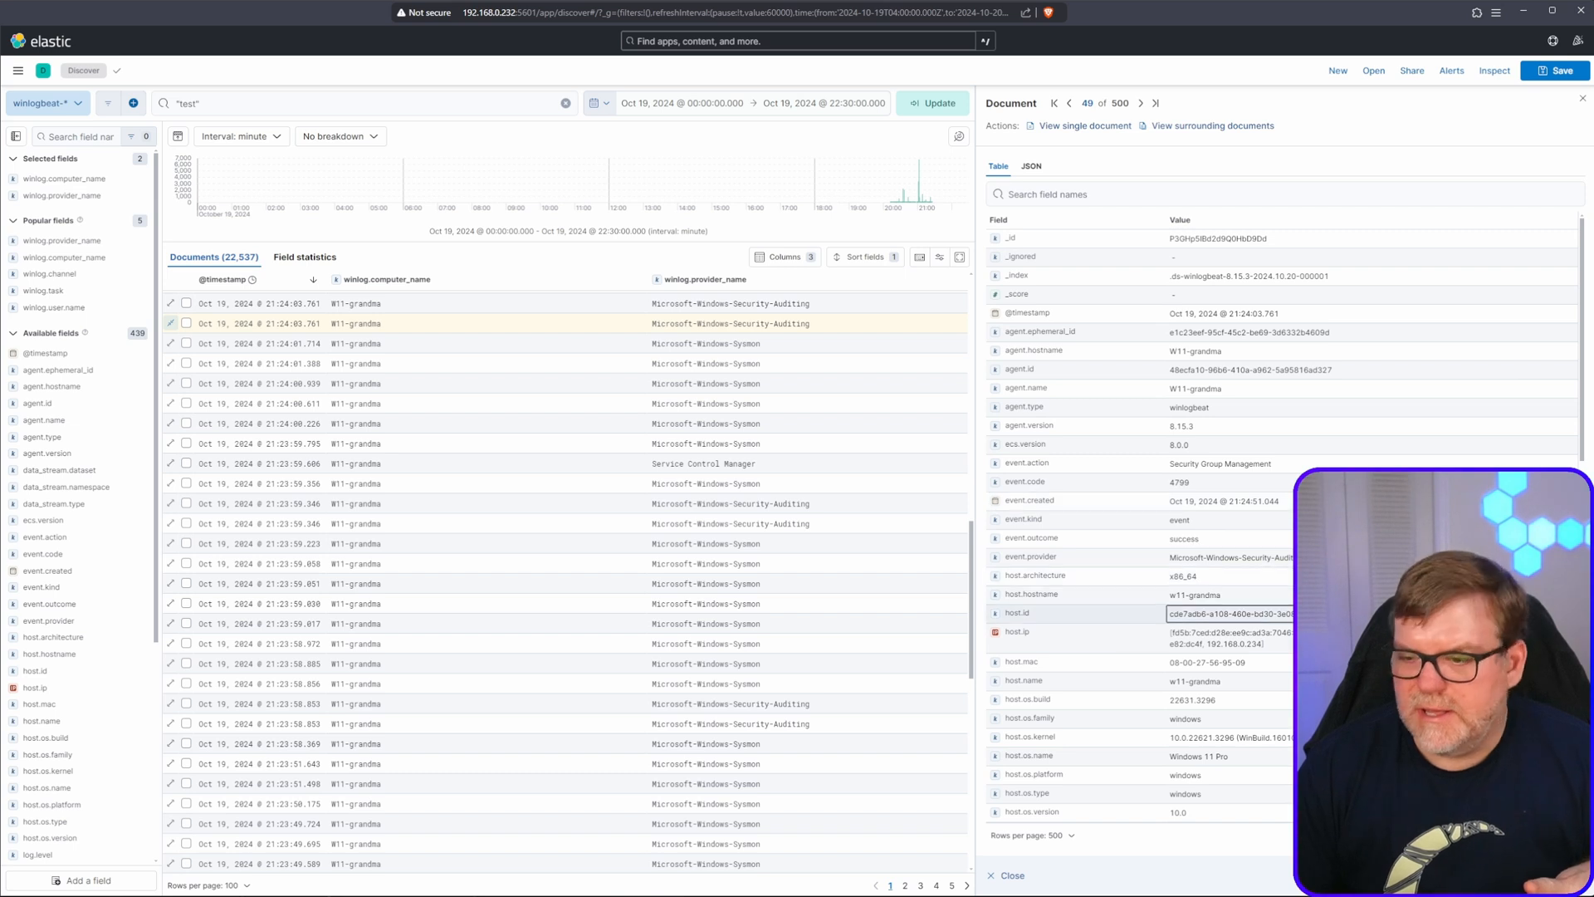
scroll(1162, 623, "down", 5)
scroll(1195, 681, "down", 2)
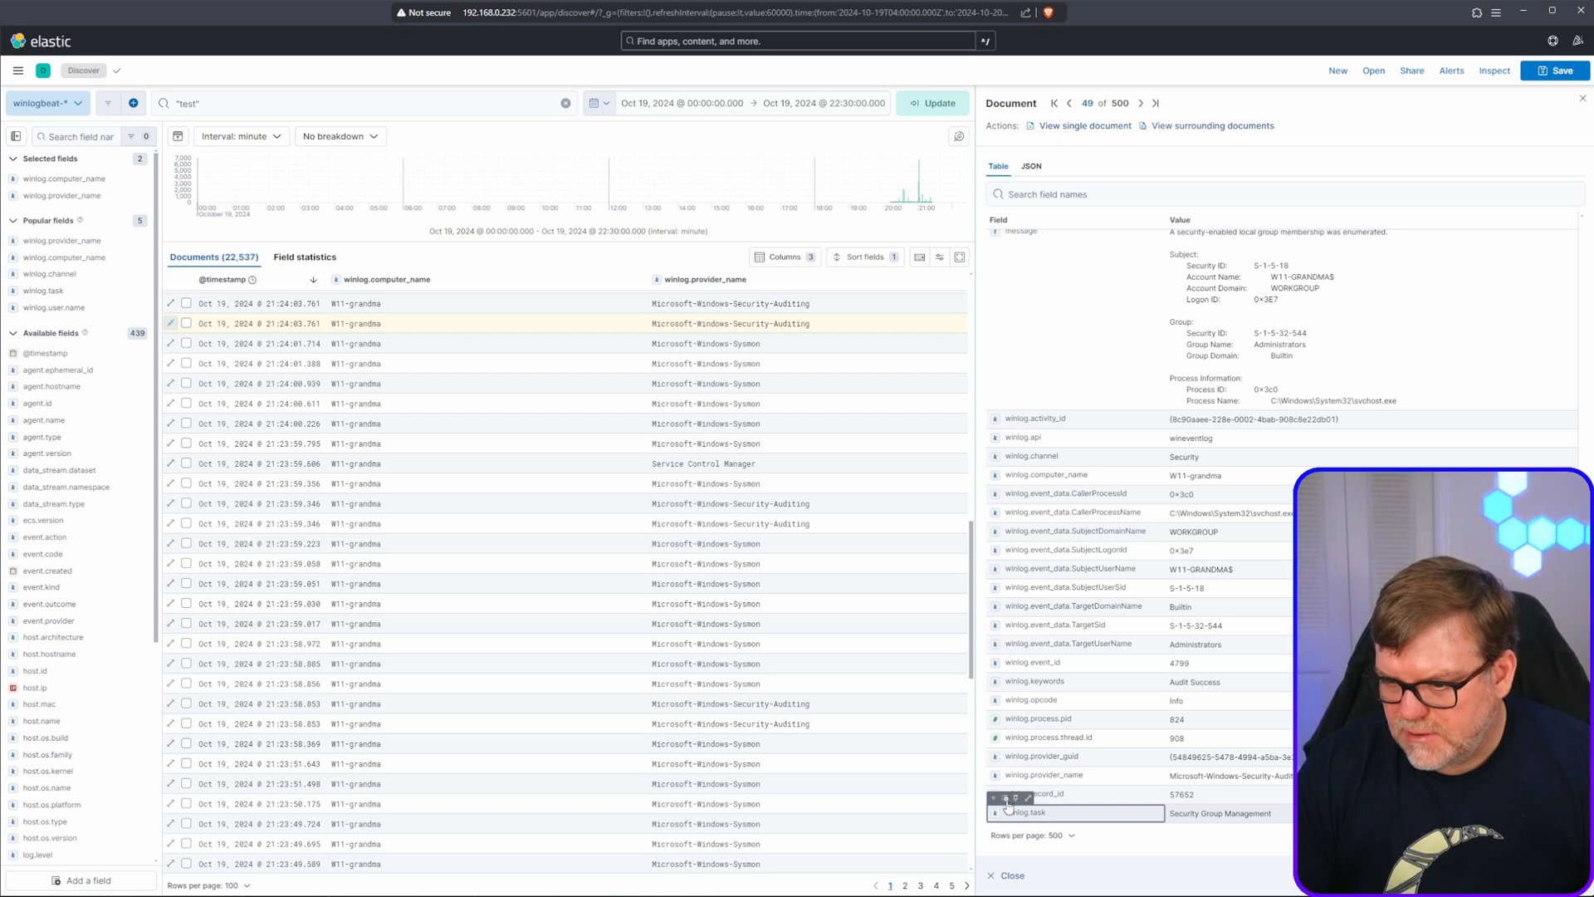
left_click(1006, 800)
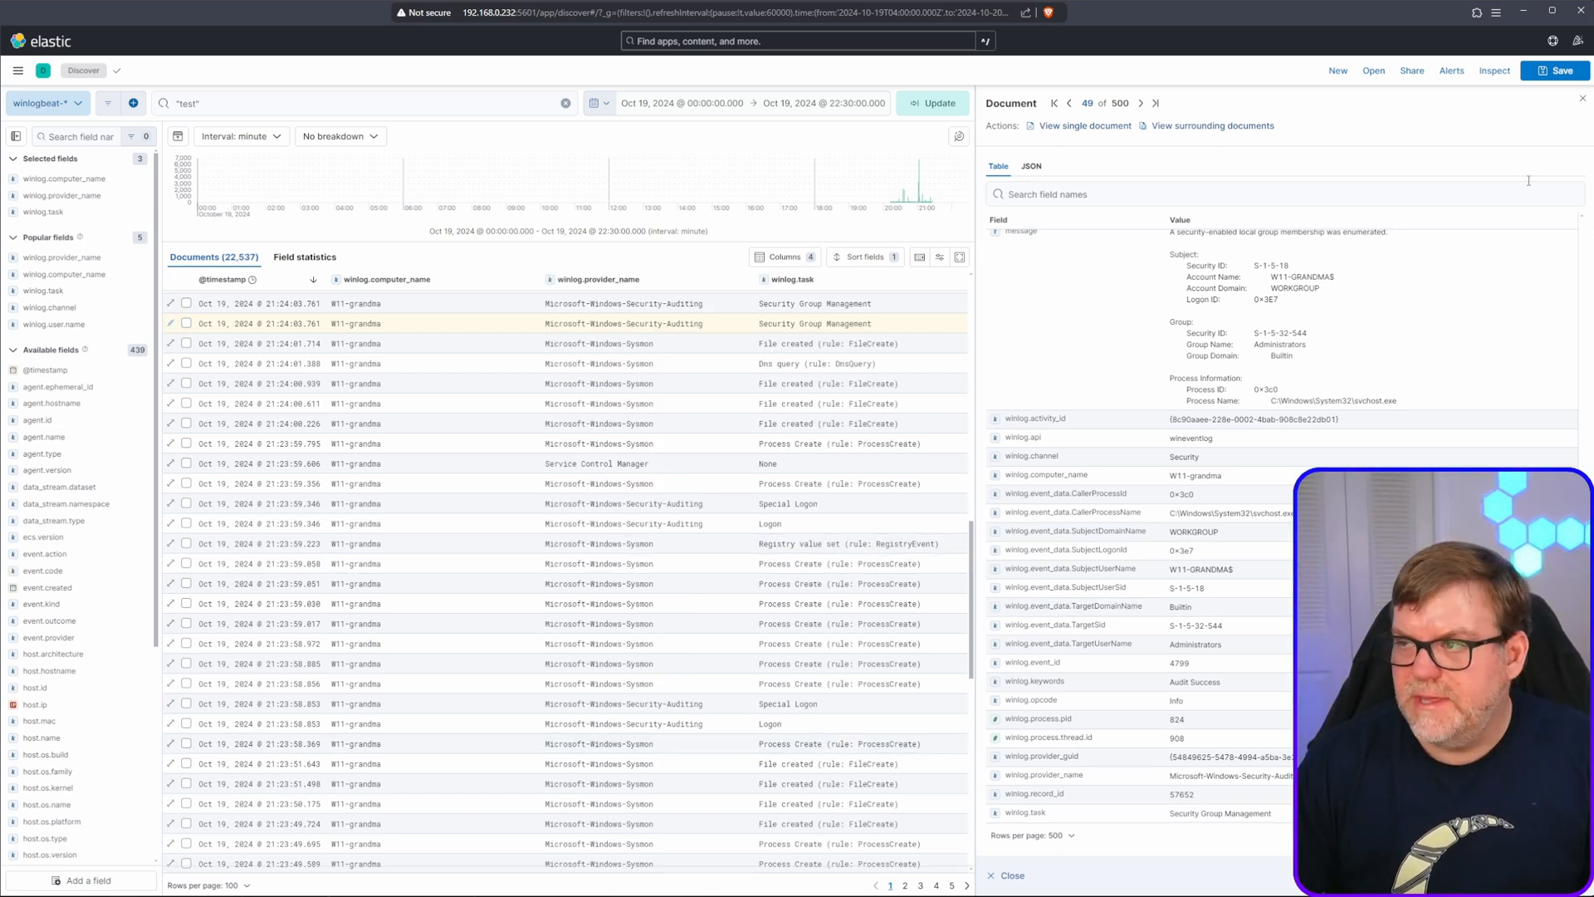
left_click(1581, 100)
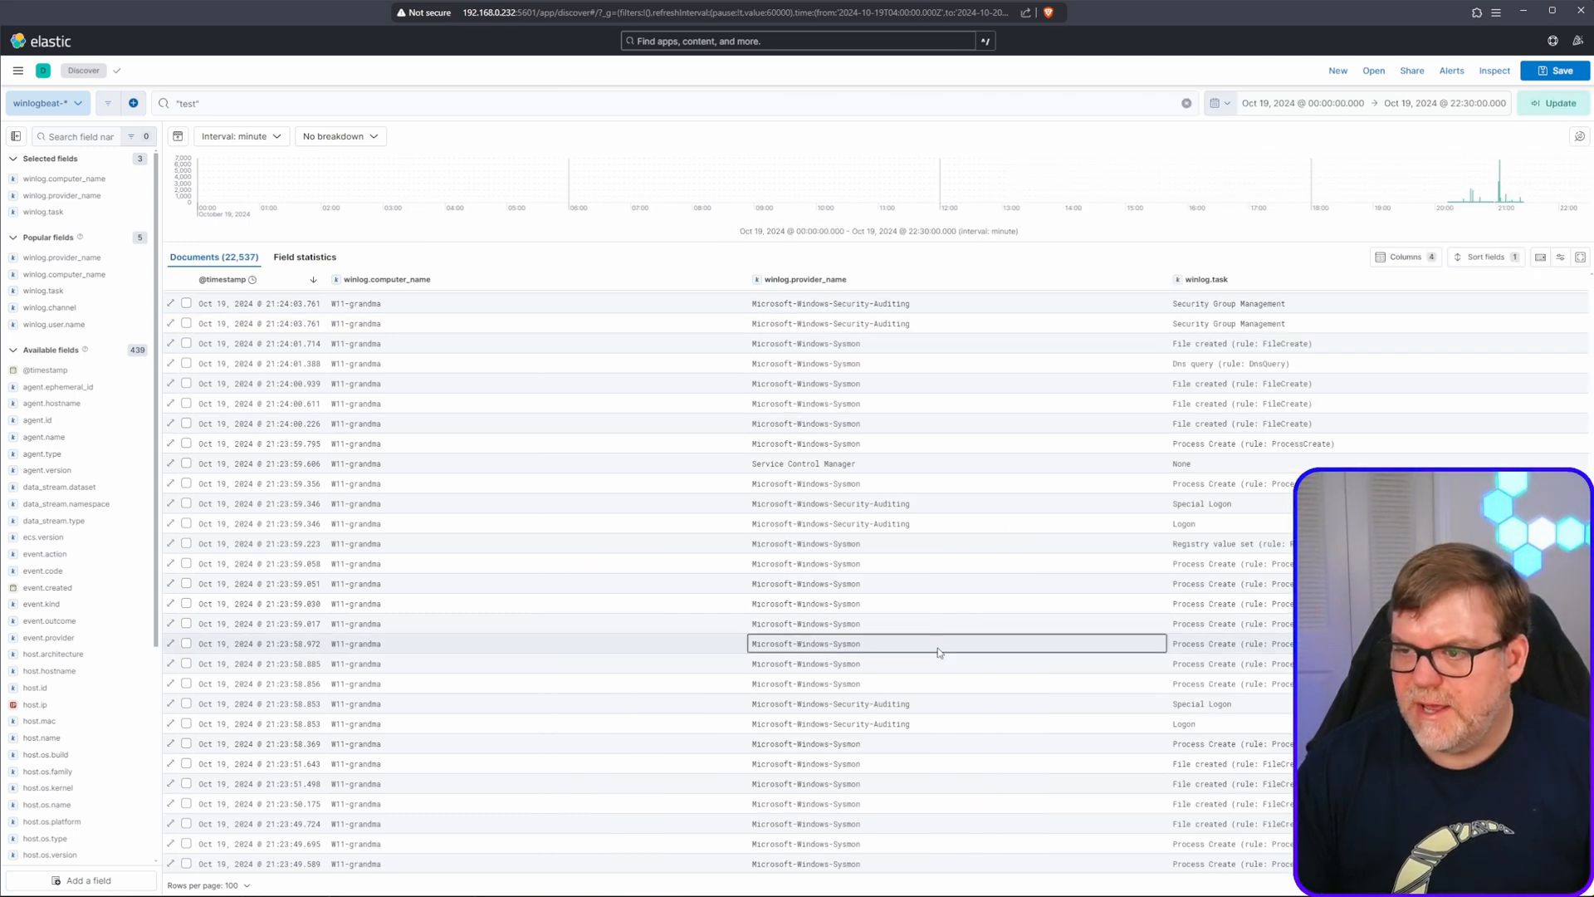
Step: Look through the winlog.task column and set the documents table to 500 rows per page
scroll(973, 738, "down", 5)
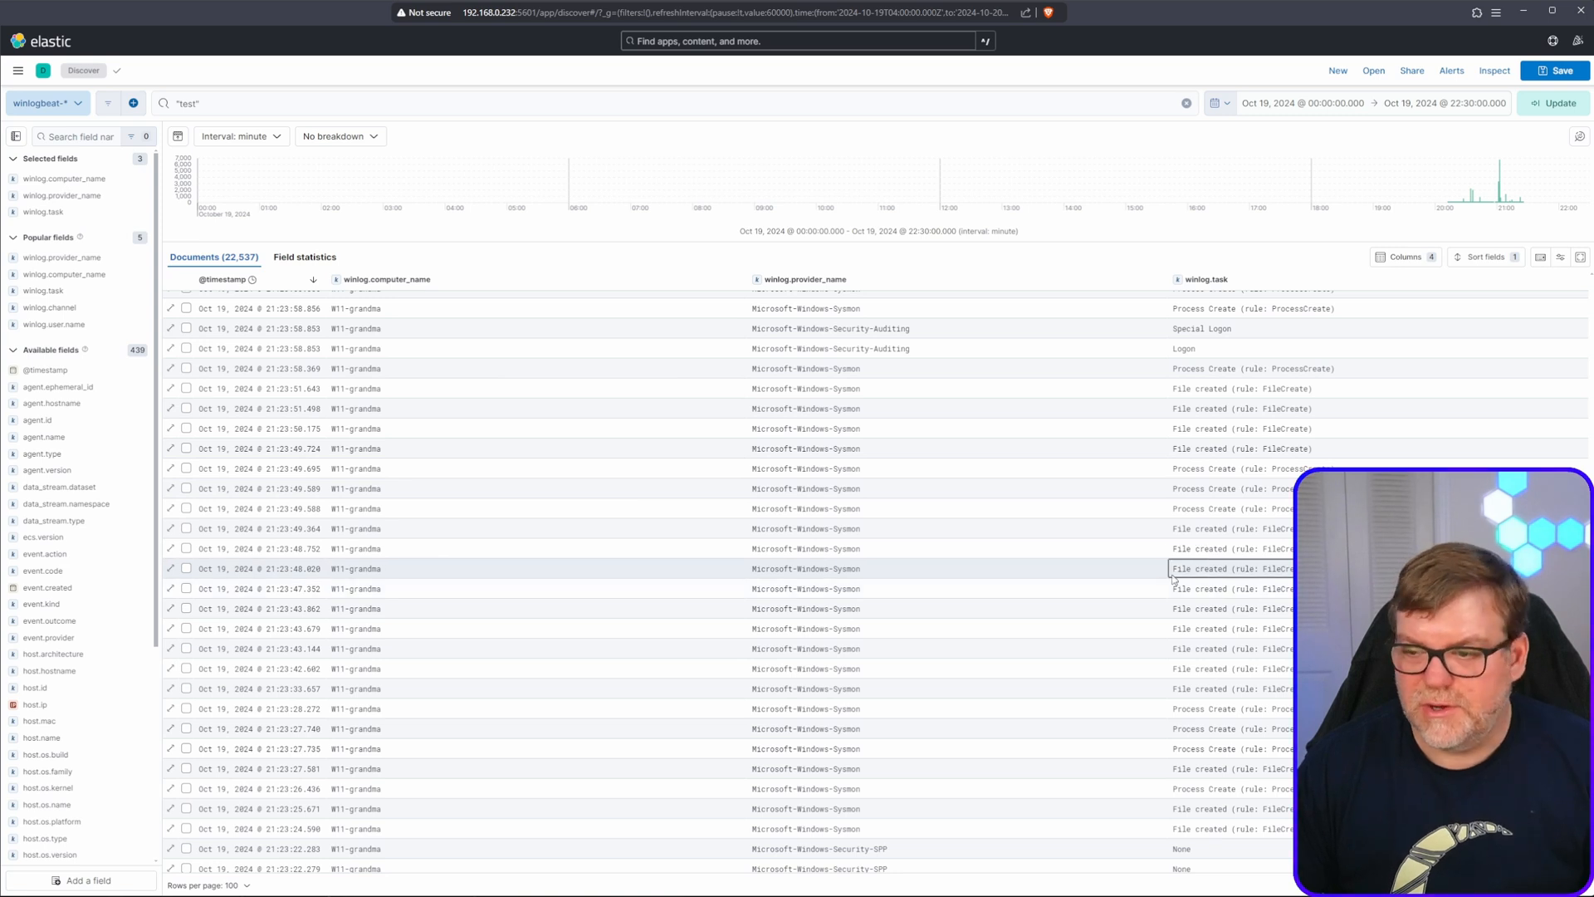
scroll(1157, 790, "down", 1)
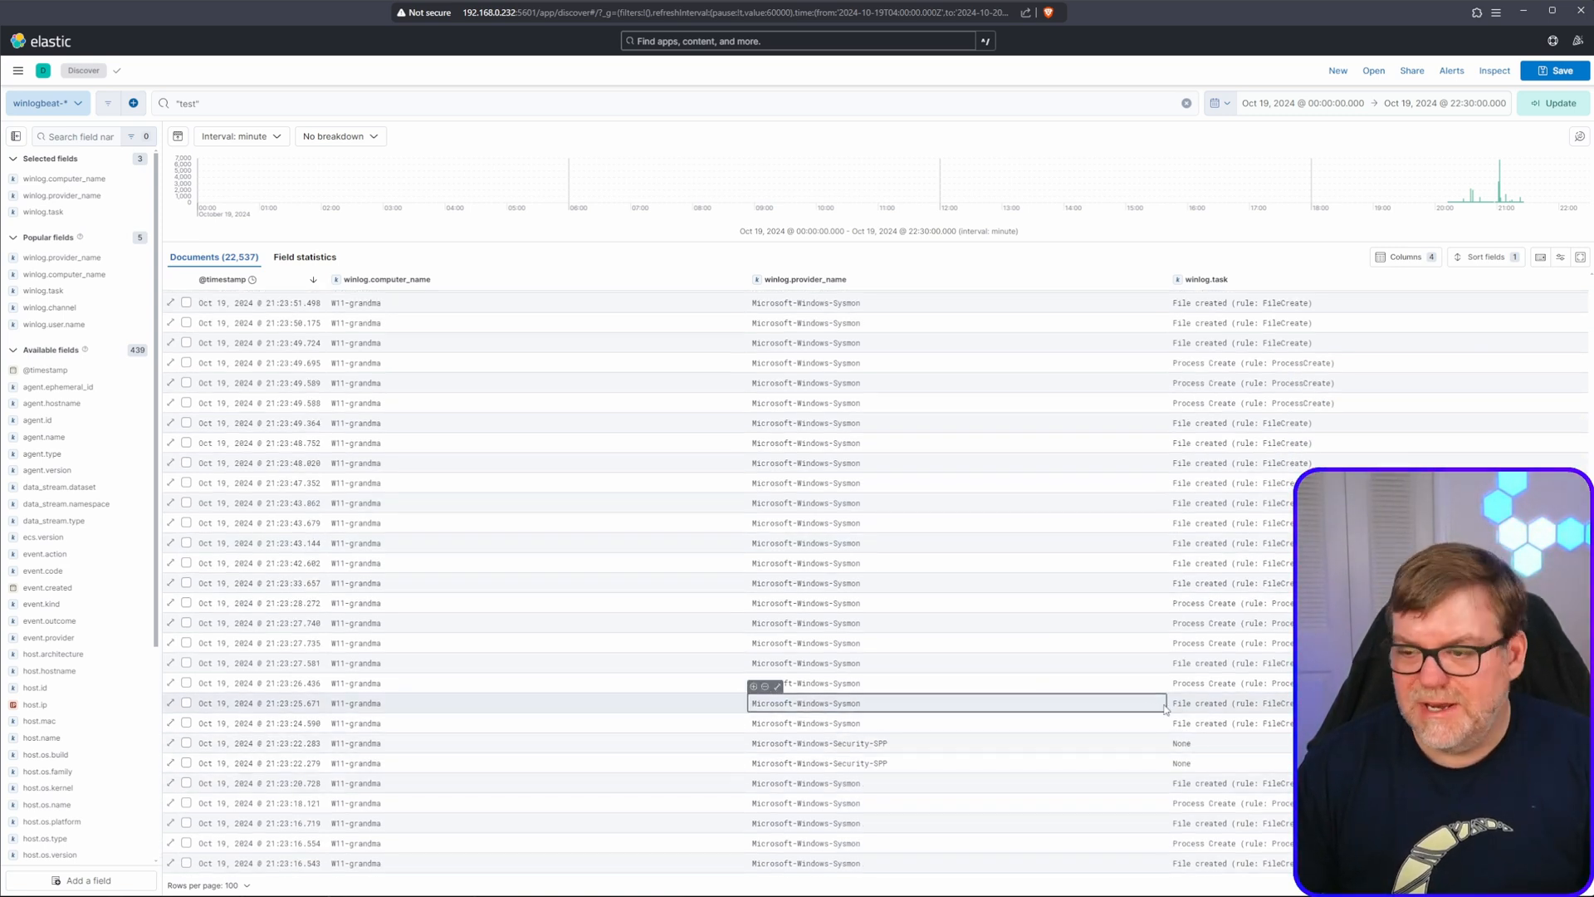
left_click(245, 886)
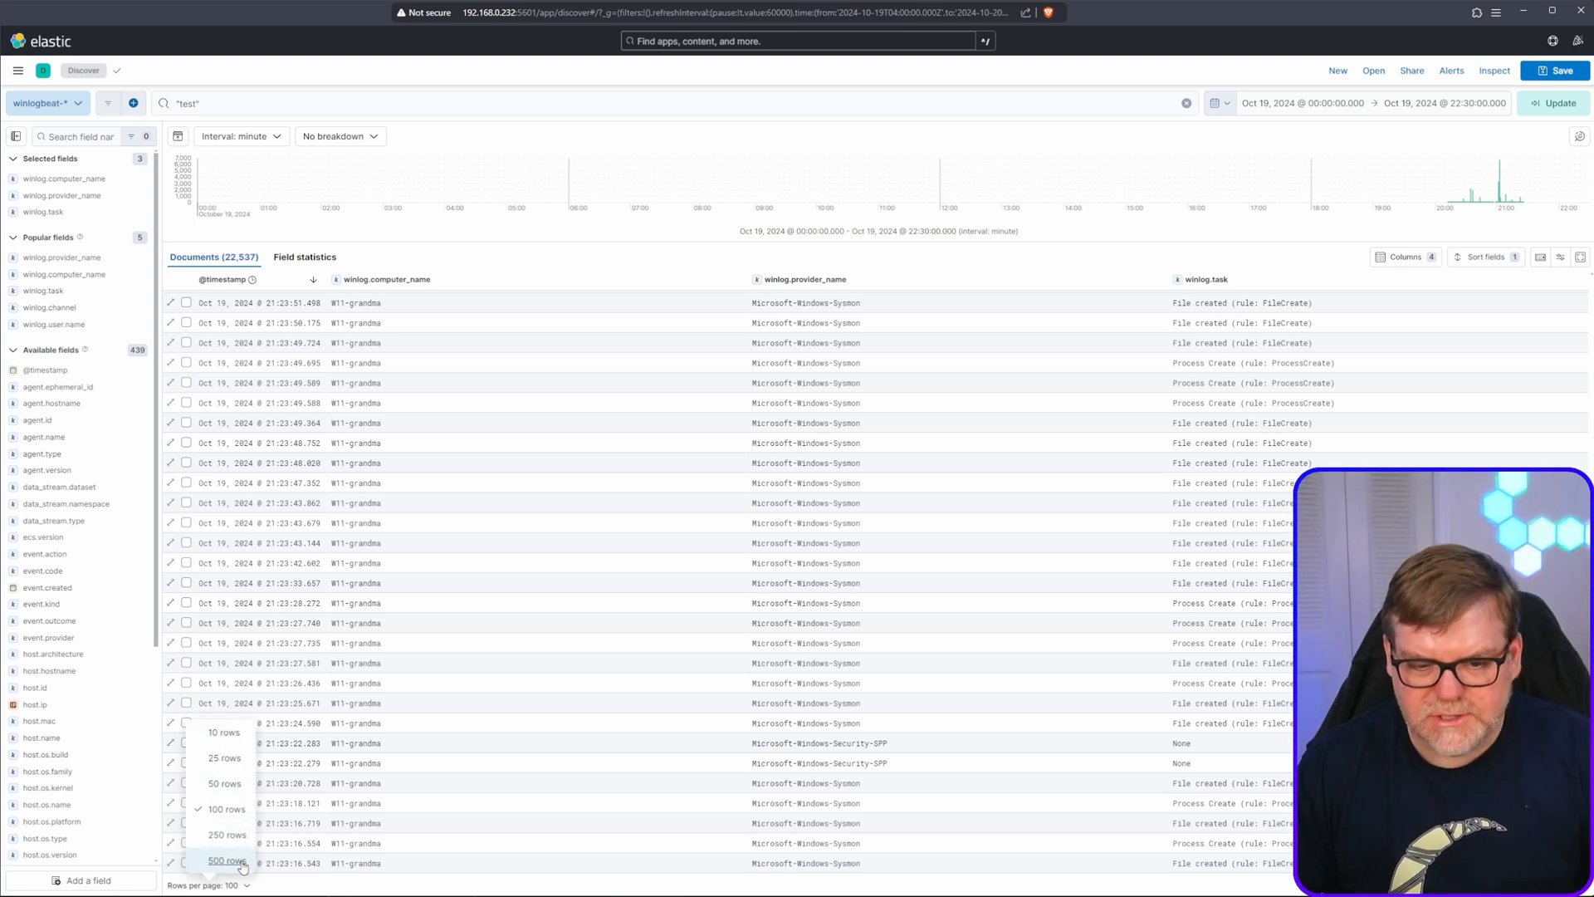
left_click(226, 861)
Step: Find a "Registry value set (rule: RegistryEvent)" entry in the winlog.task column and filter for that value
scroll(692, 706, "down", 2)
scroll(693, 705, "down", 7)
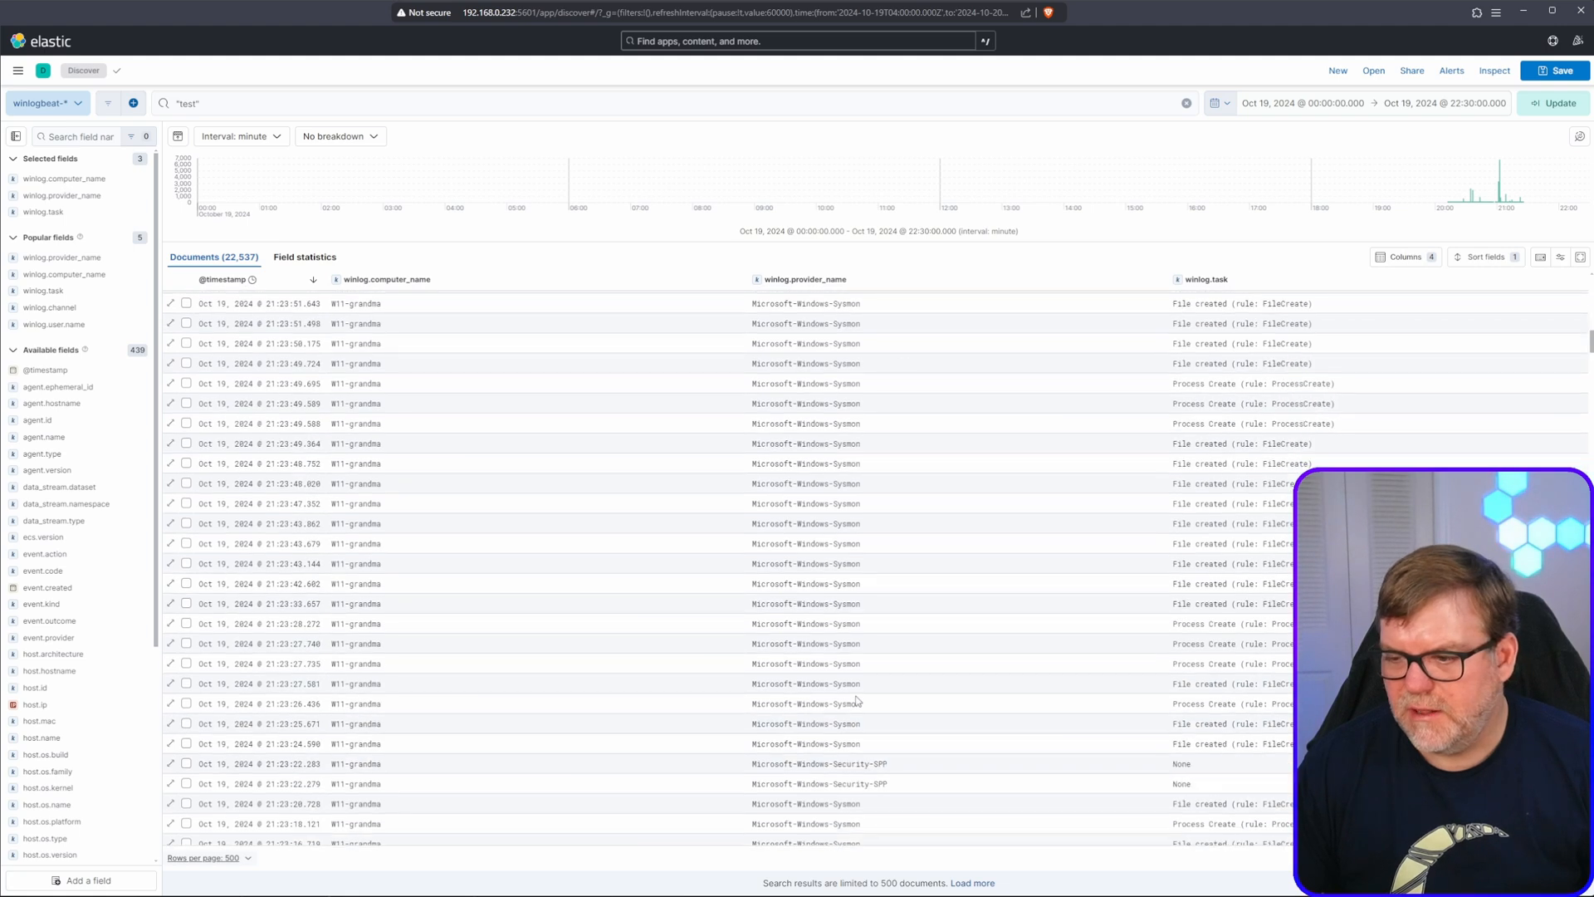
scroll(1288, 677, "down", 7)
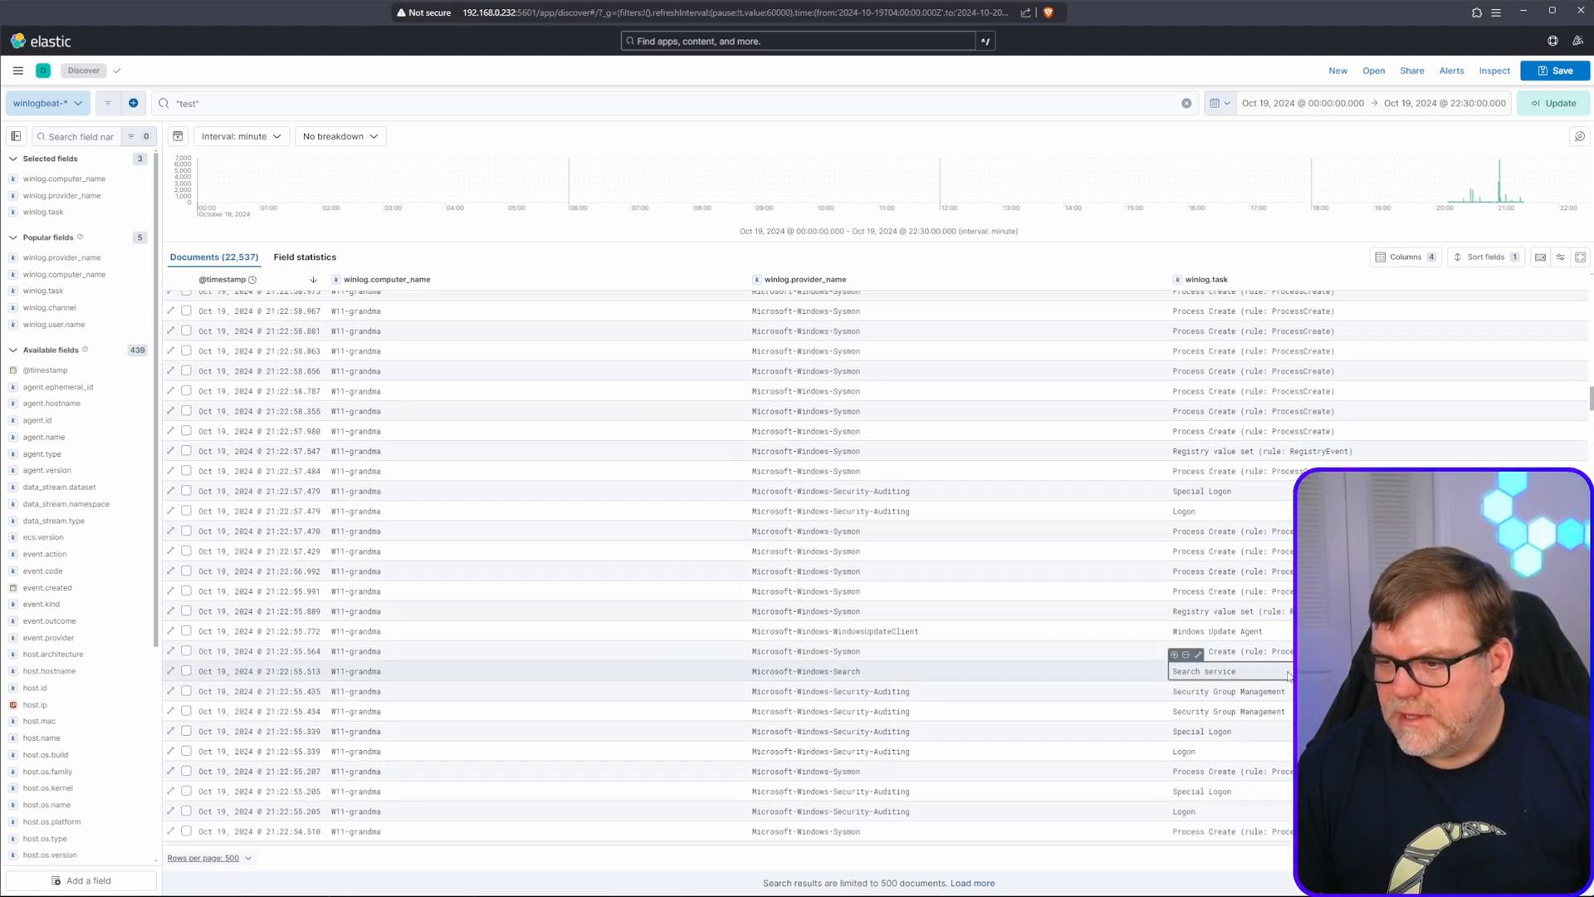
scroll(1288, 677, "down", 5)
scroll(1286, 678, "down", 8)
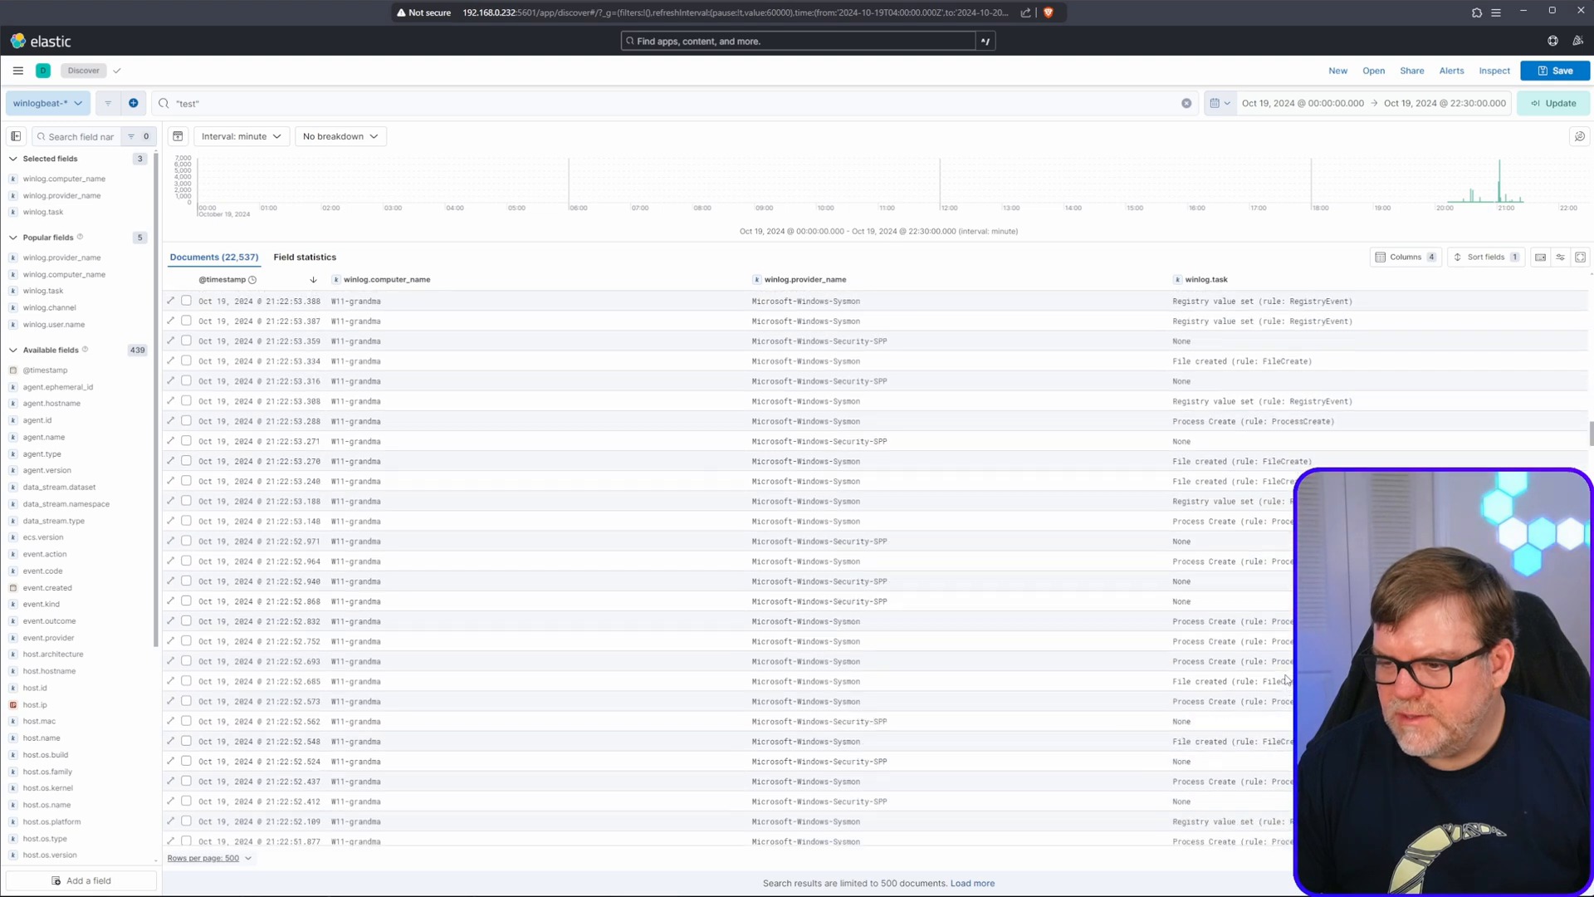
scroll(1284, 681, "down", 10)
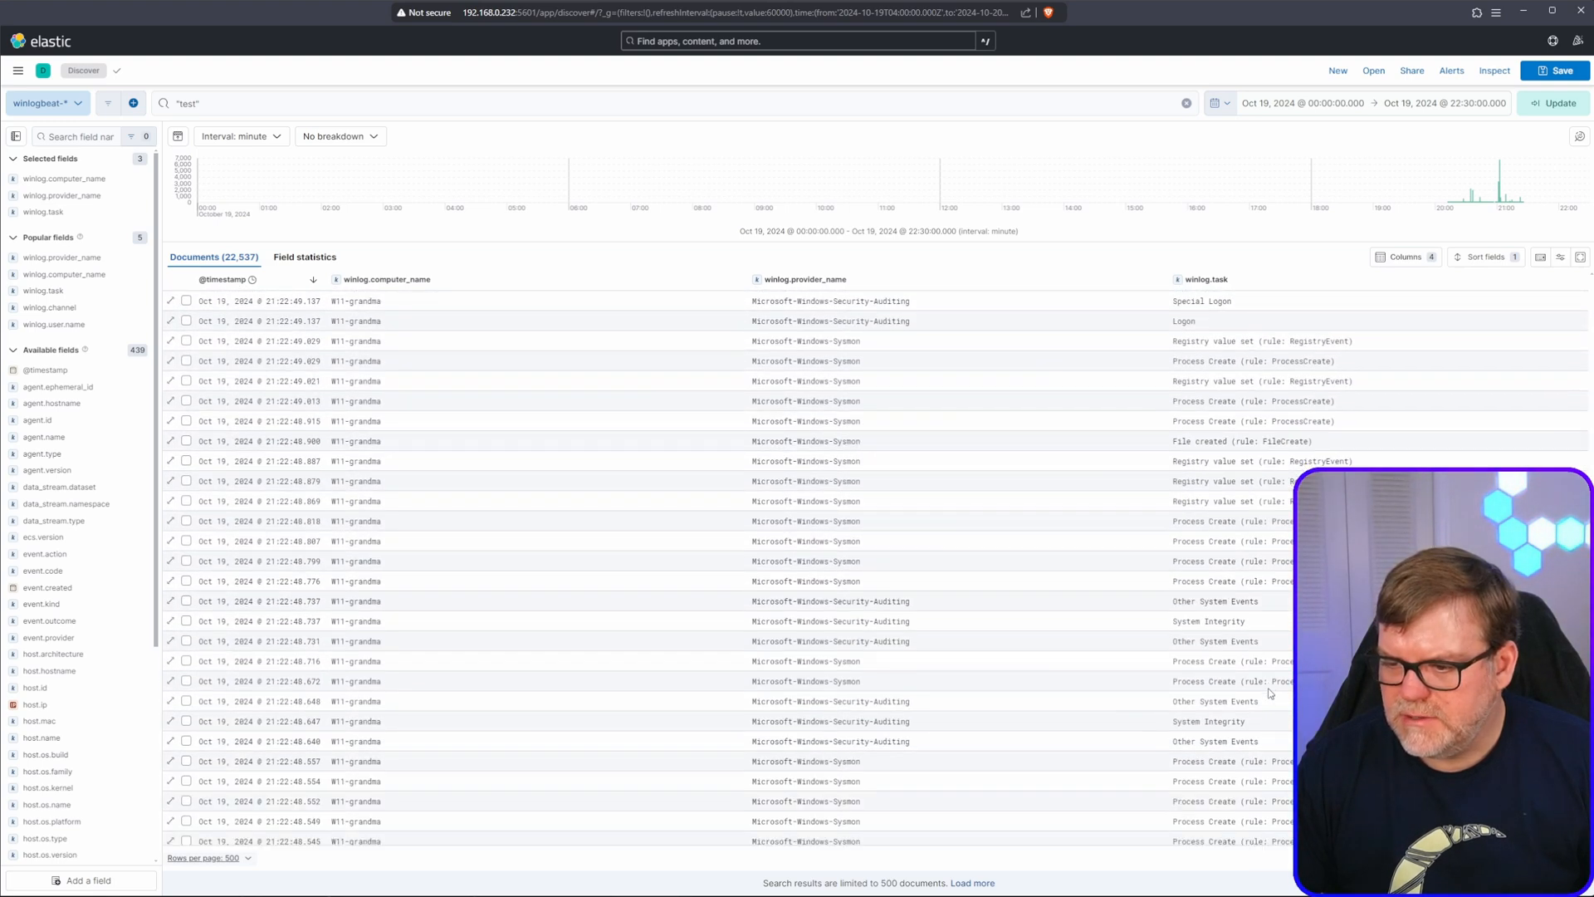
scroll(1269, 693, "down", 10)
scroll(1269, 694, "down", 2)
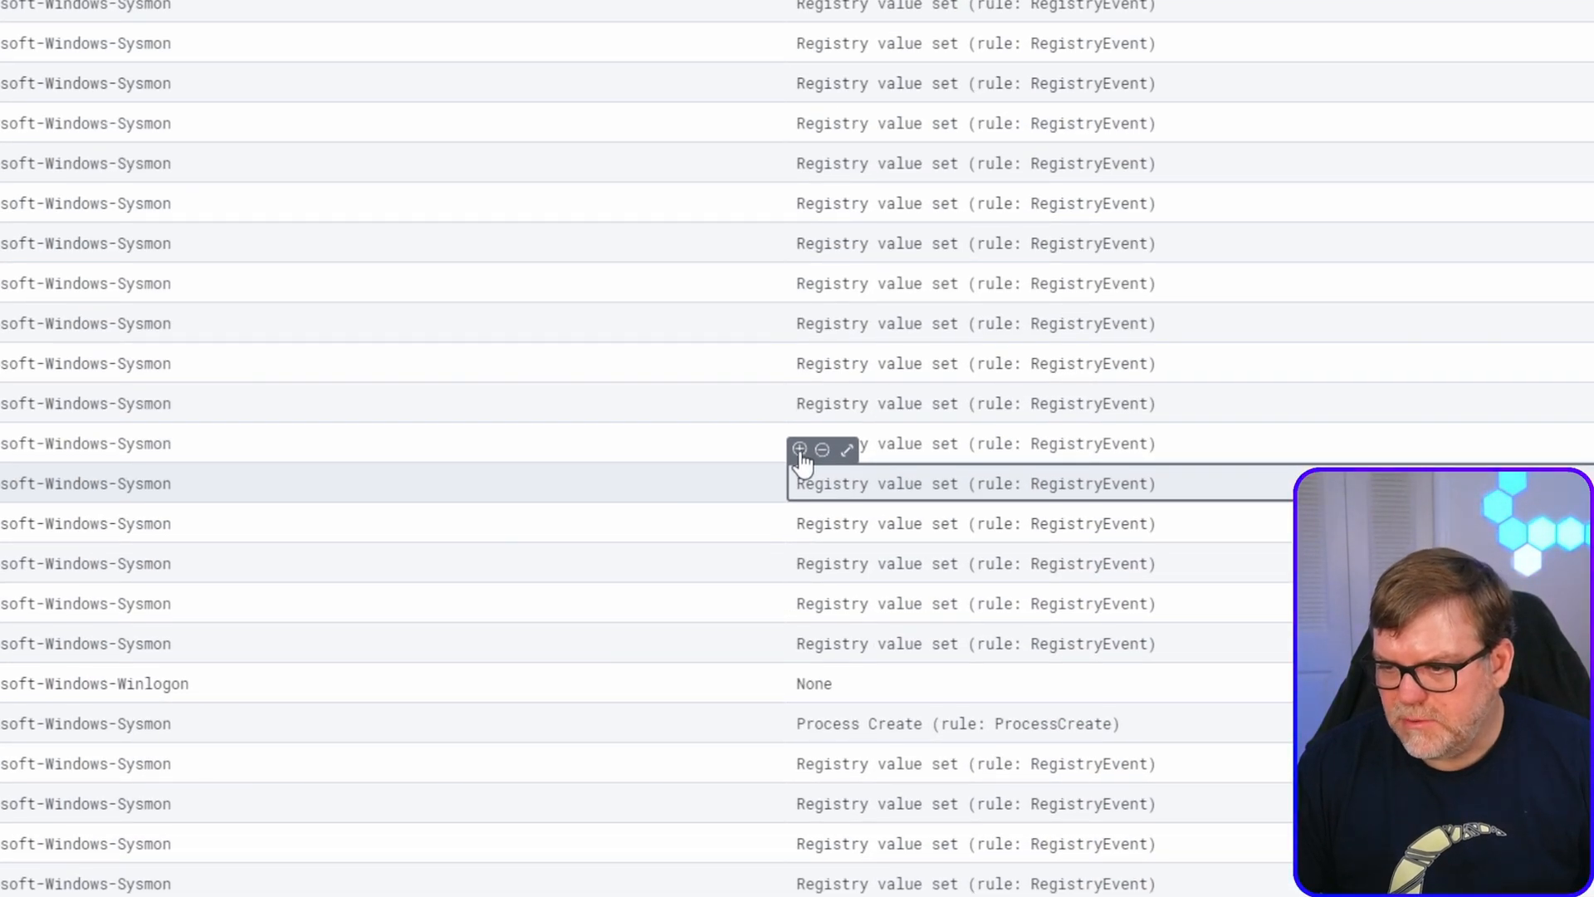
left_click(799, 452)
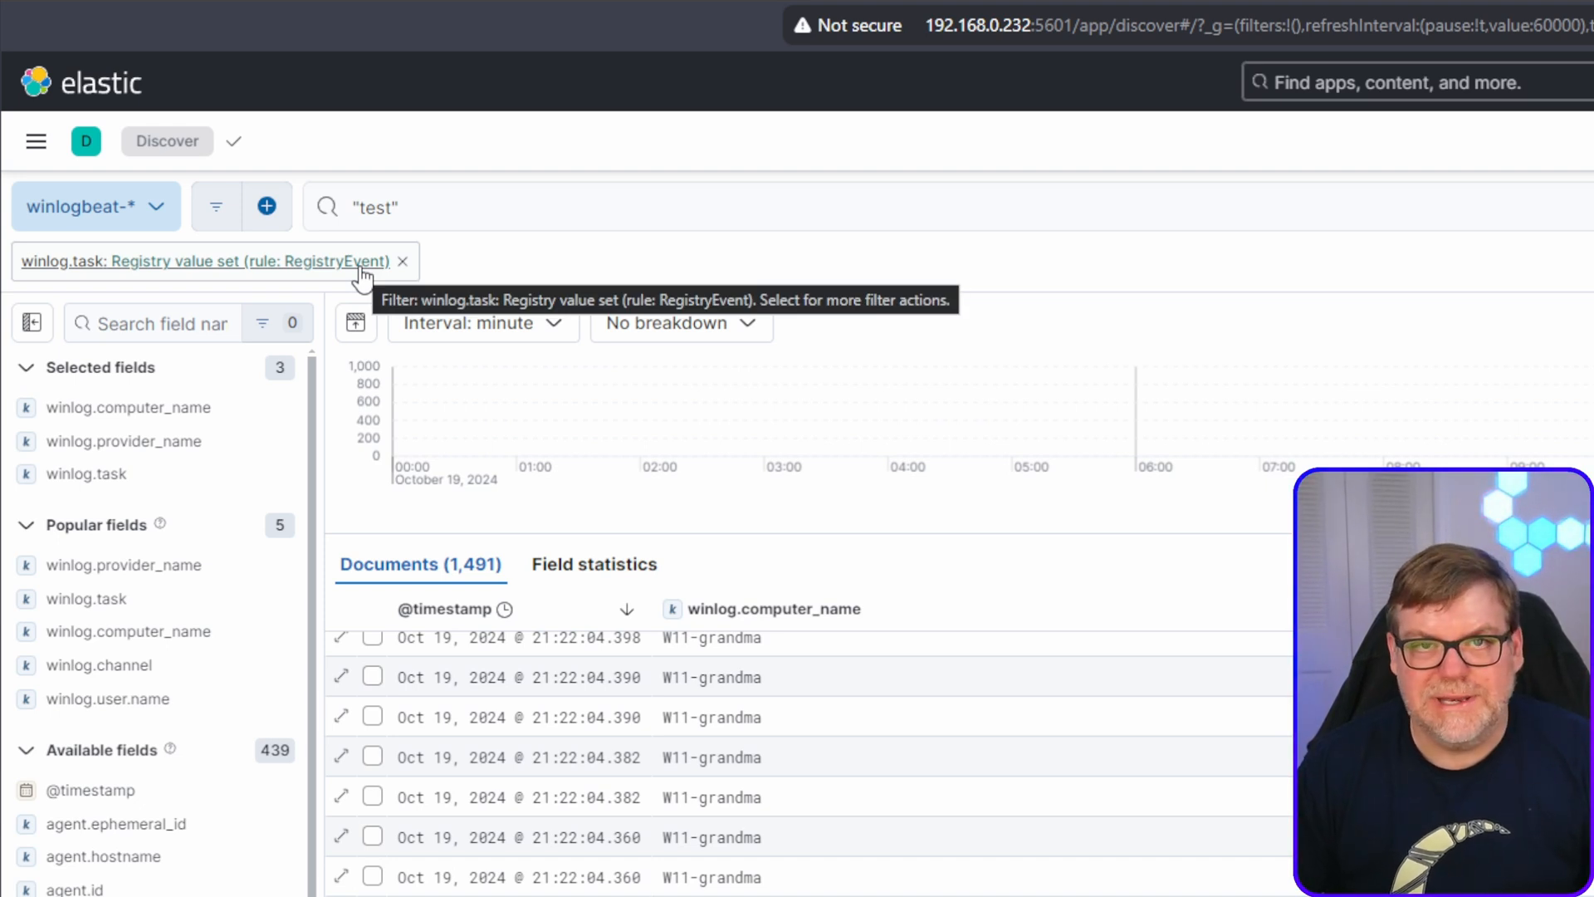
Step: Edit the winlog.task filter to match the value "Execute a Remote Command" and update it
left_click(363, 274)
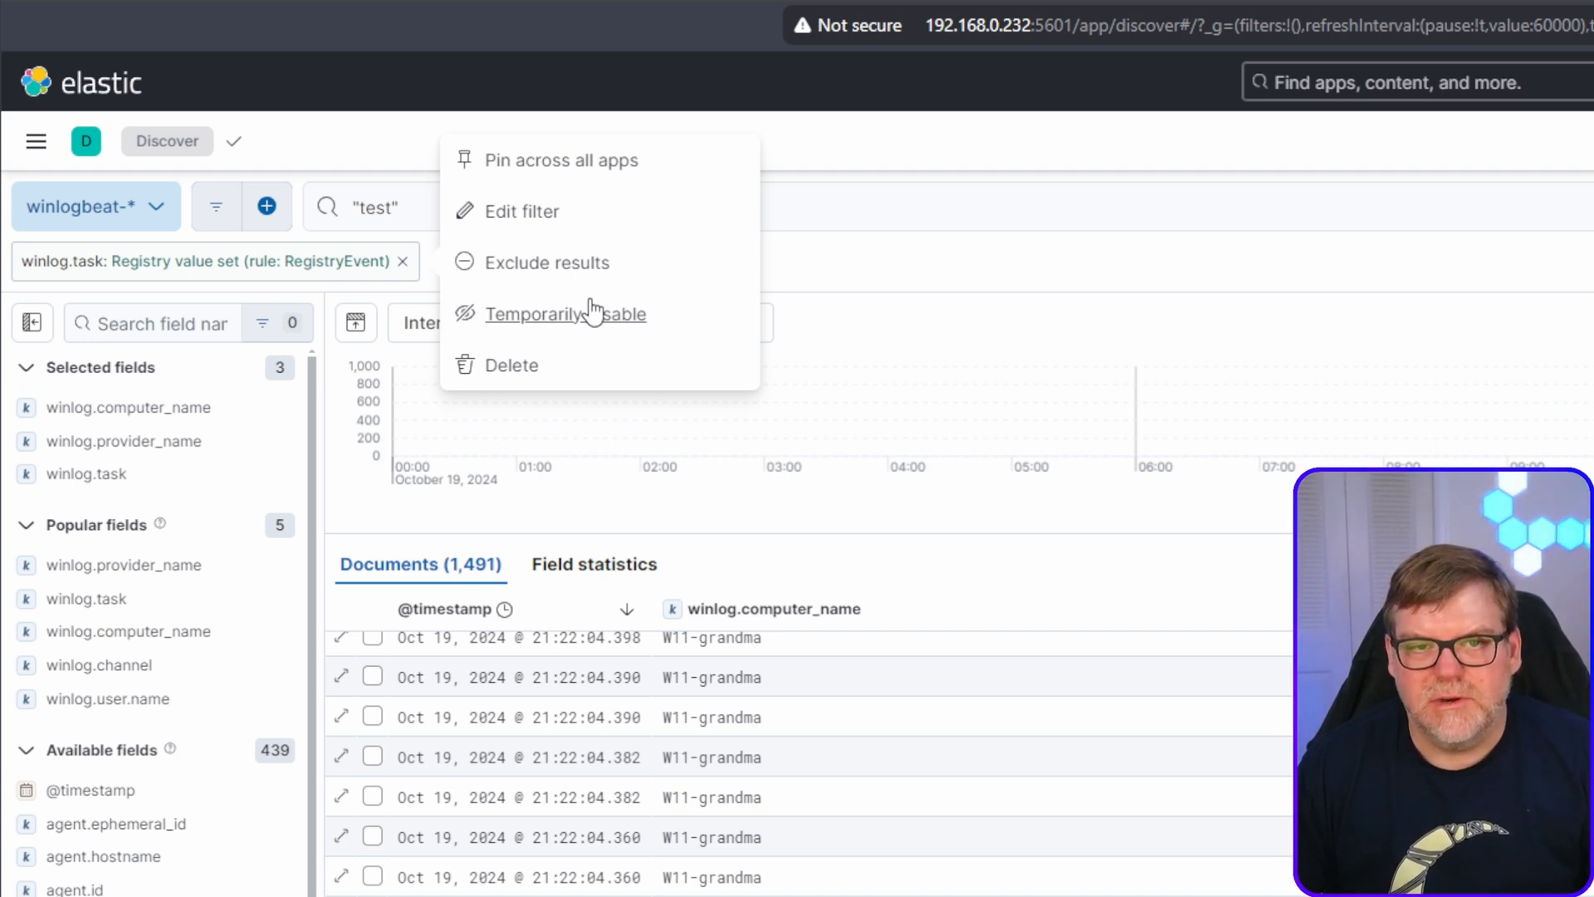
left_click(540, 213)
left_click(1507, 180)
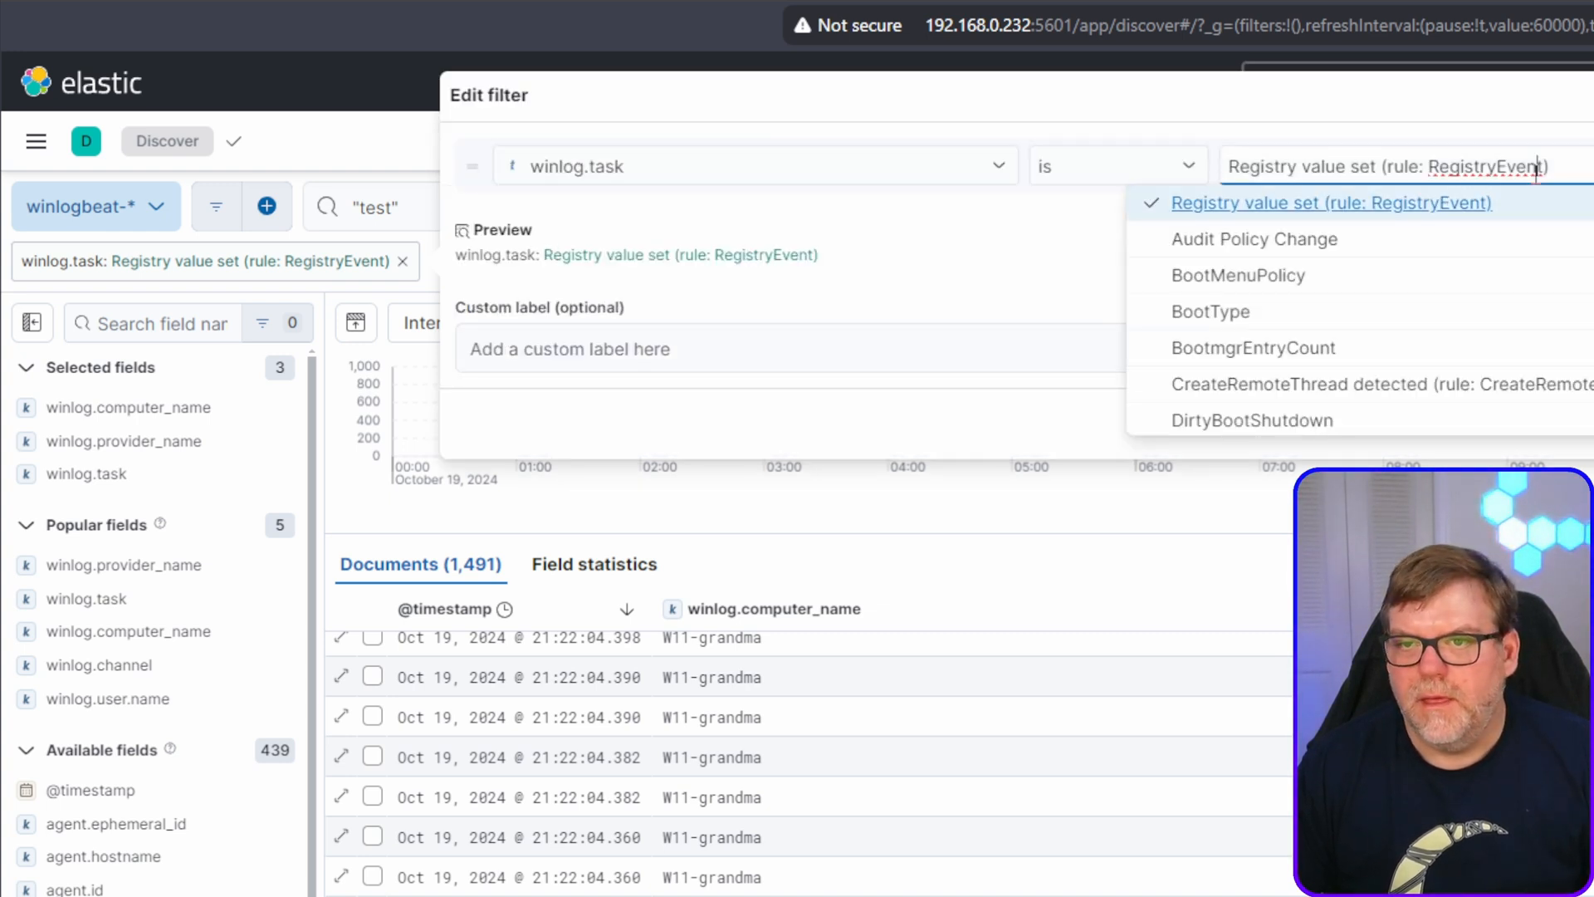
scroll(1559, 331, "down", 2)
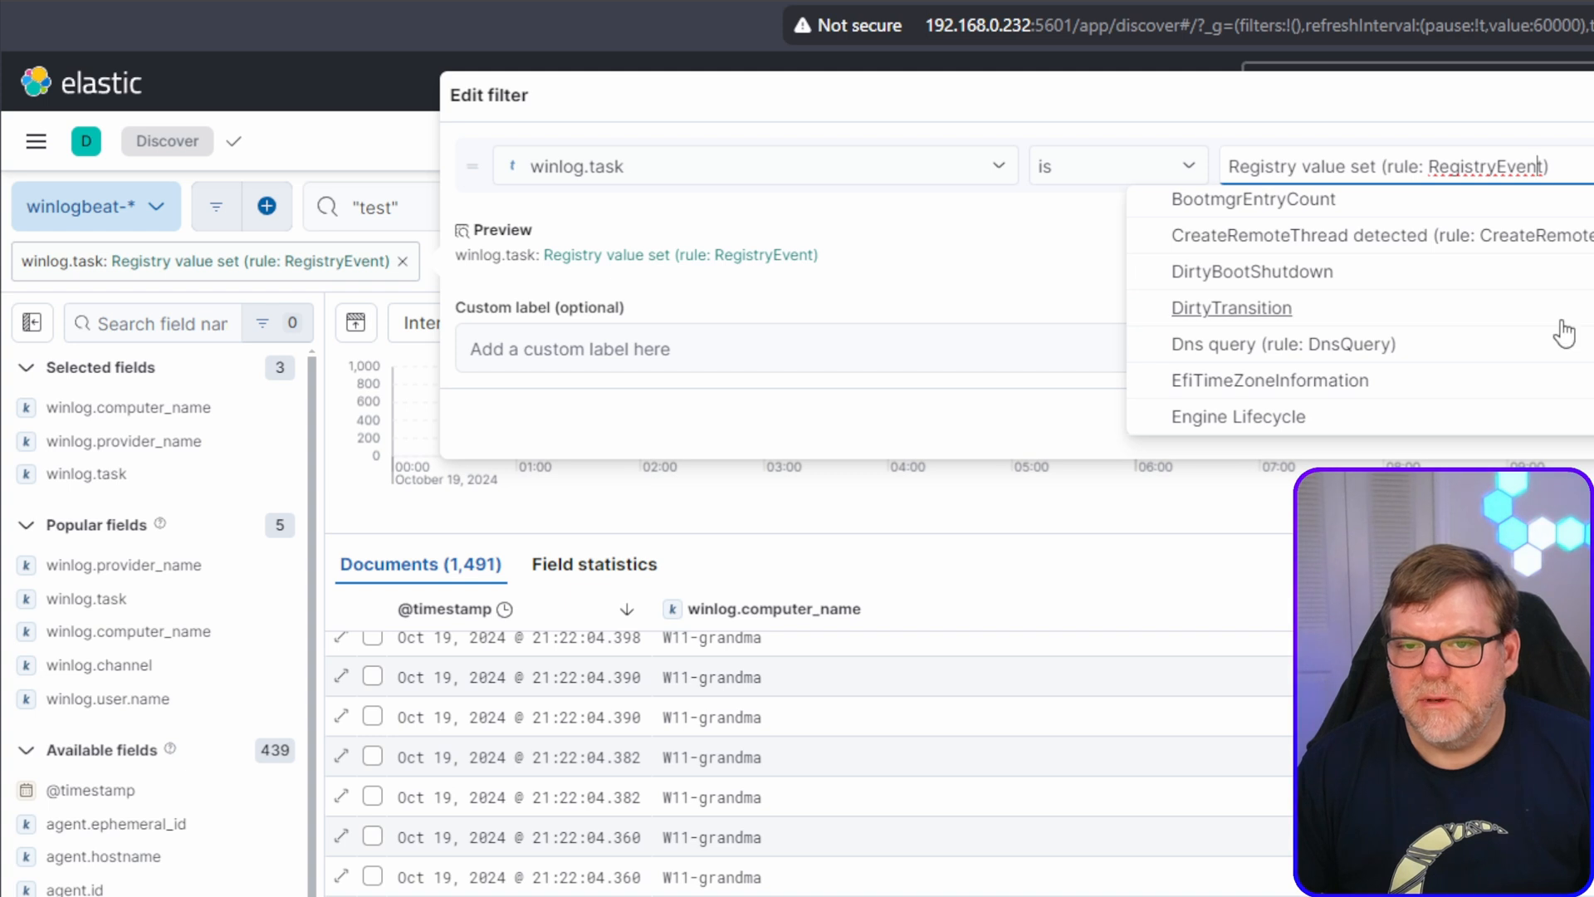
scroll(1559, 332, "up", 1)
scroll(1553, 266, "up", 3)
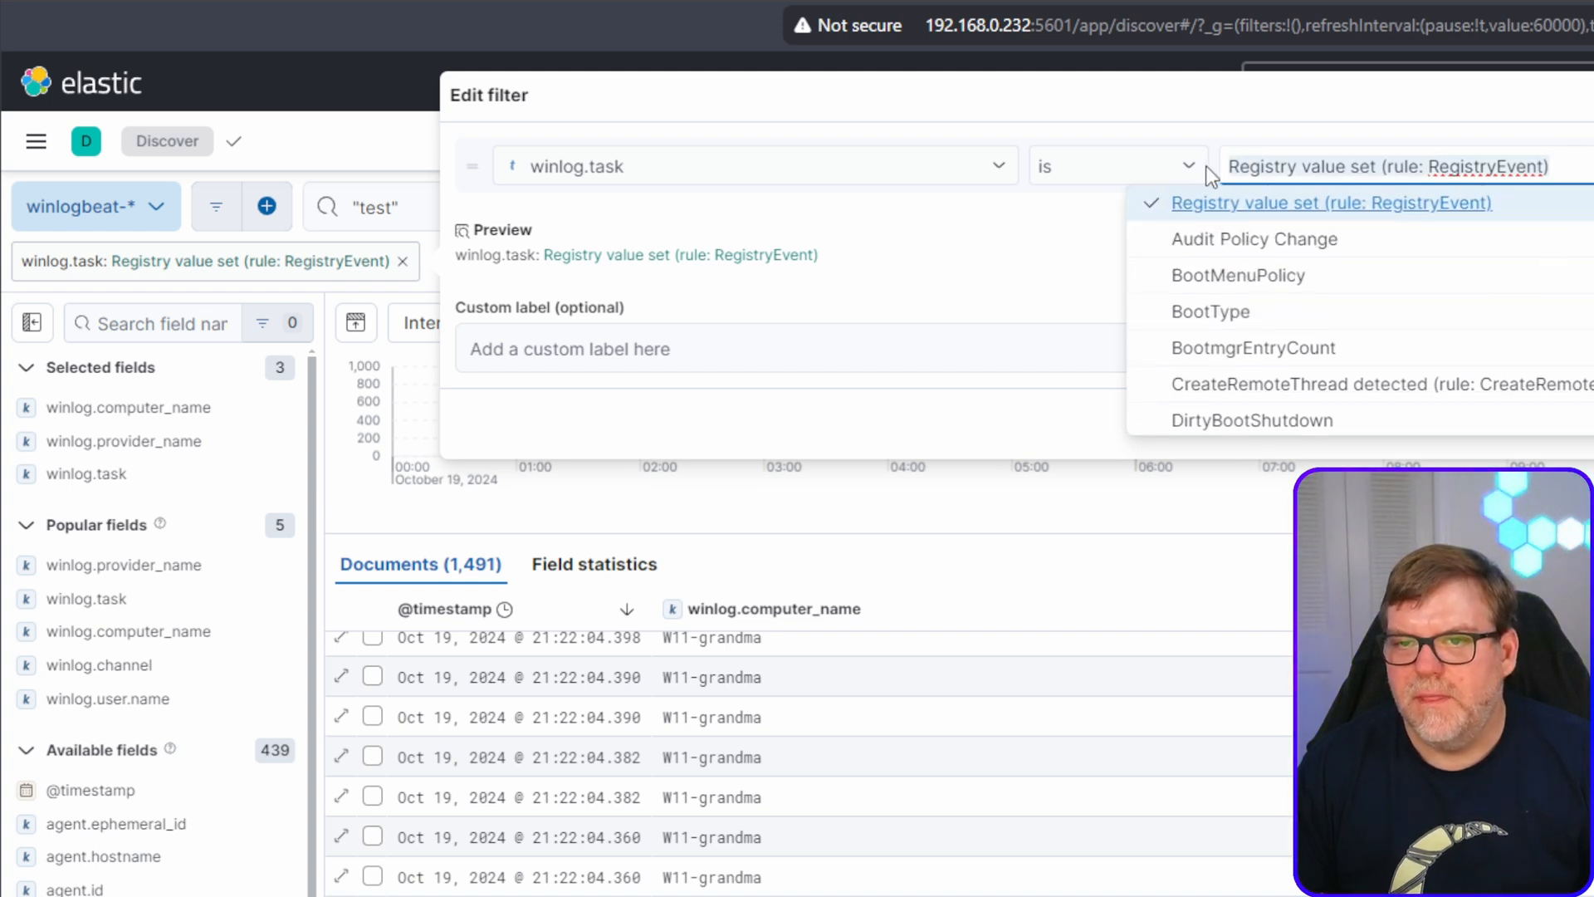
key("BackSpace")
type("E")
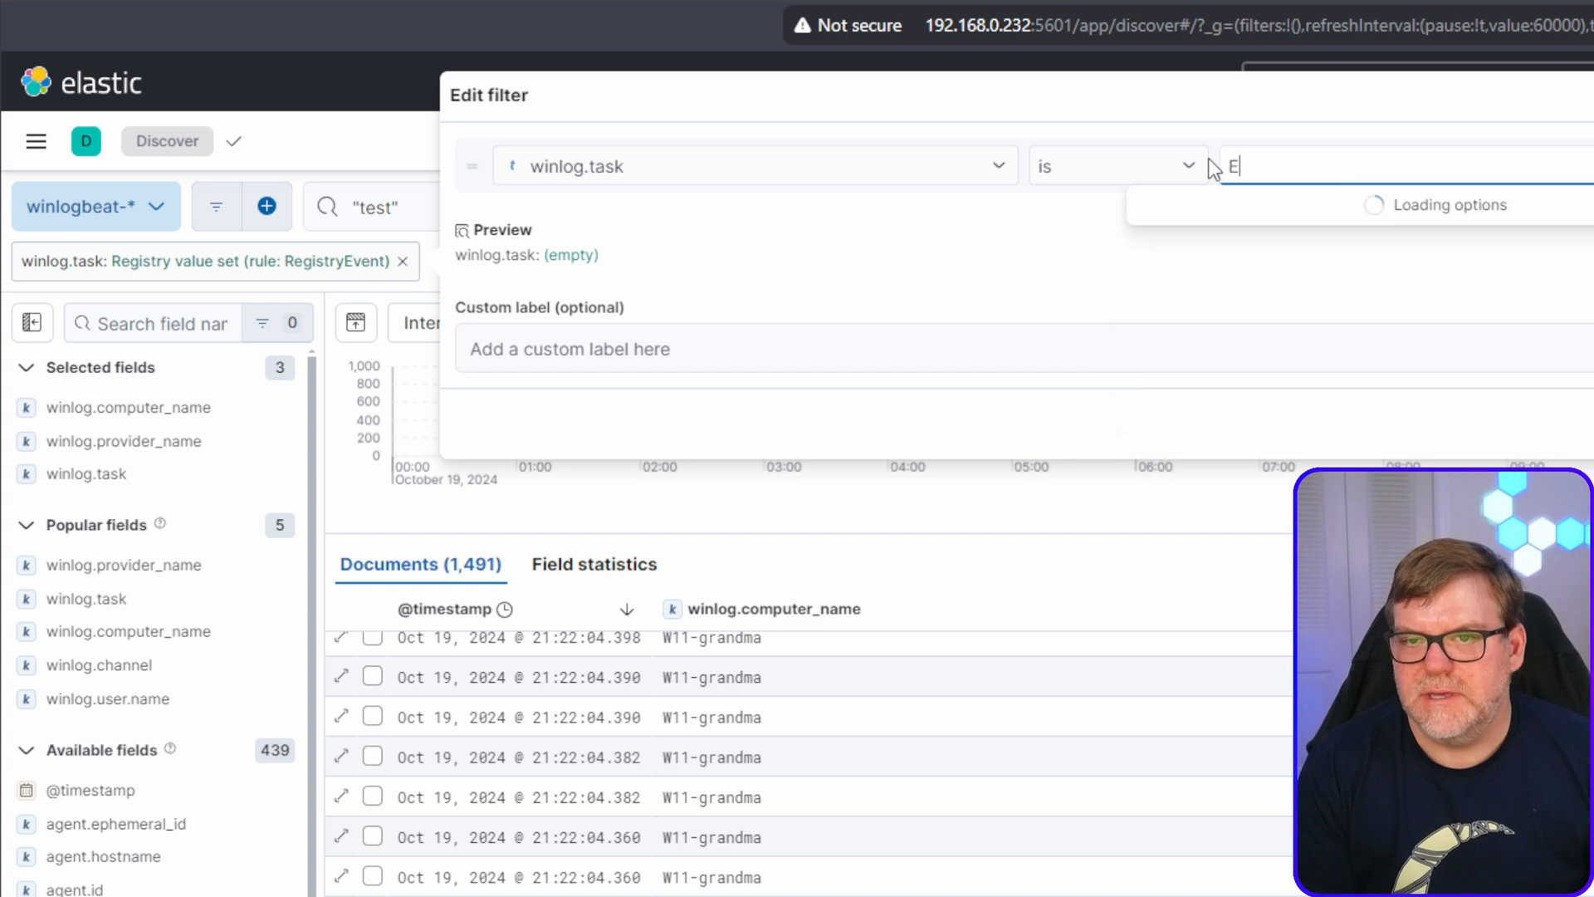
type("xecu")
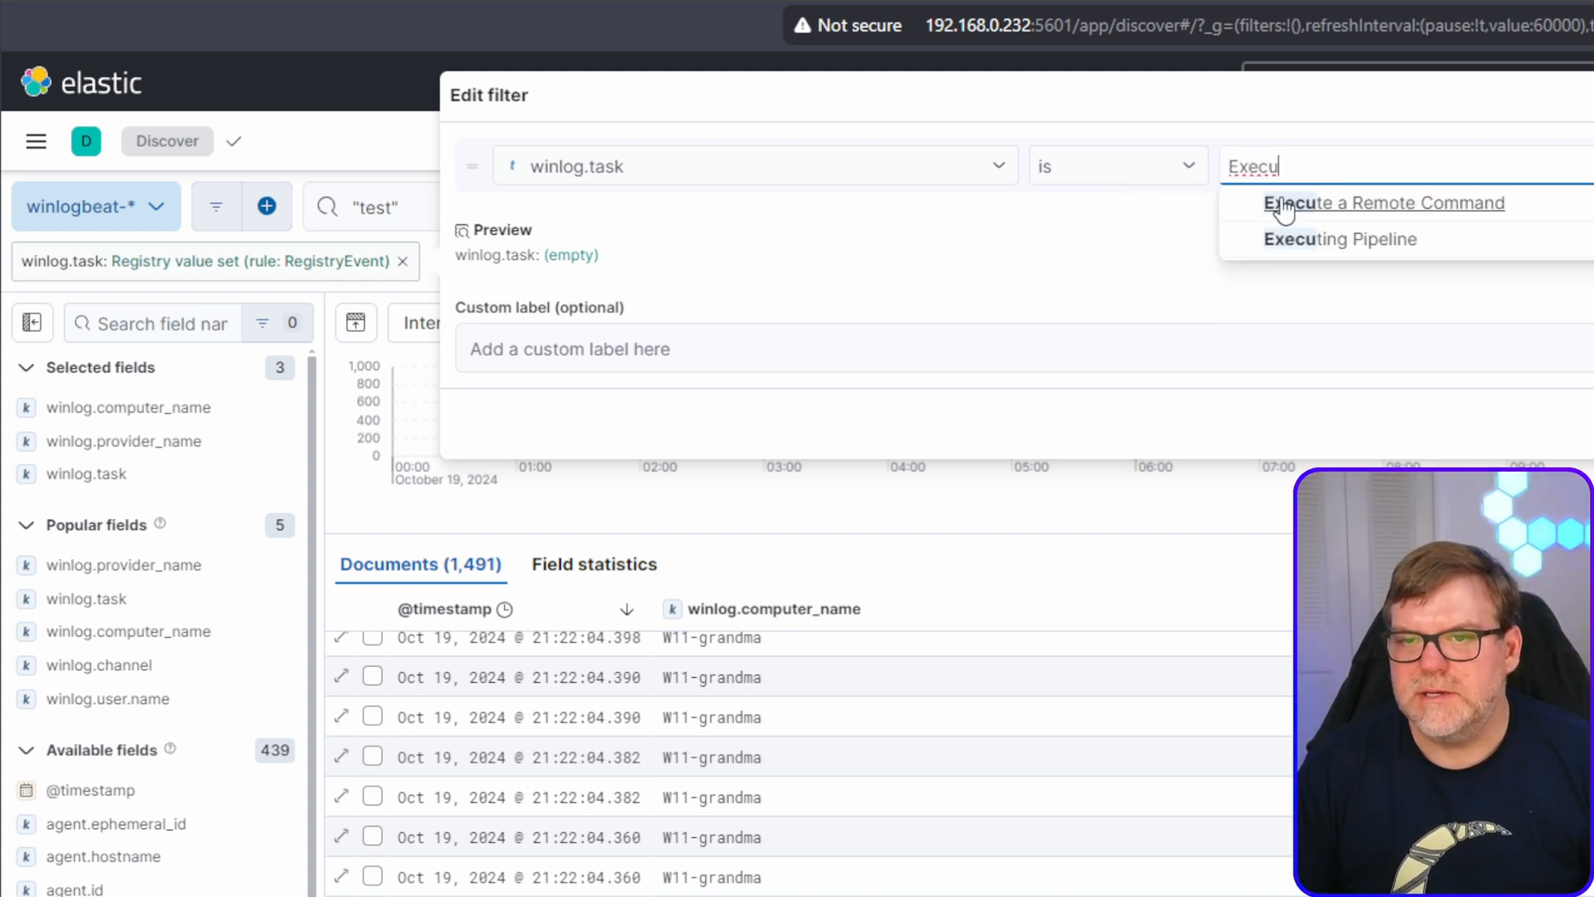
left_click(1414, 208)
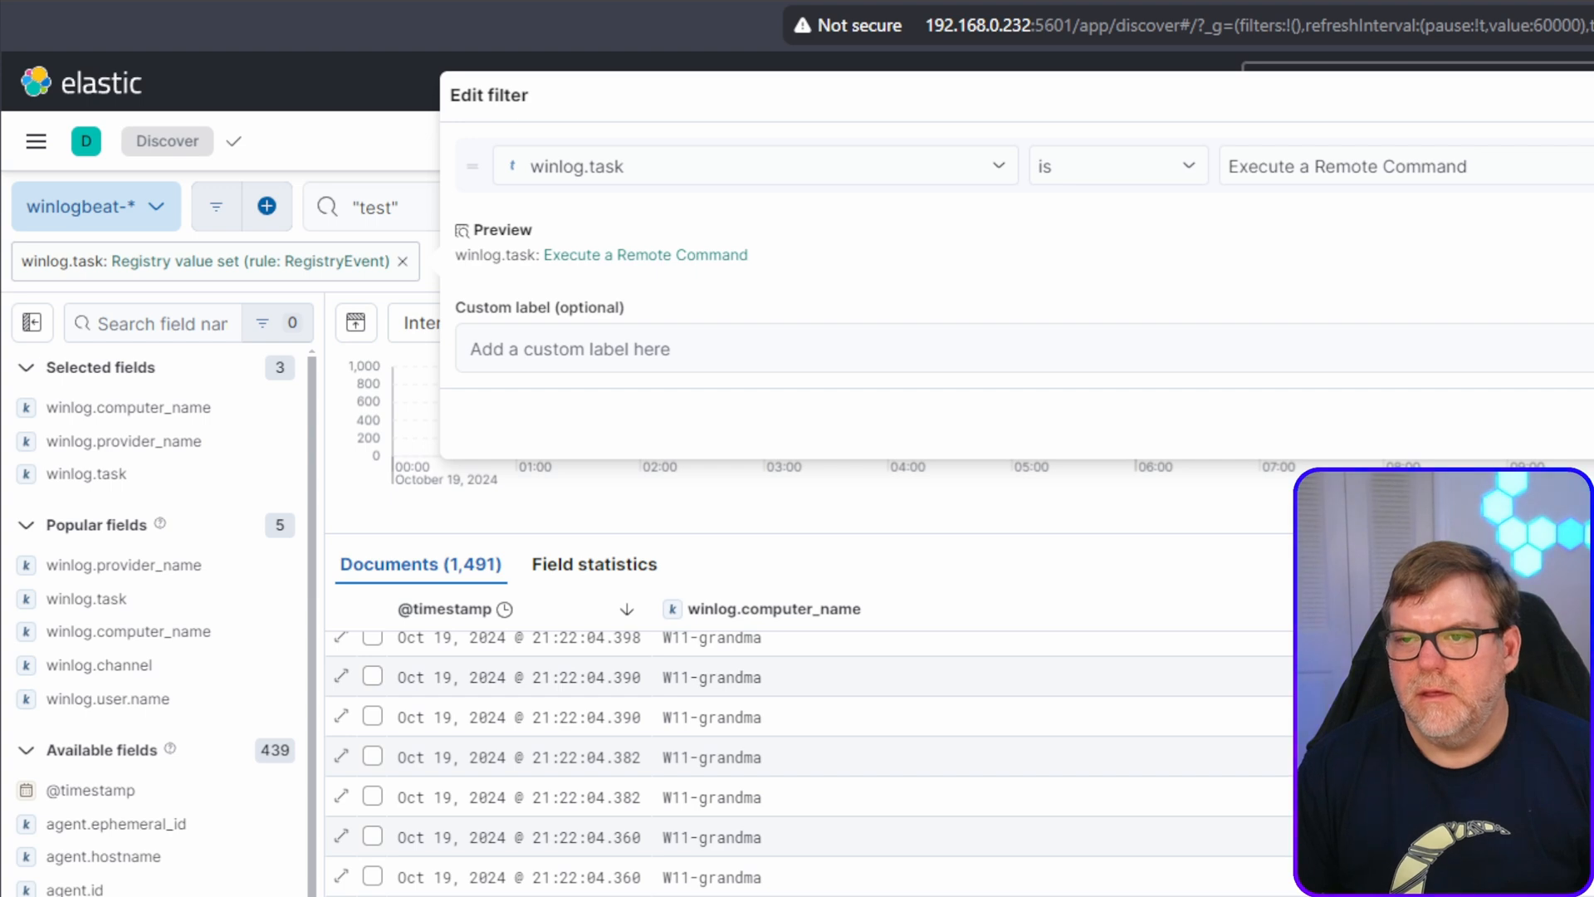
key("Return")
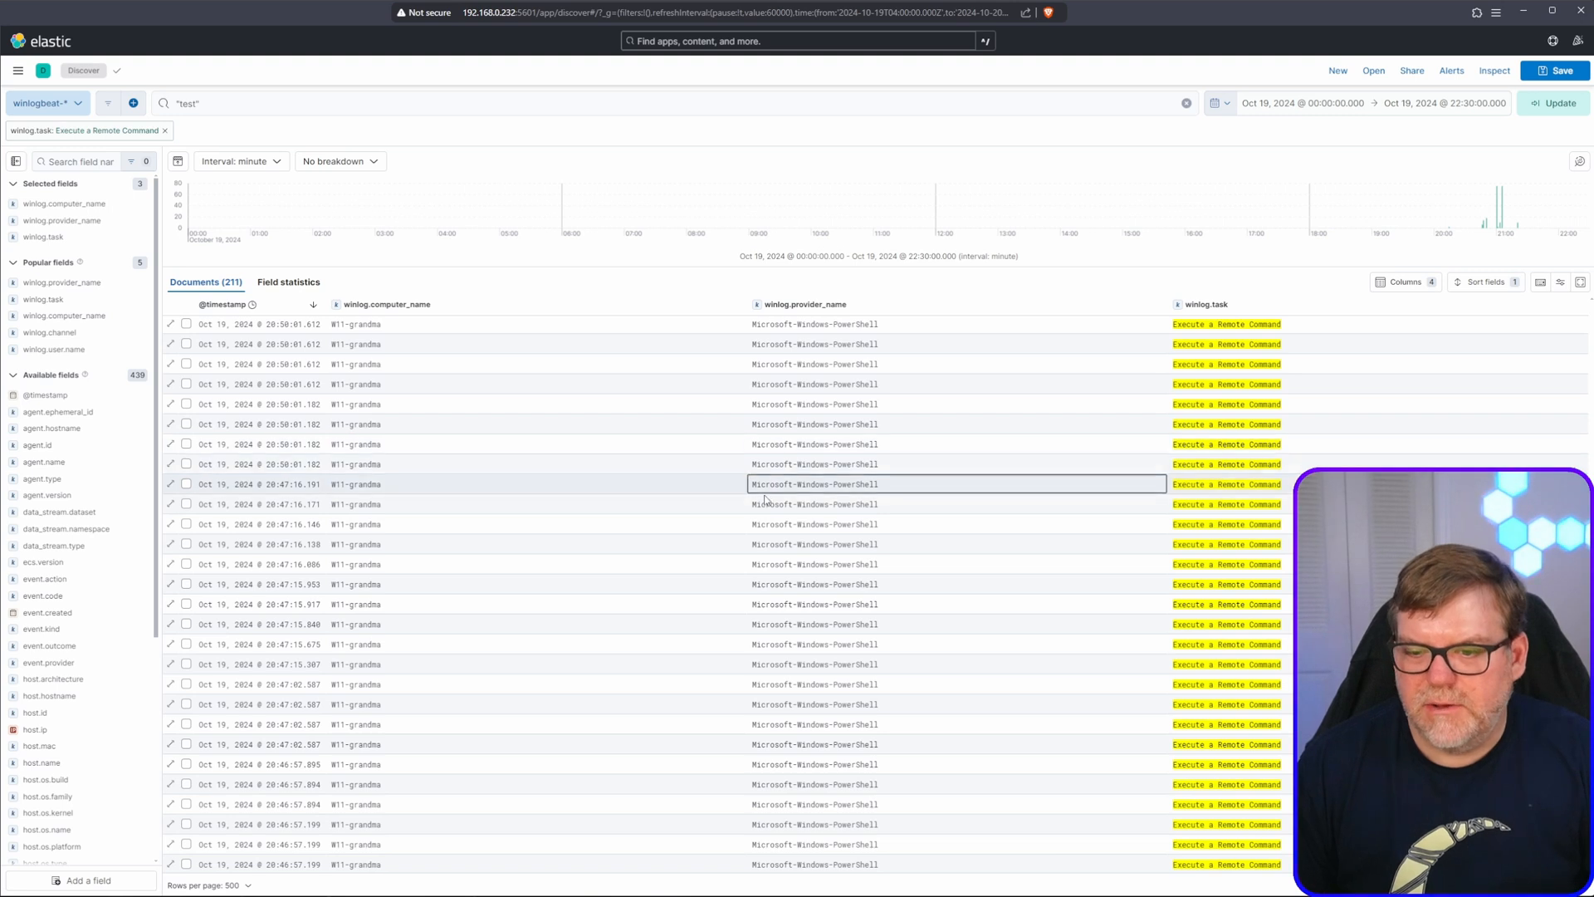
Step: Look through the filtered PowerShell events, expand the one at 21:00:59.864, and examine its message and script block text
scroll(760, 520, "down", 1)
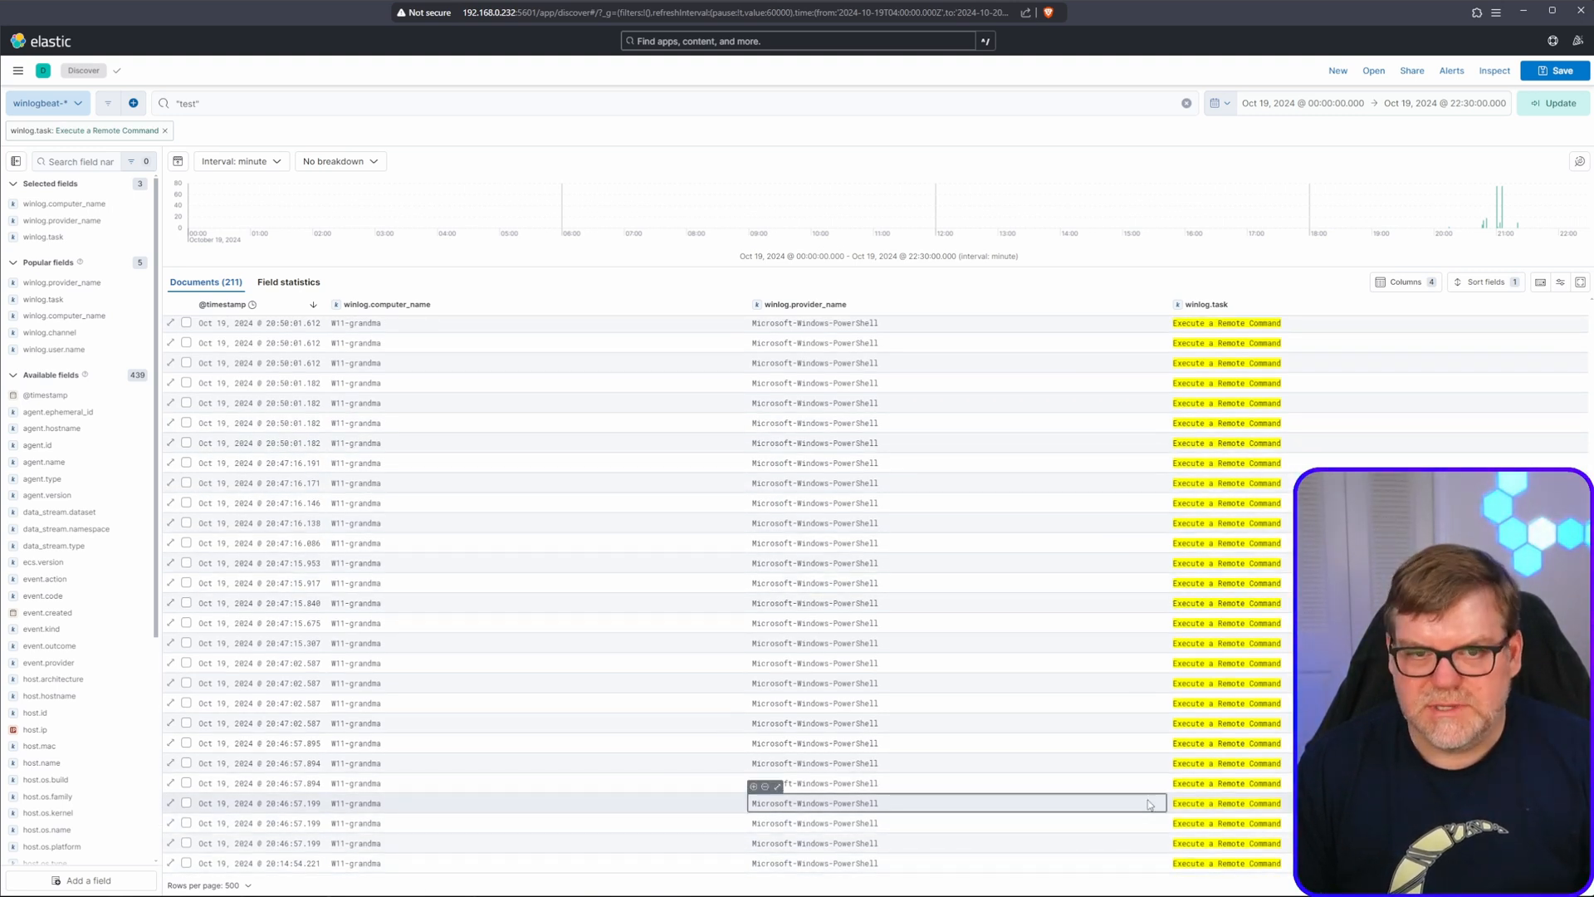
scroll(414, 647, "up", 5)
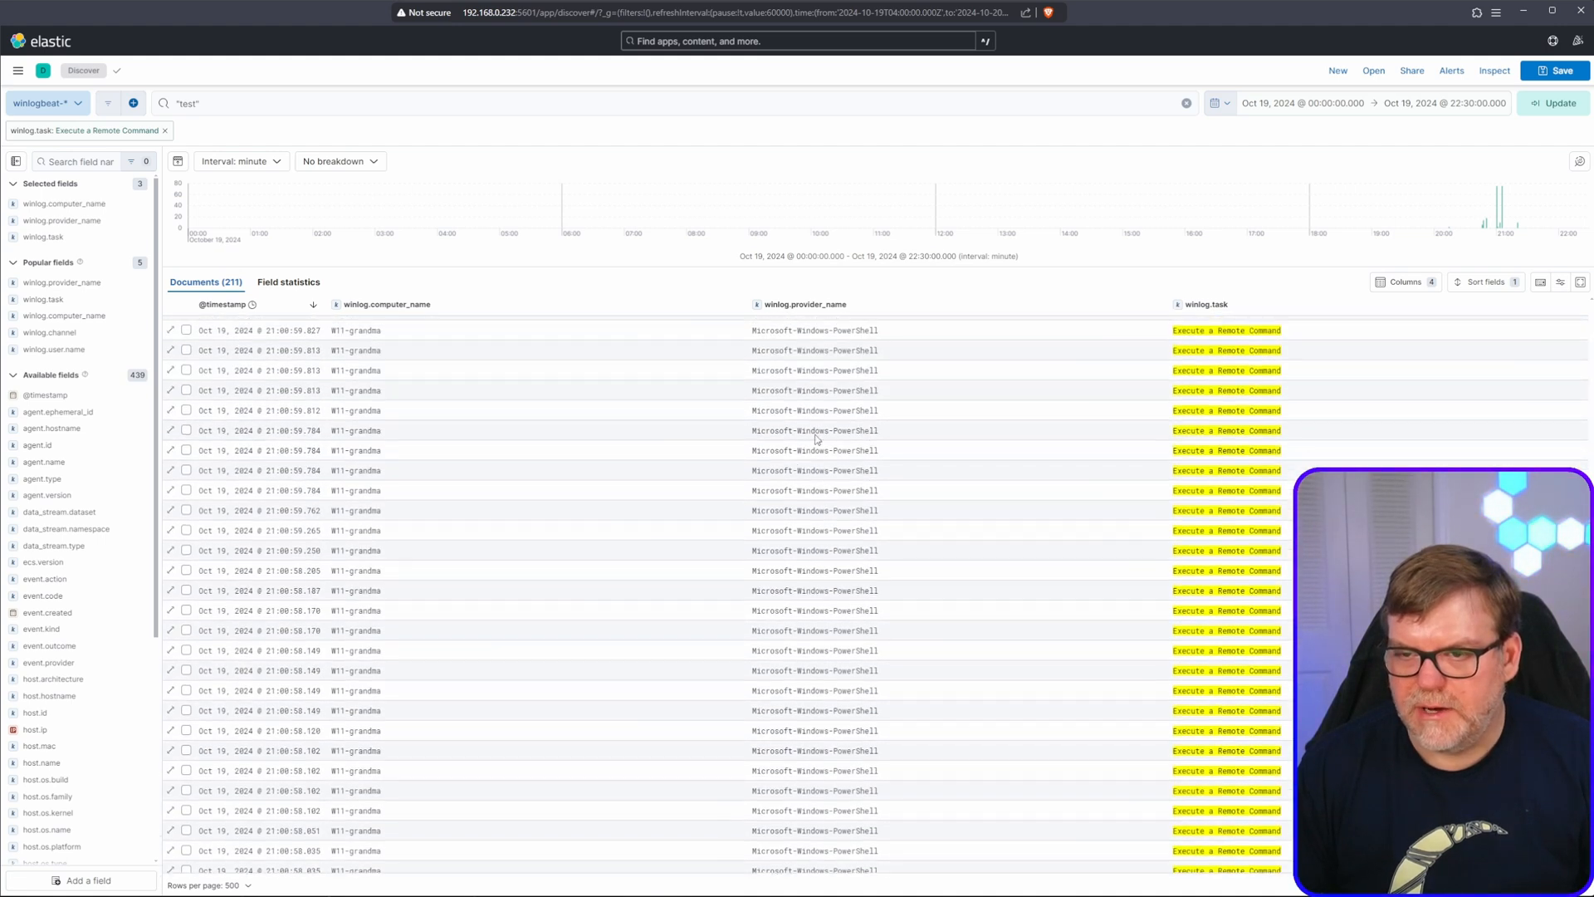
scroll(812, 388, "up", 5)
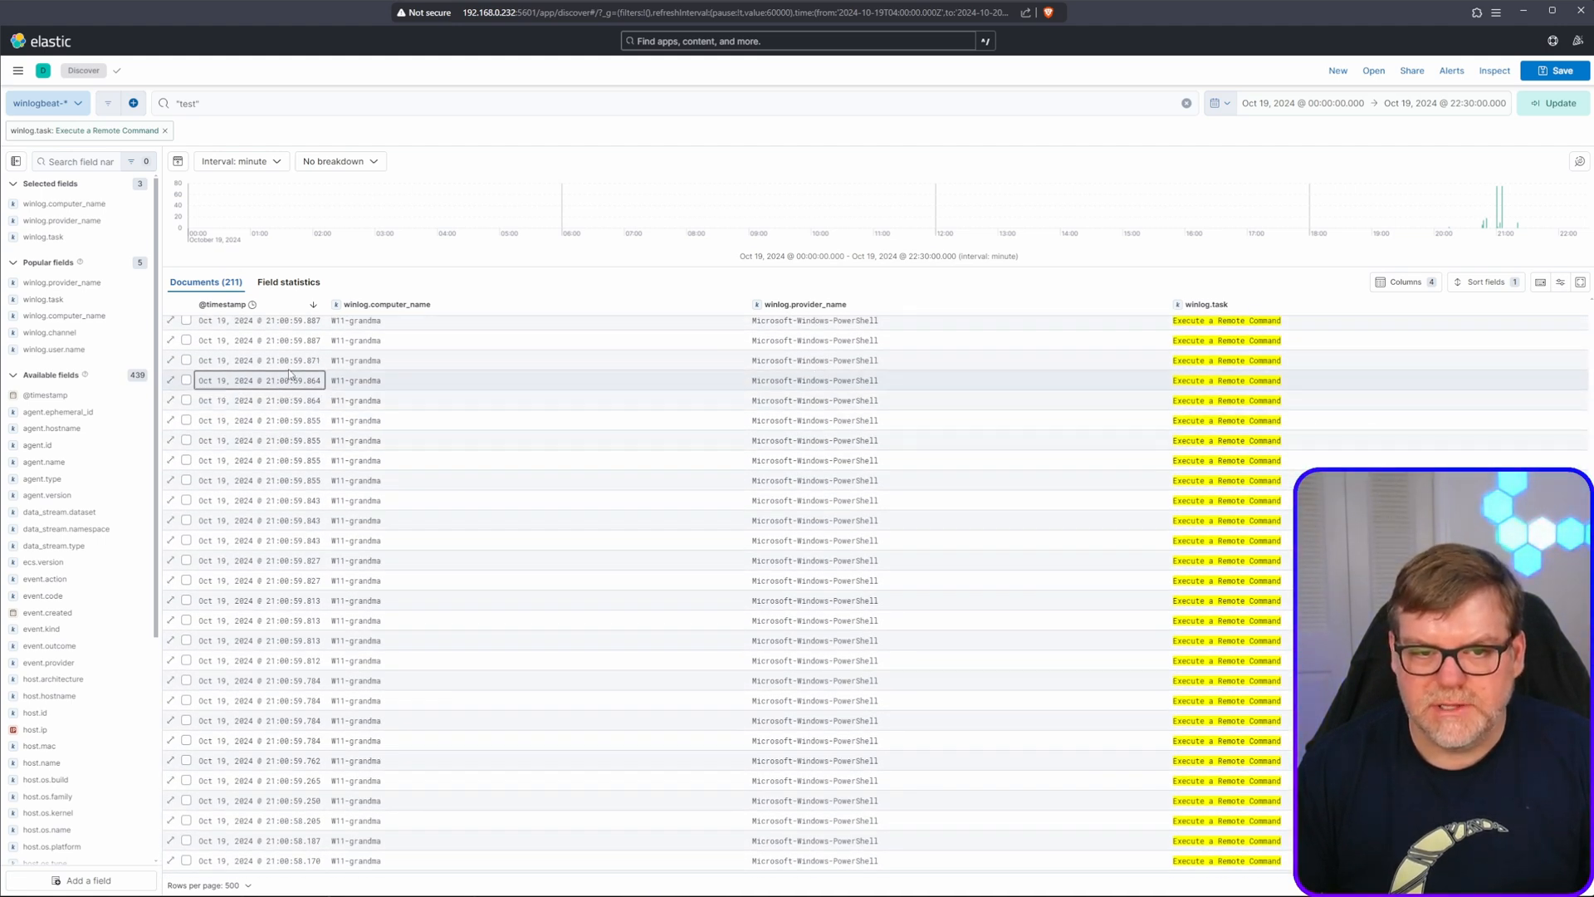
left_click(170, 380)
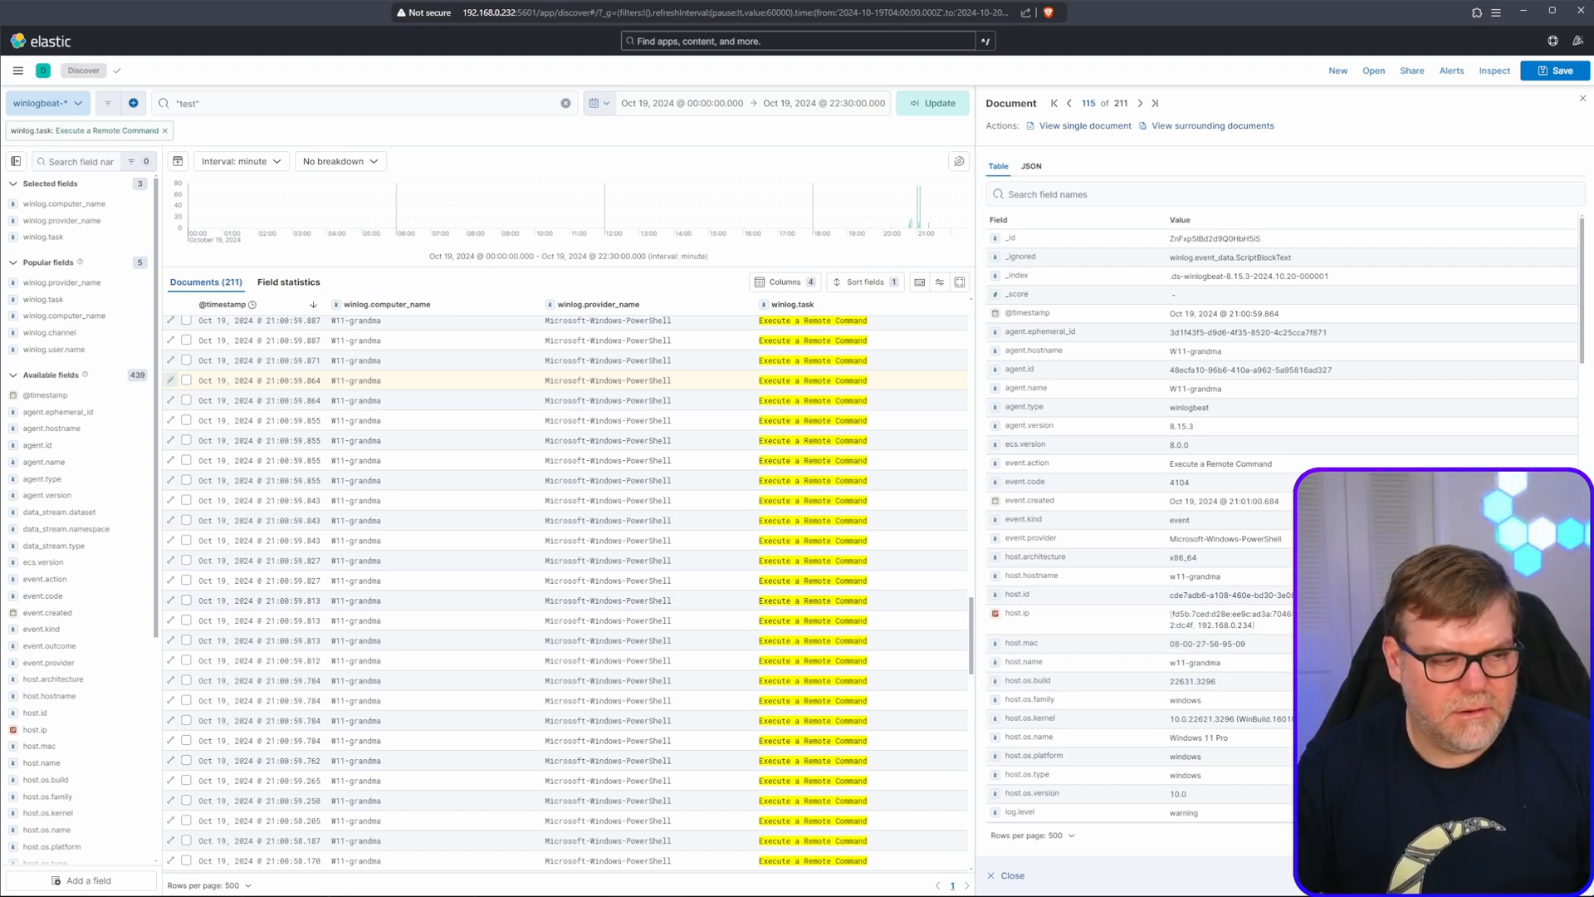
scroll(1257, 536, "down", 5)
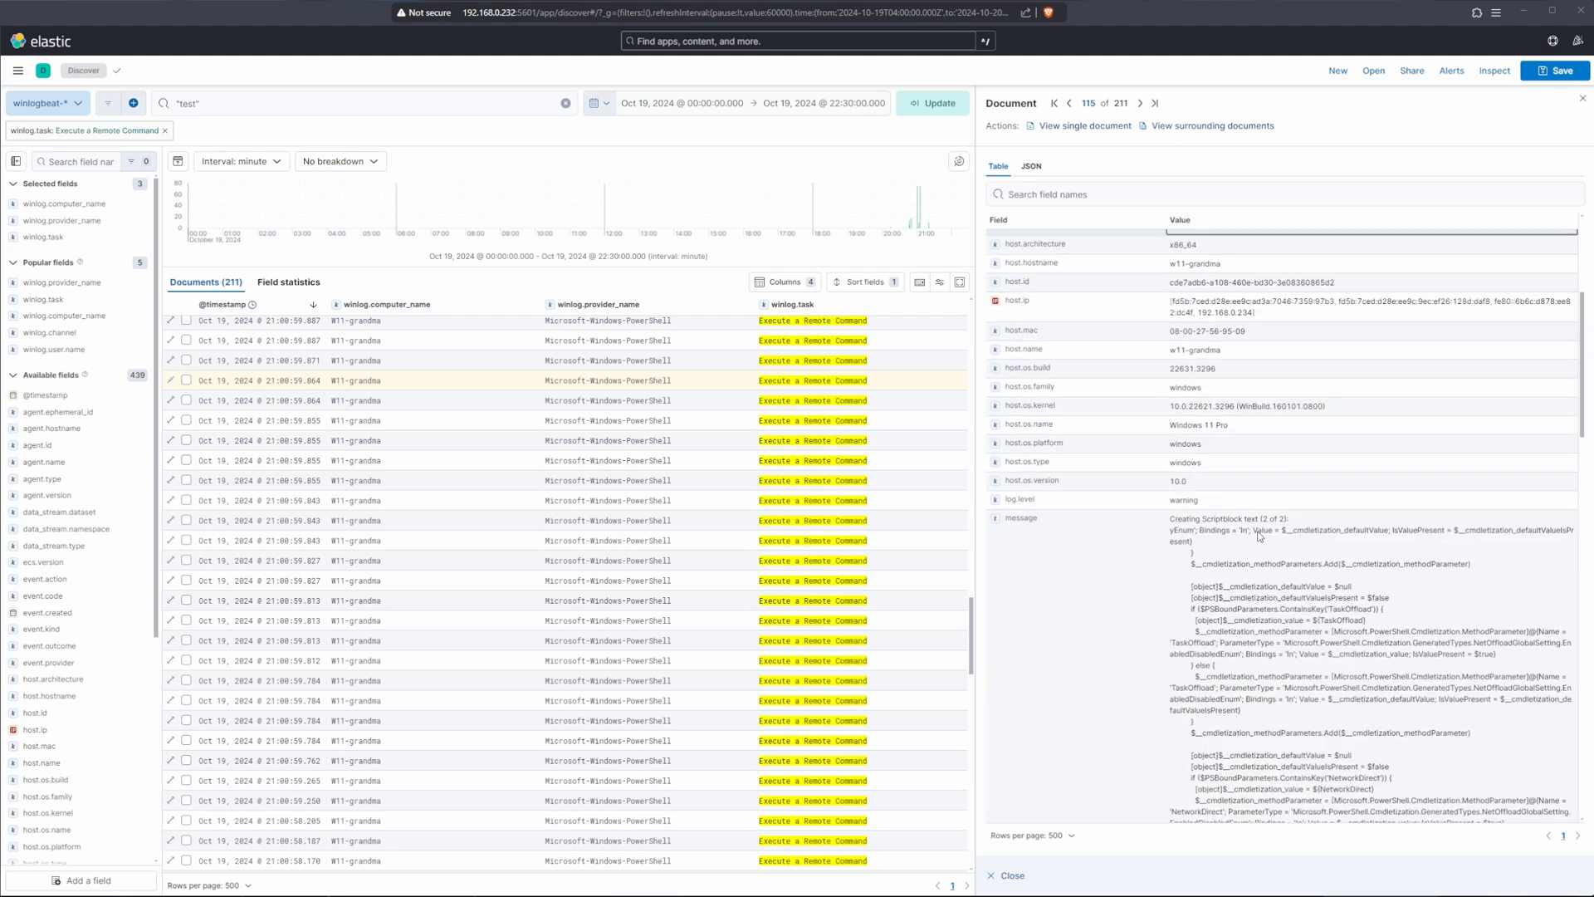
scroll(1257, 536, "down", 1)
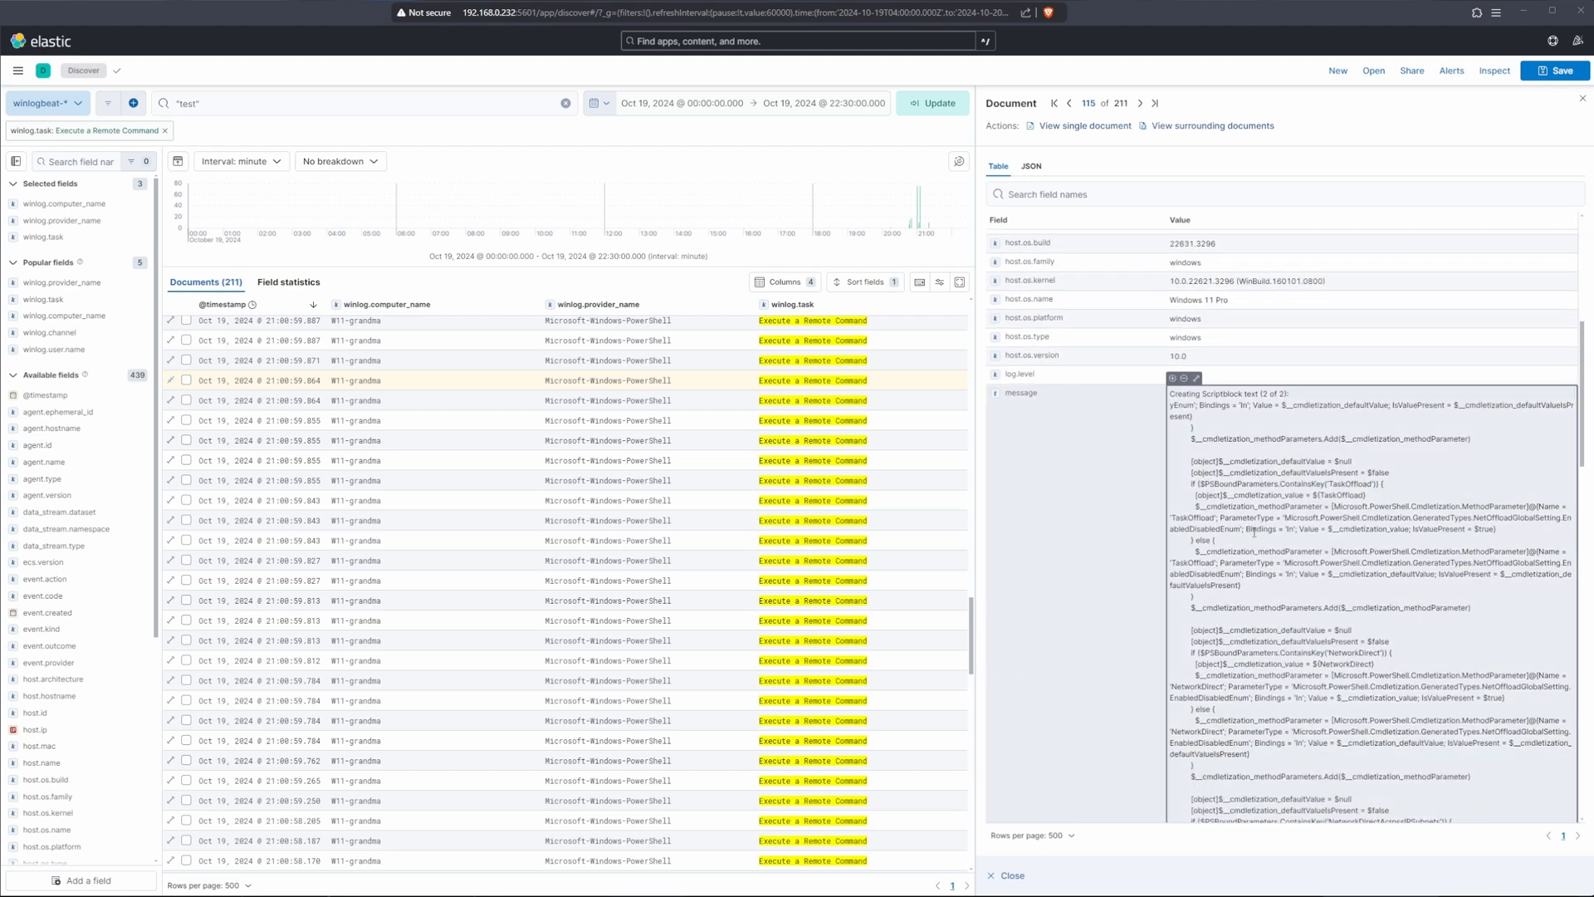
scroll(1255, 547, "down", 10)
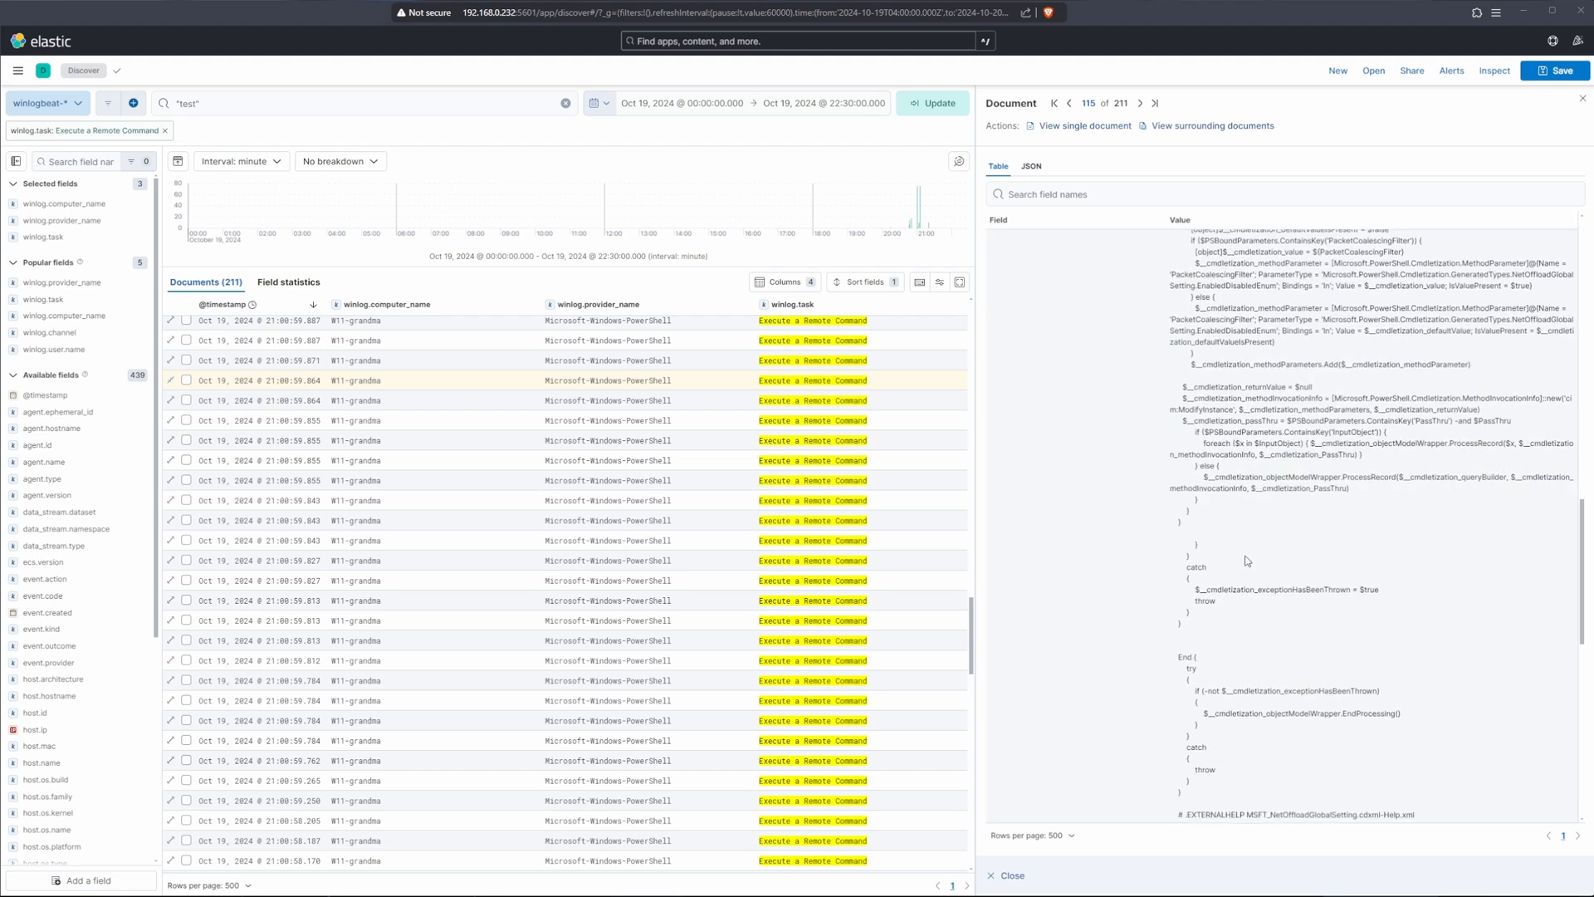
scroll(1245, 563, "down", 3)
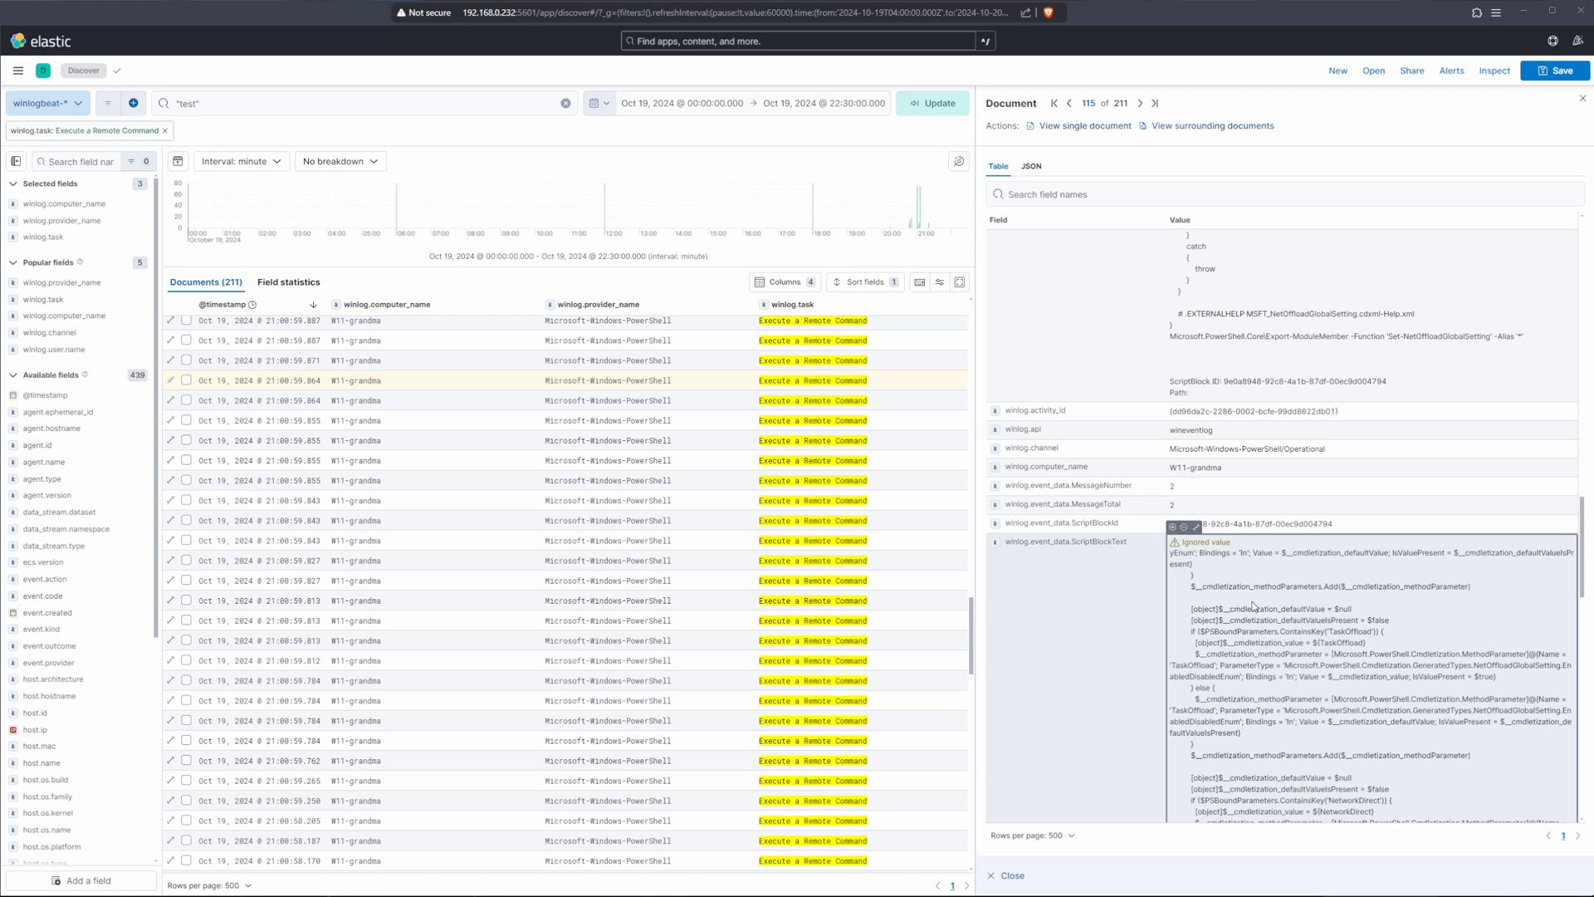
Step: Read the rest of the expanded event's script block text, close its details, and look through the table down to the oldest events
scroll(1254, 607, "down", 10)
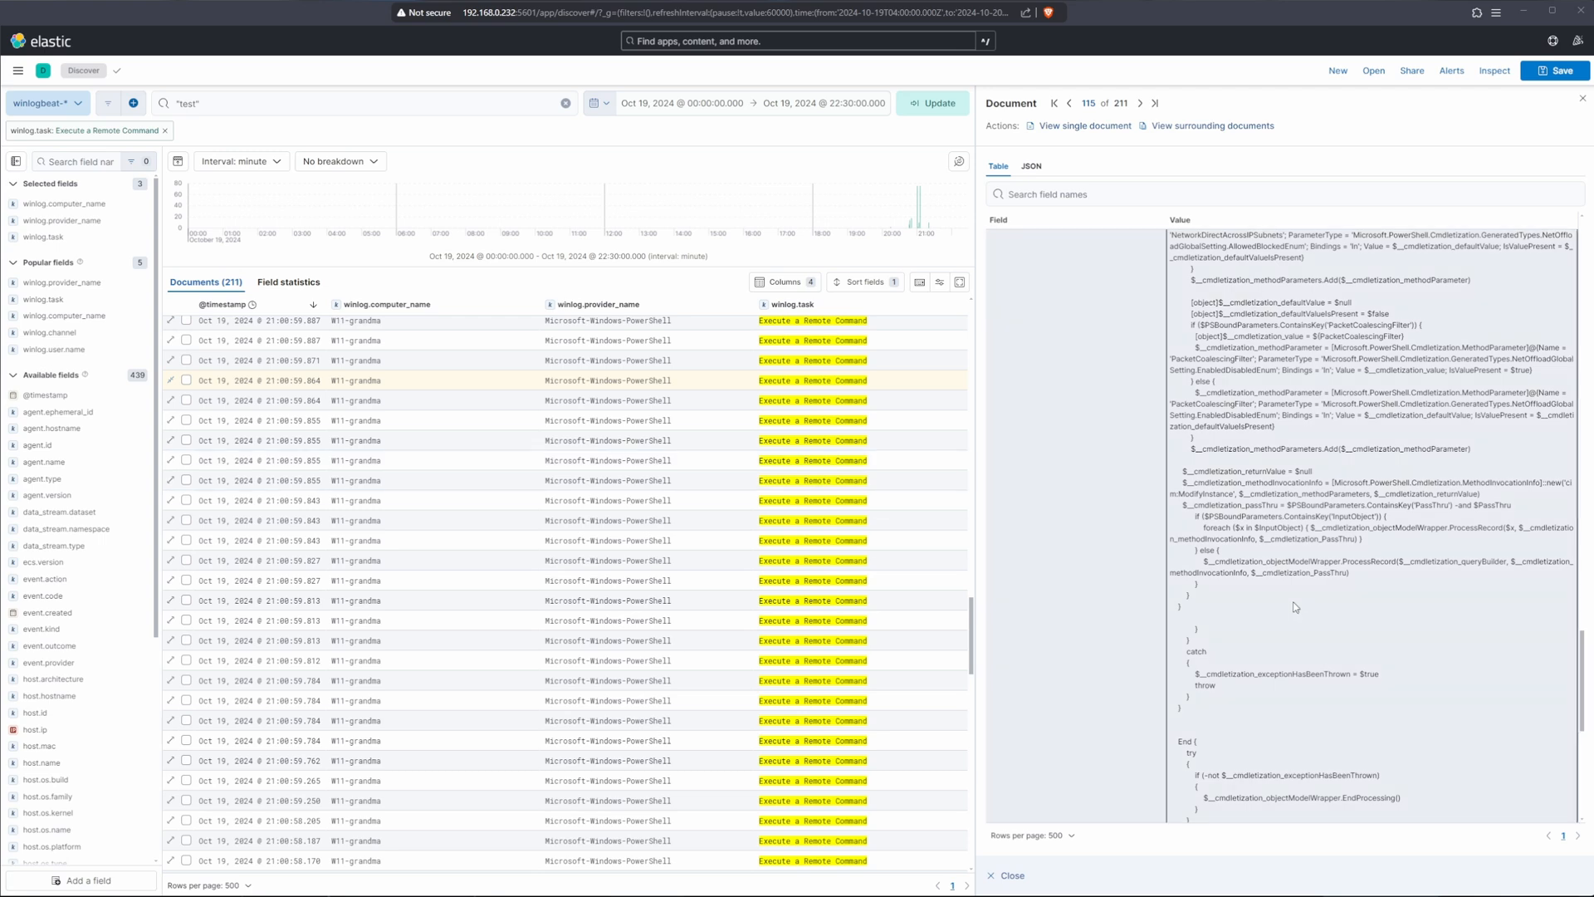
scroll(1304, 608, "down", 5)
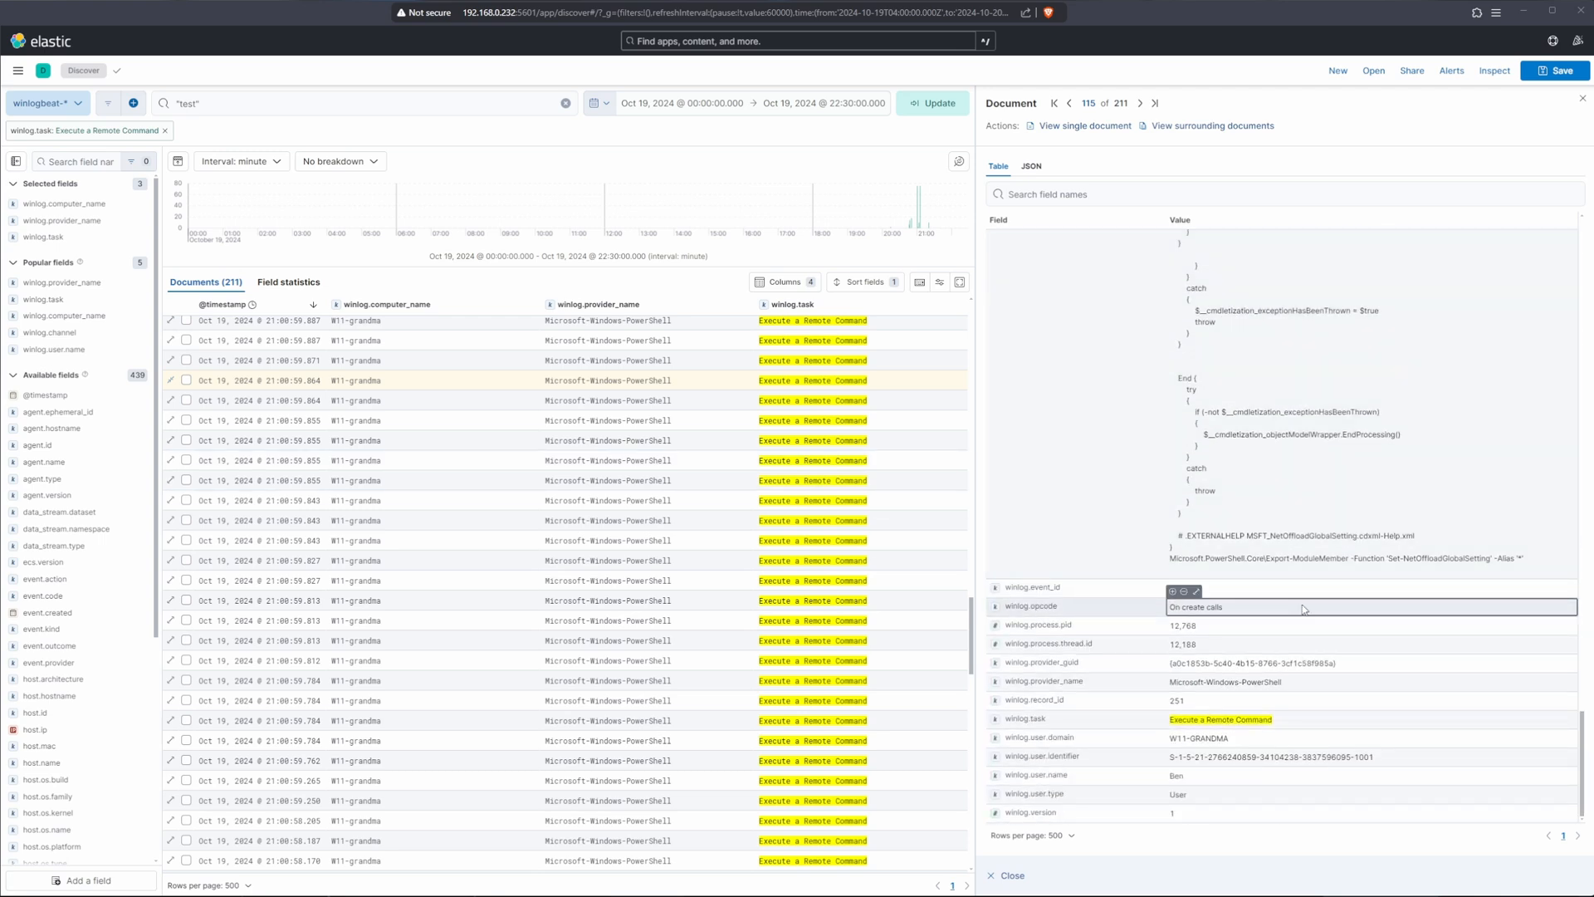
left_click(1583, 100)
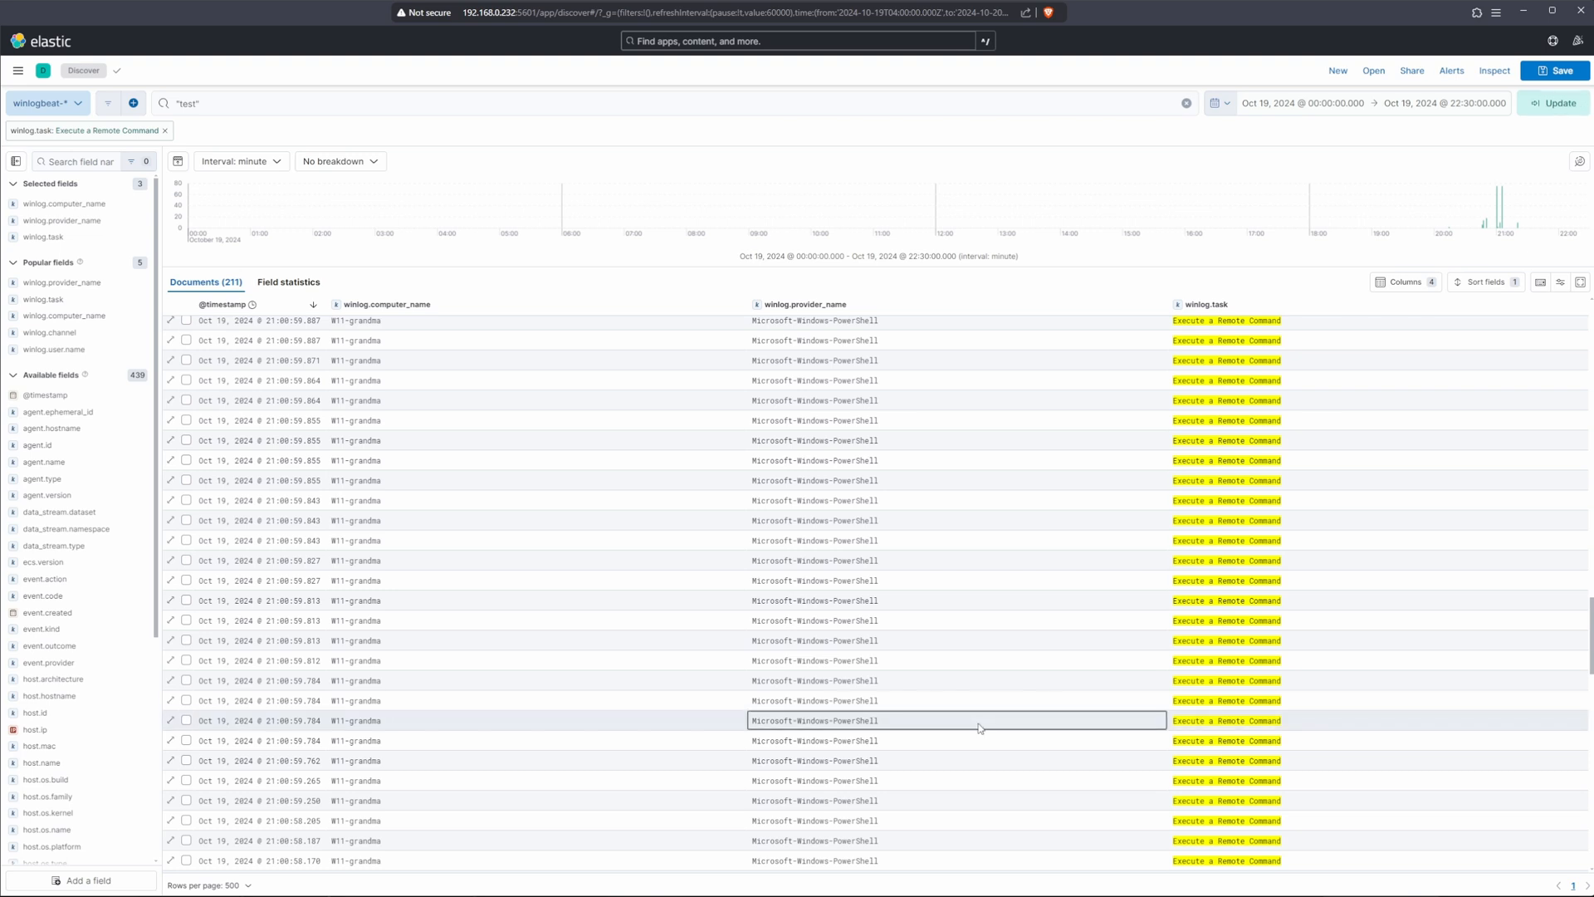
scroll(971, 722, "down", 3)
scroll(918, 736, "down", 3)
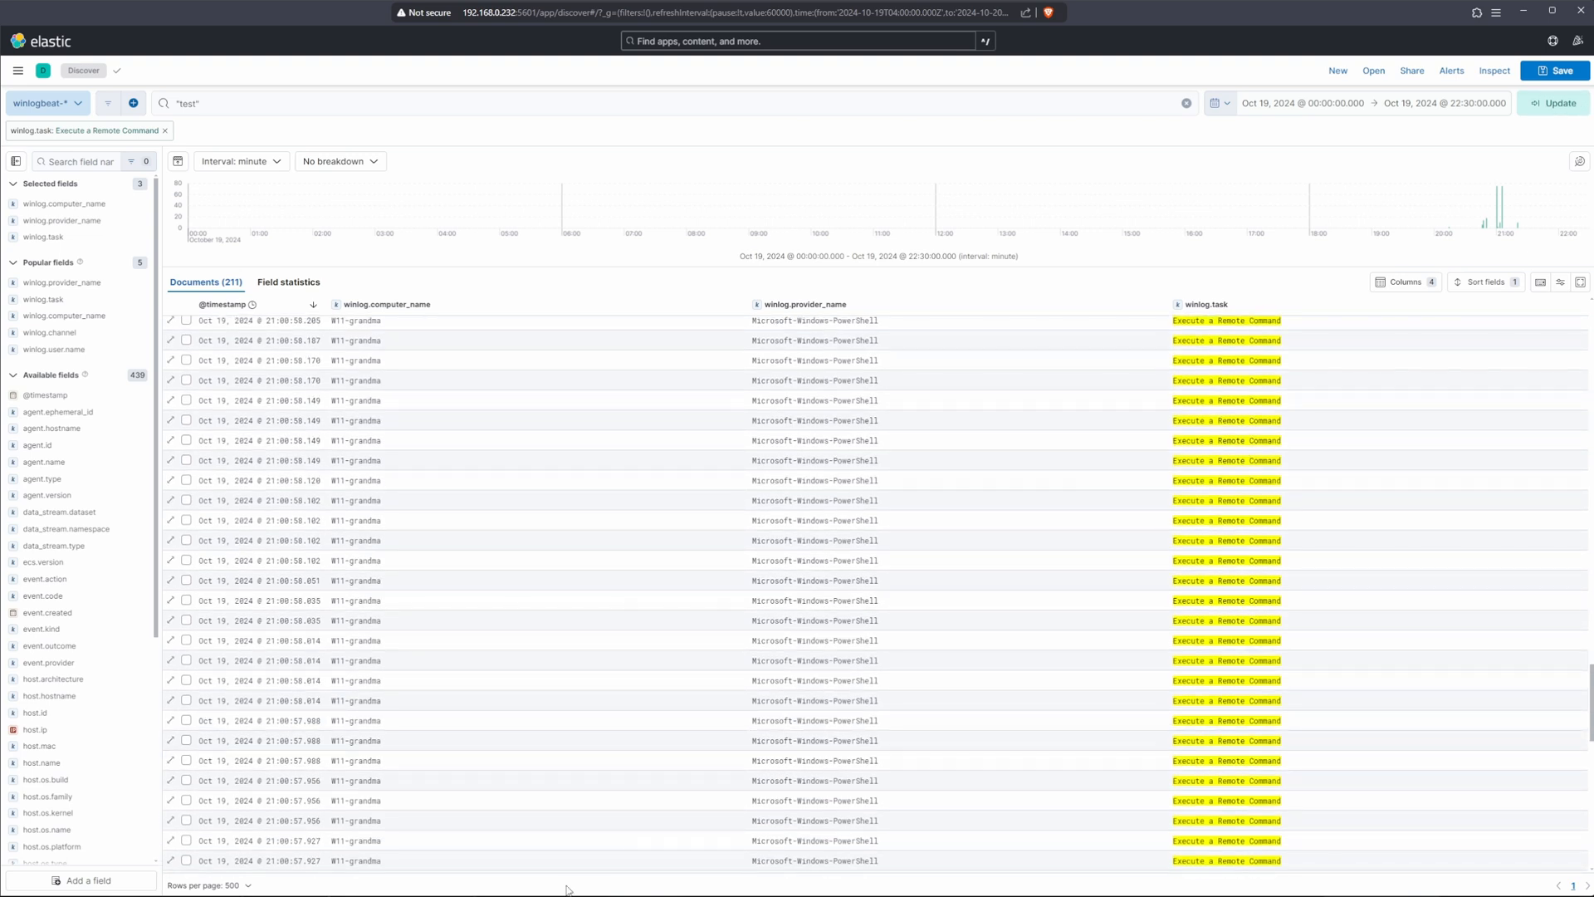
scroll(569, 789, "down", 6)
scroll(542, 847, "down", 8)
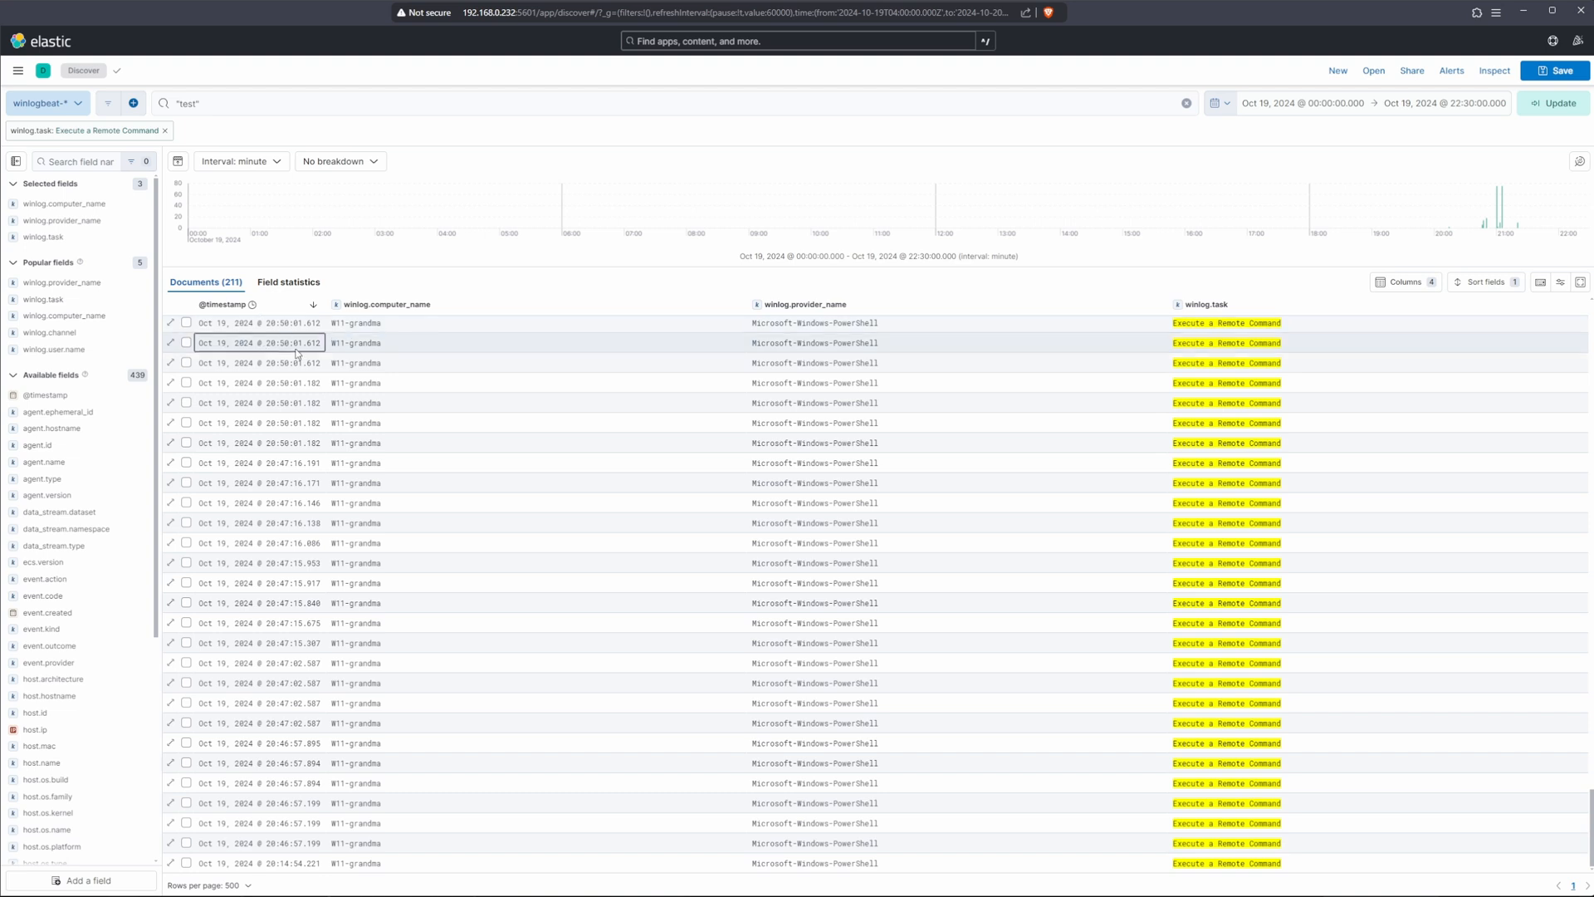
left_click(304, 307)
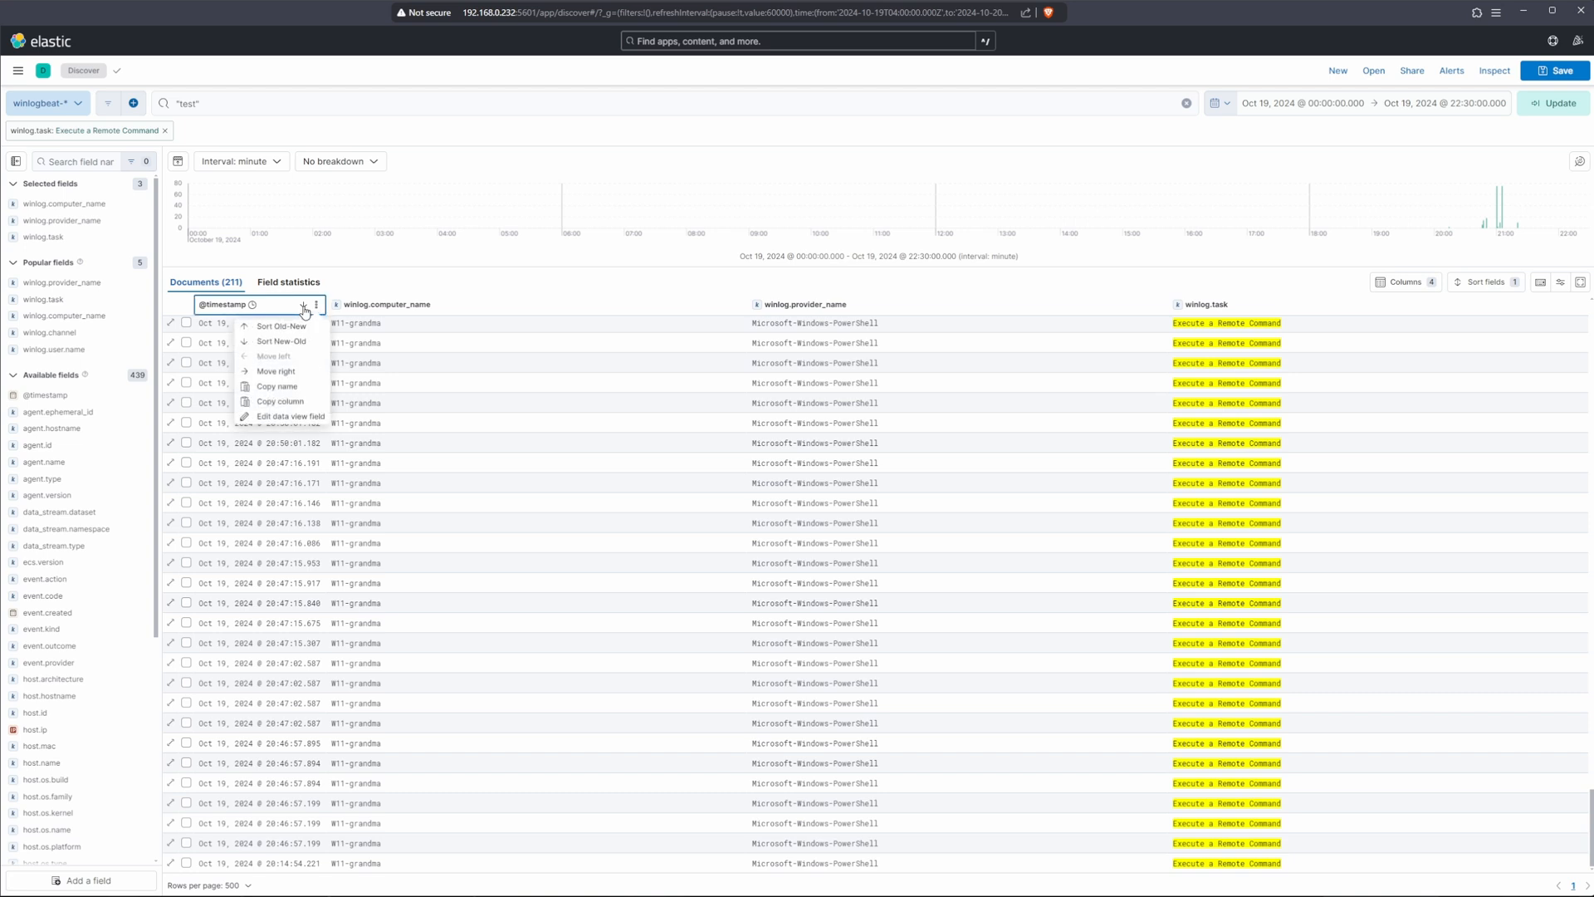
left_click(448, 279)
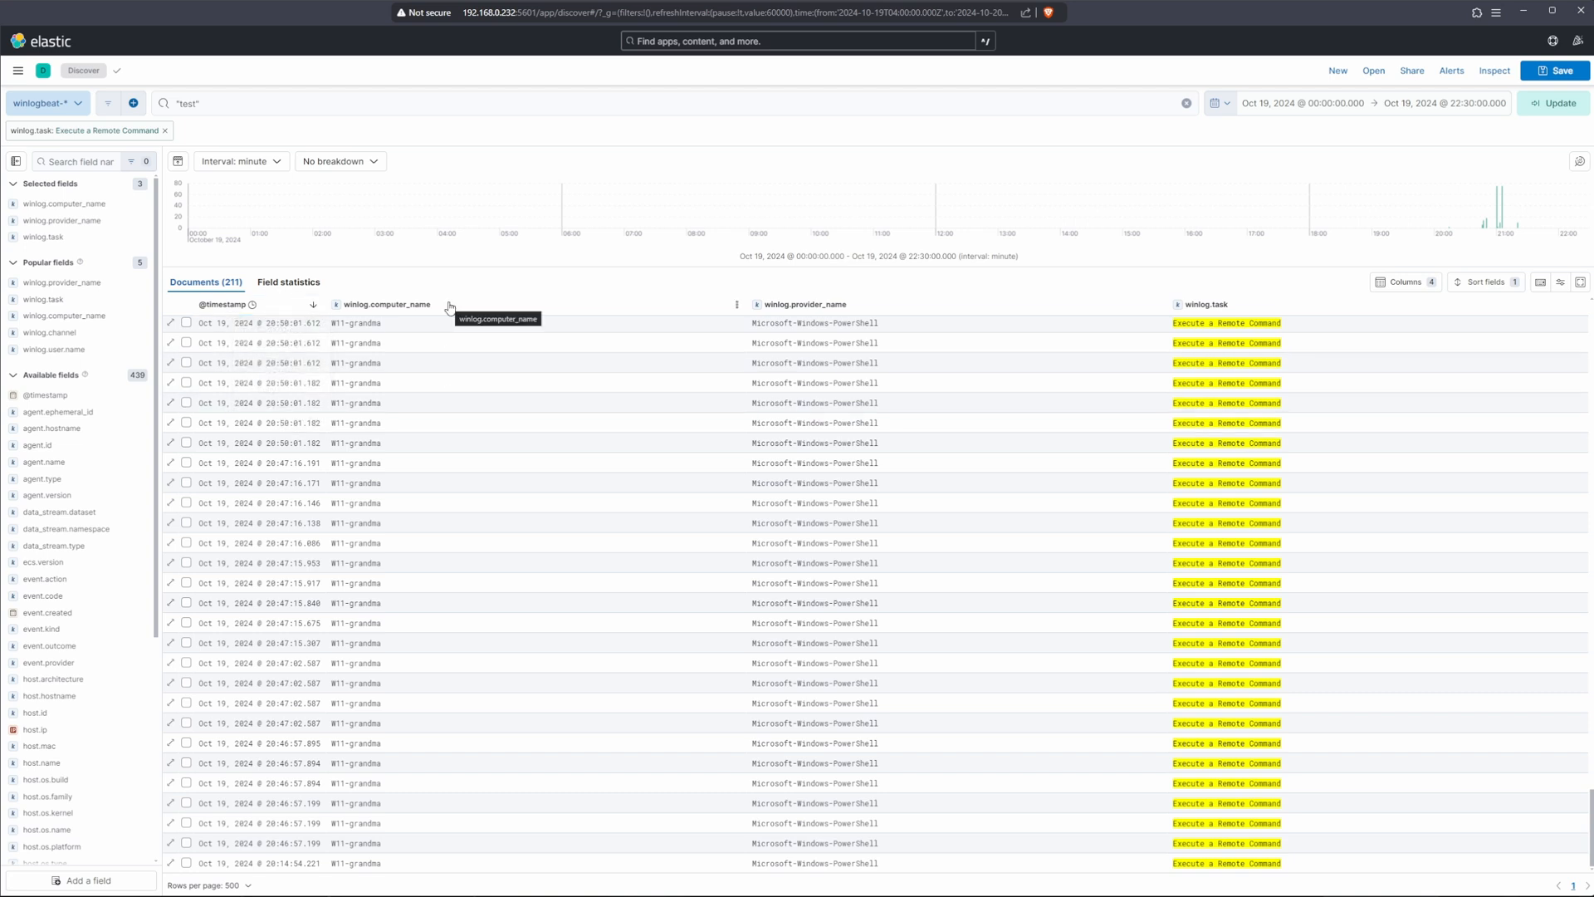
left_click(1391, 287)
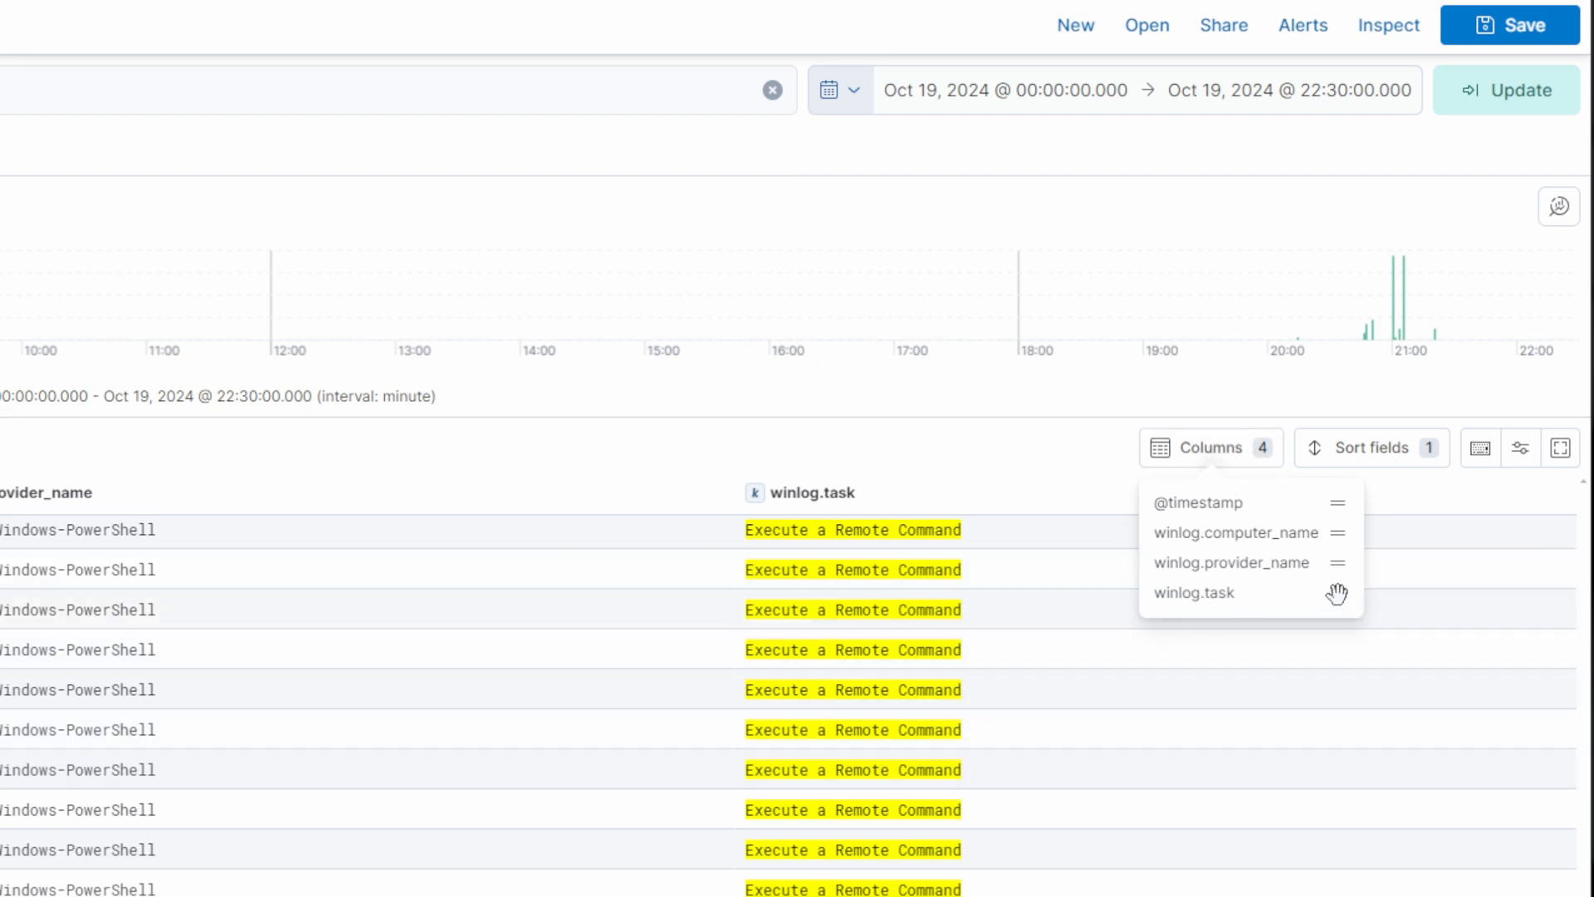
left_click_drag(1338, 595, 1337, 538)
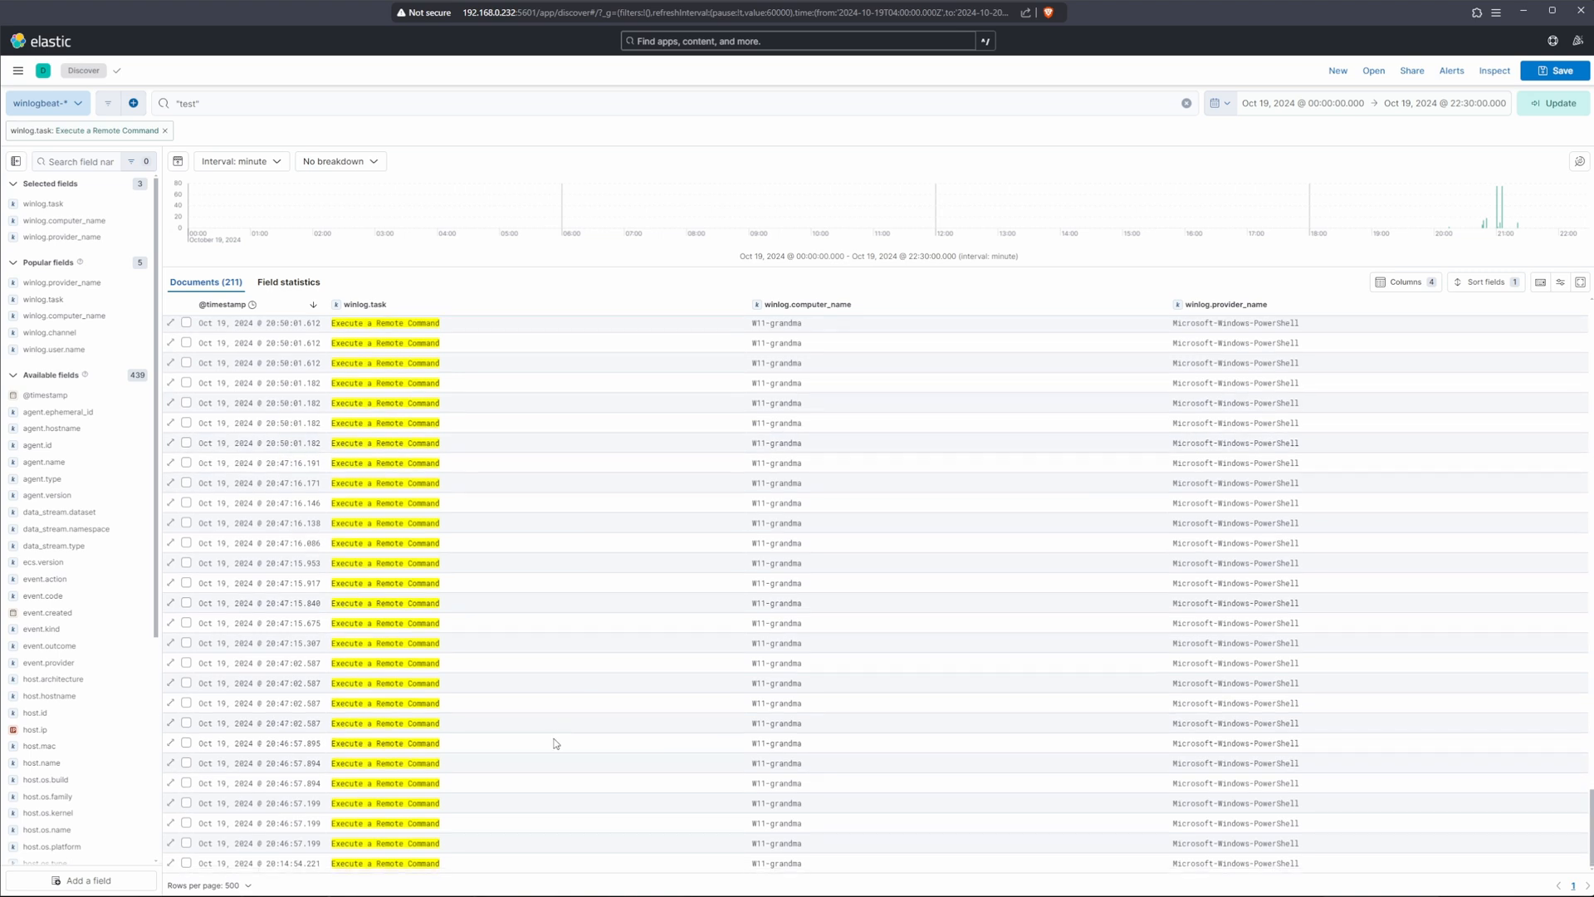
Step: Expand the oldest event at 20:14:54.221, examine its message and script block text, and close its details
left_click(170, 864)
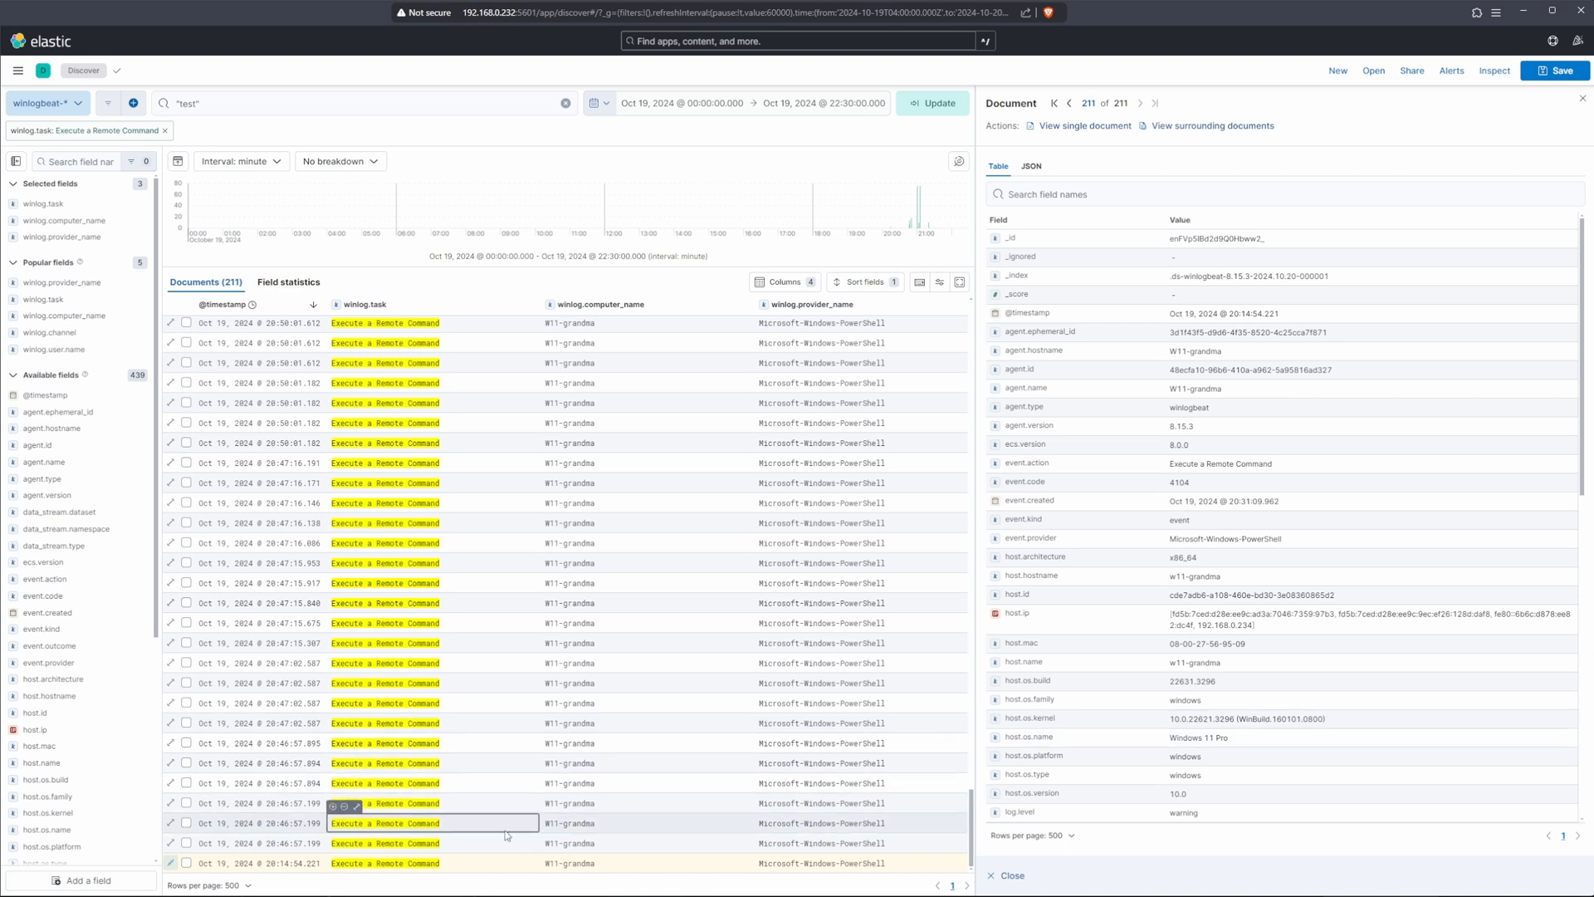
scroll(1385, 621, "down", 5)
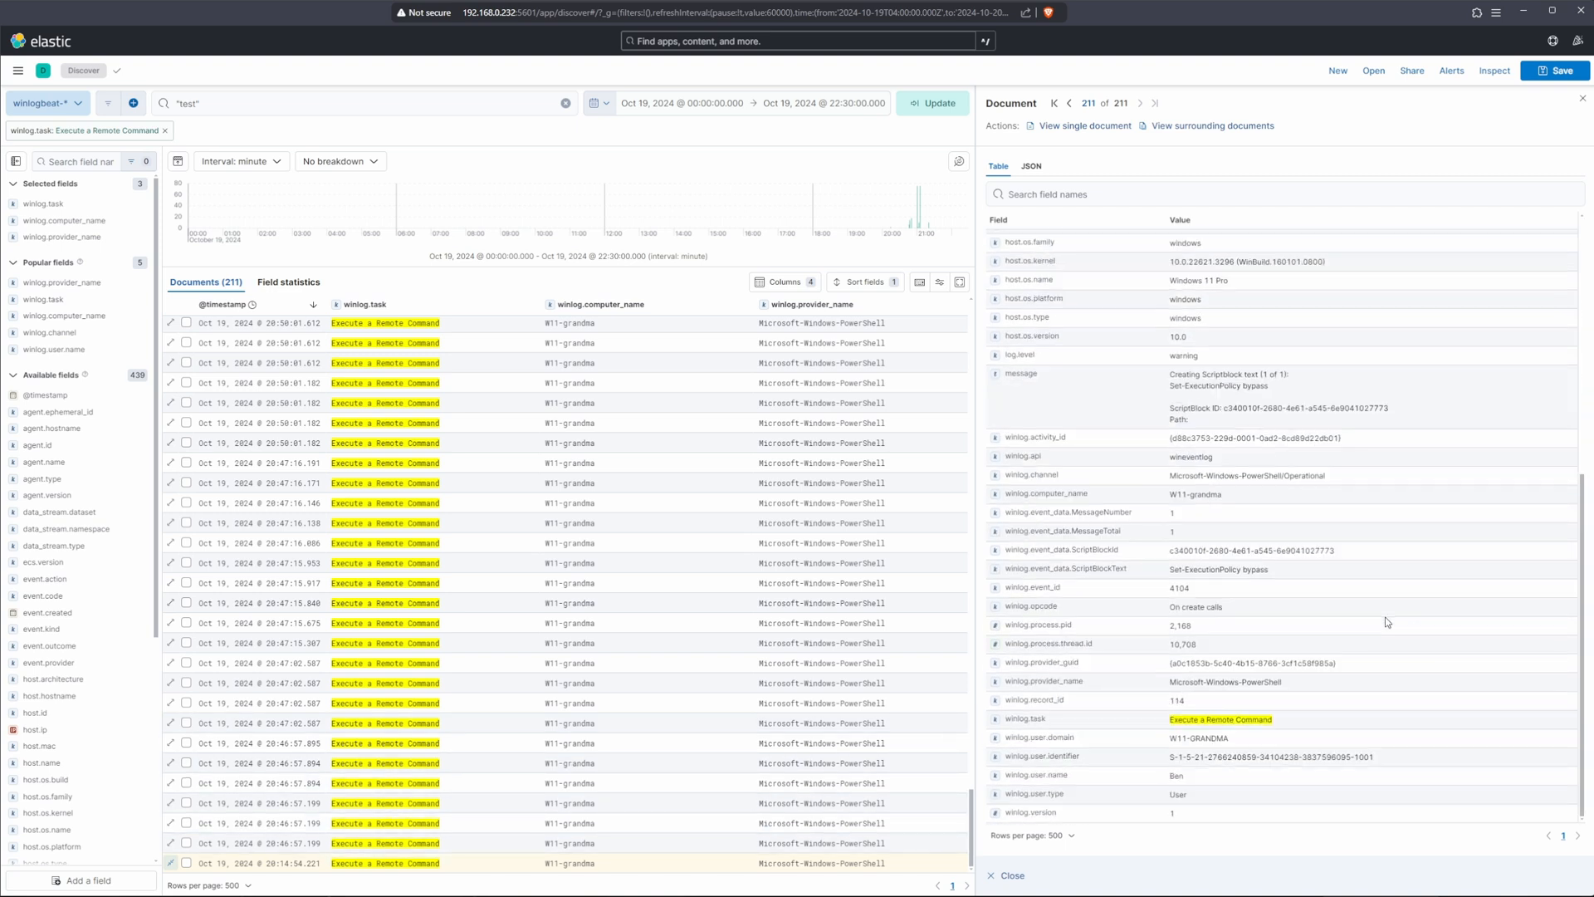
mouse_move(1243, 408)
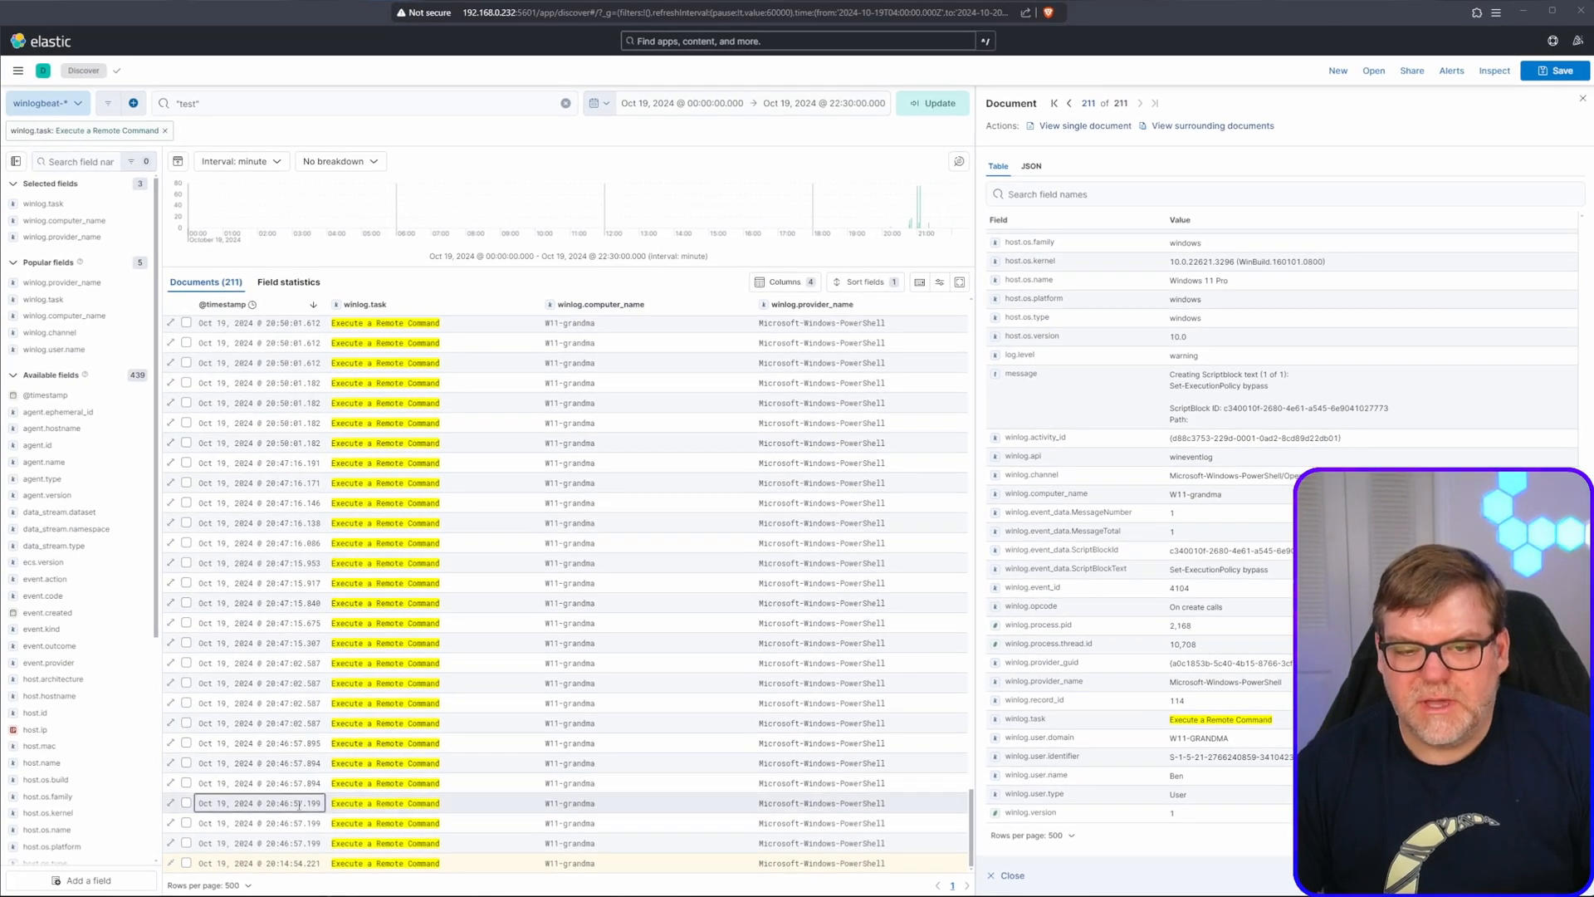
scroll(330, 826, "up", 3)
scroll(330, 826, "up", 3)
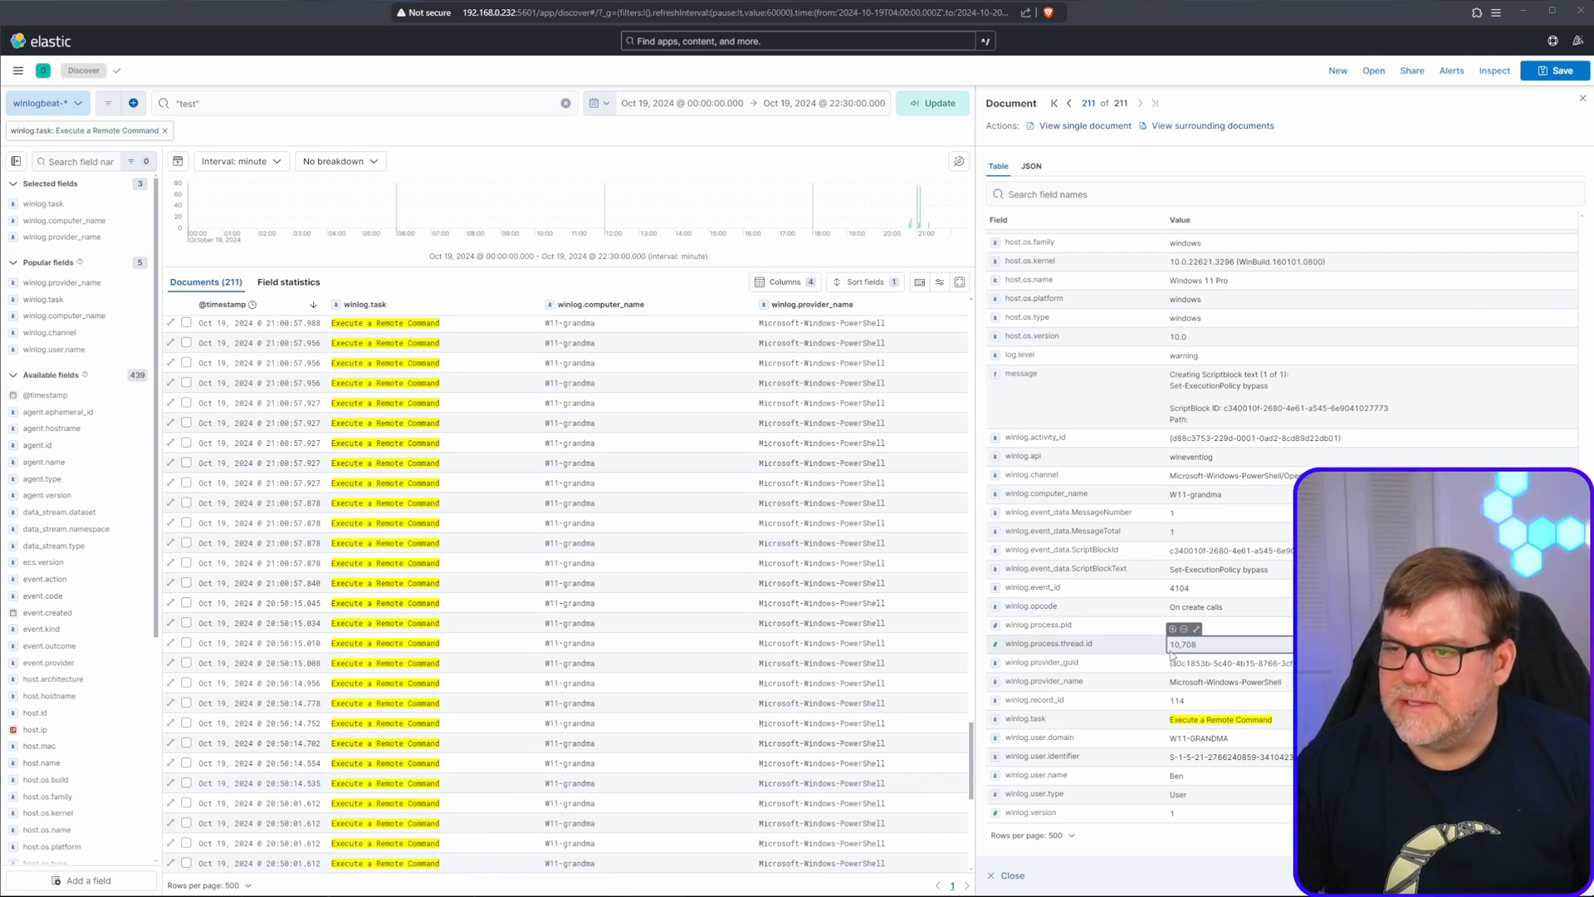
scroll(1176, 652, "up", 3)
left_click(1185, 623)
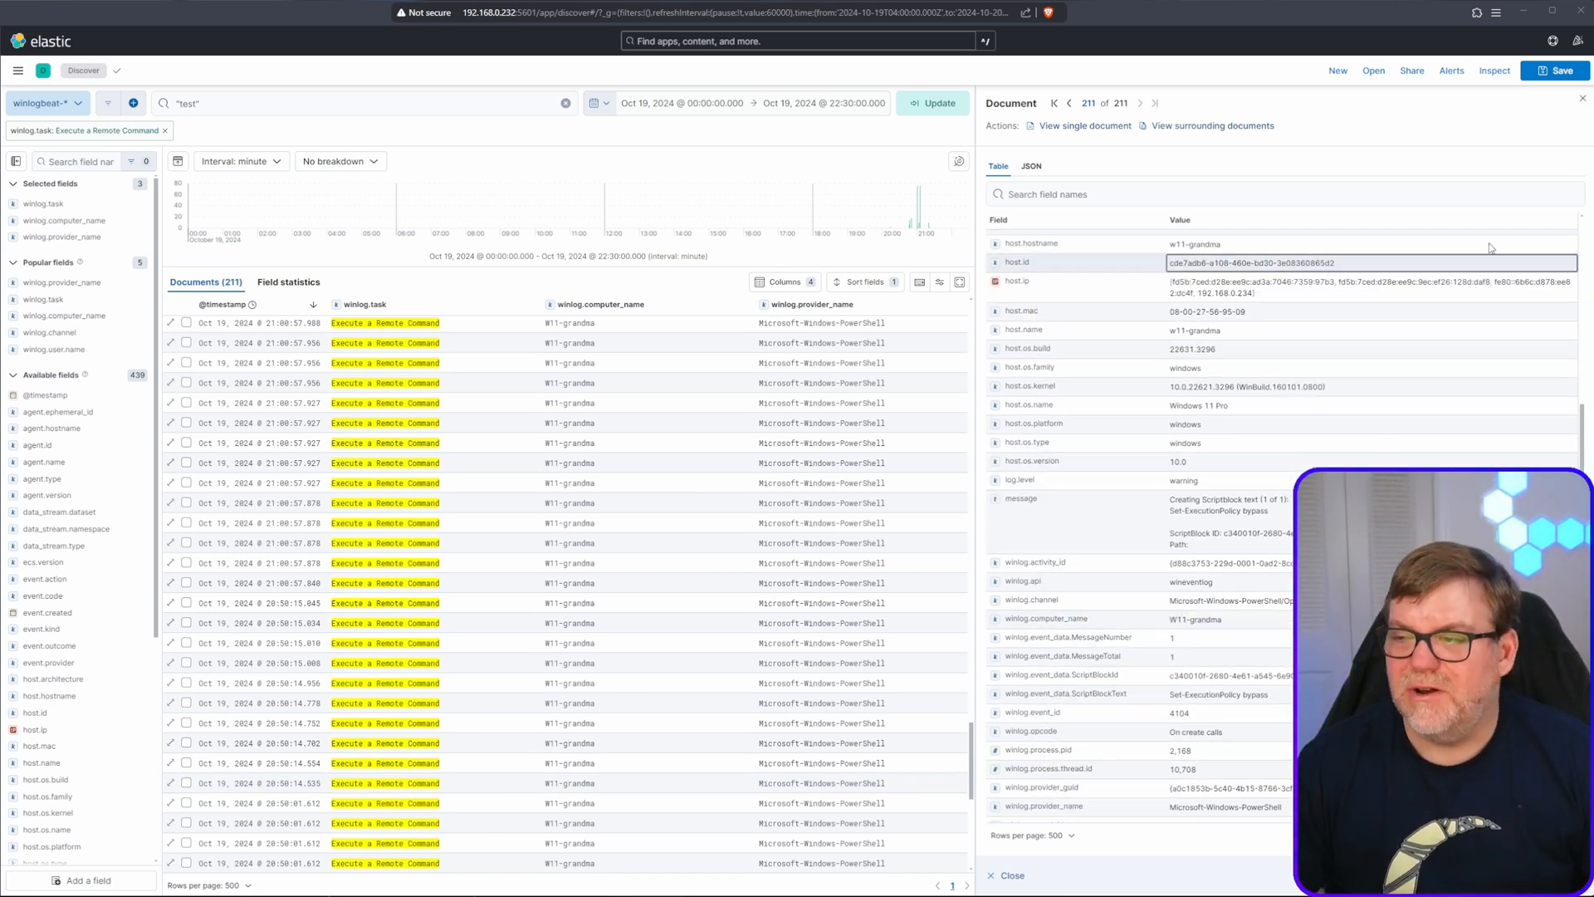
left_click(1582, 101)
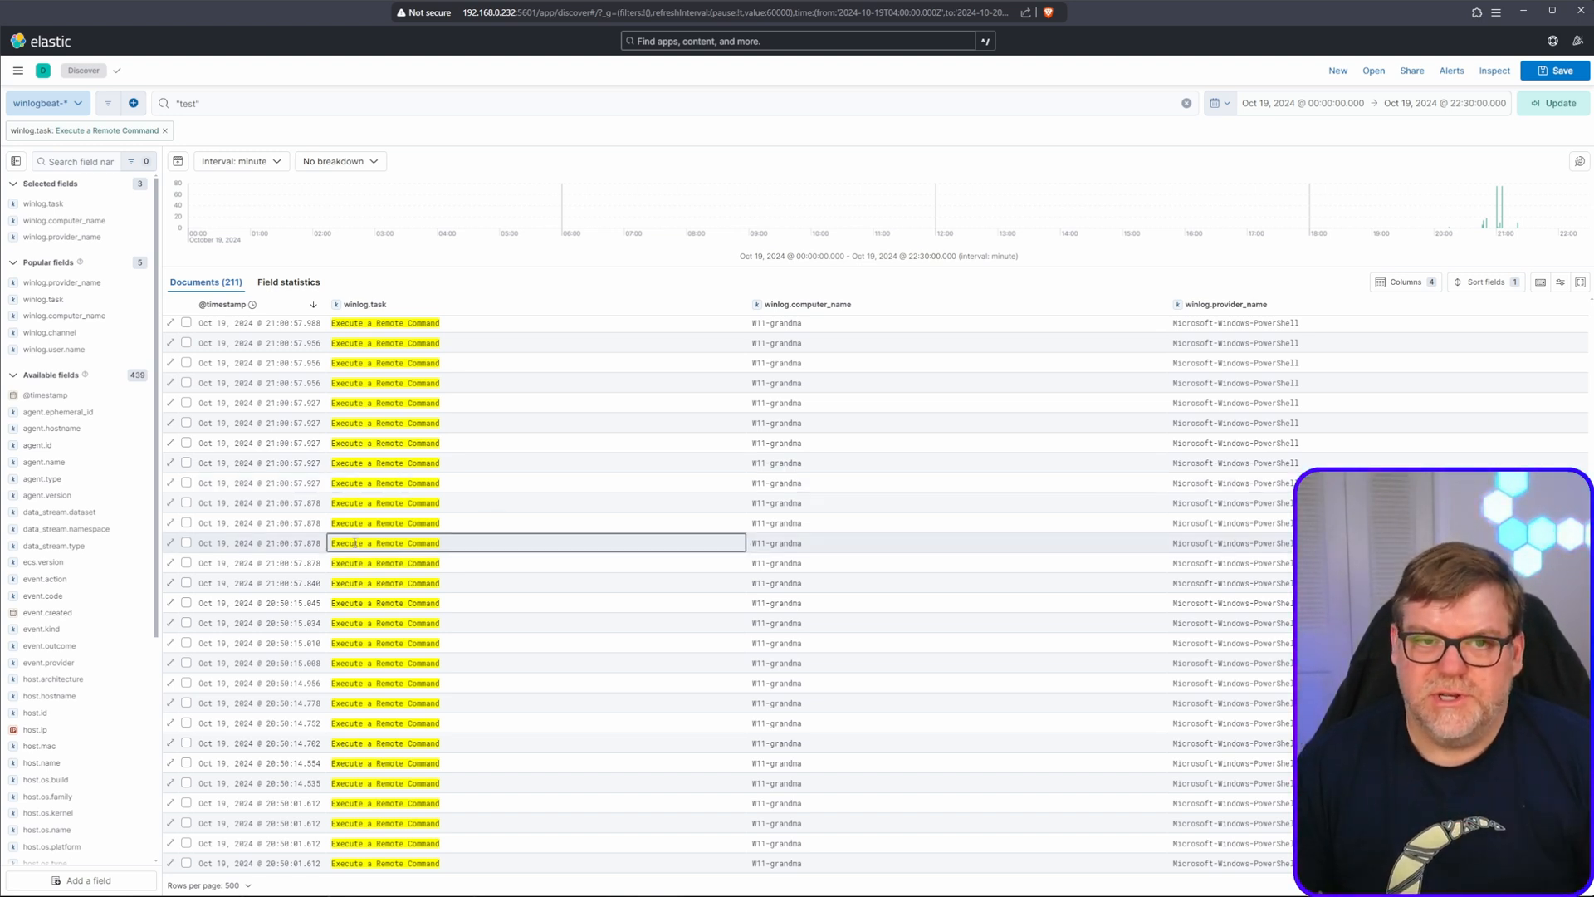
Step: Expand a PowerShell event at 21:00:57.927, view its fields, and close its details
left_click(171, 462)
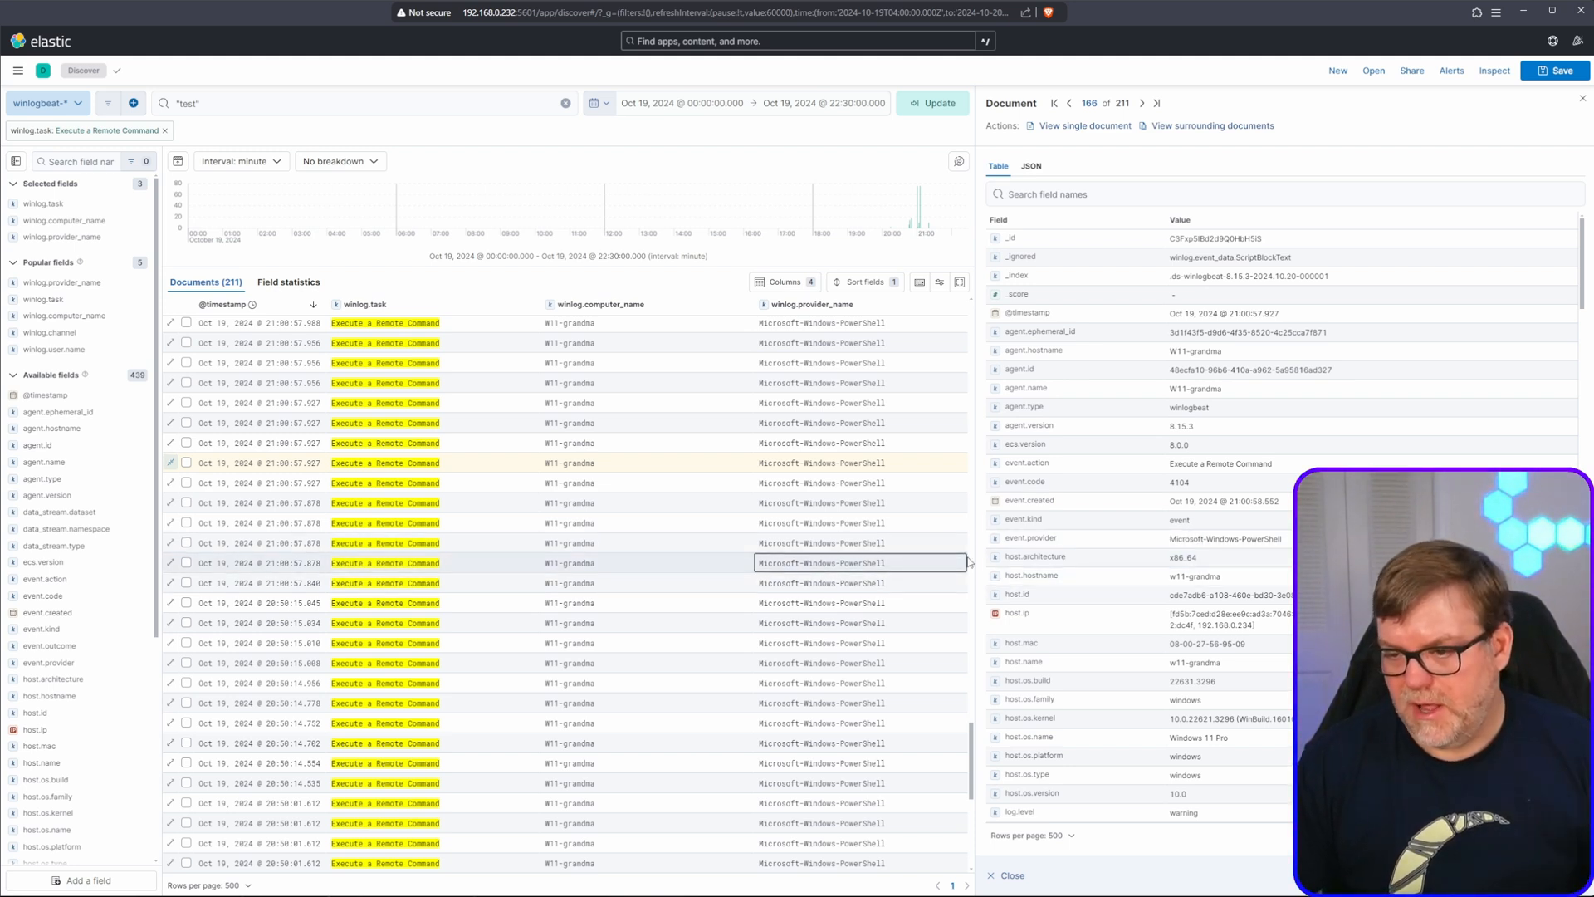
left_click(1585, 101)
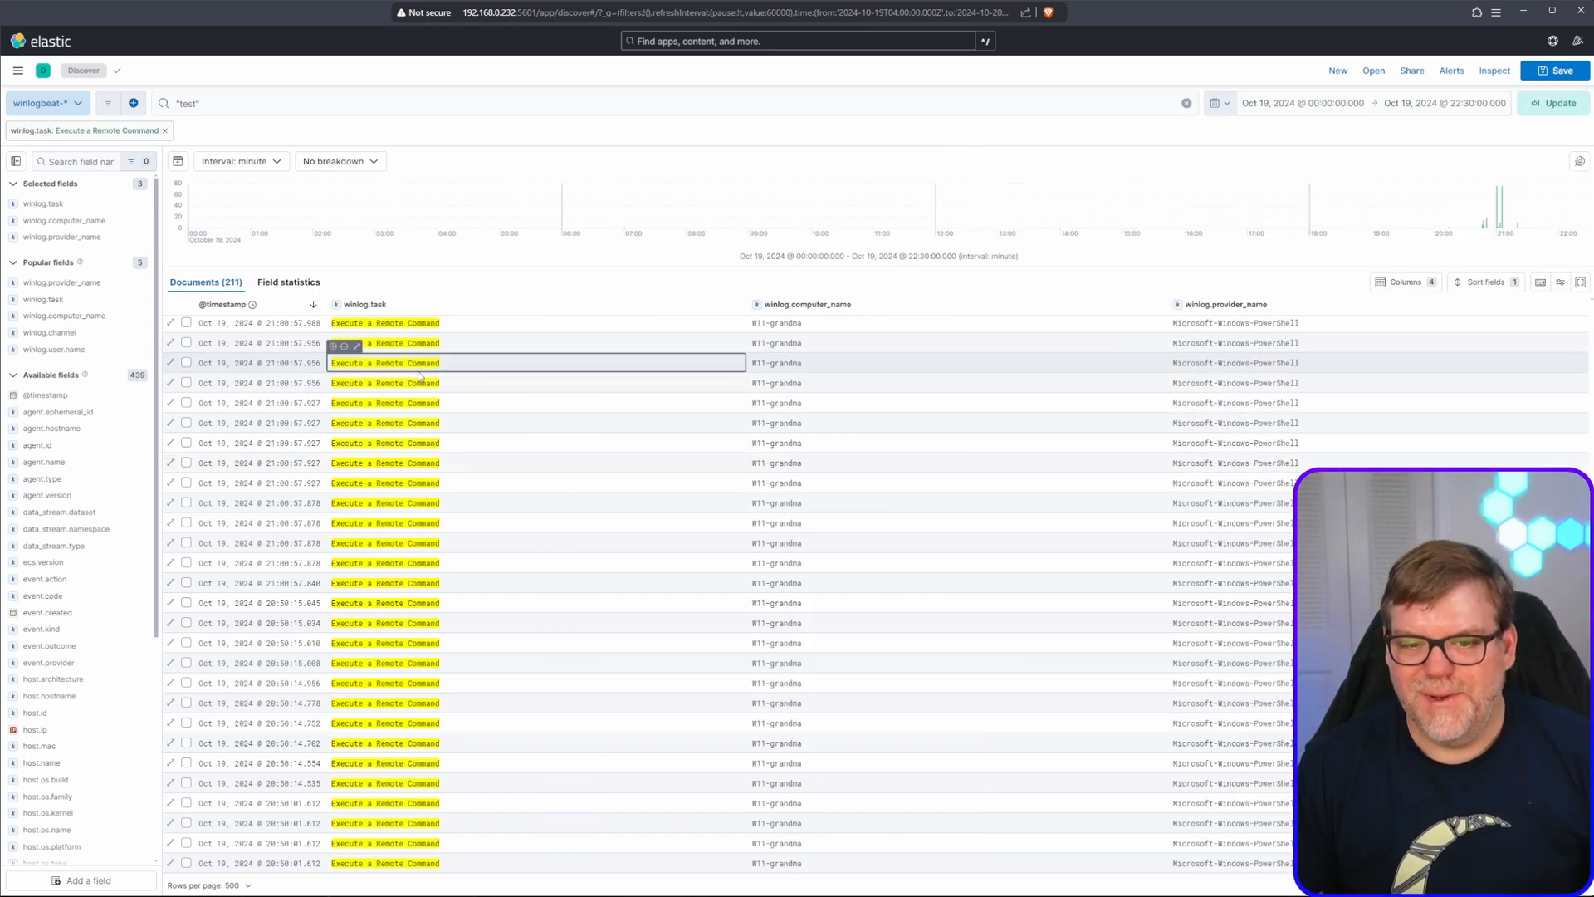
scroll(472, 516, "up", 3)
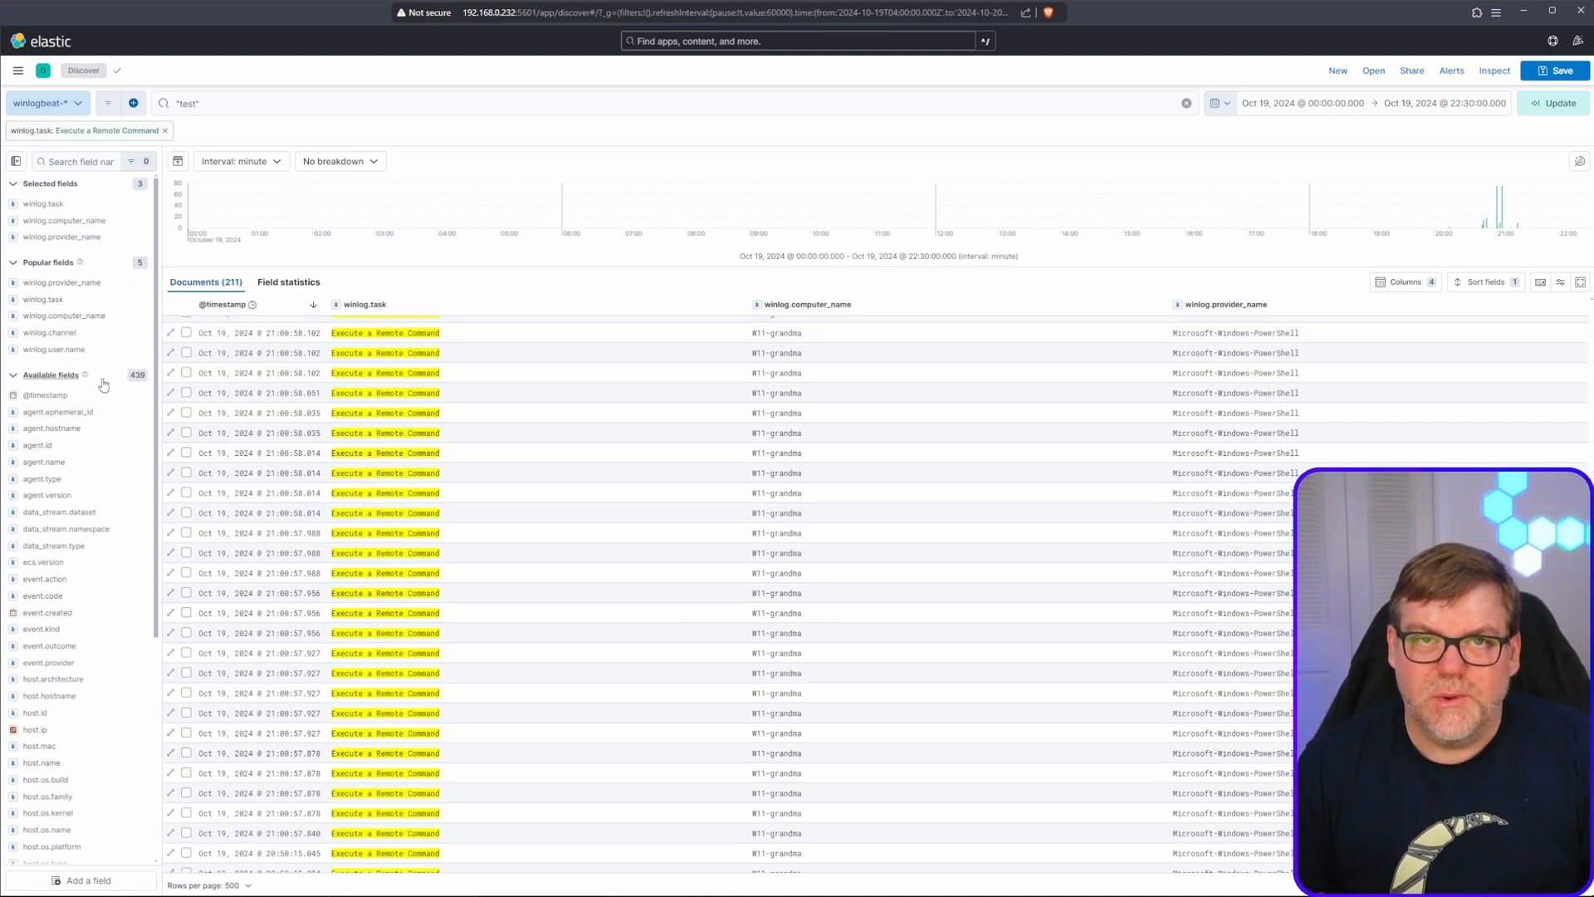
Step: Look through the available fields and add agent.name as a column in the documents table
scroll(41, 732, "down", 5)
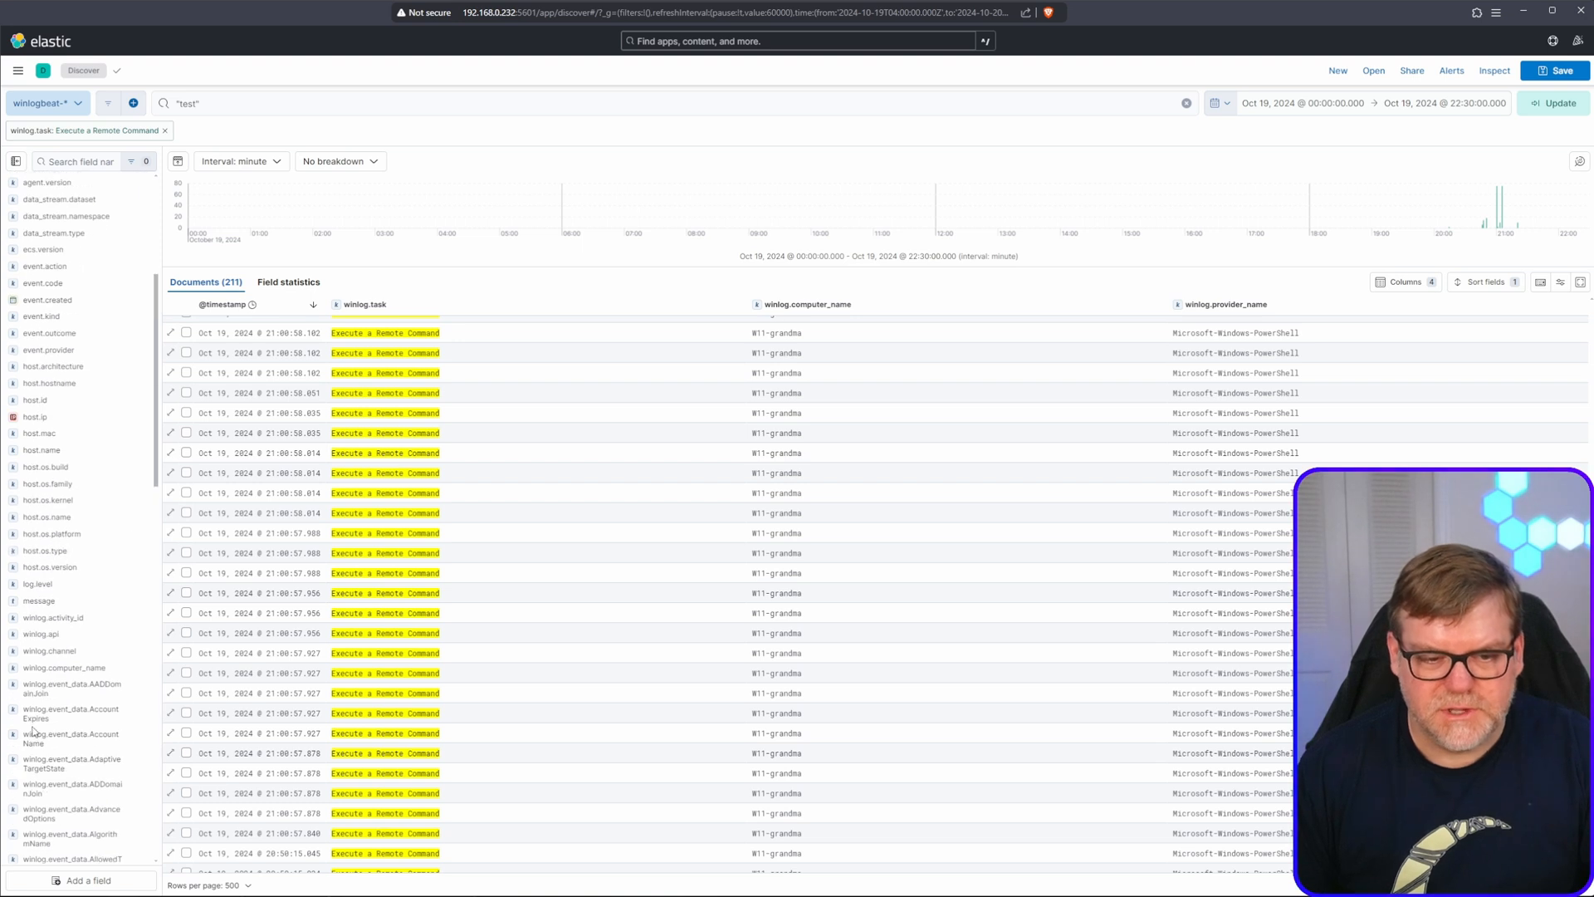
scroll(41, 733, "up", 5)
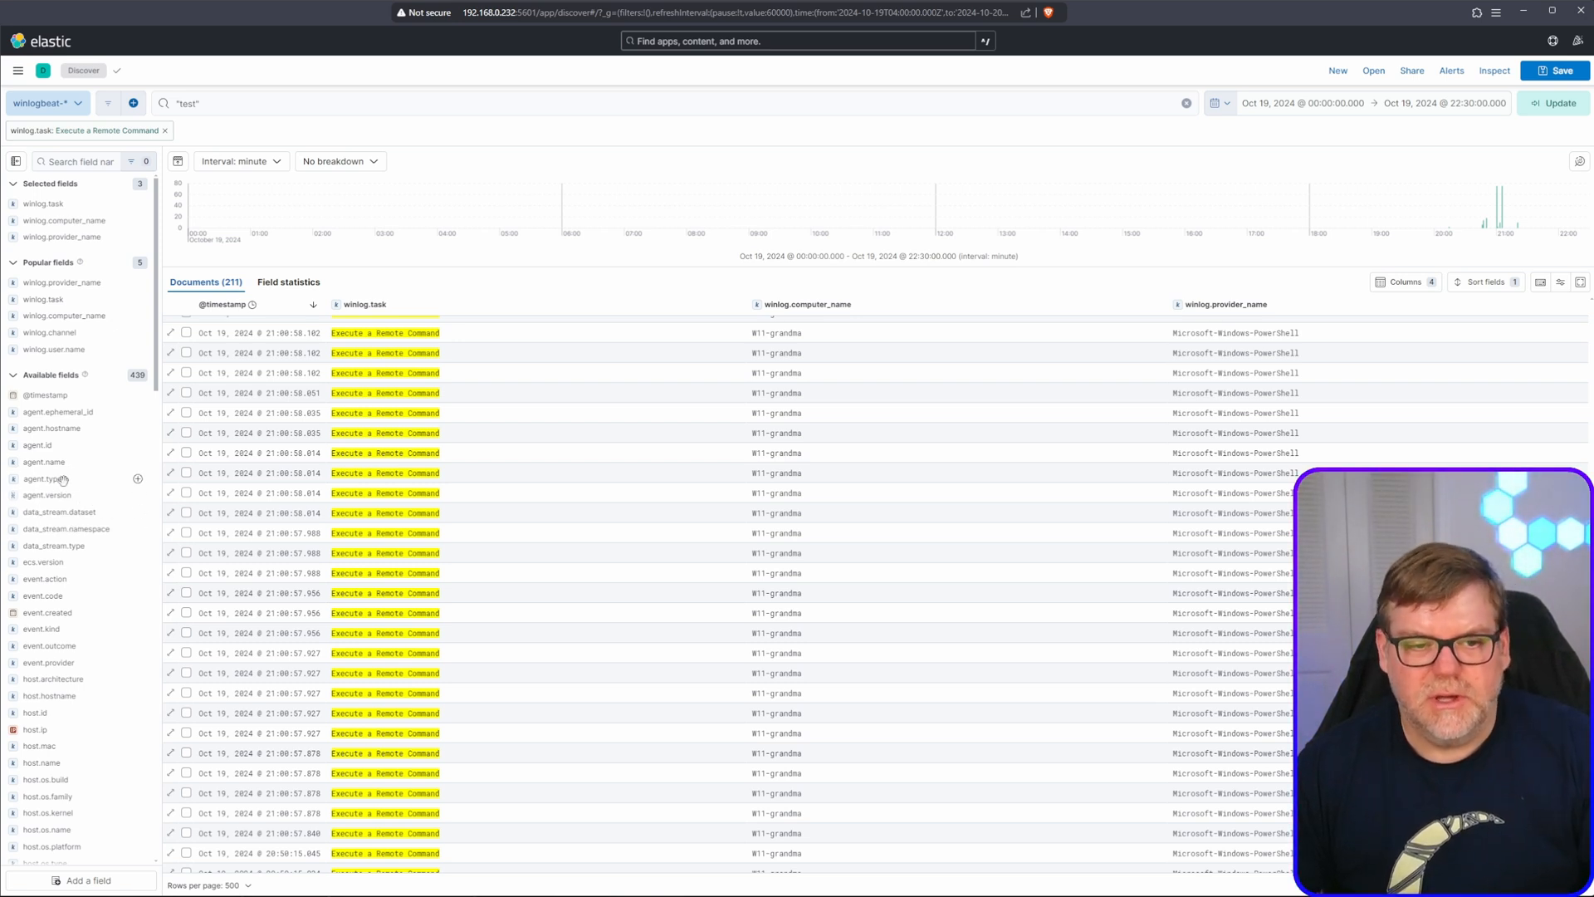
left_click(139, 462)
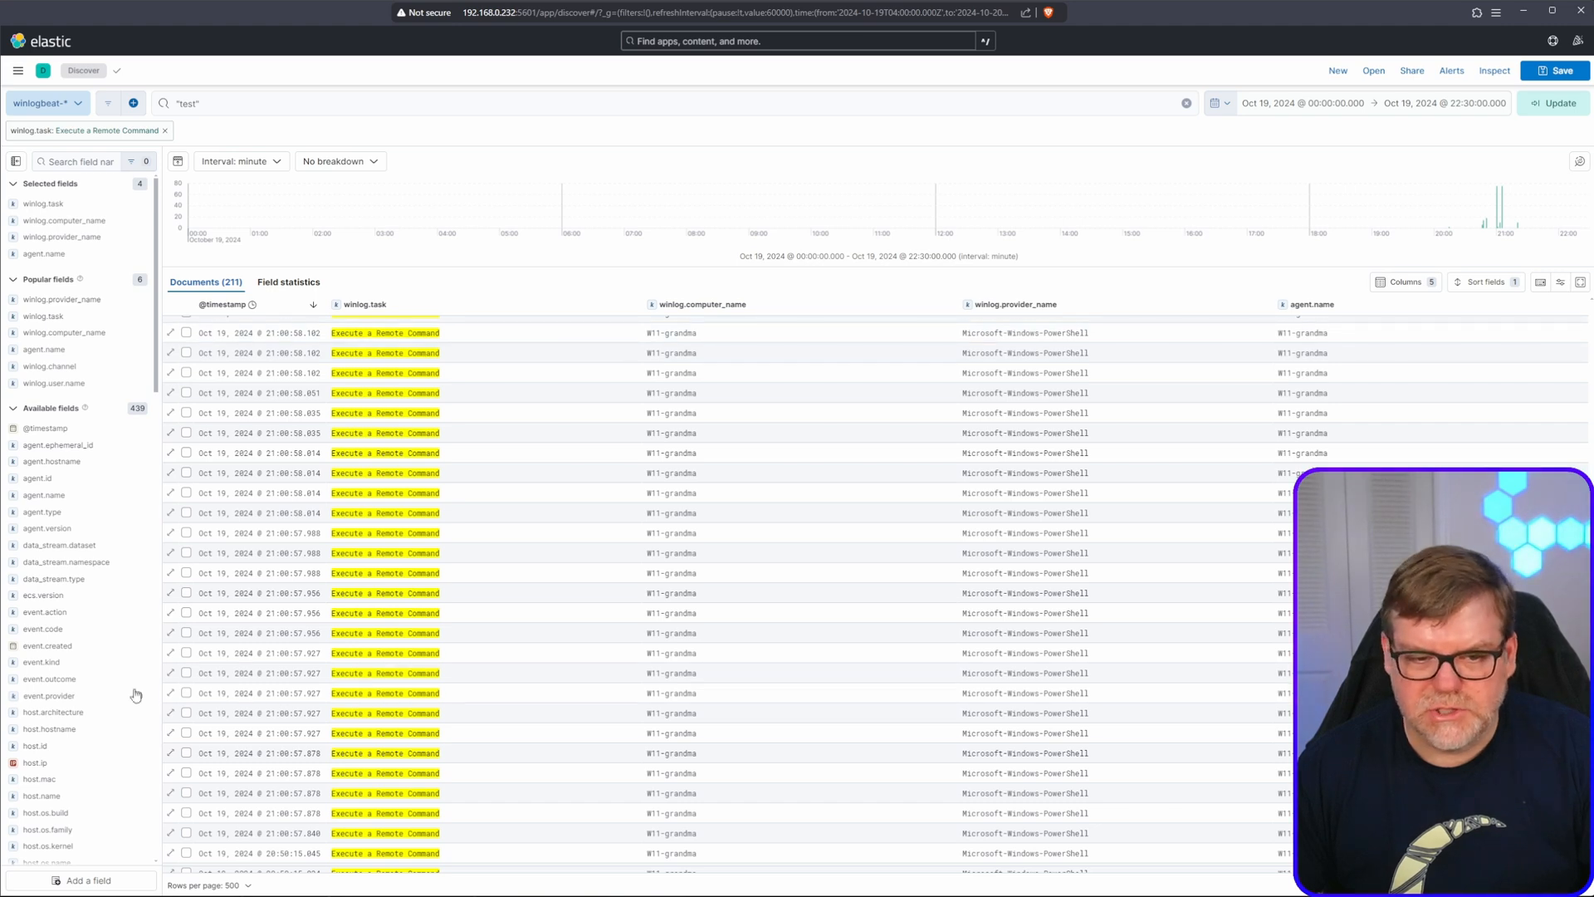
Step: Add event.outcome as a column, check its values in the remote-command events, and remove it from the table
scroll(117, 689, "down", 2)
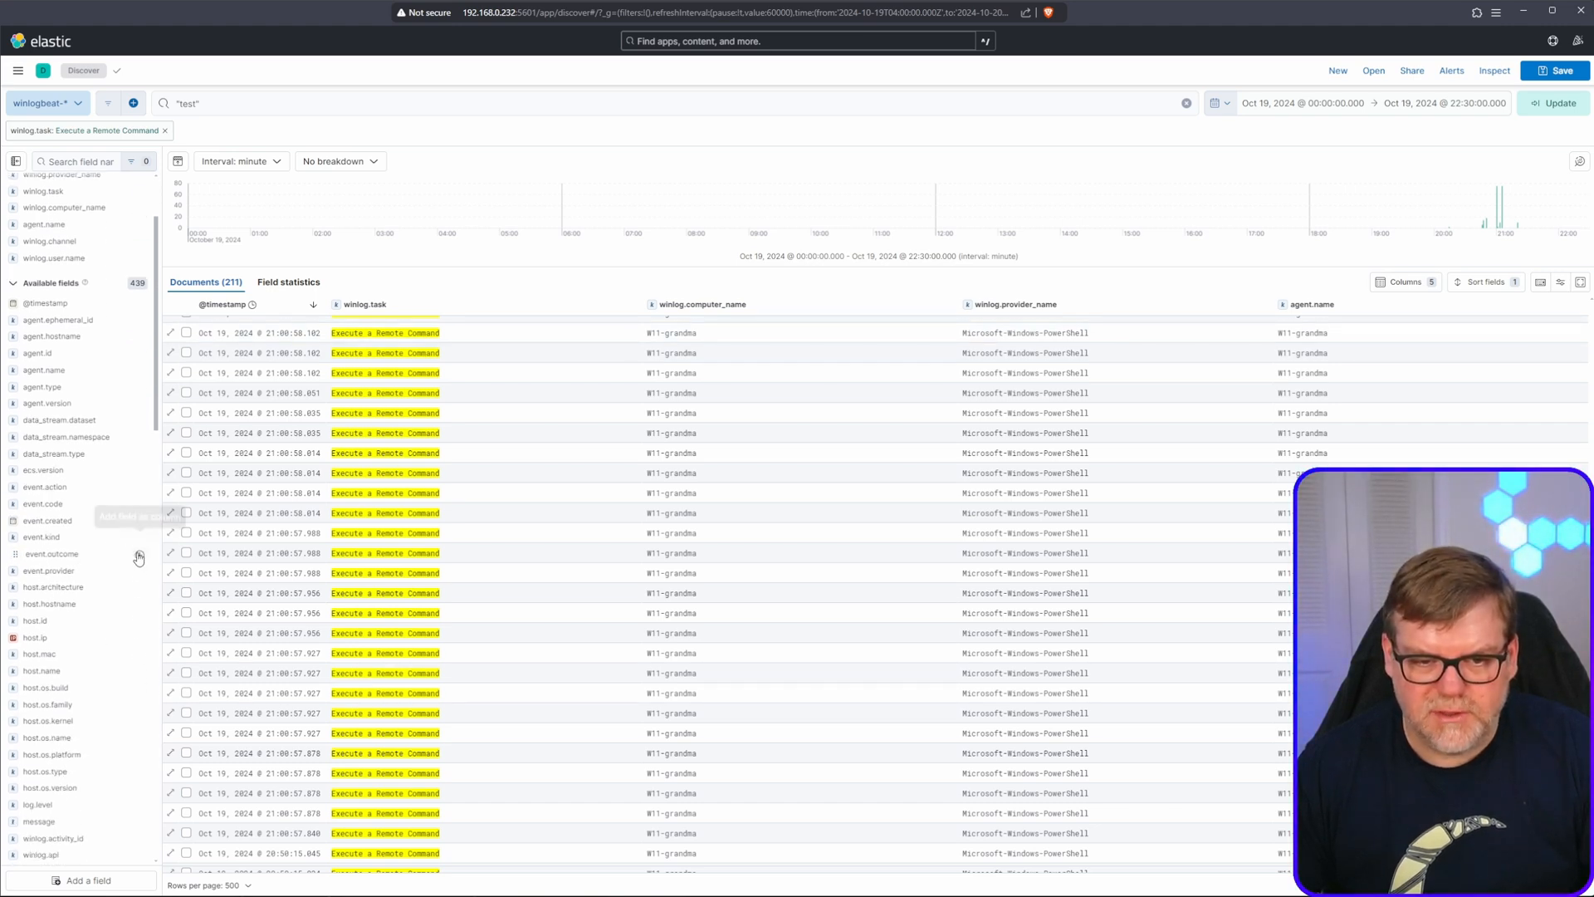
left_click(139, 554)
scroll(170, 593, "down", 3)
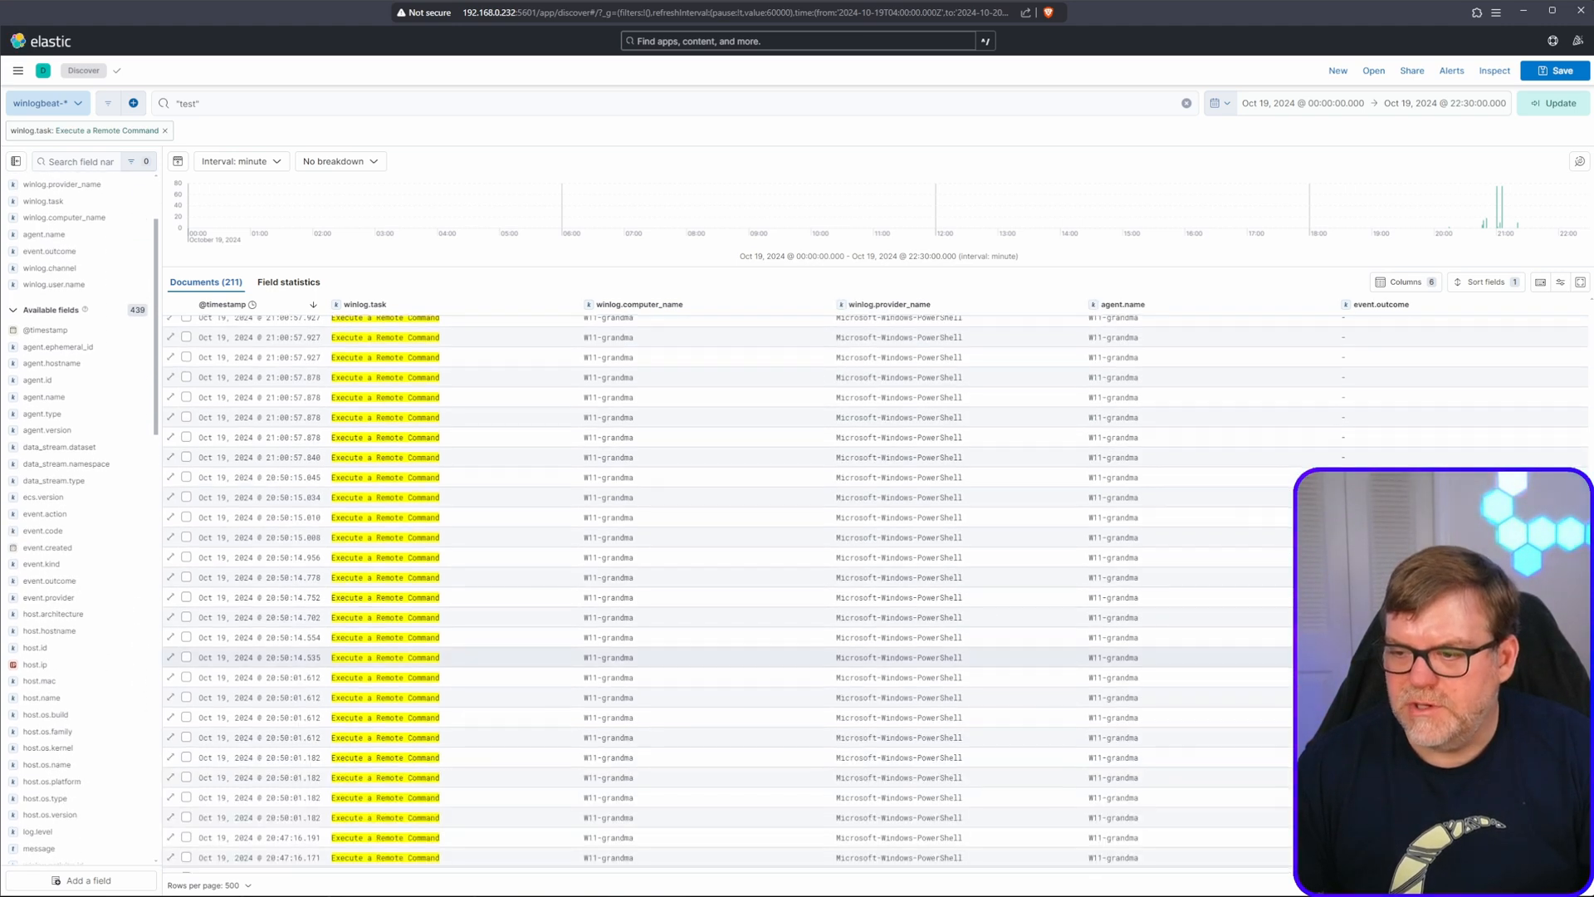
scroll(170, 593, "up", 5)
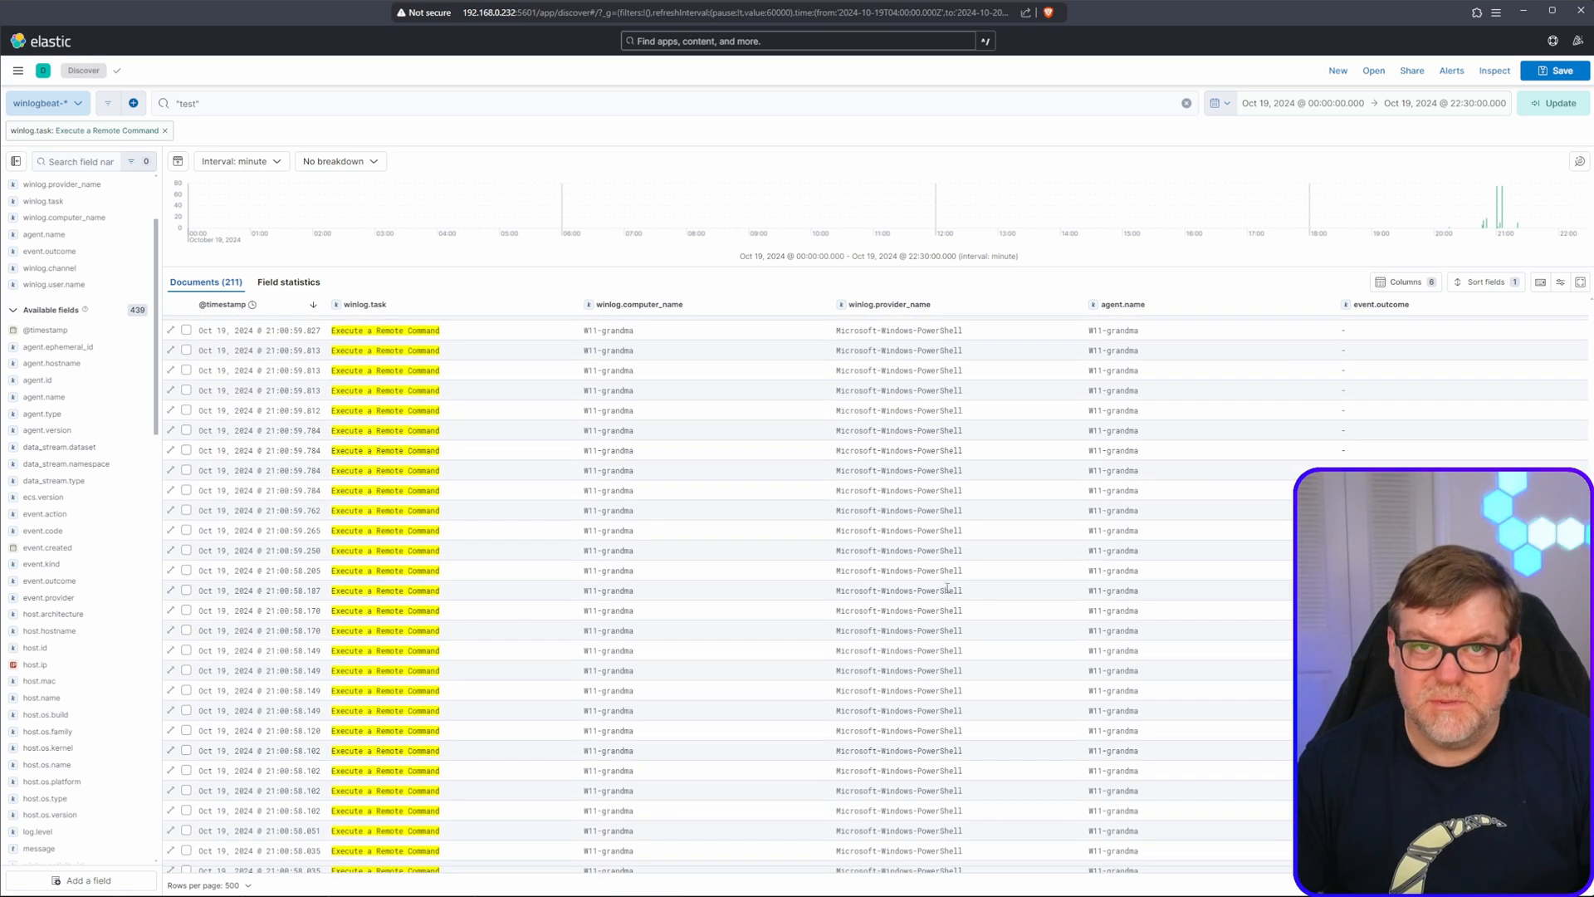
left_click(1441, 331)
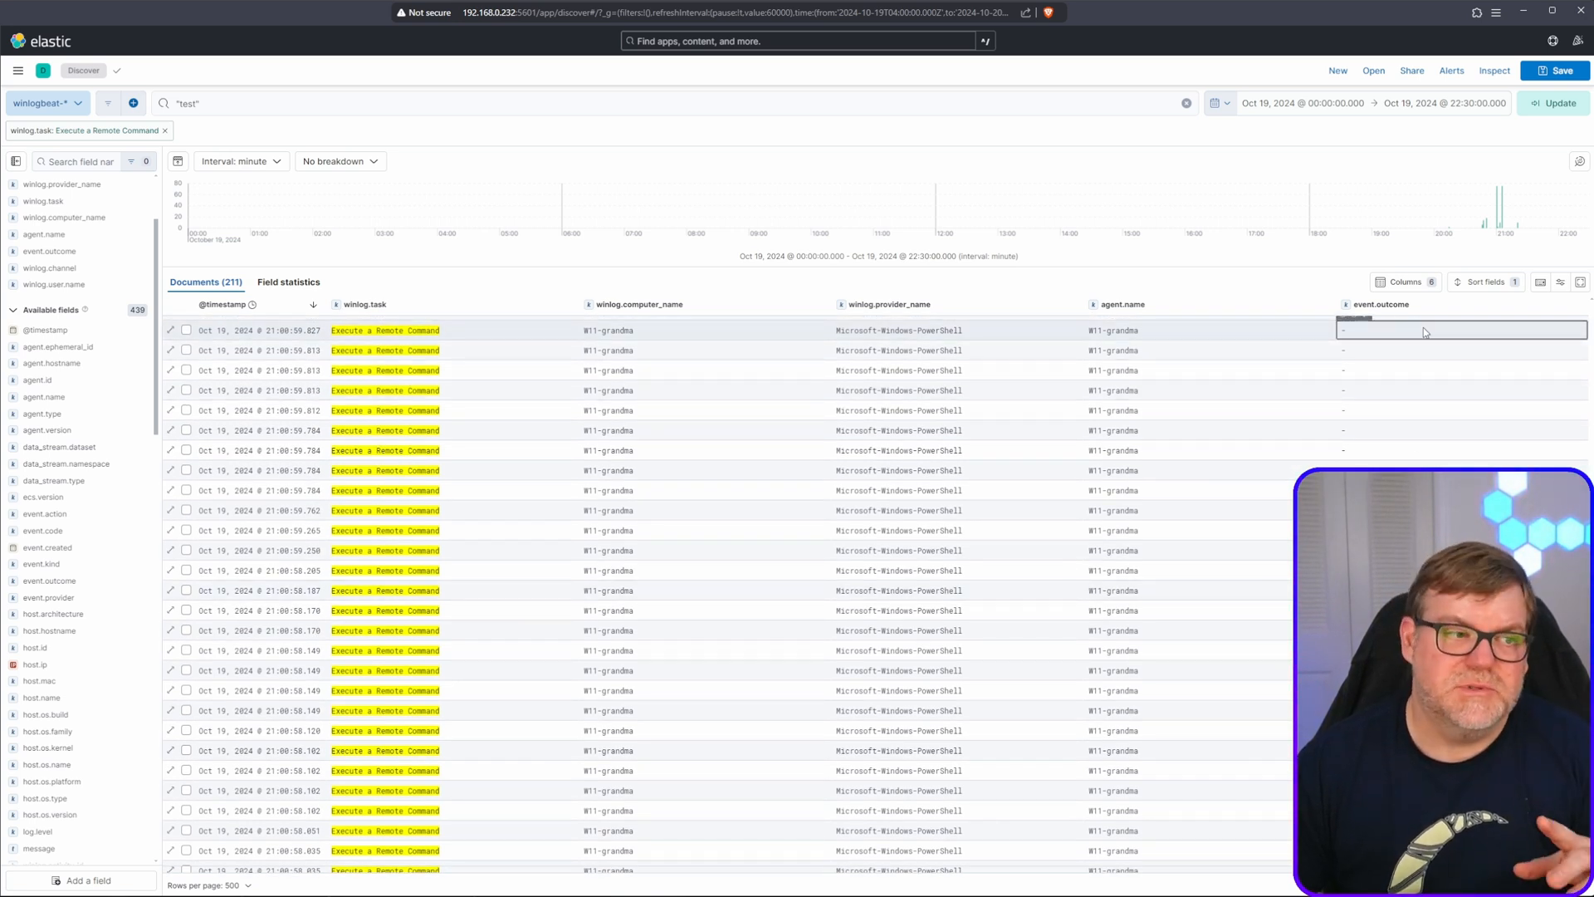
left_click(1380, 418)
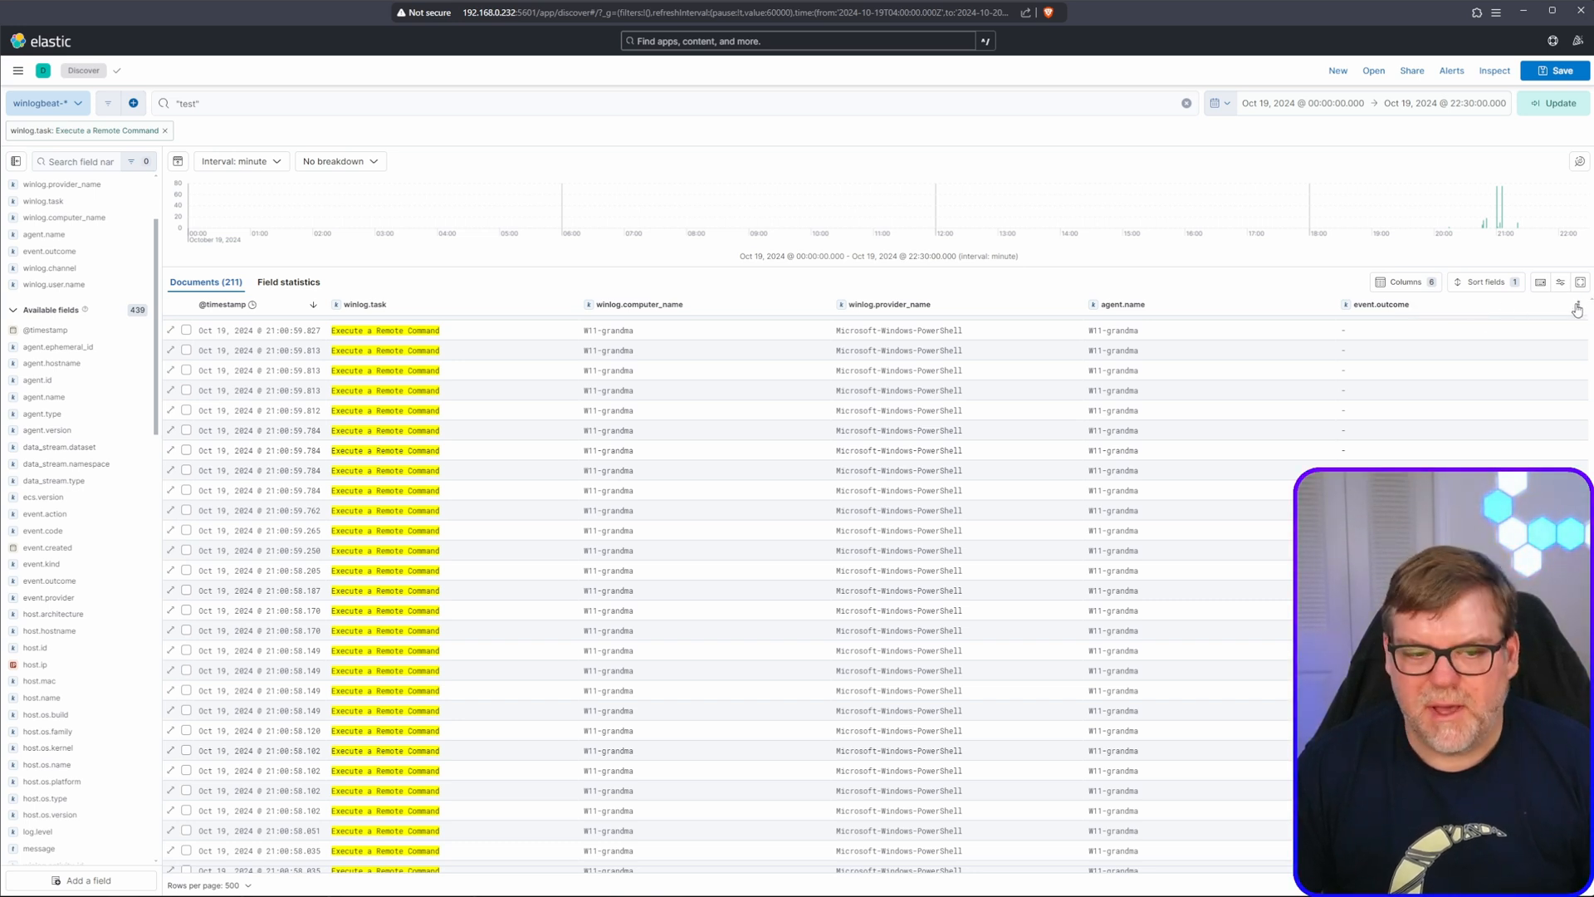
scroll(53, 361, "up", 2)
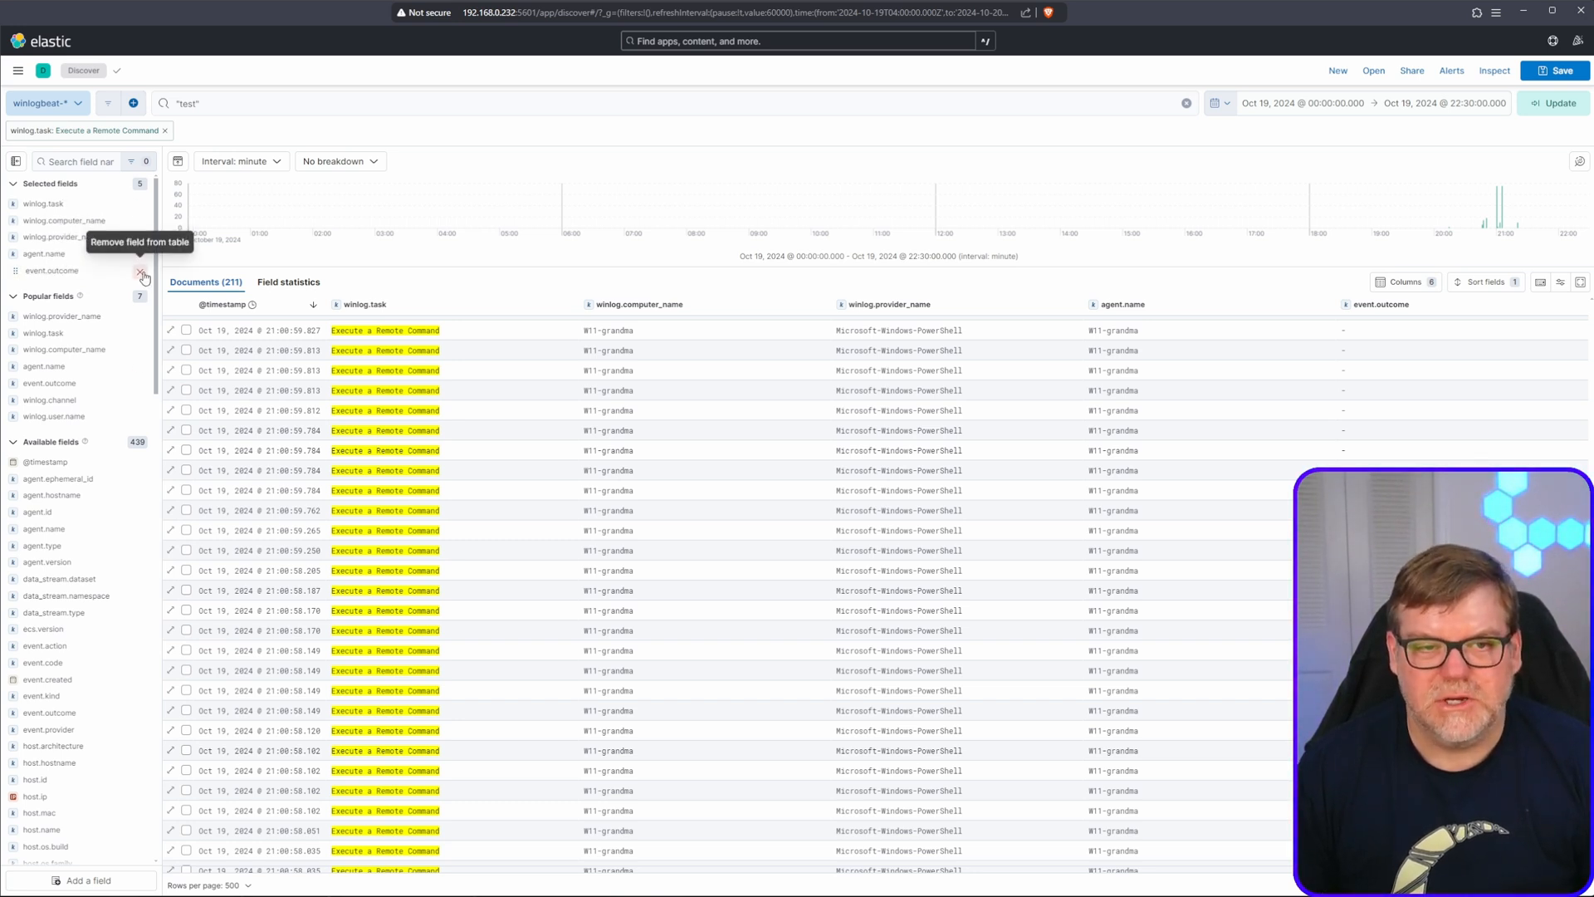
left_click(141, 272)
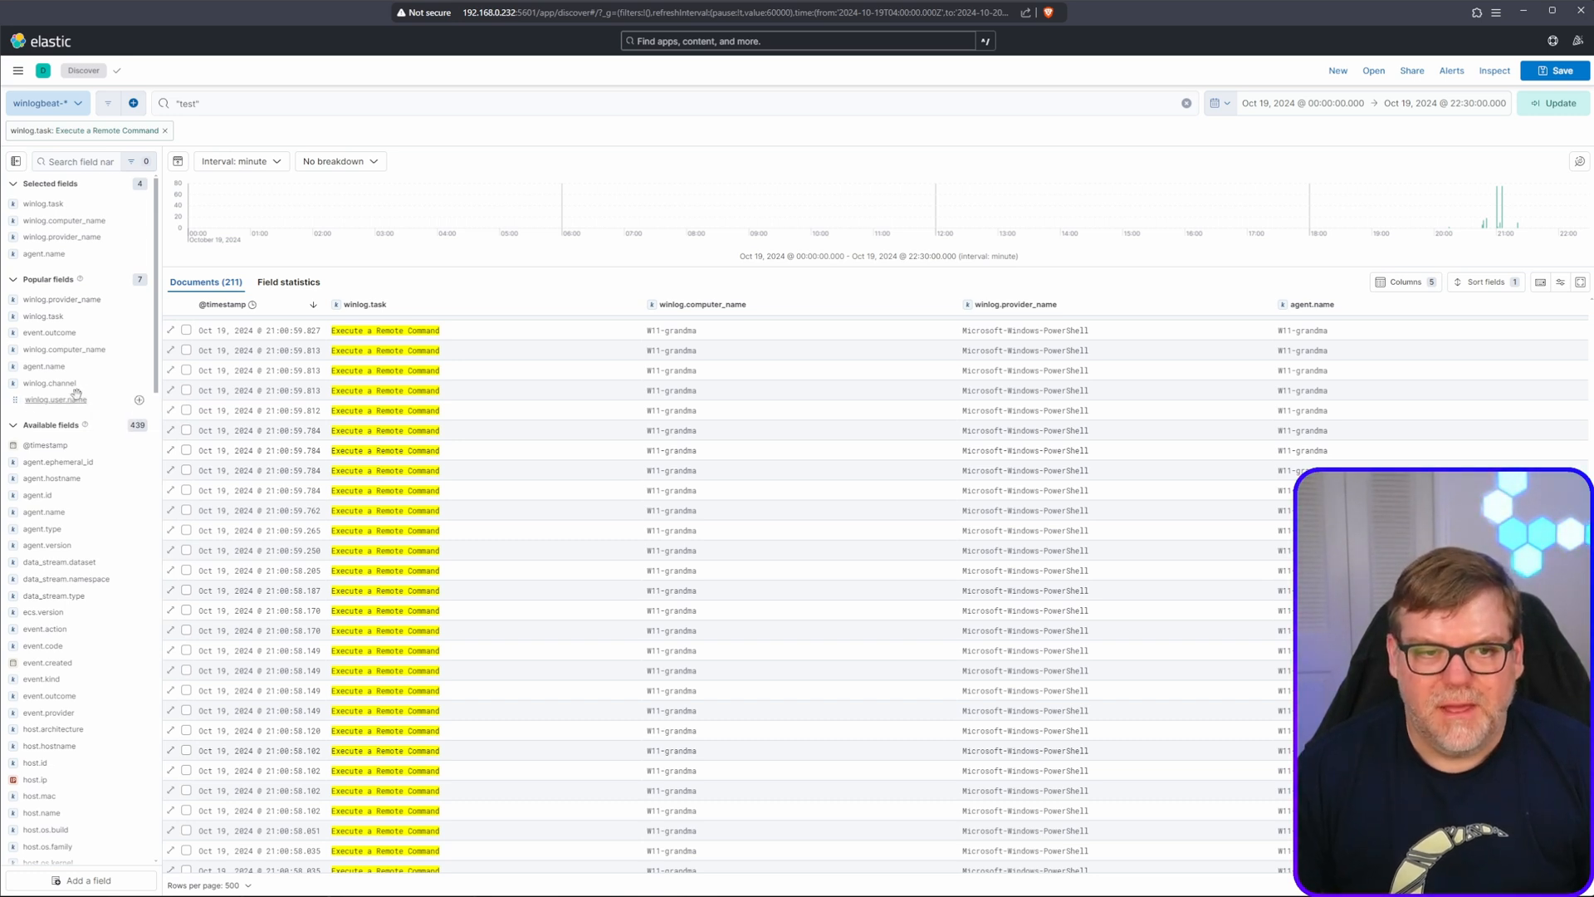
Step: View the top values of the popular fields winlog.provider_name, event.outcome and winlog.computer_name
left_click(34, 299)
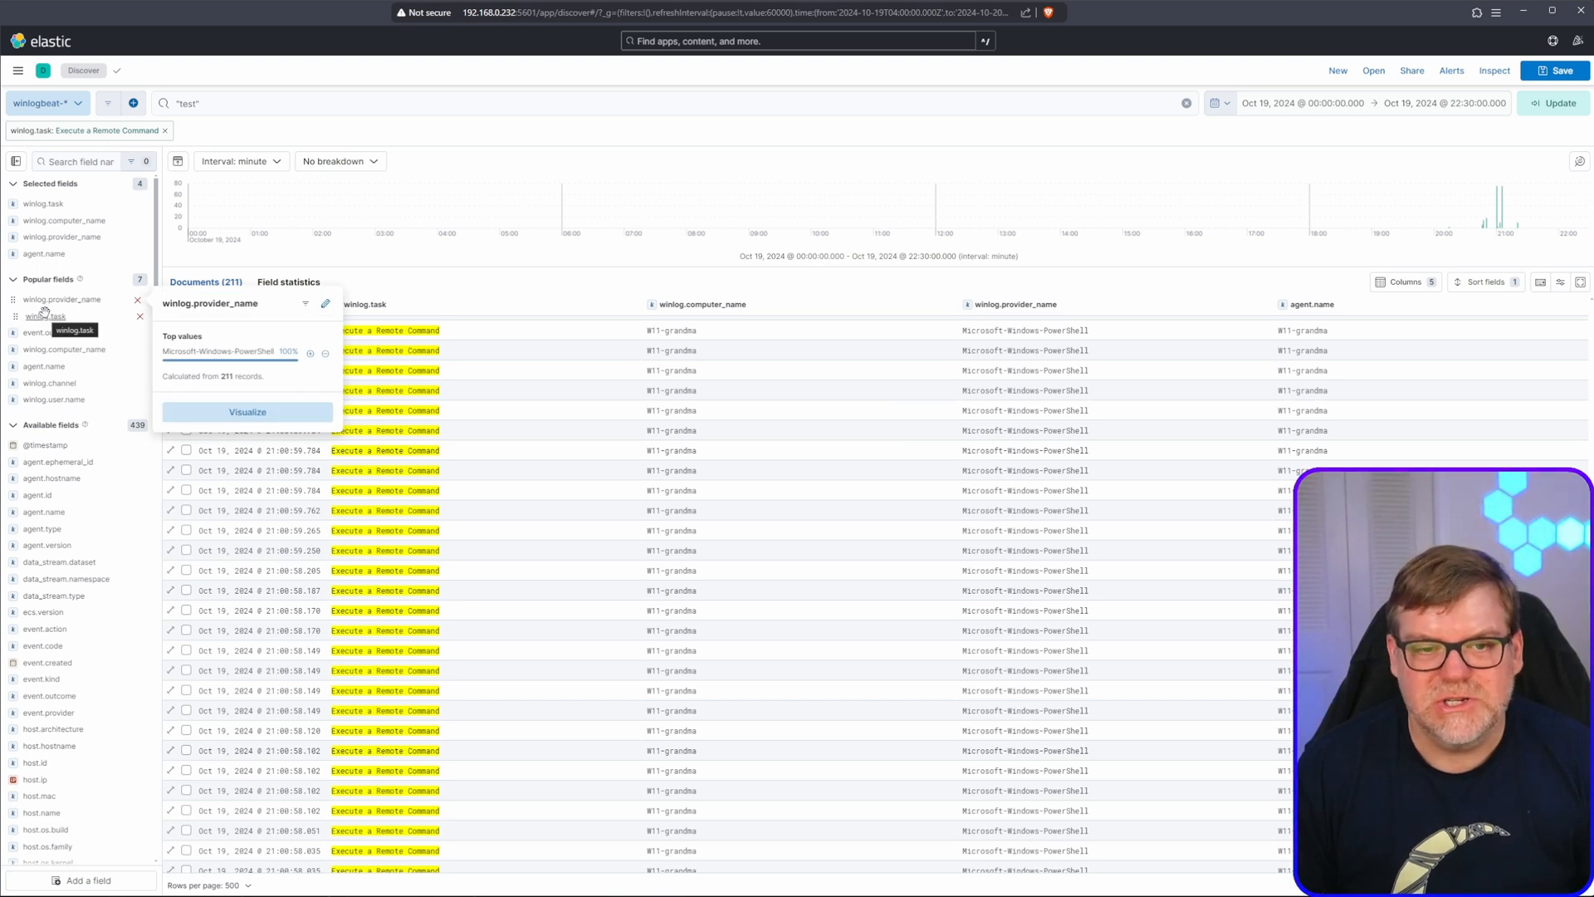
left_click(42, 332)
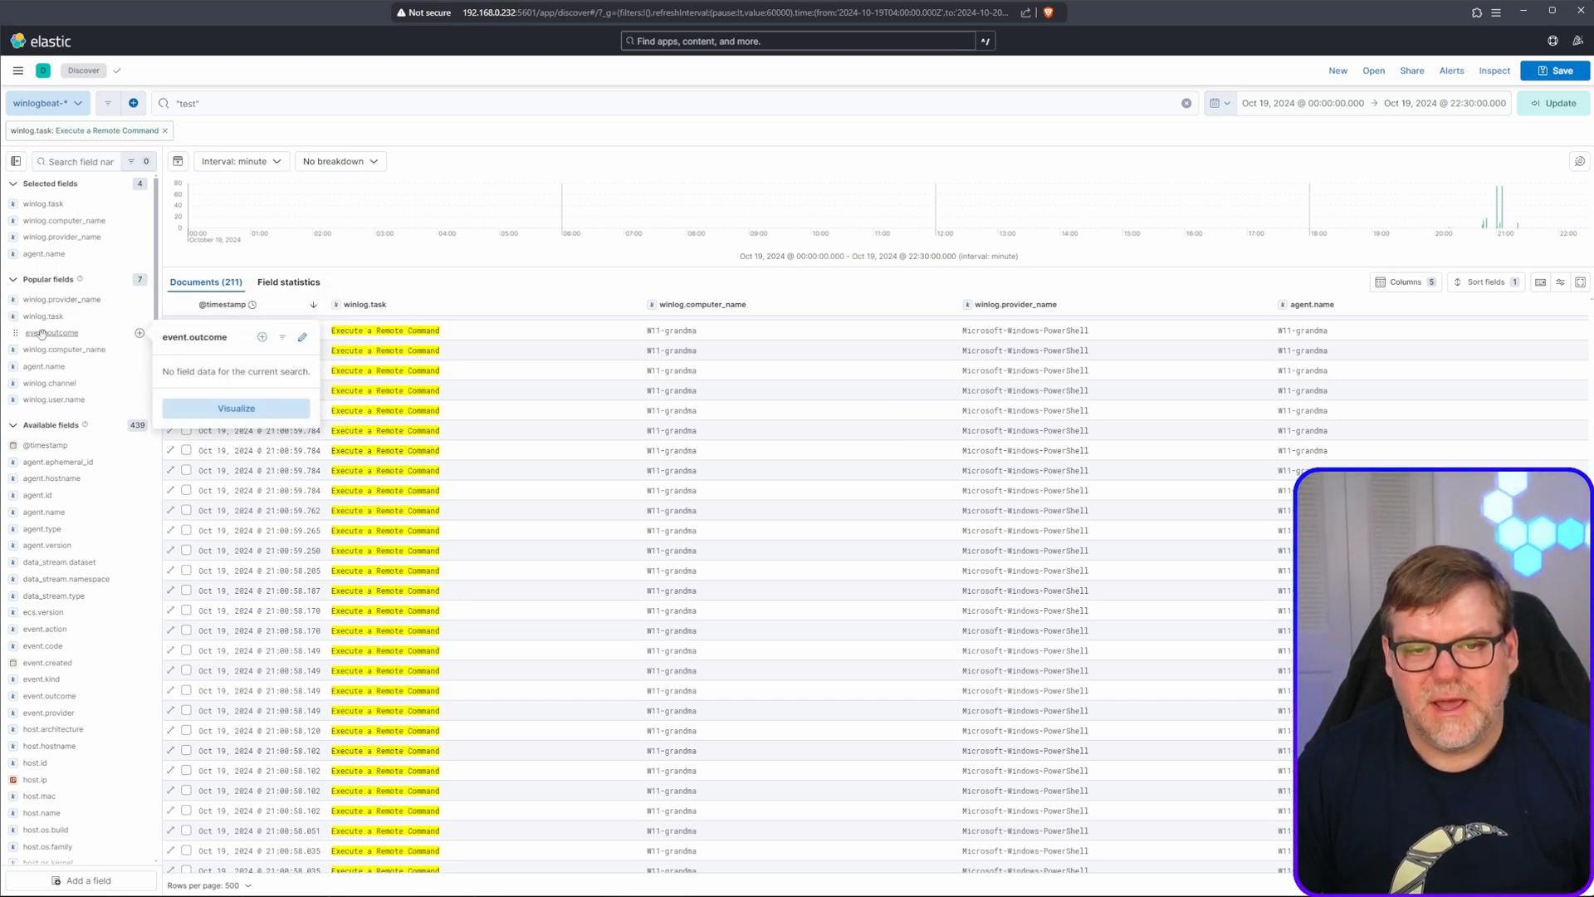
left_click(42, 350)
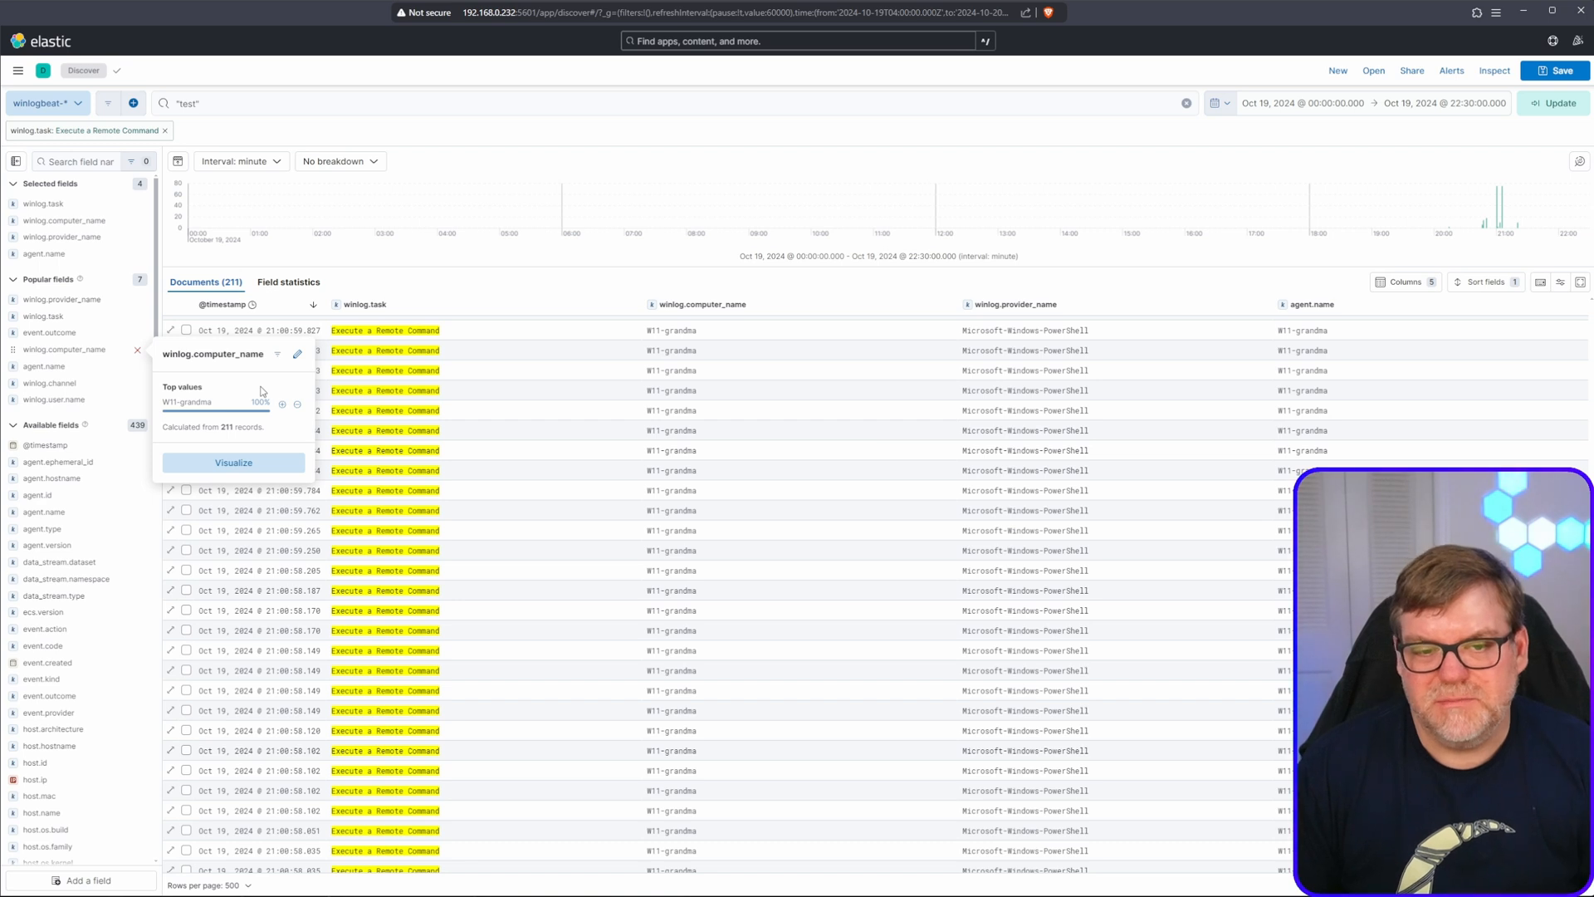
Step: Visualize winlog.computer_name, preview it as a Donut and a Waffle chart, and return to Discover
left_click(235, 463)
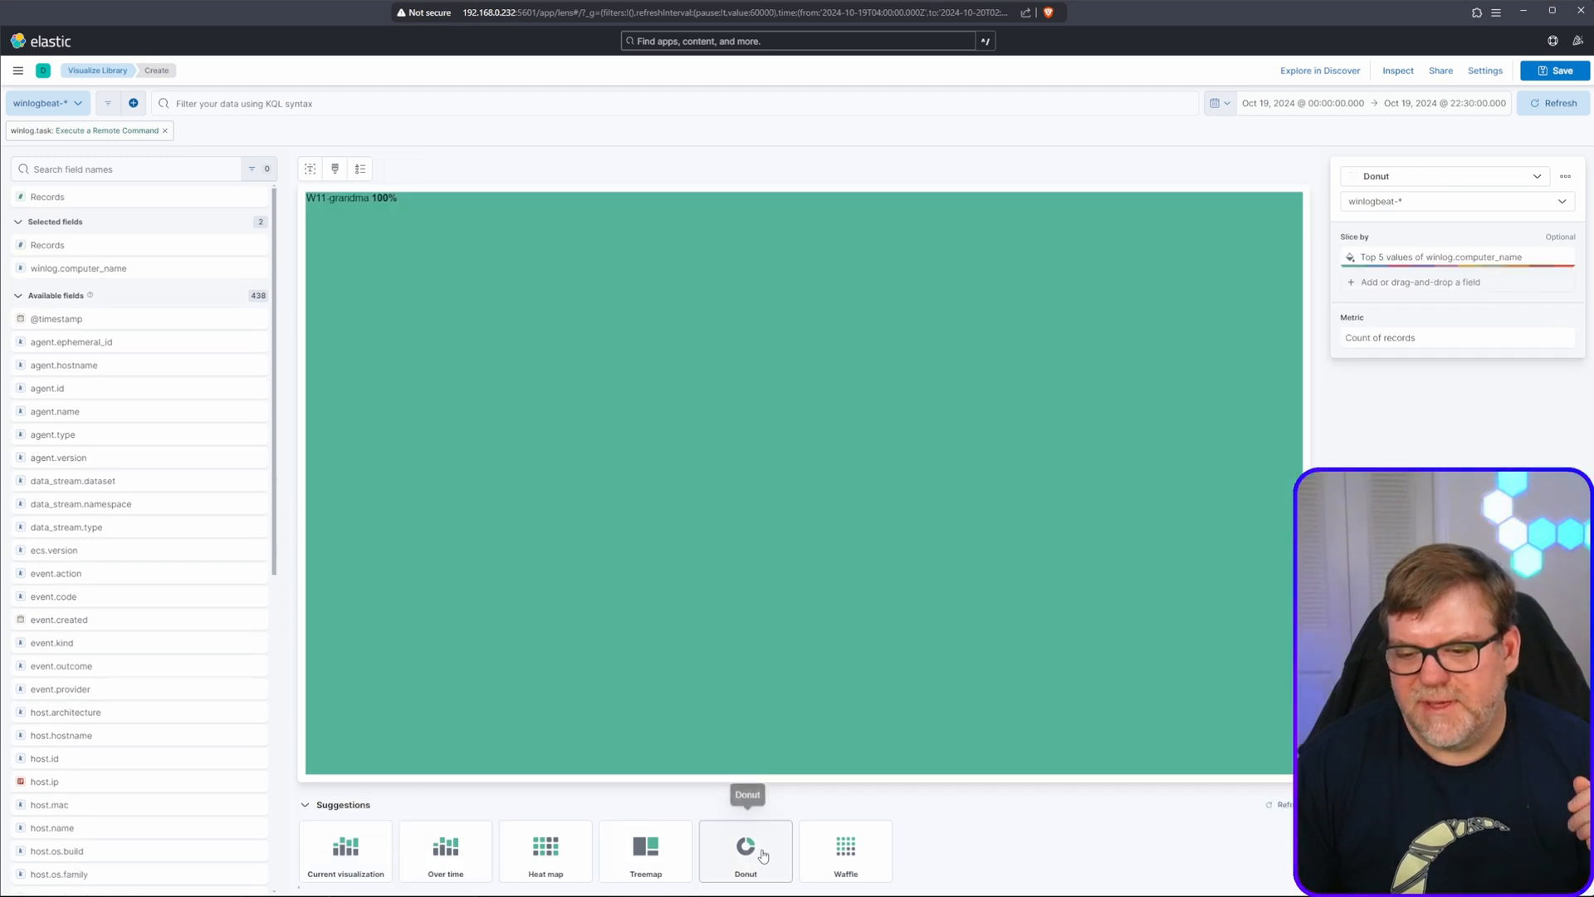
left_click(762, 855)
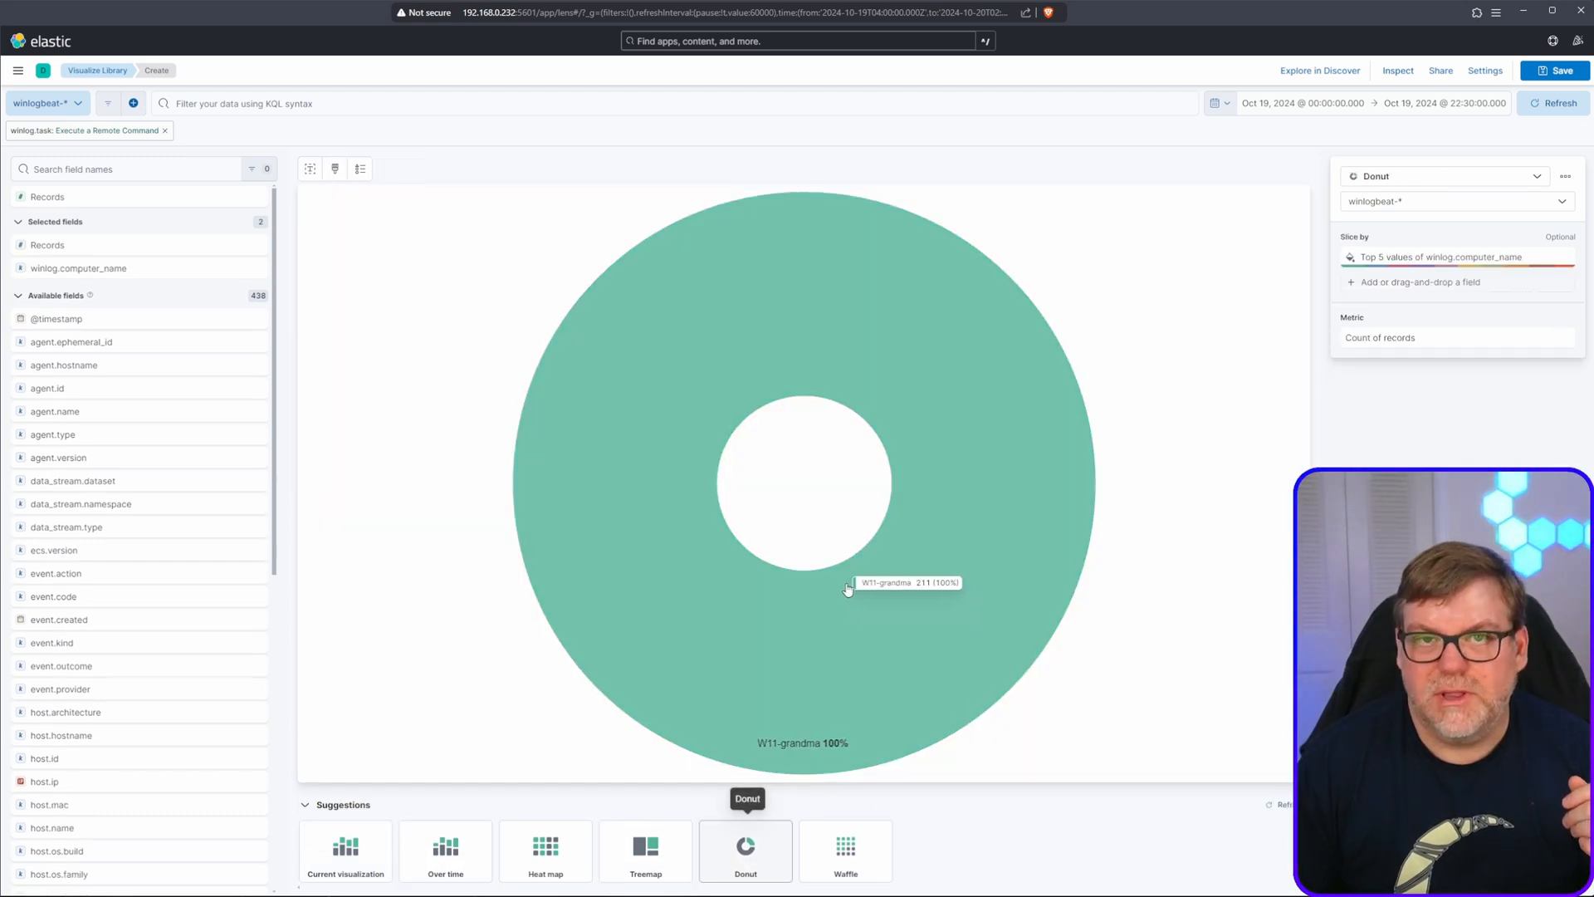
left_click(848, 864)
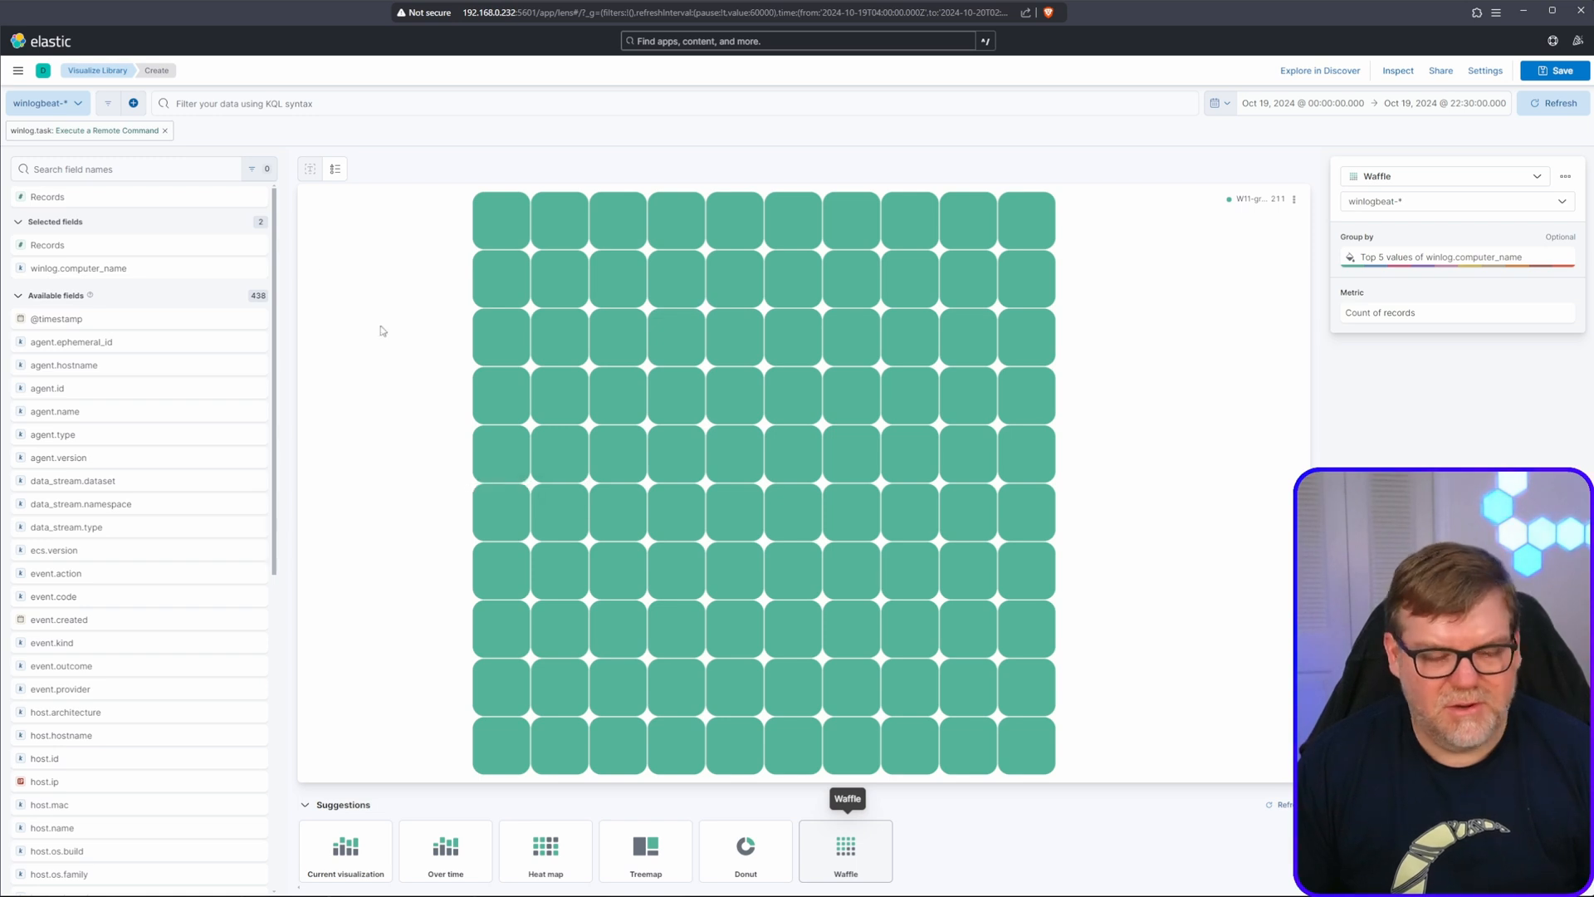
key("alt+Left")
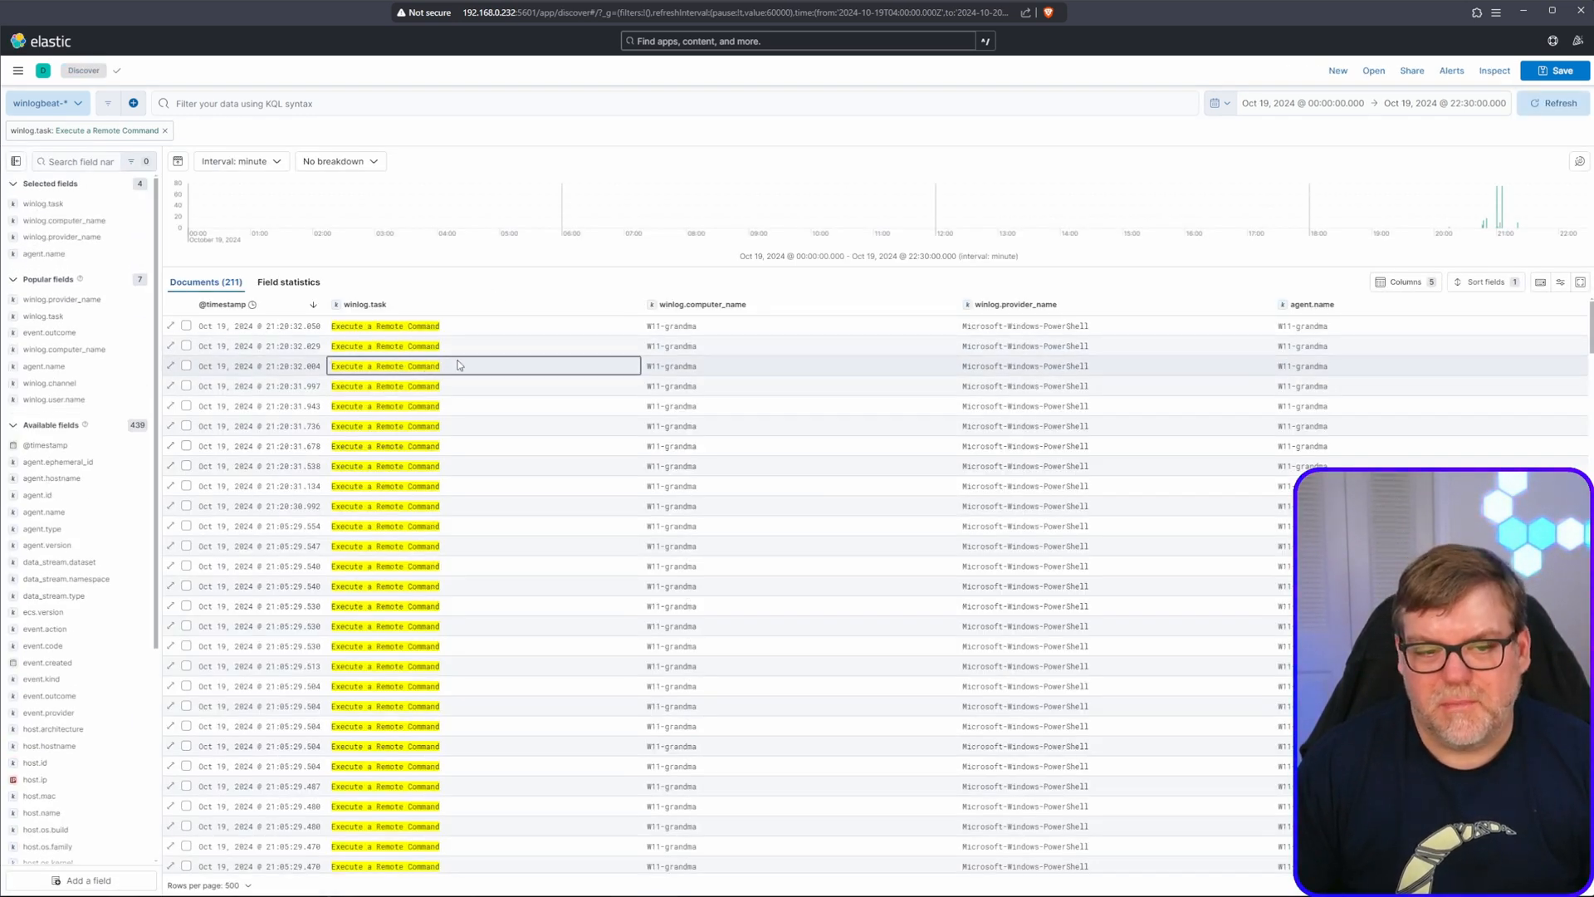
Step: Find the oldest remote-command event, at 20:14:54.221, and open its document details
scroll(680, 595, "down", 10)
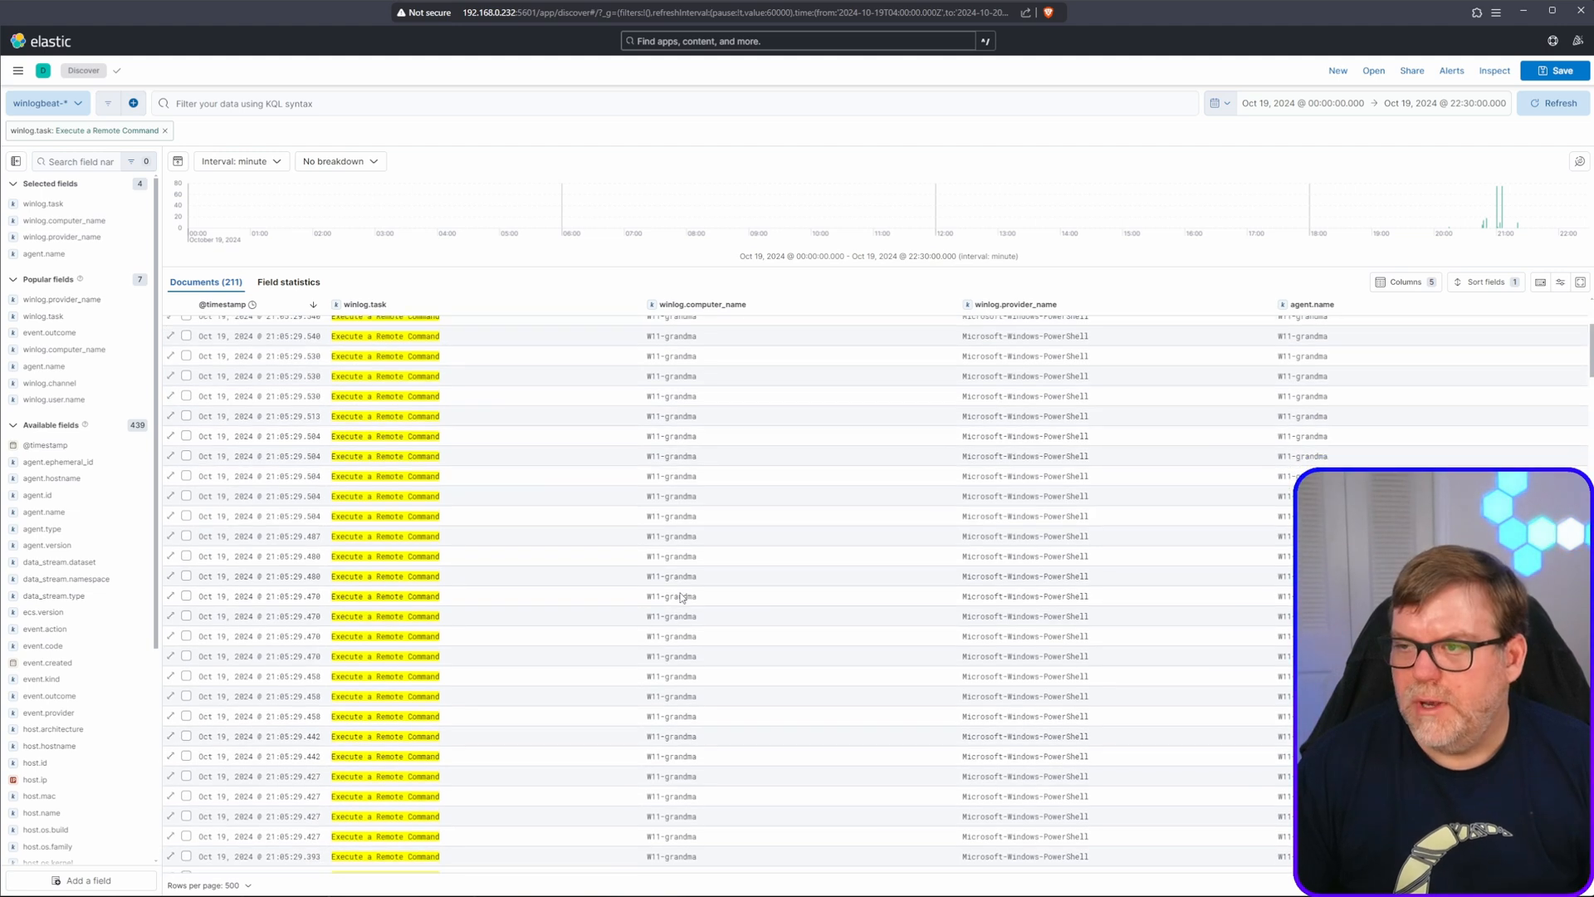
scroll(680, 596, "down", 10)
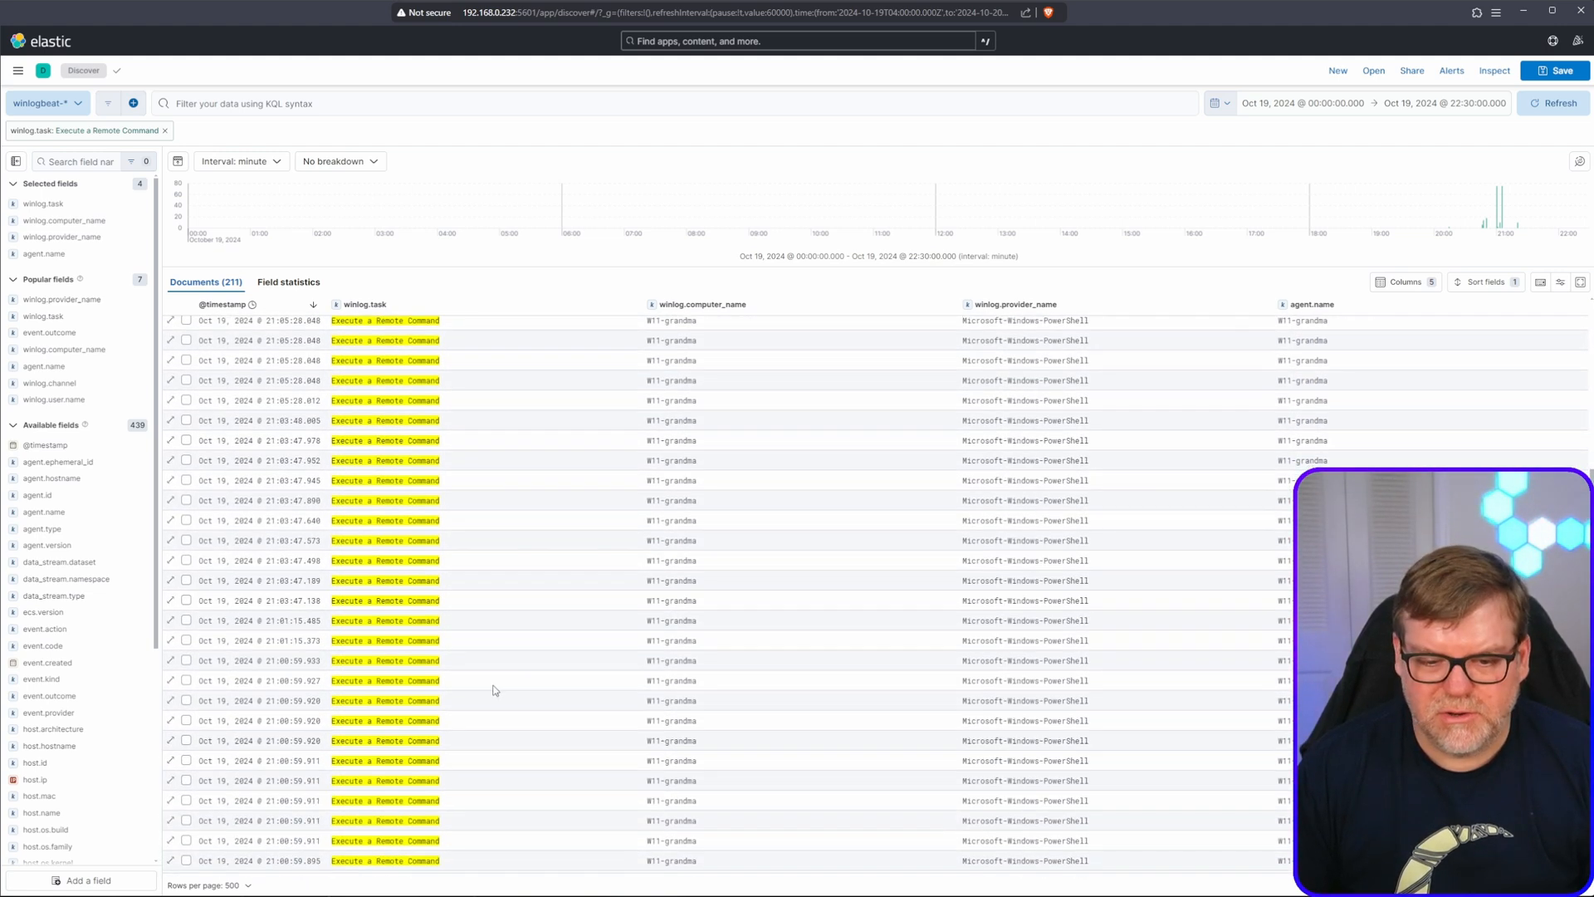
scroll(497, 694, "down", 10)
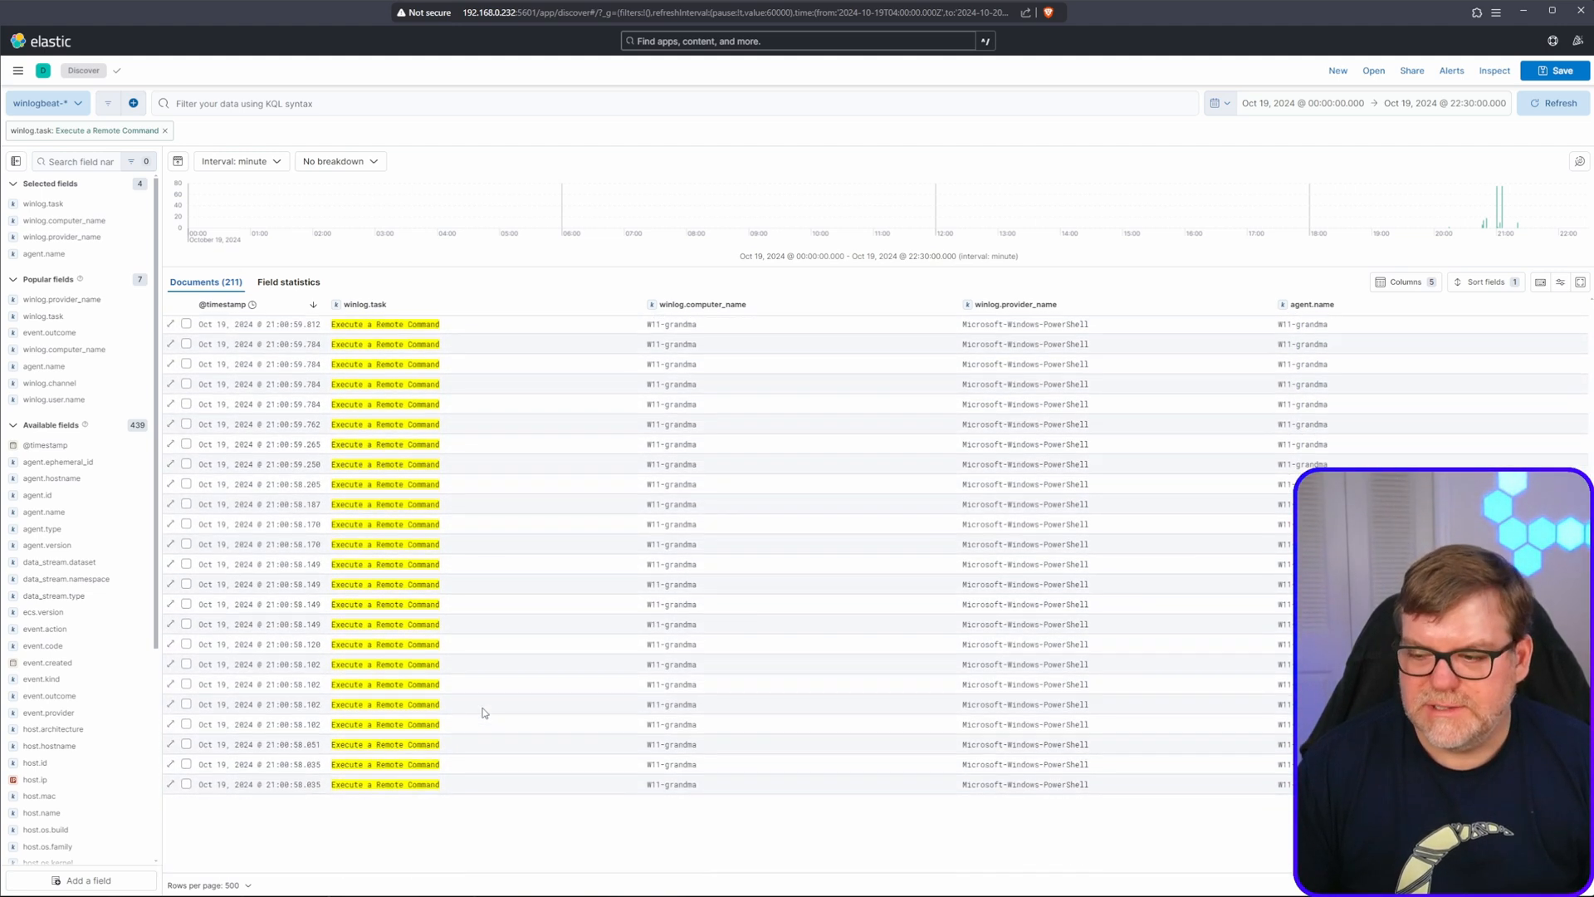
scroll(486, 701, "down", 10)
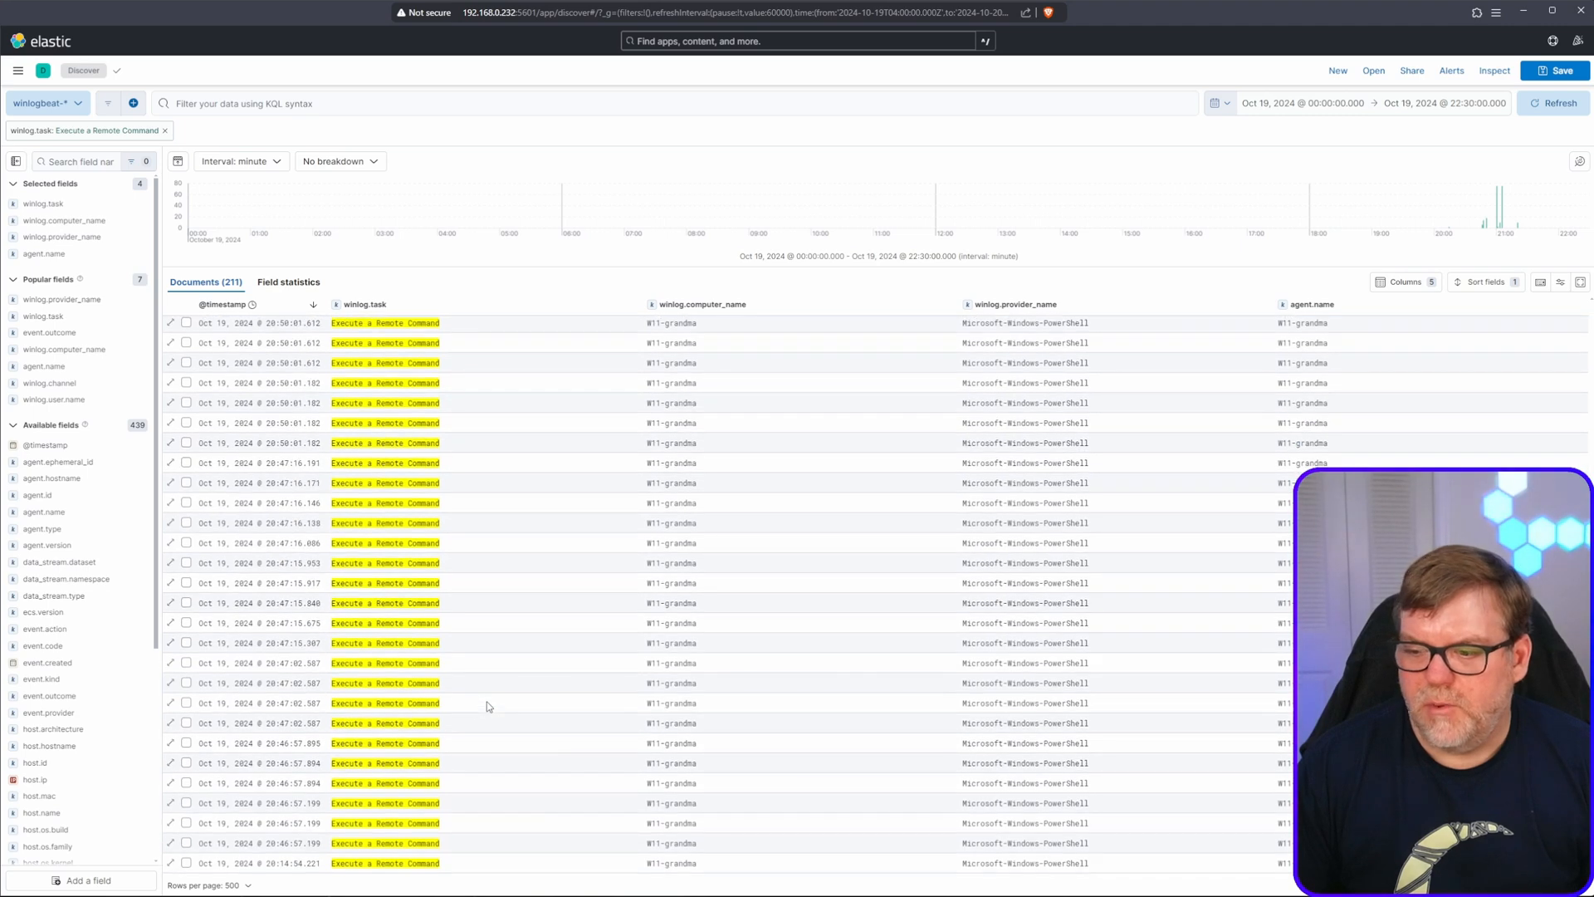
left_click(170, 865)
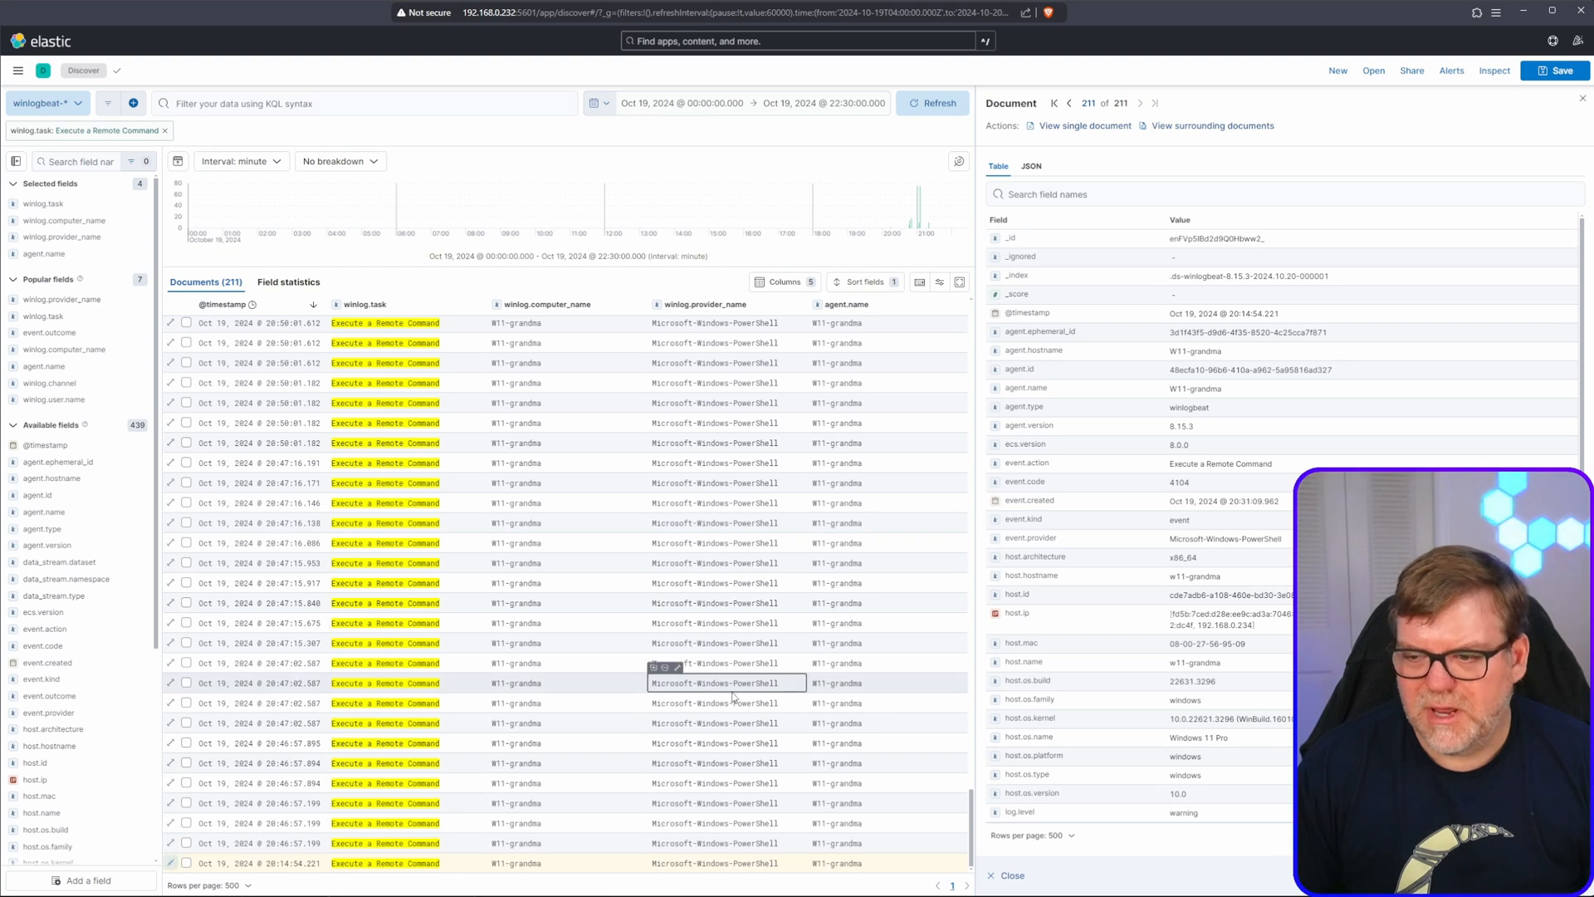